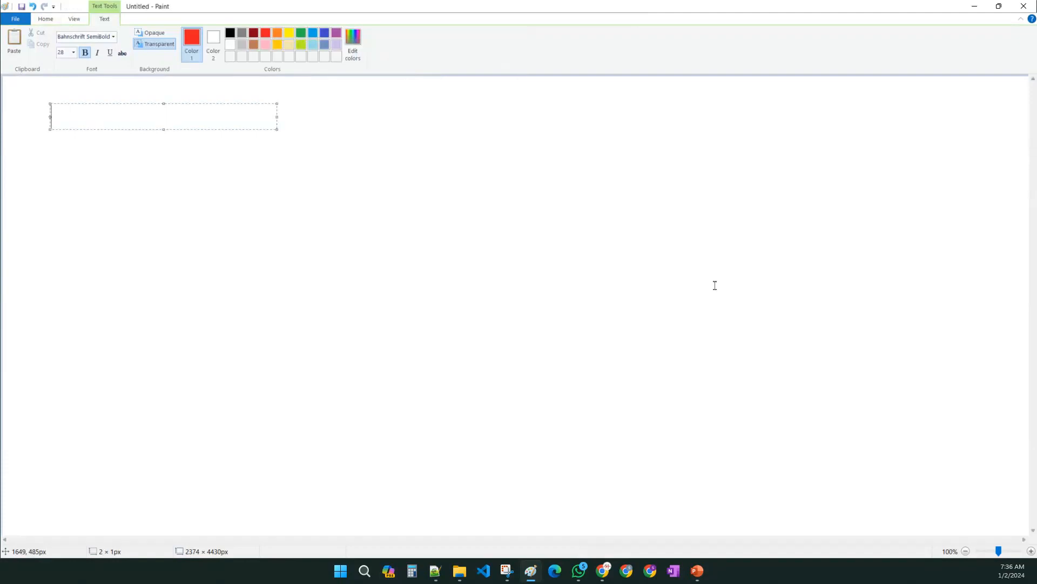
- Set the text colour to black and type the line "1. how to create Free Tier Account in GCP"
{"action": "key", "text": "BackSpace"}
{"action": "left_click", "coordinate": [230, 34]}
{"action": "type", "text": "1. h"}
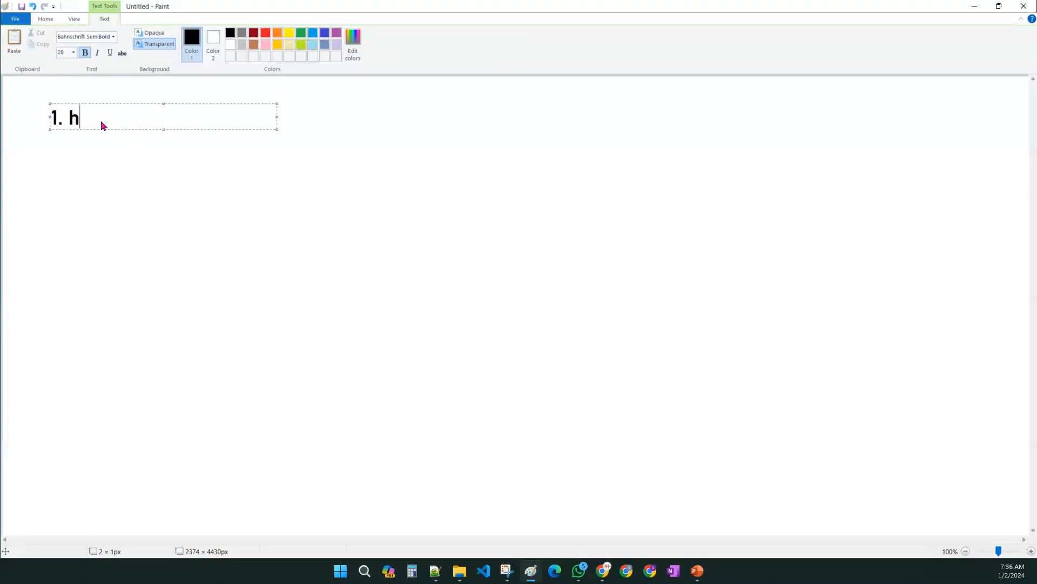
{"action": "type", "text": "ow to create Fr"}
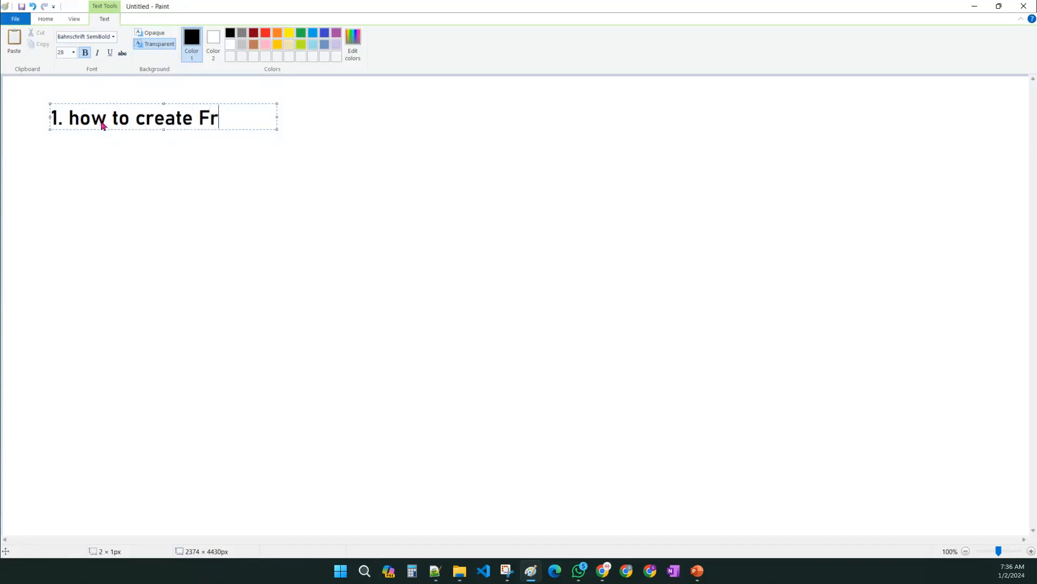
{"action": "type", "text": "ee Tier Acco"}
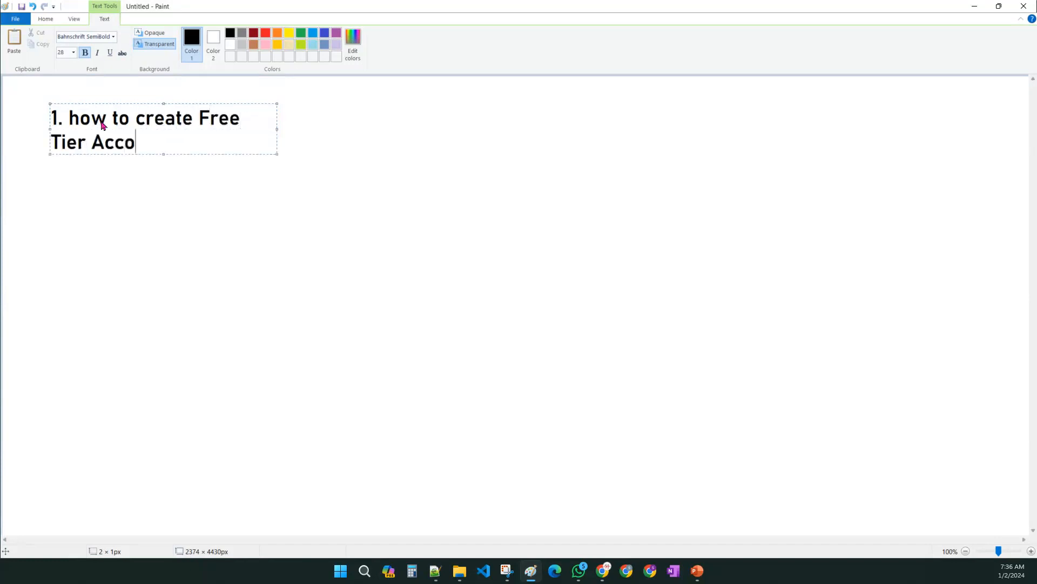
{"action": "type", "text": "unt in GCP"}
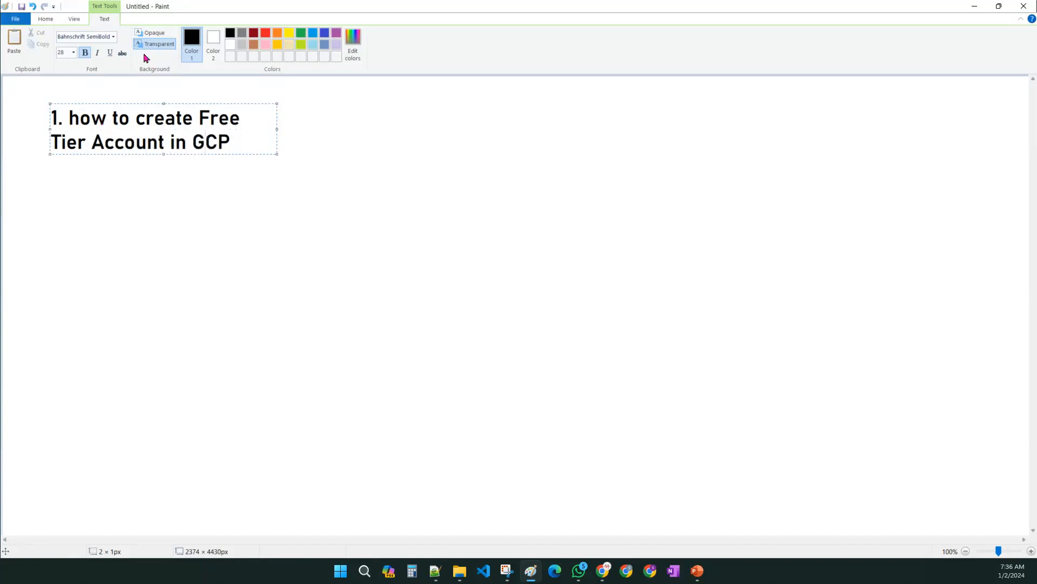
- Widen the text box and add a second line "2. how to create project" after a blank line
{"action": "left_click_drag", "start_coordinate": [277, 129], "coordinate": [708, 129]}
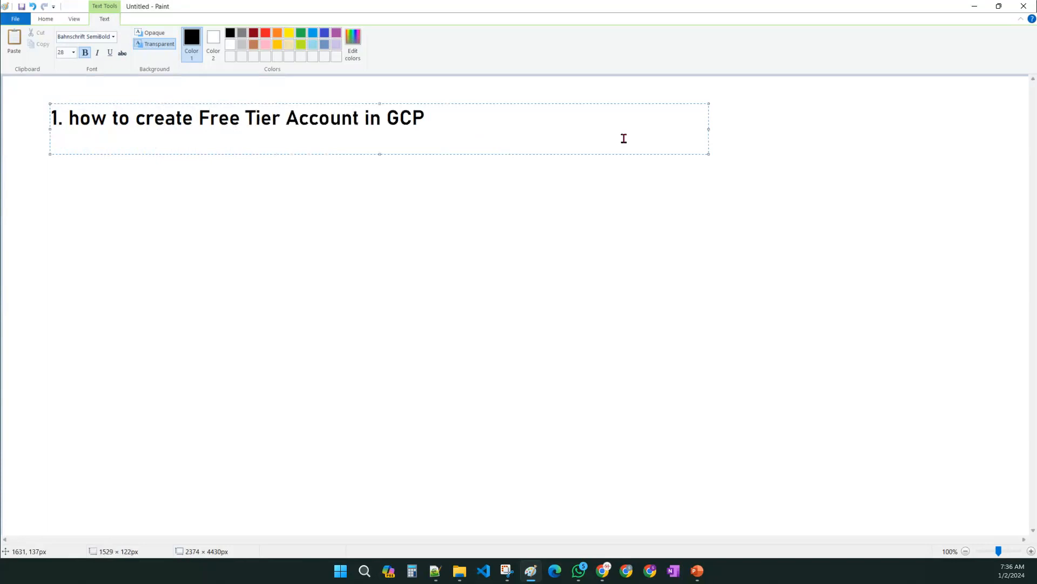
{"action": "key", "text": "Return"}
{"action": "key", "text": "Return"}
{"action": "type", "text": "2. "}
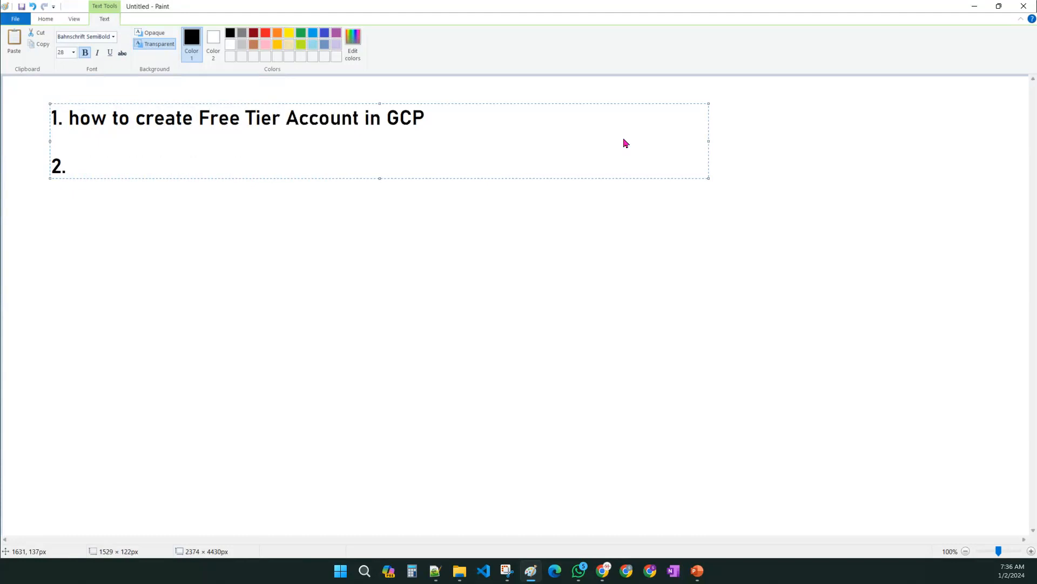
{"action": "type", "text": "how to crate"}
{"action": "key", "text": "BackSpace"}
{"action": "key", "text": "BackSpace"}
{"action": "key", "text": "BackSpace"}
{"action": "key", "text": "BackSpace"}
{"action": "type", "text": "eate project"}
{"action": "key", "text": "Return"}
{"action": "key", "text": "Return"}
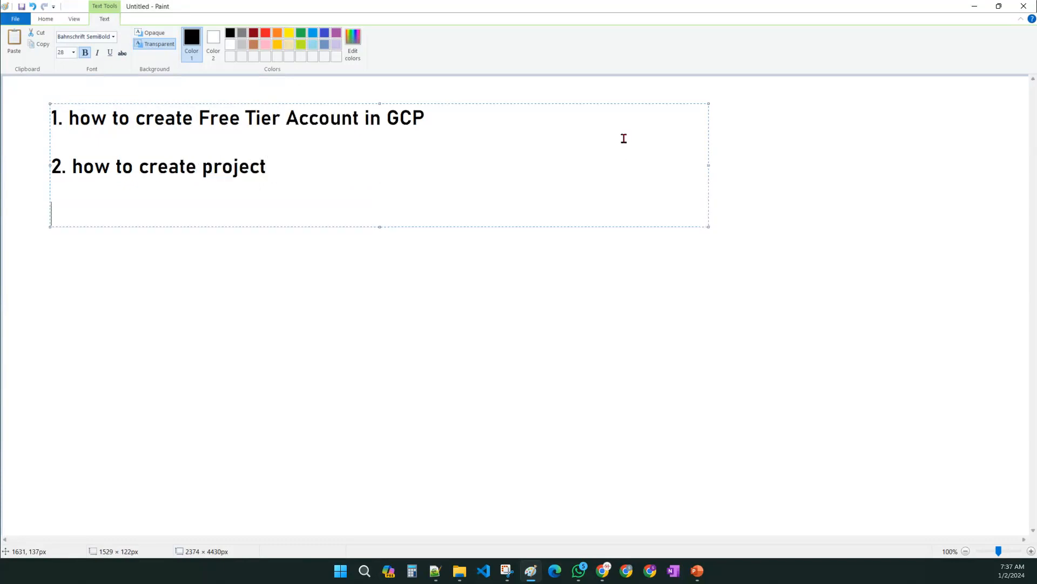
- Add a third line "3. how to enable billing" after a blank line
{"action": "type", "text": "3. how to enable billing"}
{"action": "key", "text": "Return"}
{"action": "key", "text": "Return"}
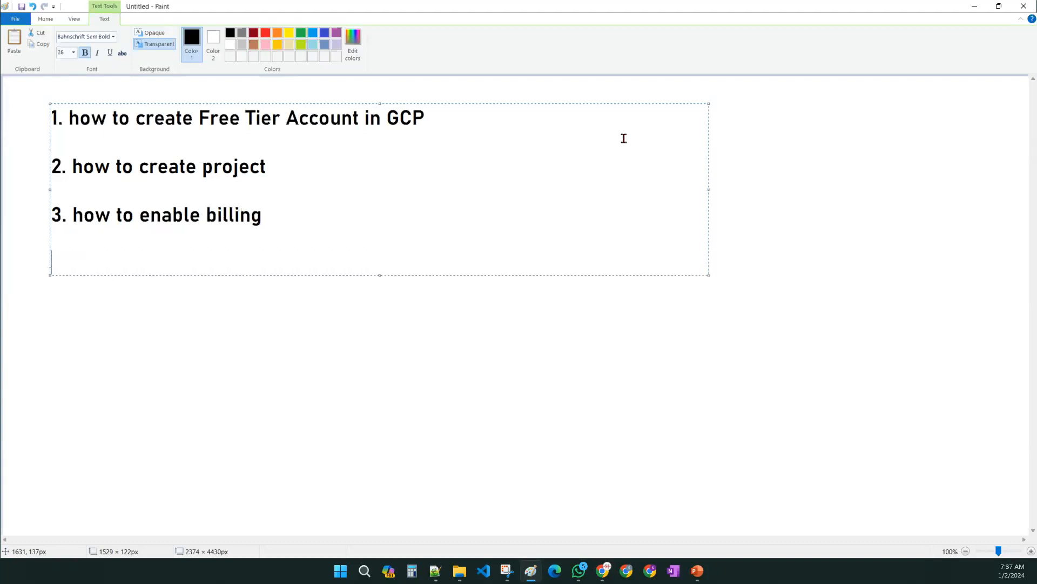
- Insert "and manage" between "enable" and "billing" in the third line
{"action": "left_click", "coordinate": [398, 217]}
{"action": "left_click", "coordinate": [201, 214]}
{"action": "type", "text": "and manage"}
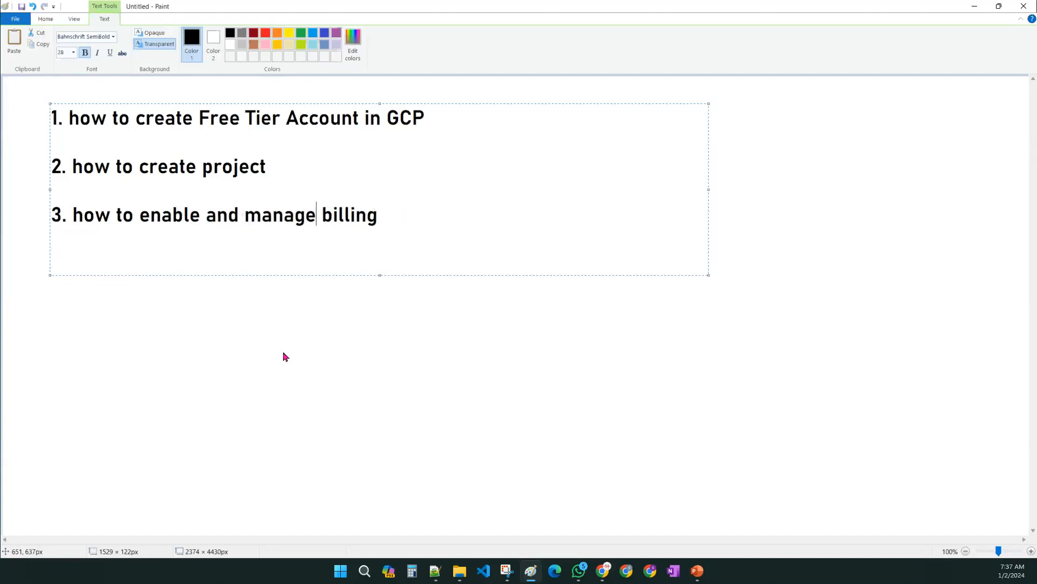
- Add a fourth line "4. how to enable APIs" below the billing line
{"action": "left_click", "coordinate": [390, 204]}
{"action": "key", "text": "Return"}
{"action": "key", "text": "Return"}
{"action": "type", "text": "4. "}
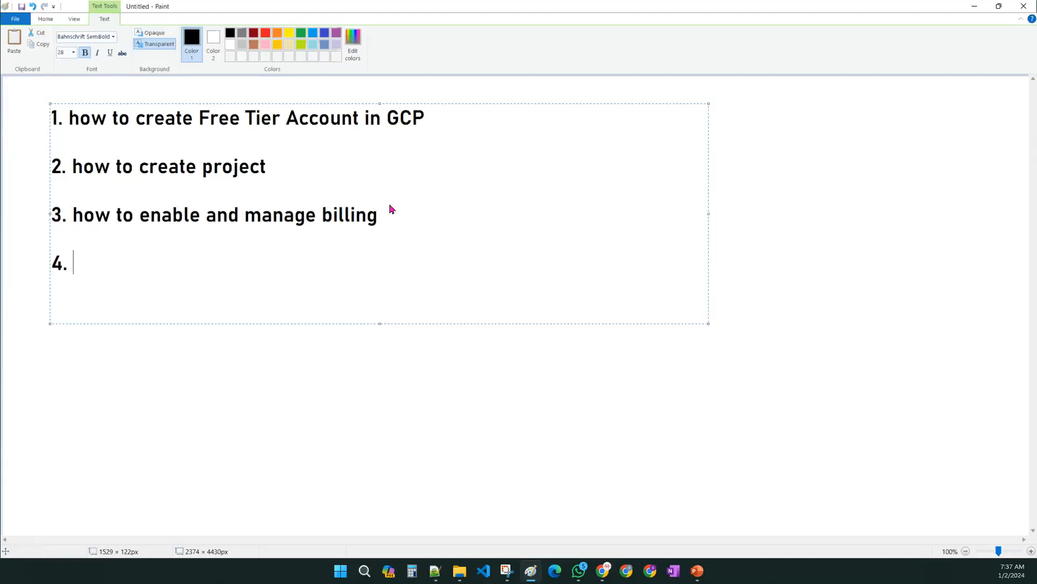
{"action": "type", "text": "how to enable API s"}
{"action": "key", "text": "BackSpace"}
{"action": "key", "text": "BackSpace"}
{"action": "type", "text": "s"}
{"action": "key", "text": "Return"}
{"action": "key", "text": "Return"}
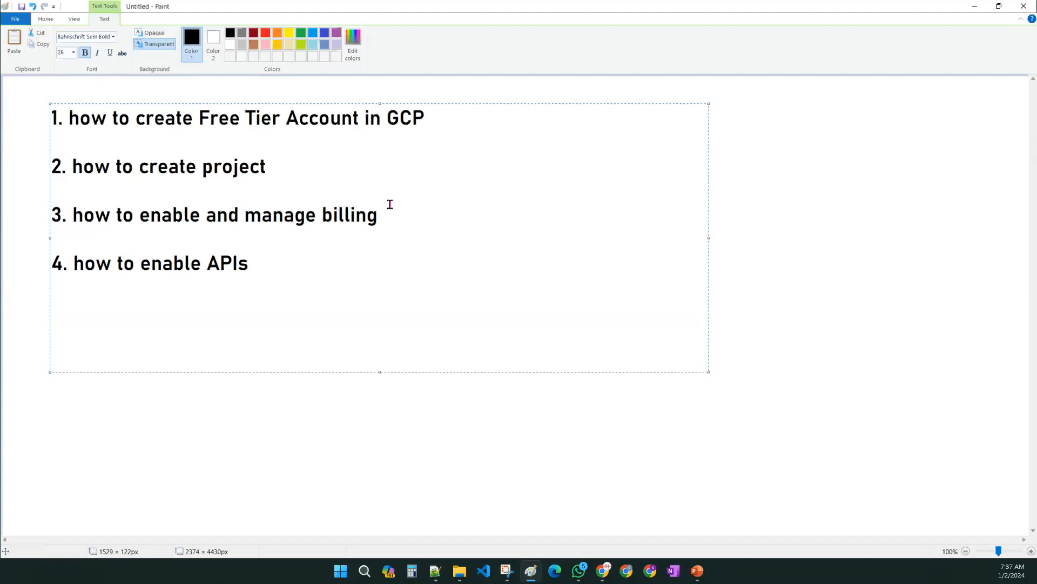
- Add a fifth line "5. working with the services", resize the text box and commit the text
{"action": "type", "text": "5. workji"}
{"action": "key", "text": "BackSpace"}
{"action": "key", "text": "BackSpace"}
{"action": "type", "text": "ing with "}
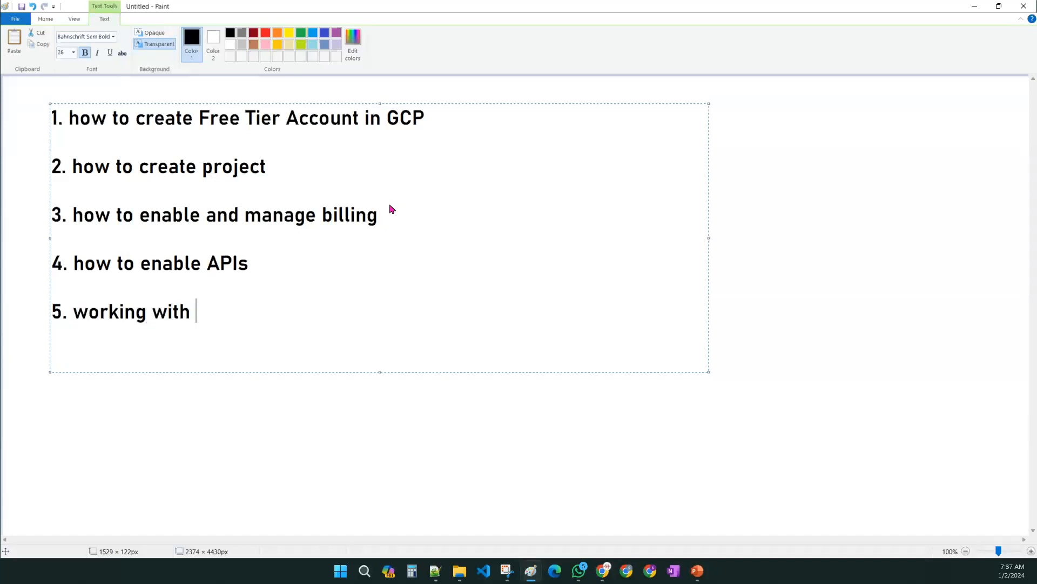
{"action": "type", "text": "the ser"}
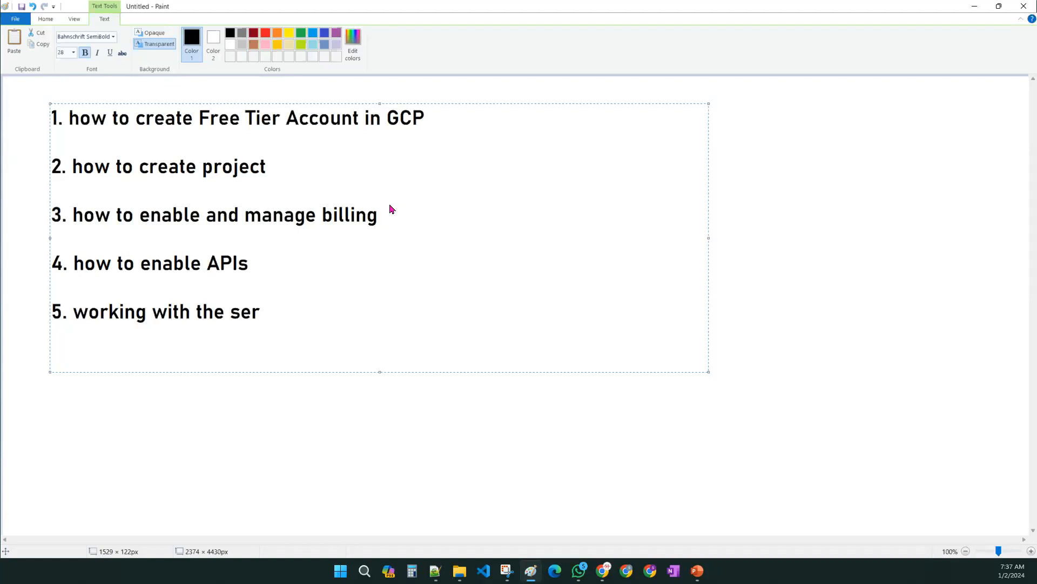
{"action": "type", "text": "vices"}
{"action": "left_click_drag", "start_coordinate": [479, 371], "coordinate": [502, 424]}
{"action": "left_click", "coordinate": [454, 153]}
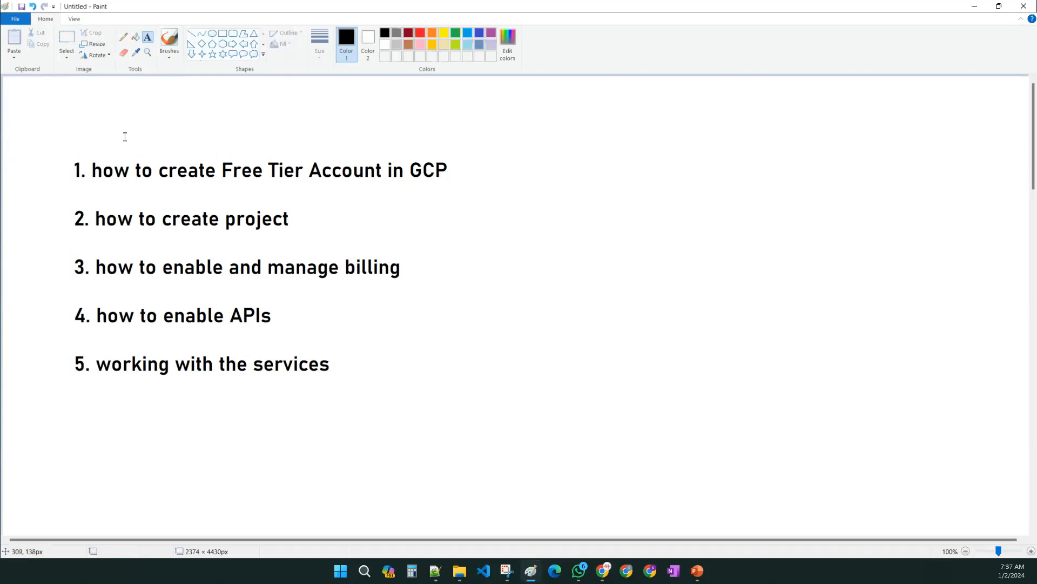
- Return to the slide show, advance one slide and exit the slide show
{"action": "left_click", "coordinate": [971, 9]}
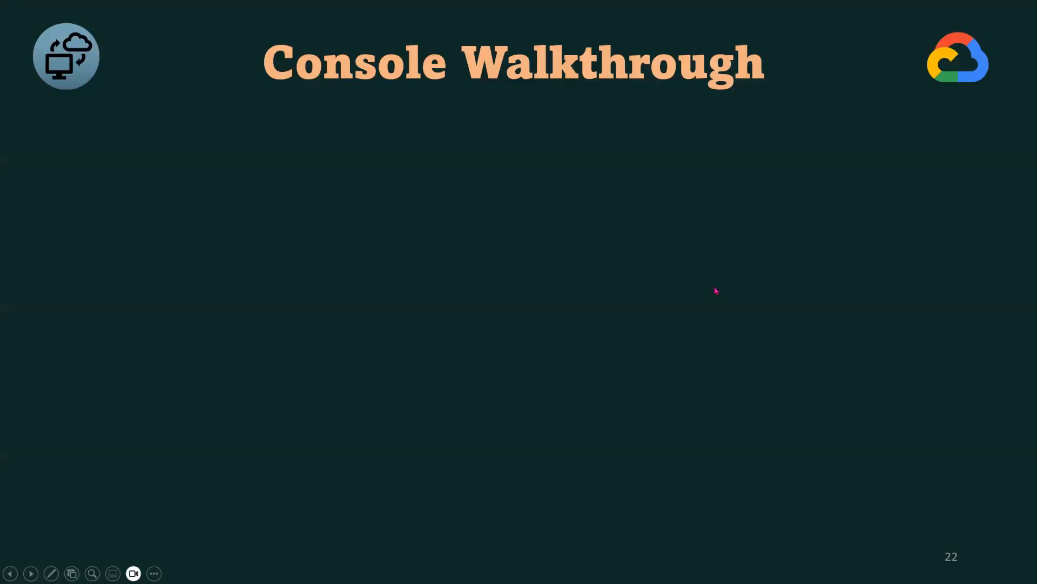
{"action": "key", "text": "Right"}
{"action": "key", "text": "Escape"}
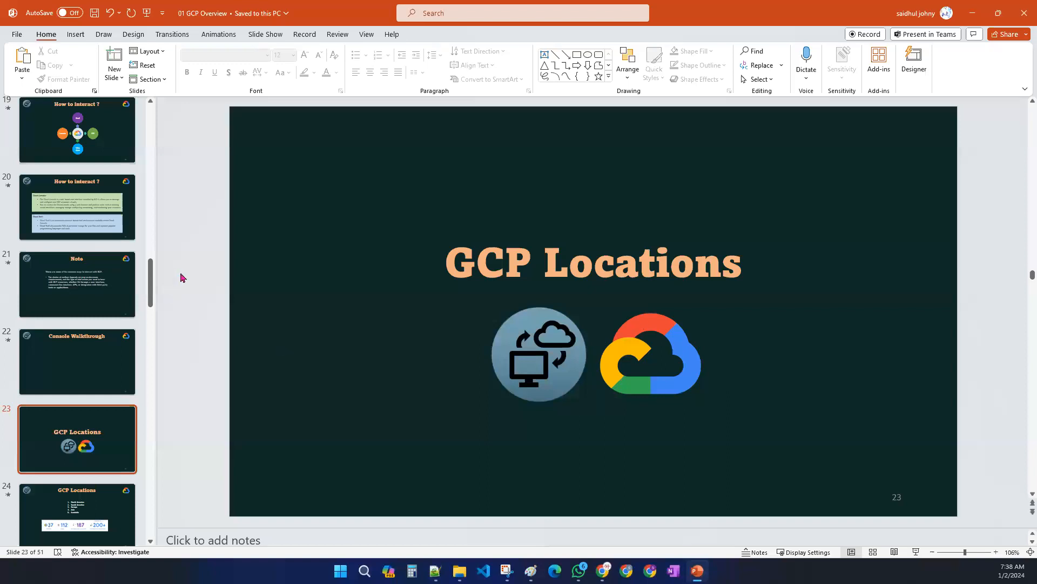
- Minimize the presentation and switch to the OneNote notebook
{"action": "left_click", "coordinate": [973, 13]}
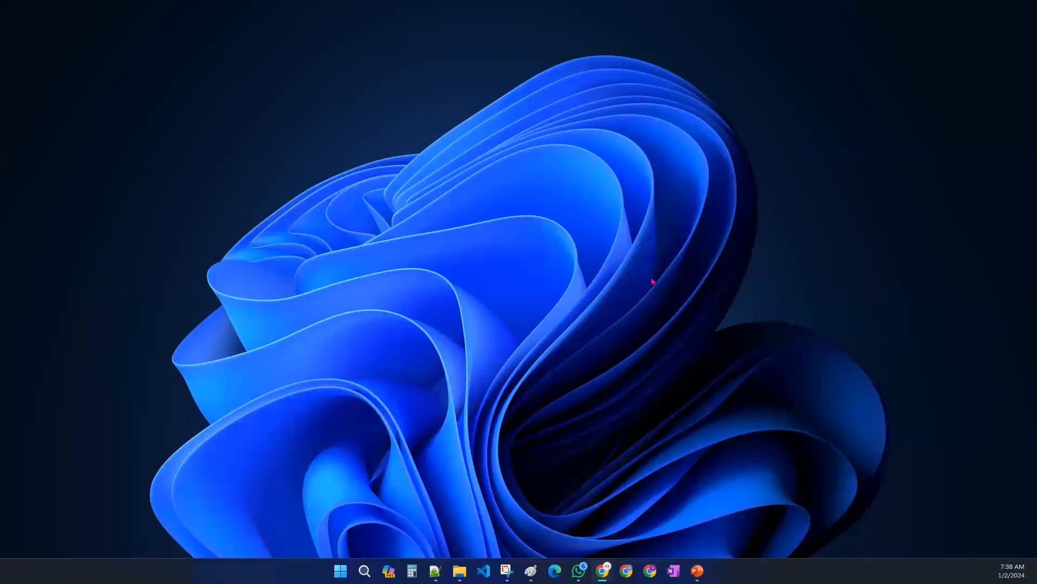
{"action": "right_click", "coordinate": [653, 280]}
{"action": "left_click", "coordinate": [682, 324]}
{"action": "left_click", "coordinate": [673, 570]}
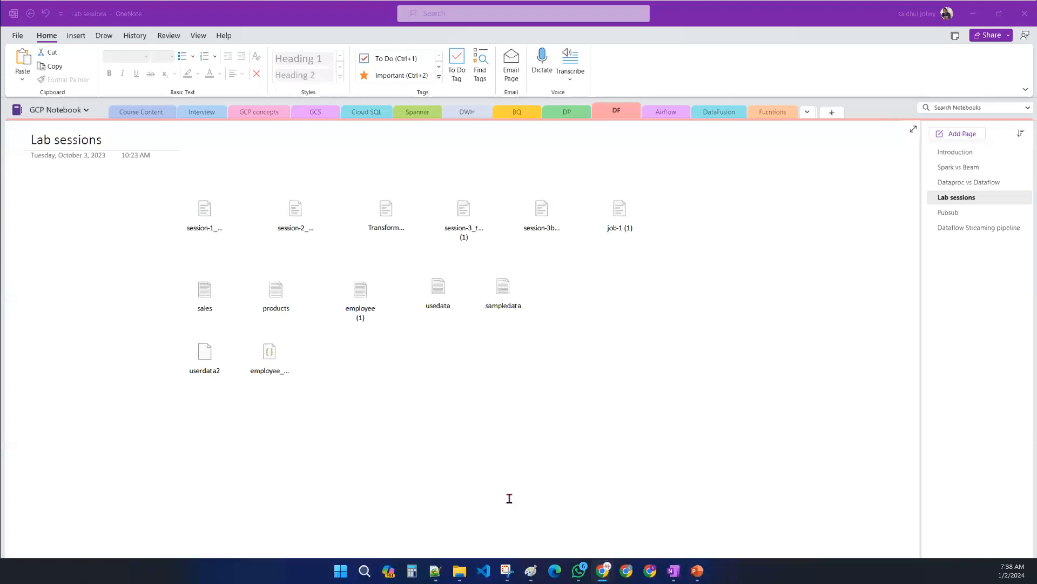
- Check the notebook access links in Notepad++ and minimize it
{"action": "left_click", "coordinate": [434, 574]}
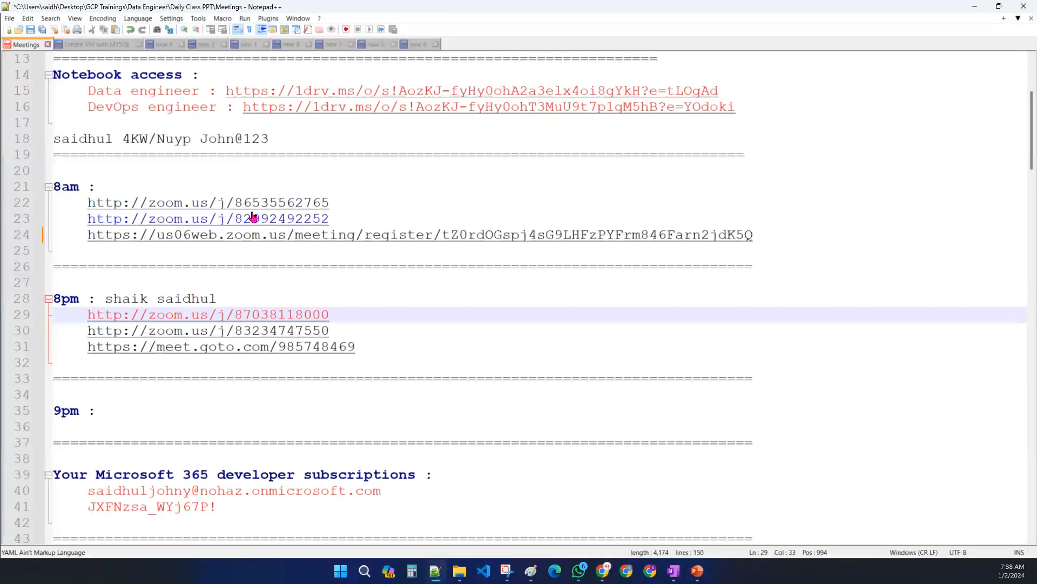
{"action": "right_click", "coordinate": [307, 97]}
{"action": "left_click", "coordinate": [359, 111]}
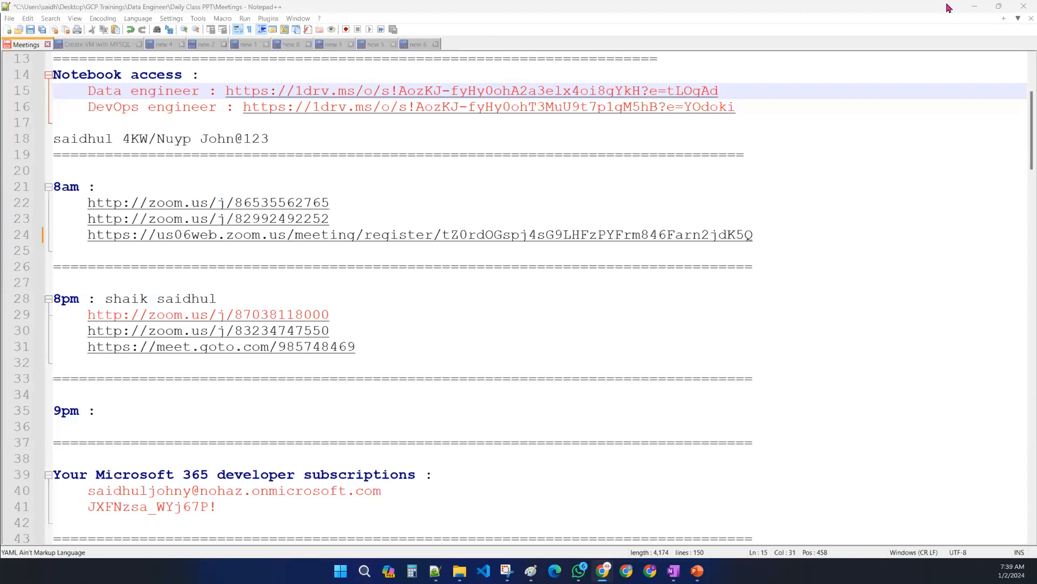
{"action": "left_click", "coordinate": [974, 7]}
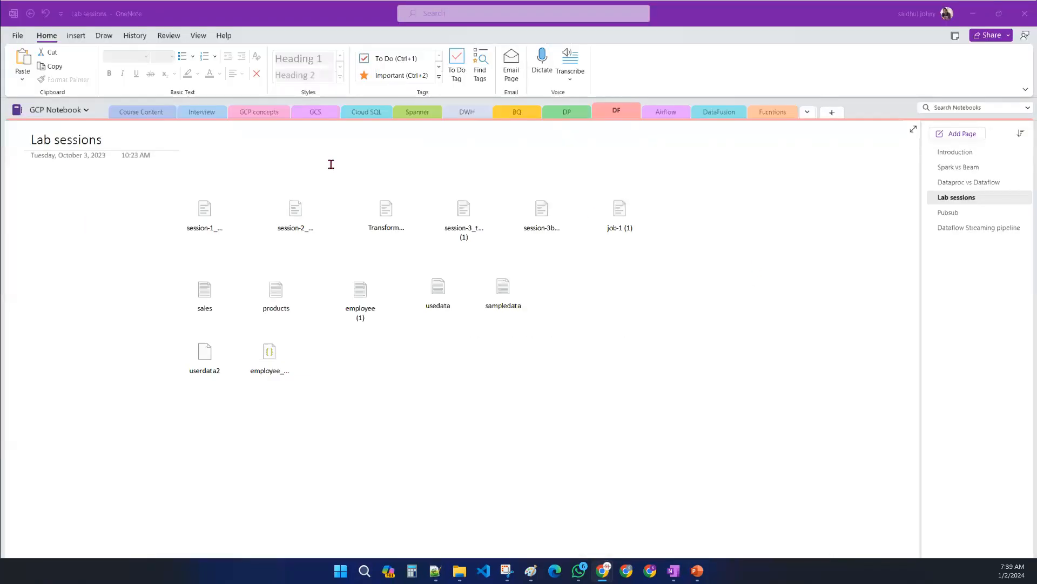
- Browse the Course Content pages: GCP Topics, GCP Data Engineer Topics and Pre-requisites
{"action": "left_click", "coordinate": [158, 115]}
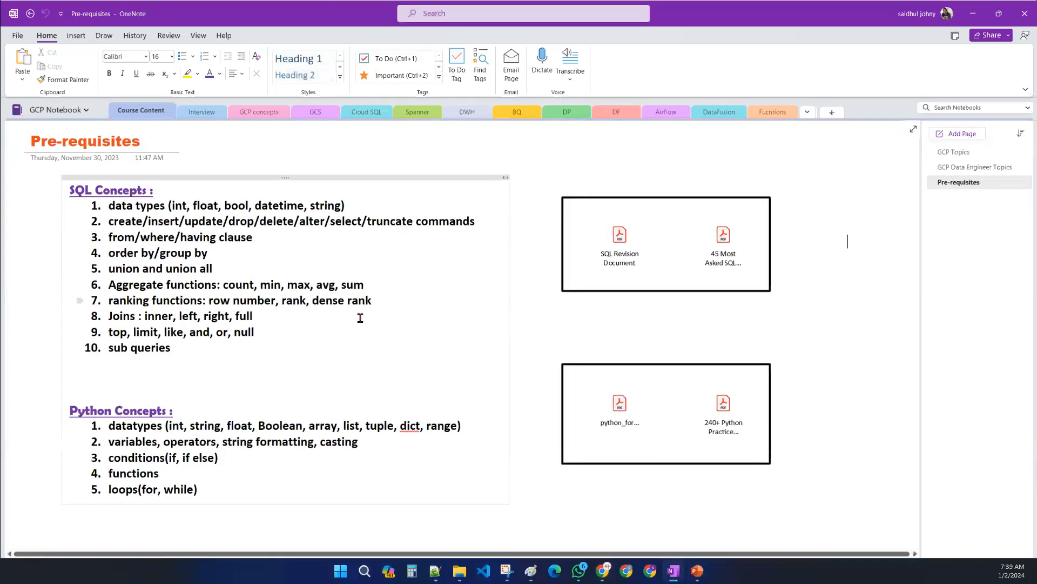
{"action": "left_click", "coordinate": [961, 152]}
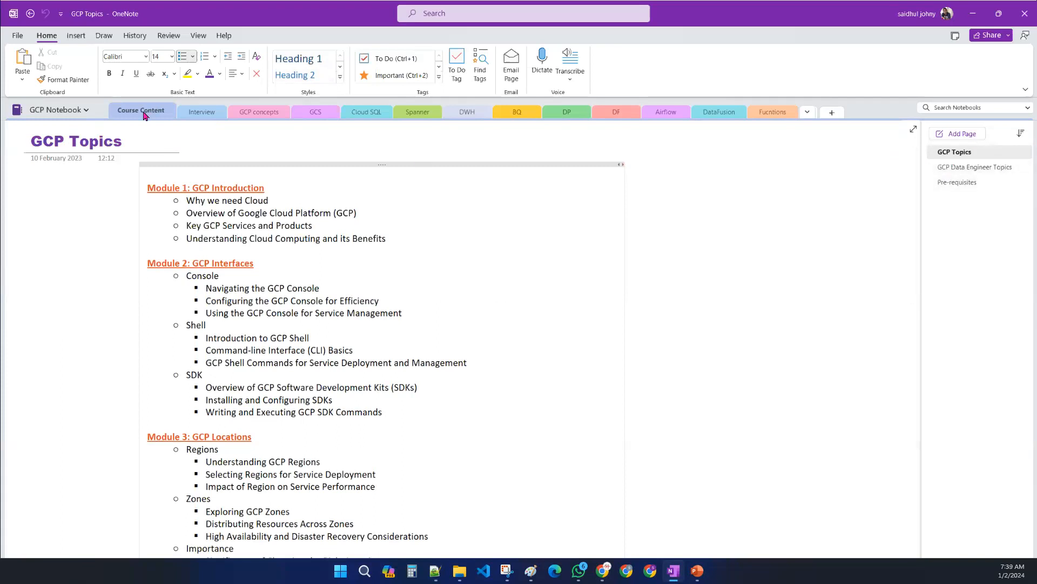
{"action": "left_click", "coordinate": [961, 170]}
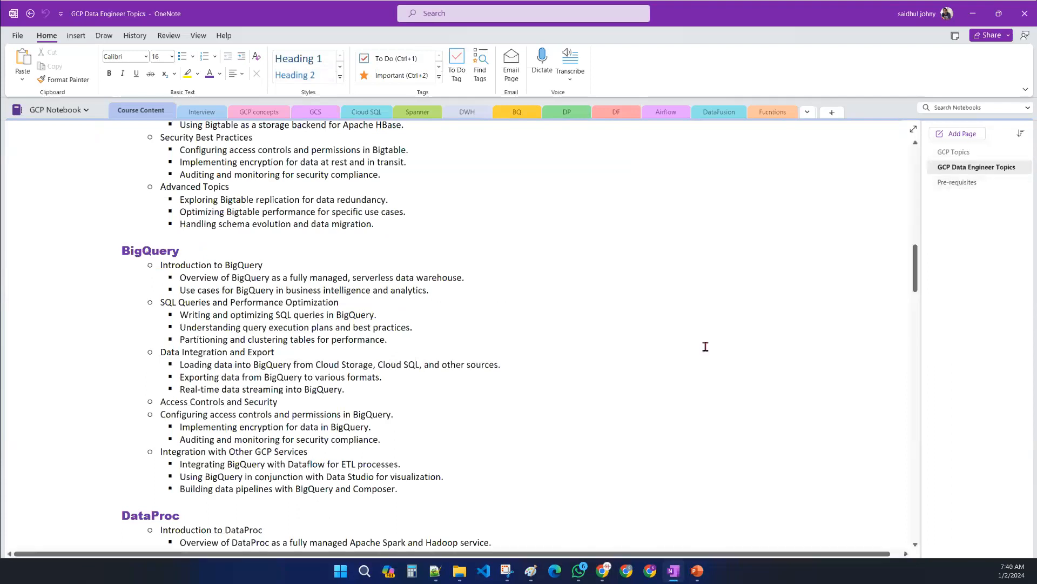
{"action": "scroll", "coordinate": [653, 364], "scroll_direction": "up", "scroll_amount": 20}
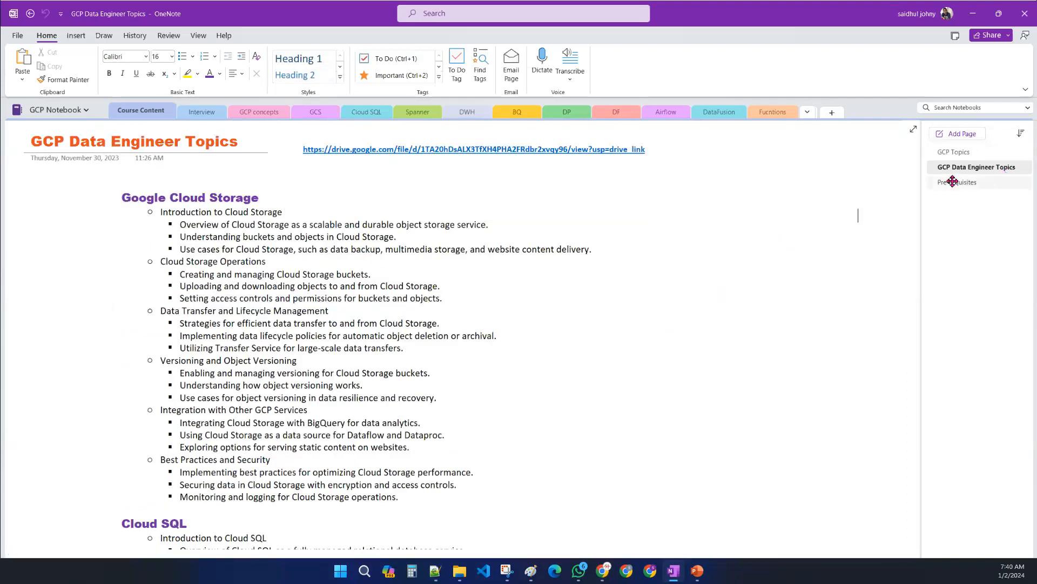
{"action": "left_click", "coordinate": [954, 184]}
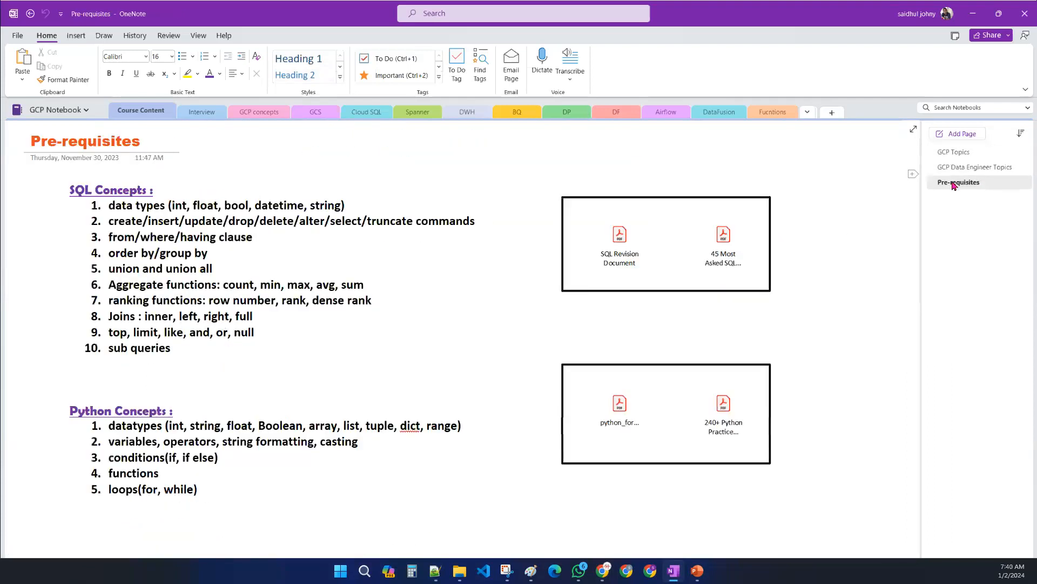
{"action": "left_click", "coordinate": [956, 153]}
- Browse the Interview section pages from Resume Templates through Certification Dumps
{"action": "left_click", "coordinate": [193, 112]}
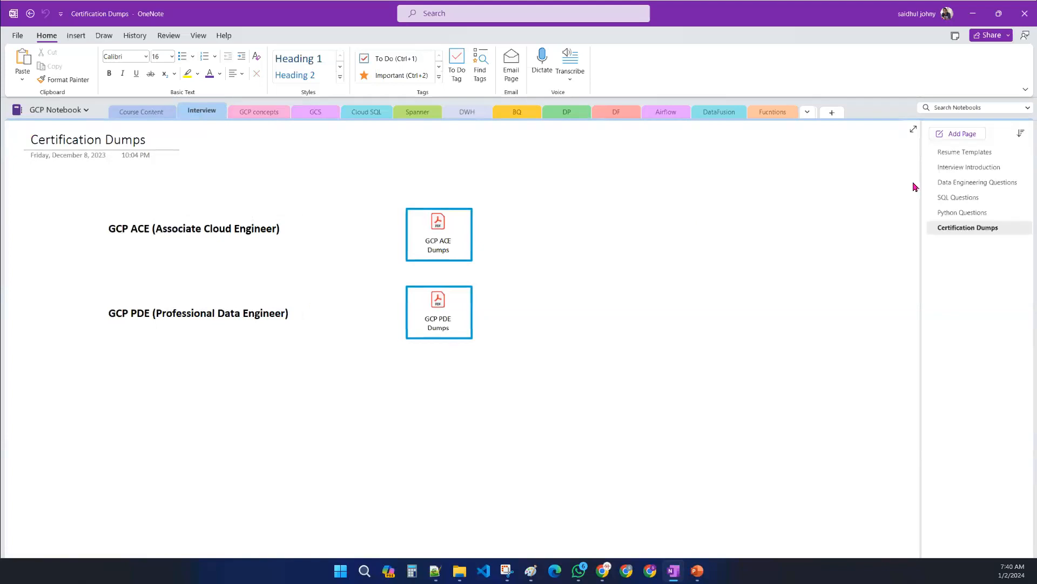
{"action": "left_click", "coordinate": [967, 153]}
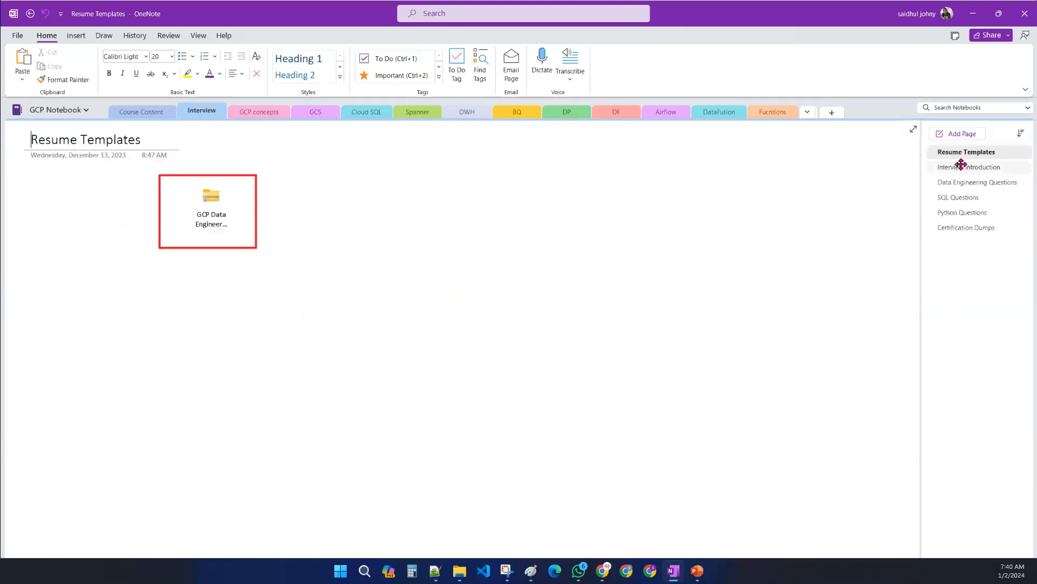
{"action": "left_click", "coordinate": [961, 165]}
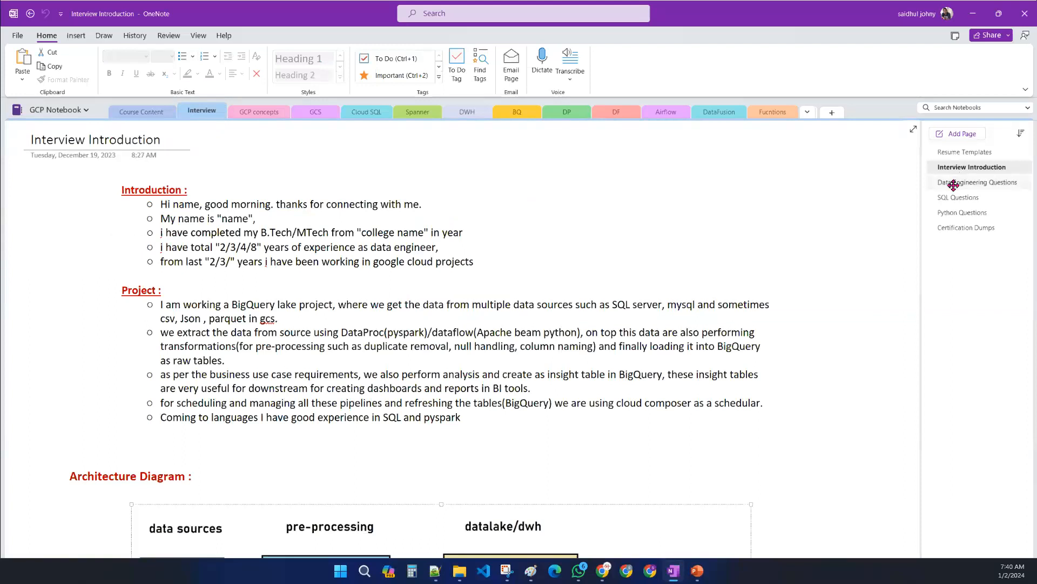
{"action": "left_click", "coordinate": [953, 184]}
{"action": "left_click", "coordinate": [954, 198]}
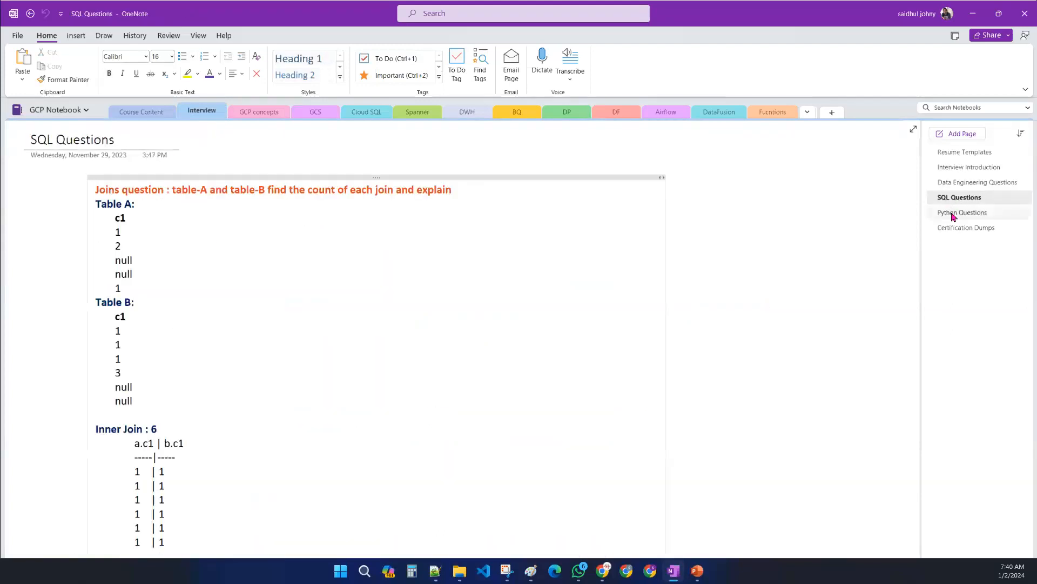
{"action": "left_click", "coordinate": [953, 212]}
{"action": "left_click", "coordinate": [951, 228]}
{"action": "left_click", "coordinate": [951, 153]}
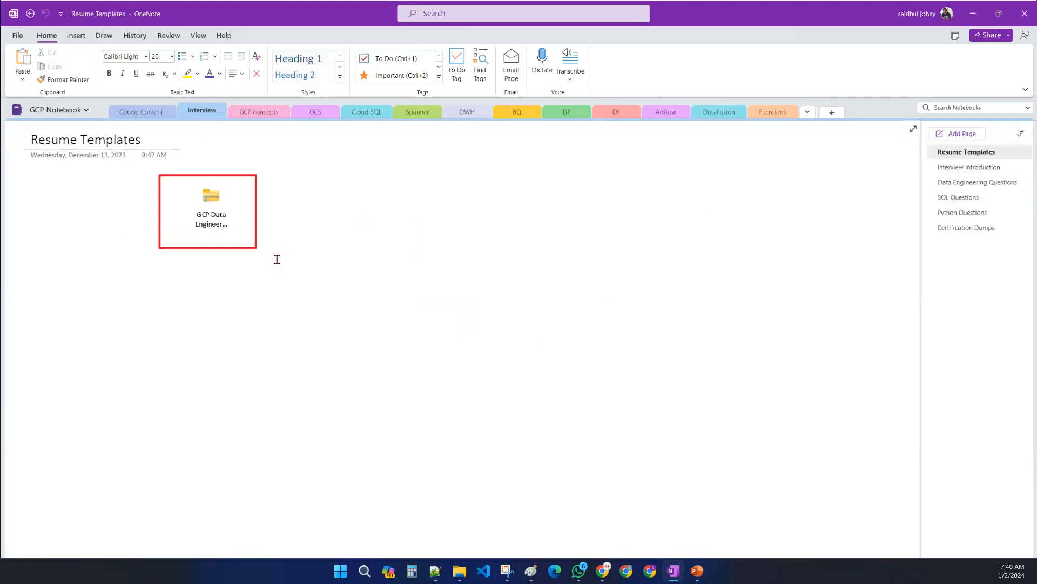
- Open the Google Cloud page in the GCP concepts section and review its GCP Interfaces part
{"action": "left_click", "coordinate": [256, 111]}
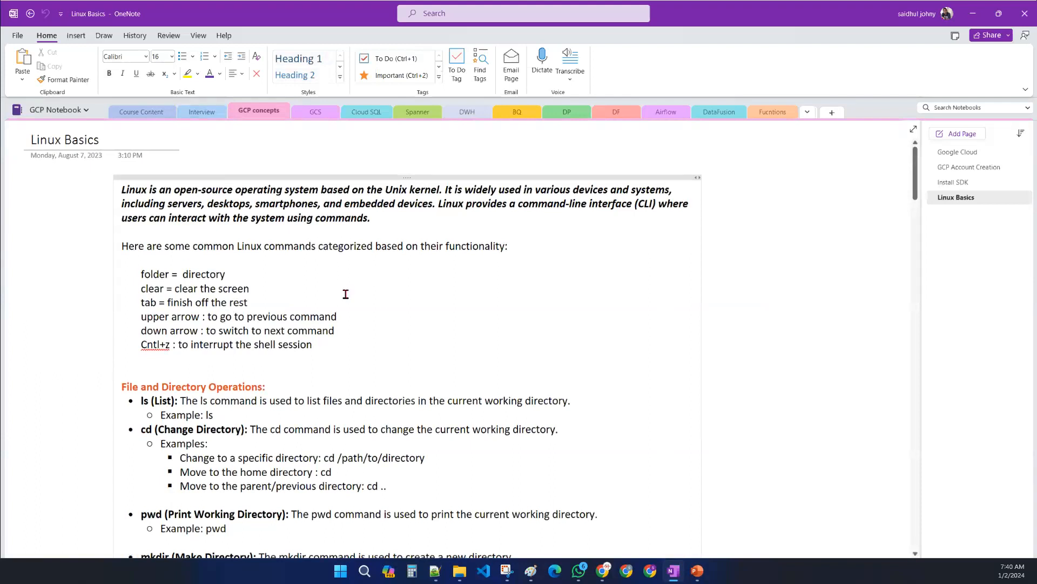
{"action": "left_click", "coordinate": [952, 153]}
{"action": "scroll", "coordinate": [286, 371], "scroll_direction": "down", "scroll_amount": 15}
{"action": "scroll", "coordinate": [316, 380], "scroll_direction": "down", "scroll_amount": 5}
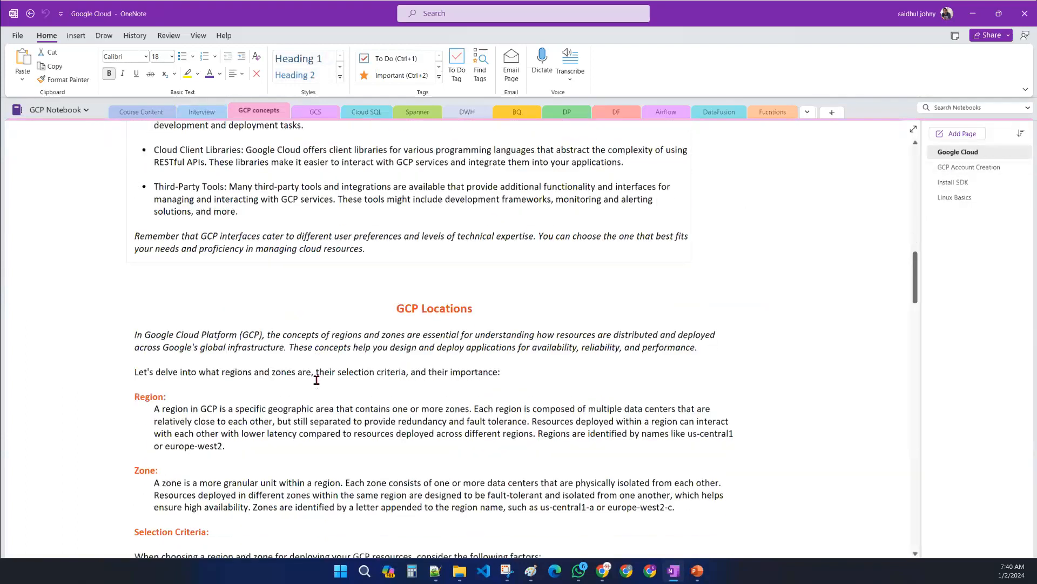
{"action": "scroll", "coordinate": [316, 380], "scroll_direction": "up", "scroll_amount": 12}
{"action": "scroll", "coordinate": [316, 380], "scroll_direction": "down", "scroll_amount": 9}
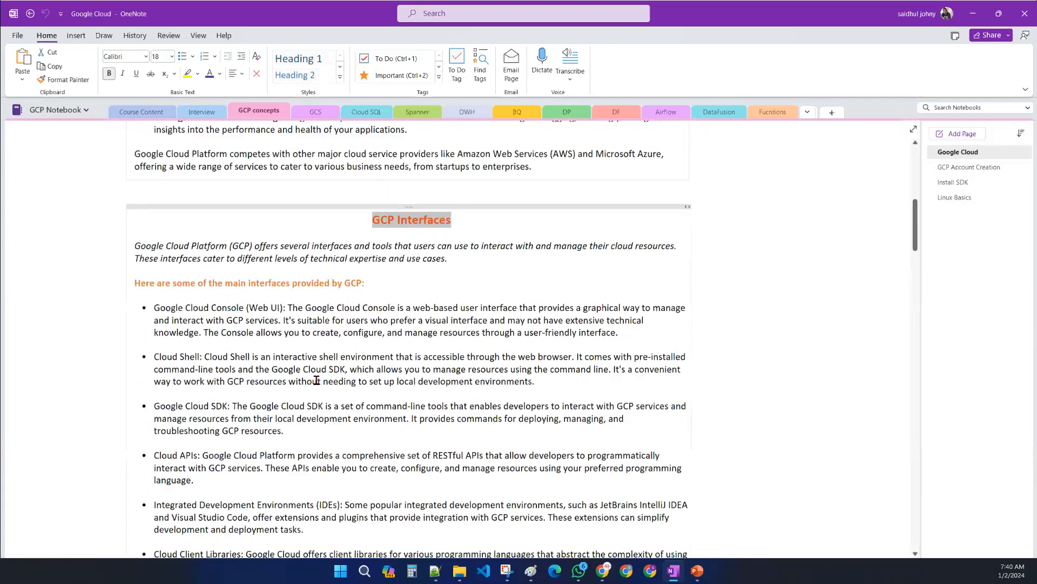
{"action": "scroll", "coordinate": [316, 378], "scroll_direction": "up", "scroll_amount": 6}
{"action": "left_click", "coordinate": [236, 230]}
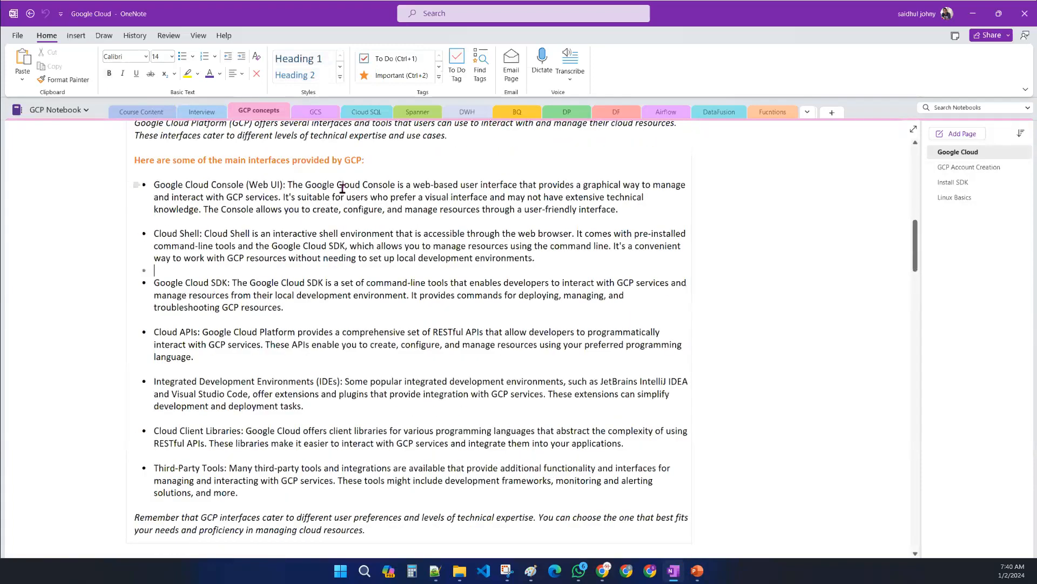
- Open the GCP Account Creation page in the GCP concepts section
{"action": "scroll", "coordinate": [340, 205], "scroll_direction": "up", "scroll_amount": 3}
{"action": "scroll", "coordinate": [375, 312], "scroll_direction": "down", "scroll_amount": 3}
{"action": "left_click", "coordinate": [290, 397]}
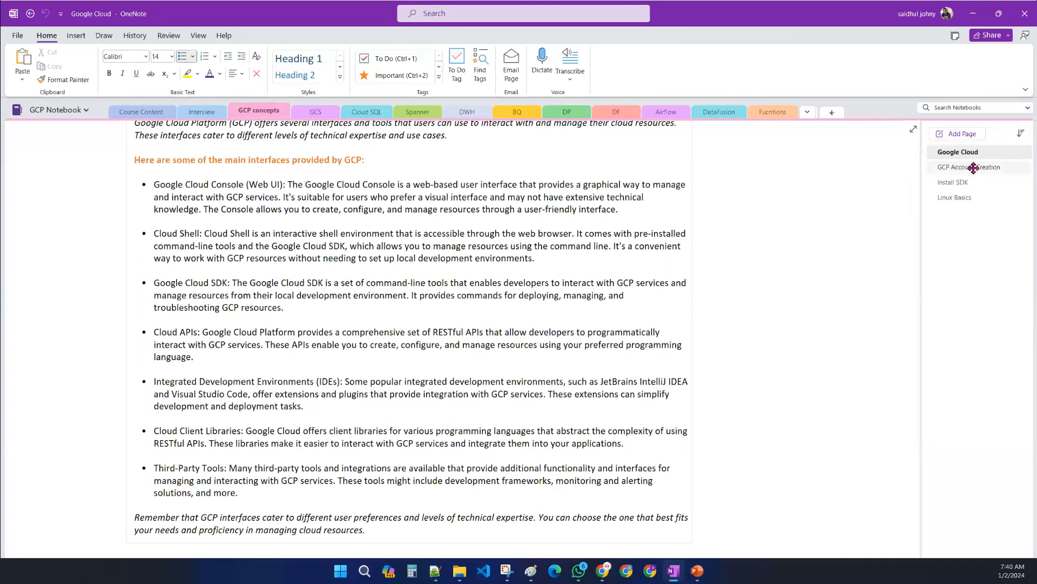
{"action": "left_click", "coordinate": [952, 172]}
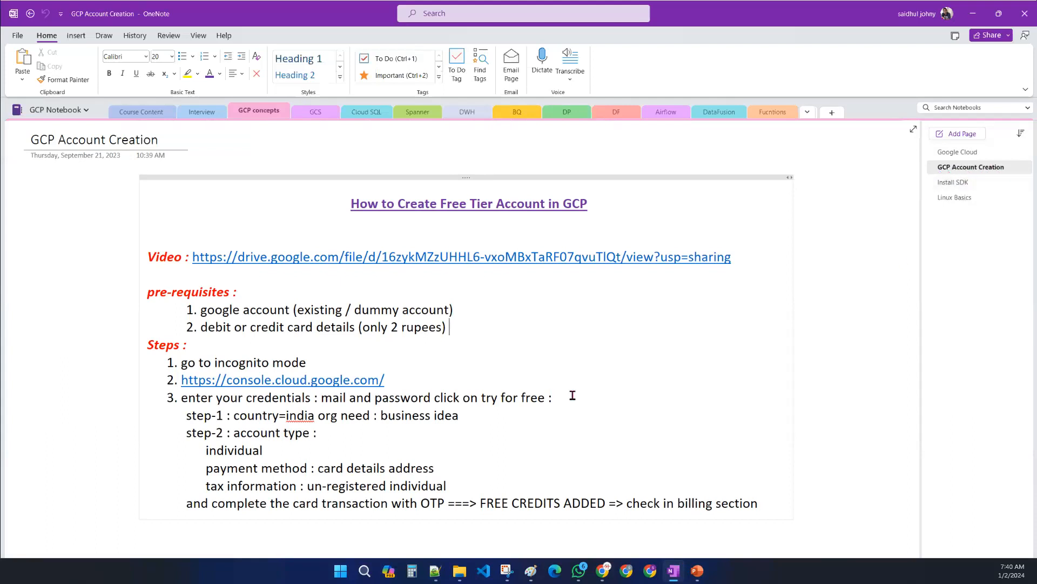
- Review the free tier account notes by highlighting the title, video link and each prerequisite line
{"action": "left_click_drag", "start_coordinate": [351, 204], "coordinate": [592, 203]}
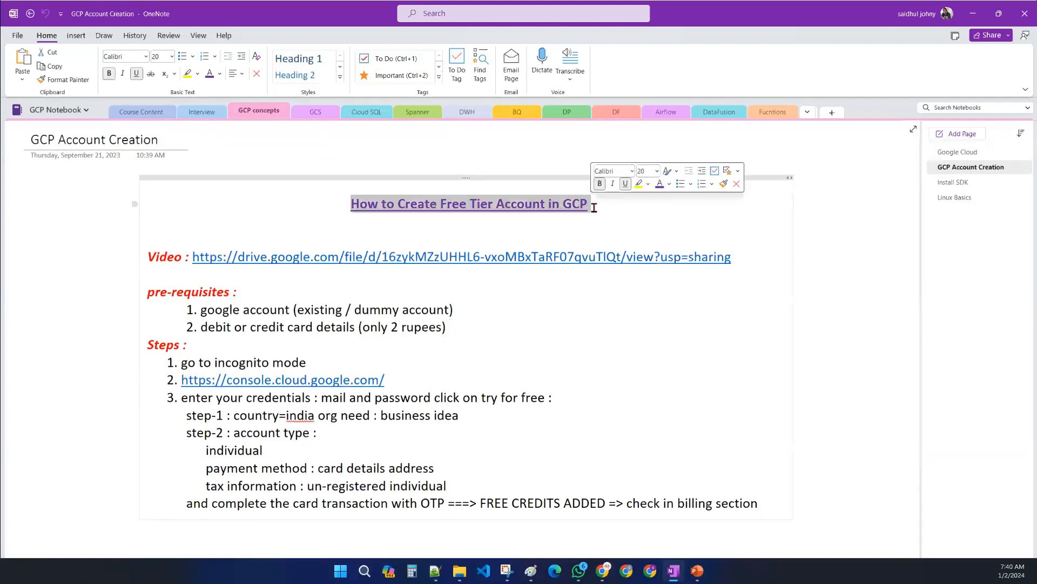
{"action": "left_click", "coordinate": [686, 343]}
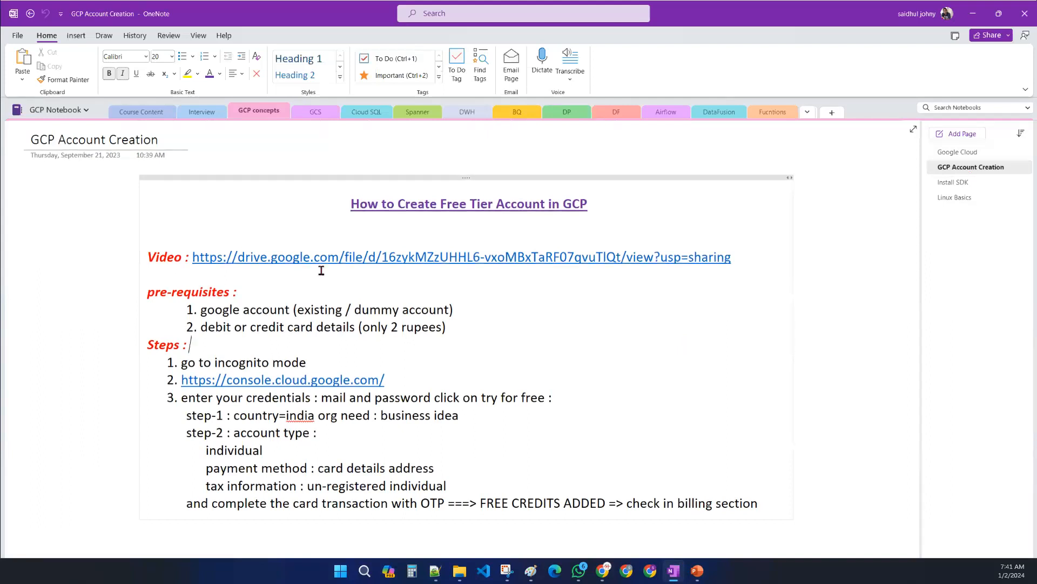
{"action": "left_click_drag", "start_coordinate": [742, 256], "coordinate": [192, 257]}
{"action": "left_click_drag", "start_coordinate": [452, 327], "coordinate": [176, 311]}
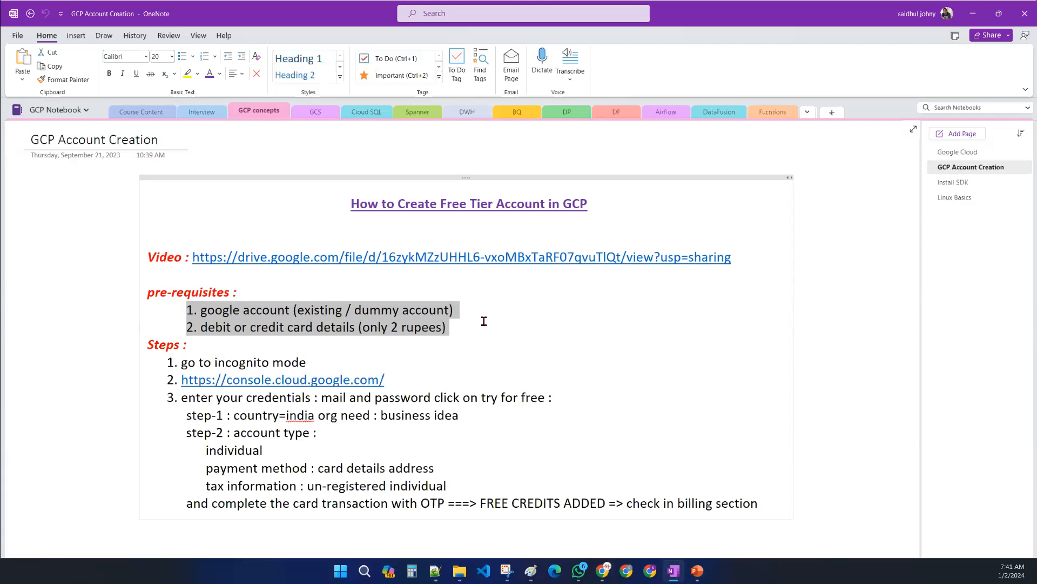
{"action": "left_click_drag", "start_coordinate": [475, 308], "coordinate": [186, 309]}
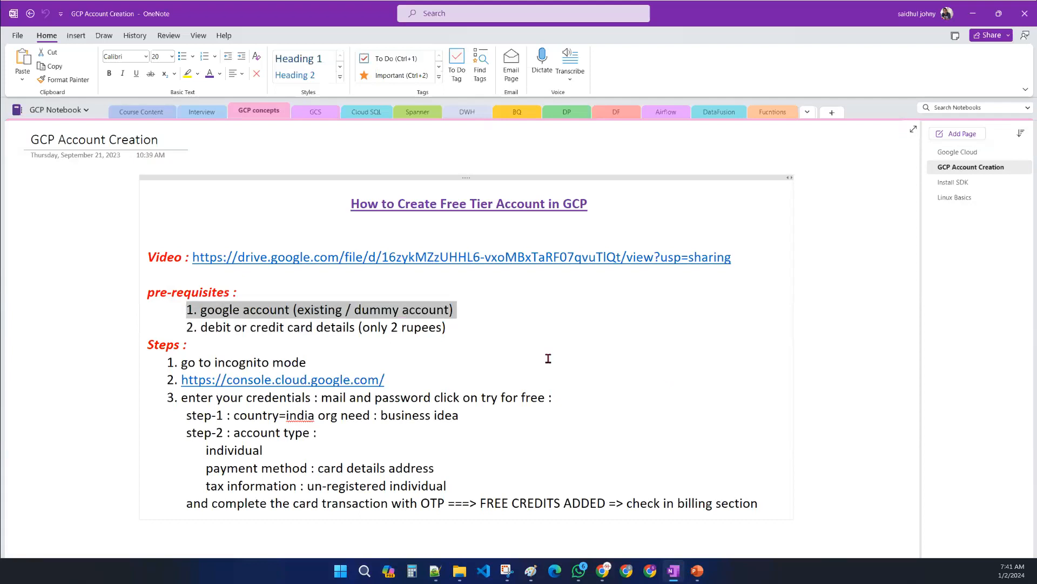
{"action": "left_click_drag", "start_coordinate": [456, 328], "coordinate": [186, 327]}
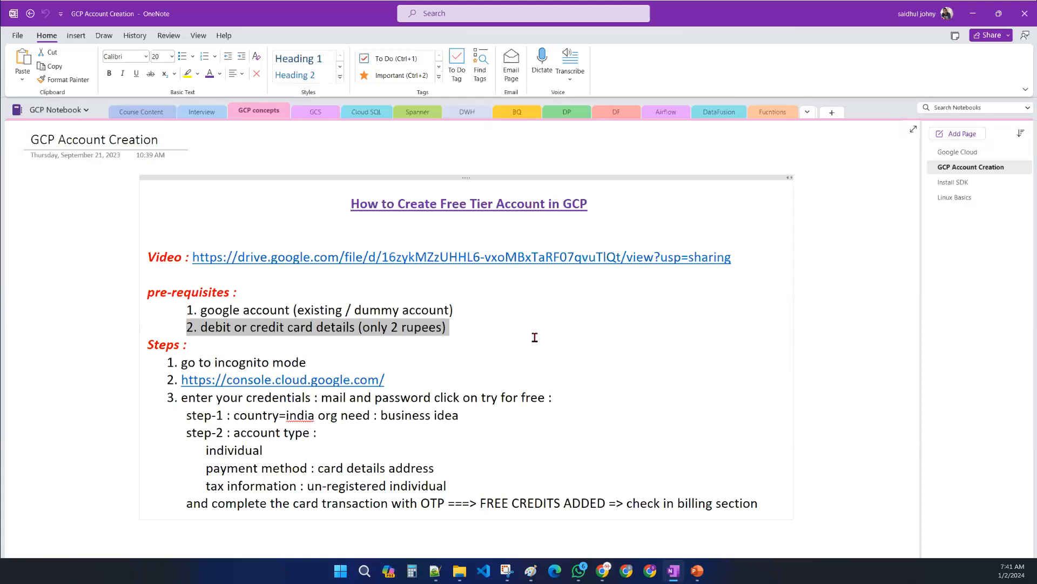
{"action": "left_click_drag", "start_coordinate": [470, 331], "coordinate": [186, 306]}
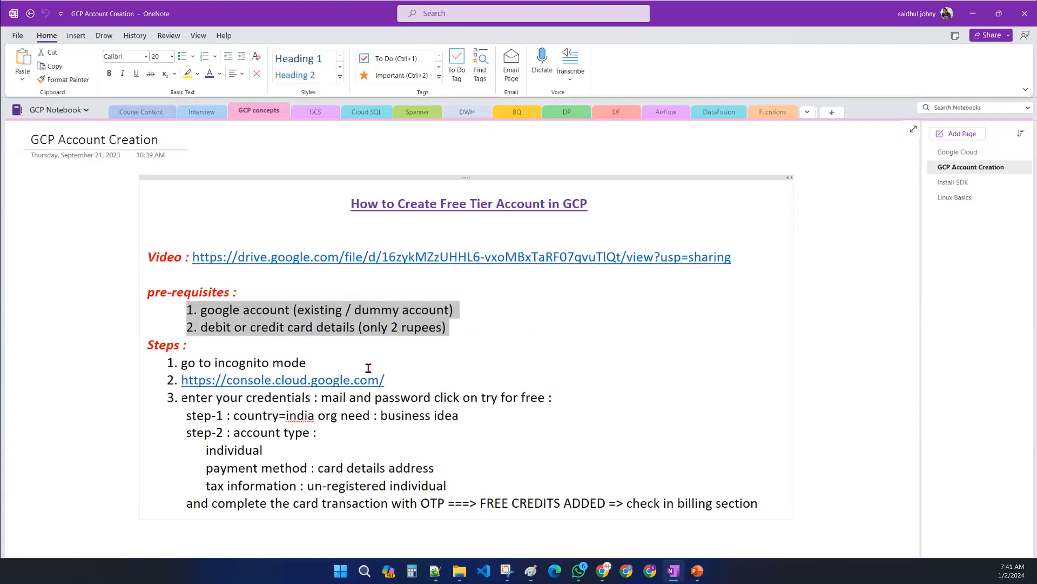
{"action": "left_click", "coordinate": [457, 257]}
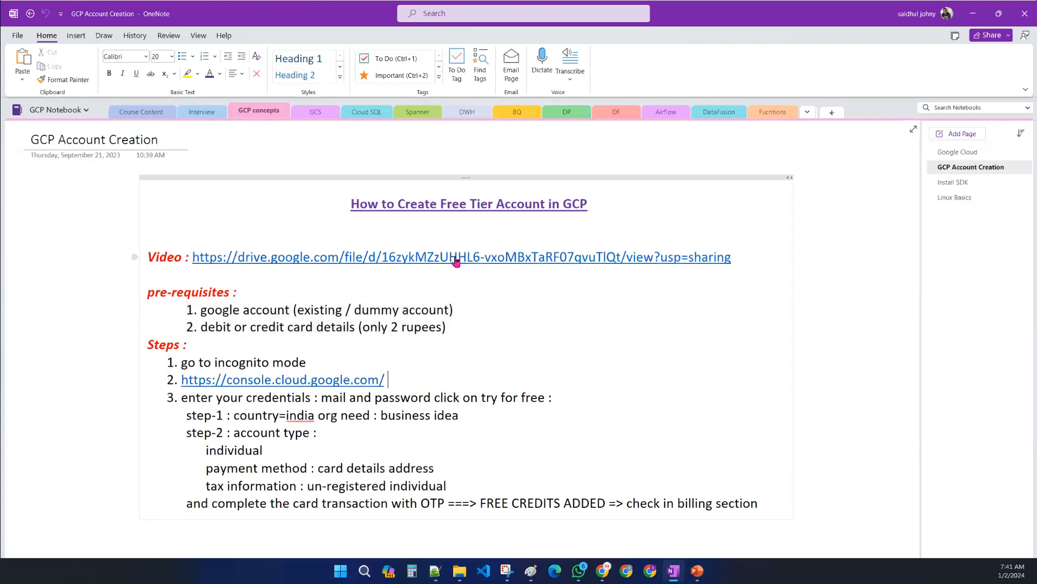
- Open the How to Create Free Account in GCP video in the media player and play it full screen
{"action": "left_click_drag", "start_coordinate": [843, 583], "coordinate": [438, 204]}
{"action": "double_click", "coordinate": [386, 199]}
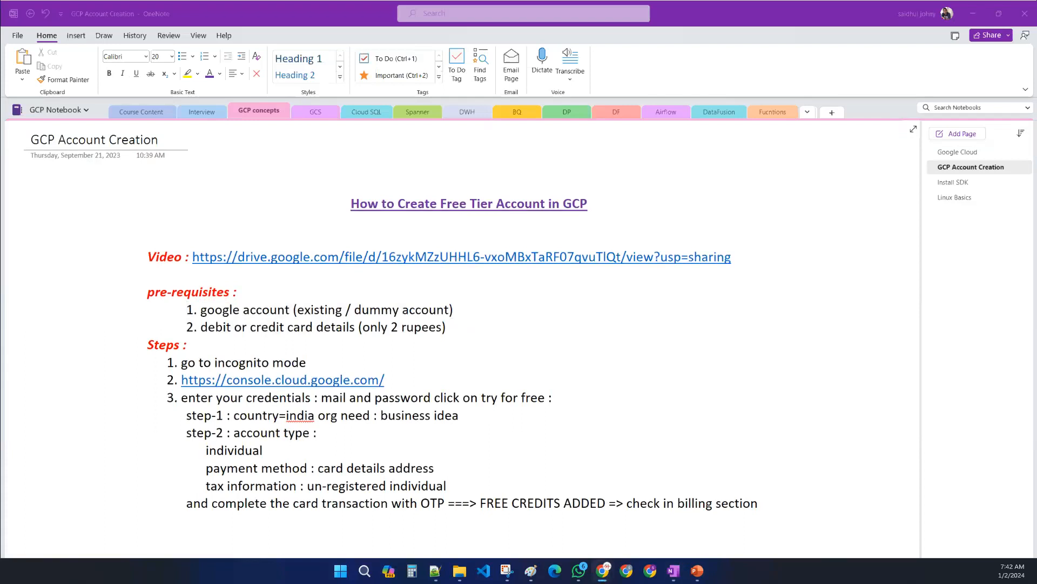
{"action": "key", "text": "alt+Tab"}
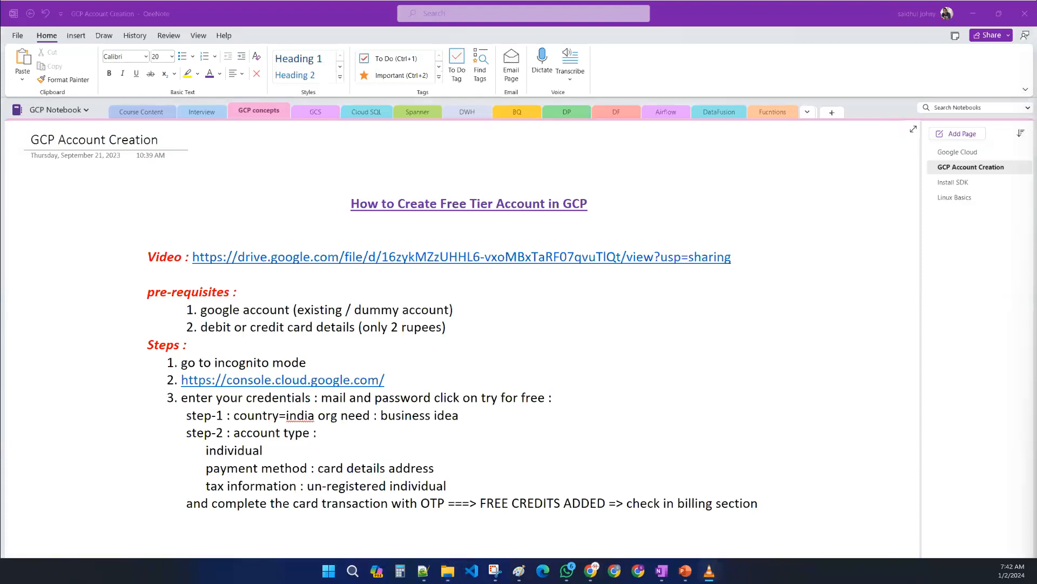
{"action": "left_click_drag", "start_coordinate": [435, 0], "coordinate": [436, 142]}
{"action": "double_click", "coordinate": [435, 142]}
{"action": "left_click", "coordinate": [10, 548]}
{"action": "double_click", "coordinate": [530, 361]}
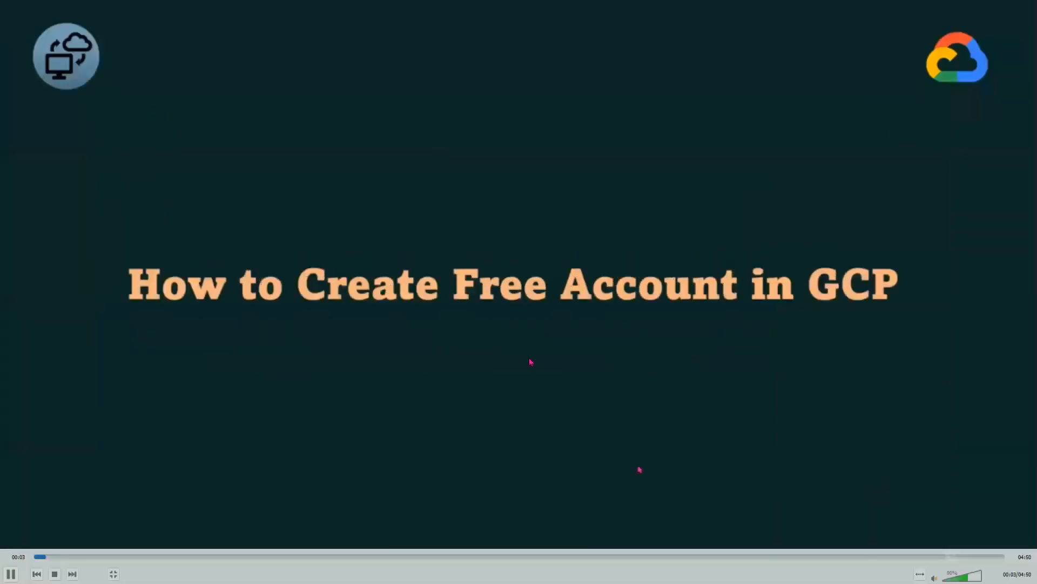
- Lower the video player's volume to 15%
{"action": "double_click", "coordinate": [531, 362]}
{"action": "double_click", "coordinate": [470, 397]}
{"action": "scroll", "coordinate": [919, 493], "scroll_direction": "down", "scroll_amount": 13}
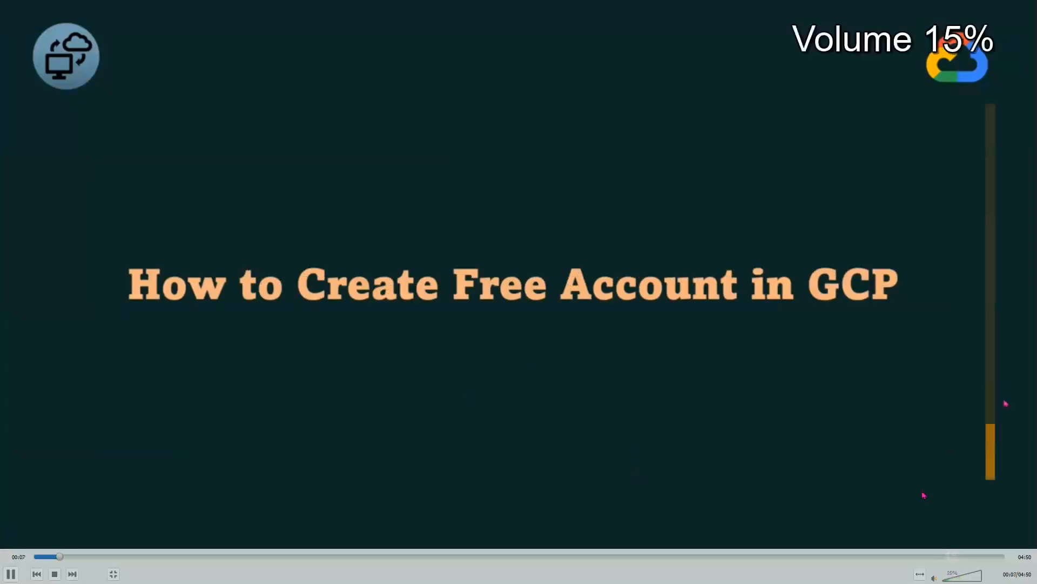
{"action": "scroll", "coordinate": [923, 494], "scroll_direction": "down", "scroll_amount": 3}
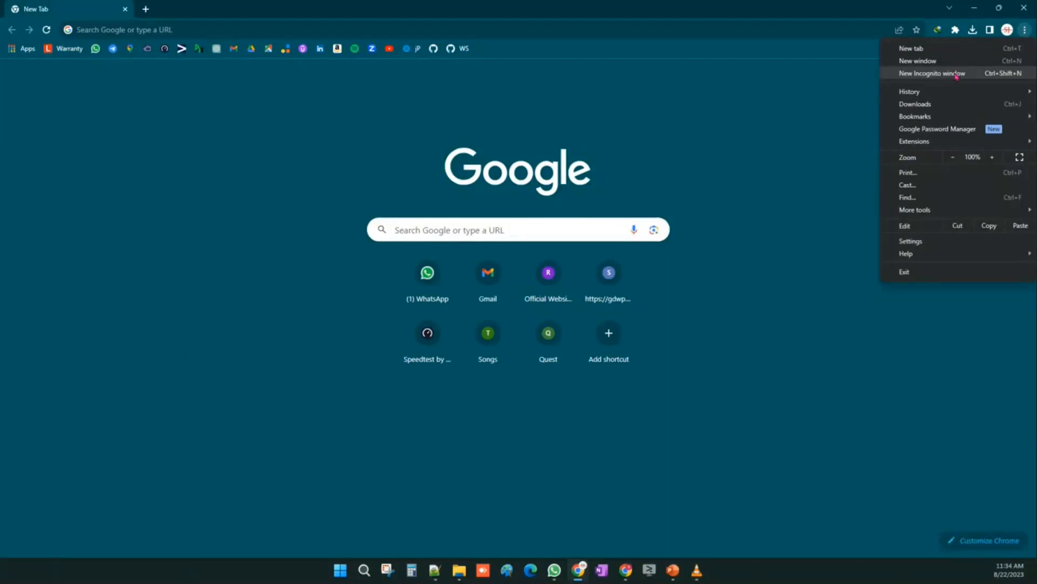
- Open a new Incognito window and search Google for google cloud
{"action": "left_click", "coordinate": [956, 74]}
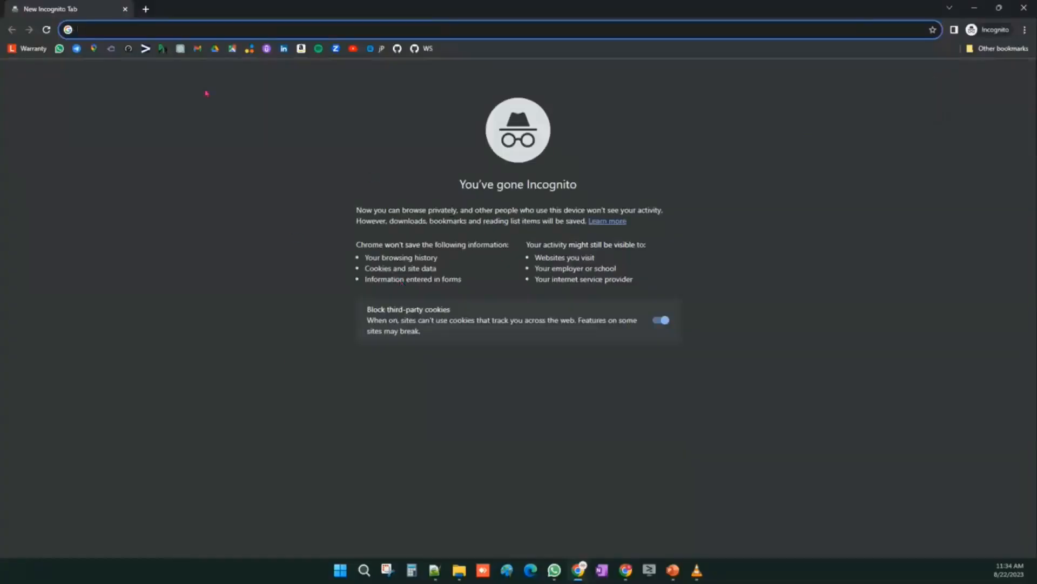
{"action": "type", "text": "google cl"}
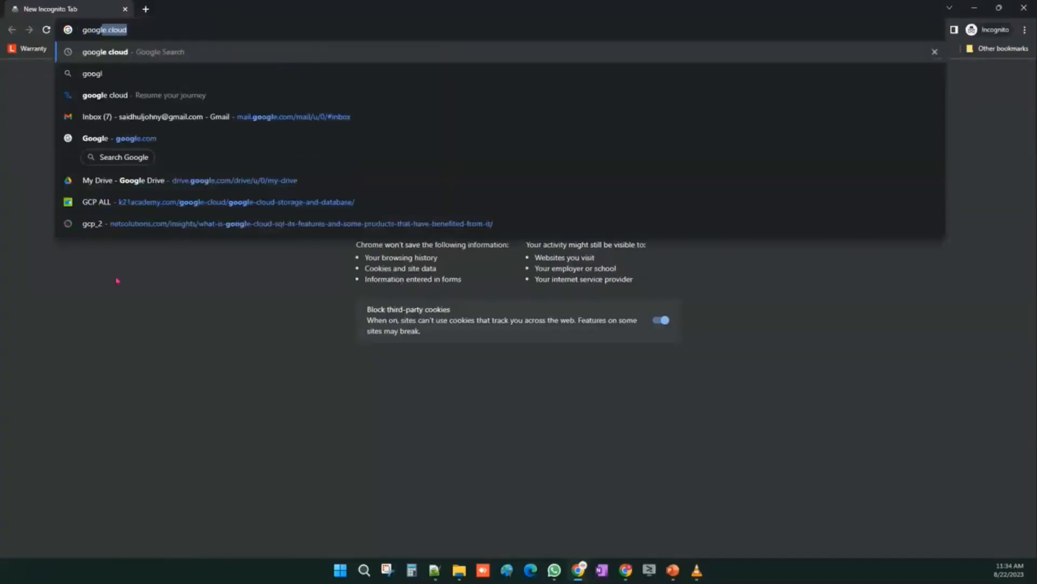
{"action": "type", "text": "oud"}
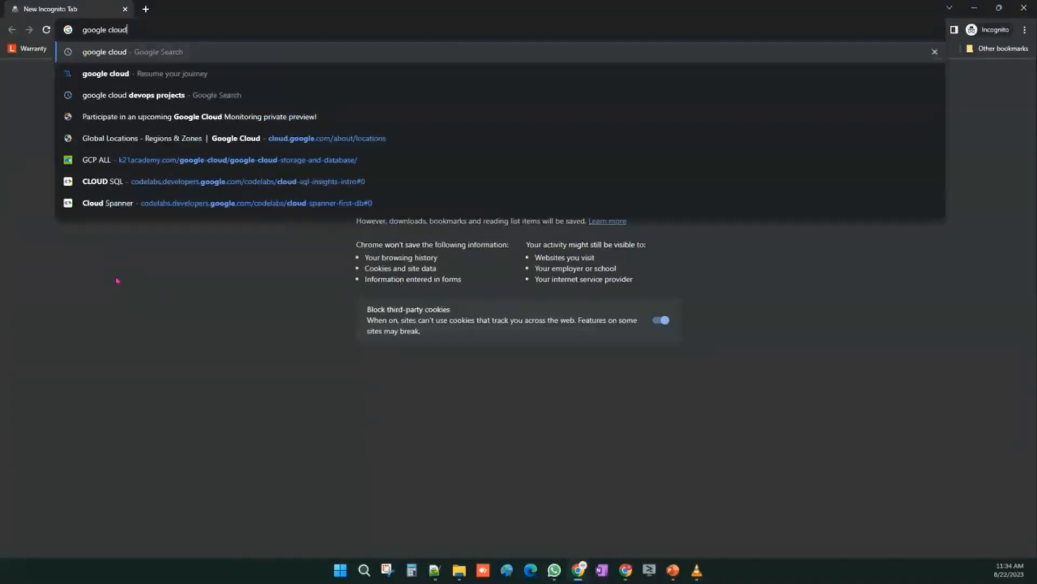
{"action": "key", "text": "Return"}
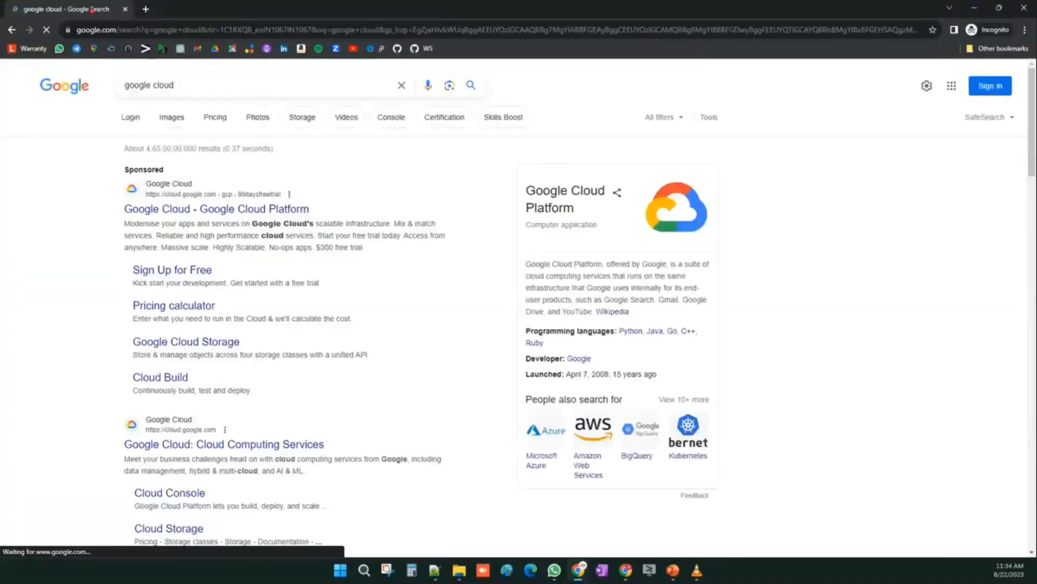
- Open the Google Cloud result, get started for free, and choose to create an account for personal use
{"action": "left_click", "coordinate": [162, 210]}
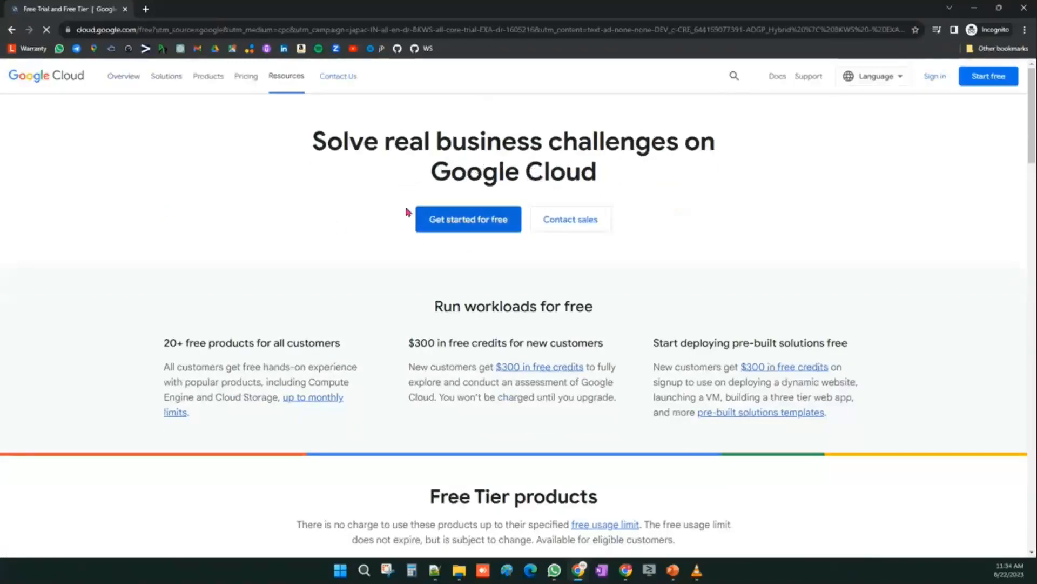
{"action": "left_click", "coordinate": [493, 228]}
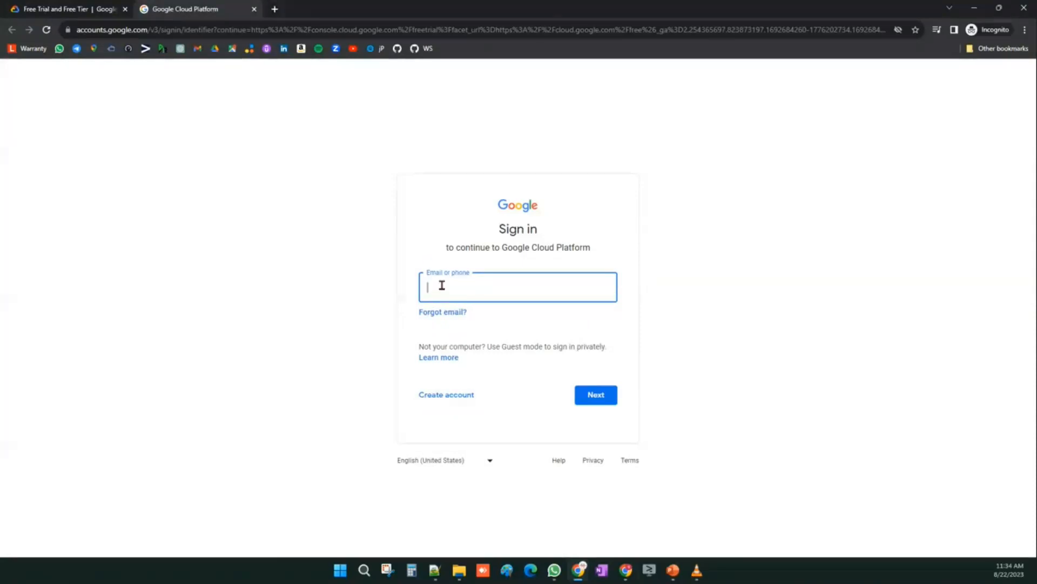
{"action": "left_click", "coordinate": [446, 399]}
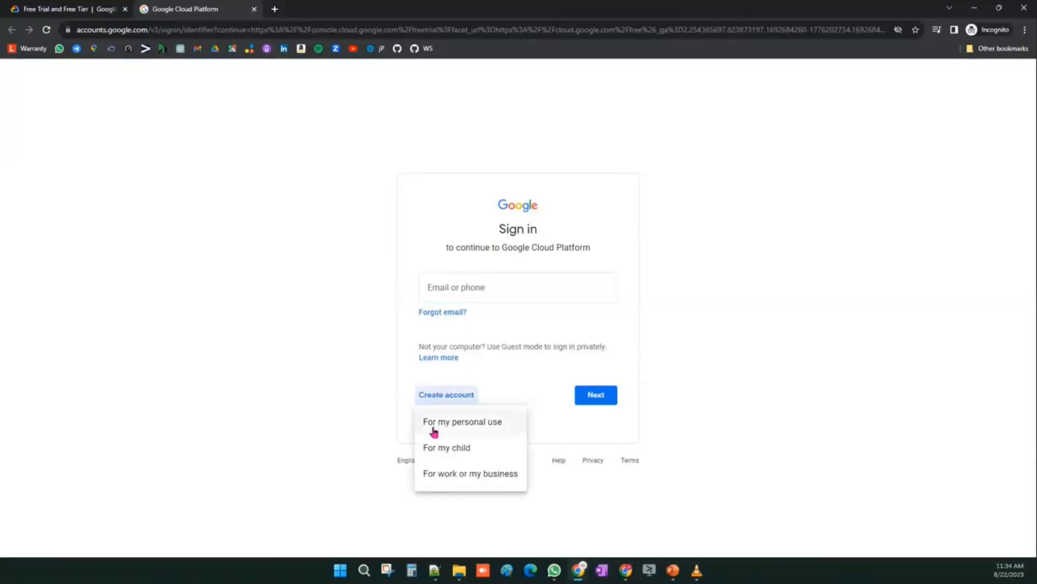
{"action": "left_click", "coordinate": [461, 425]}
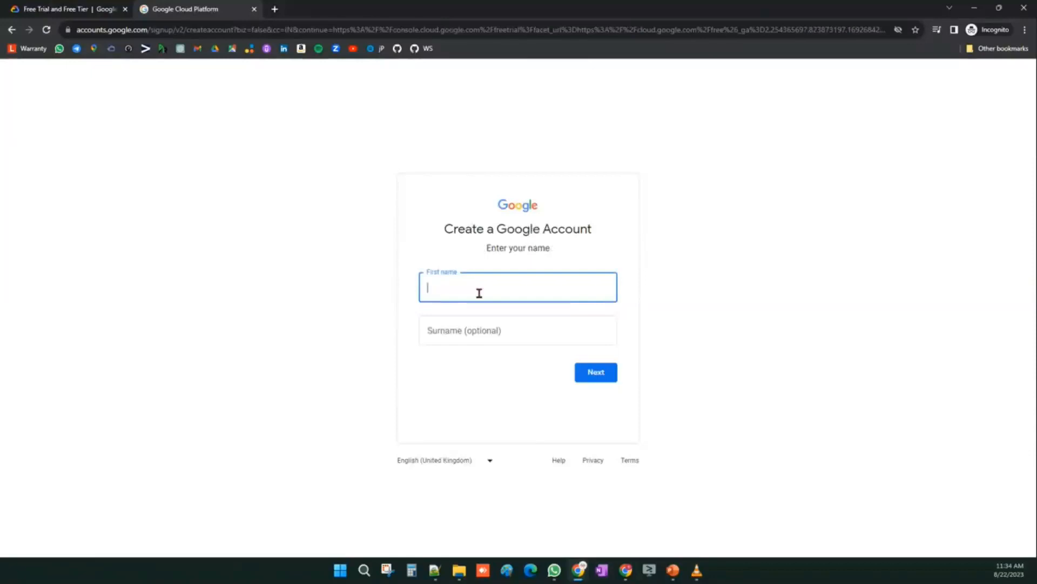
- Enter gcp.lab.practice.5 as the first name and continue
{"action": "key", "text": "ctrl+v"}
{"action": "left_click_drag", "start_coordinate": [491, 287], "coordinate": [569, 289]}
{"action": "type", "text": "5"}
{"action": "left_click", "coordinate": [583, 372]}
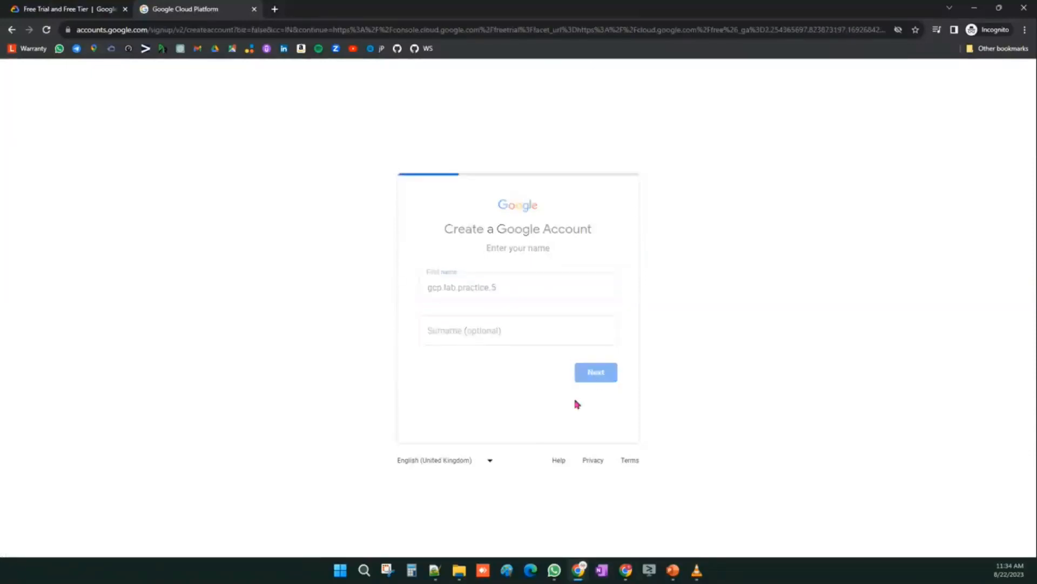
- Fill in the birthday day, month and year, pick a gender, and continue
{"action": "left_click", "coordinate": [447, 283]}
{"action": "type", "text": "16"}
{"action": "left_click", "coordinate": [528, 290]}
{"action": "left_click", "coordinate": [508, 373]}
{"action": "left_click", "coordinate": [586, 287]}
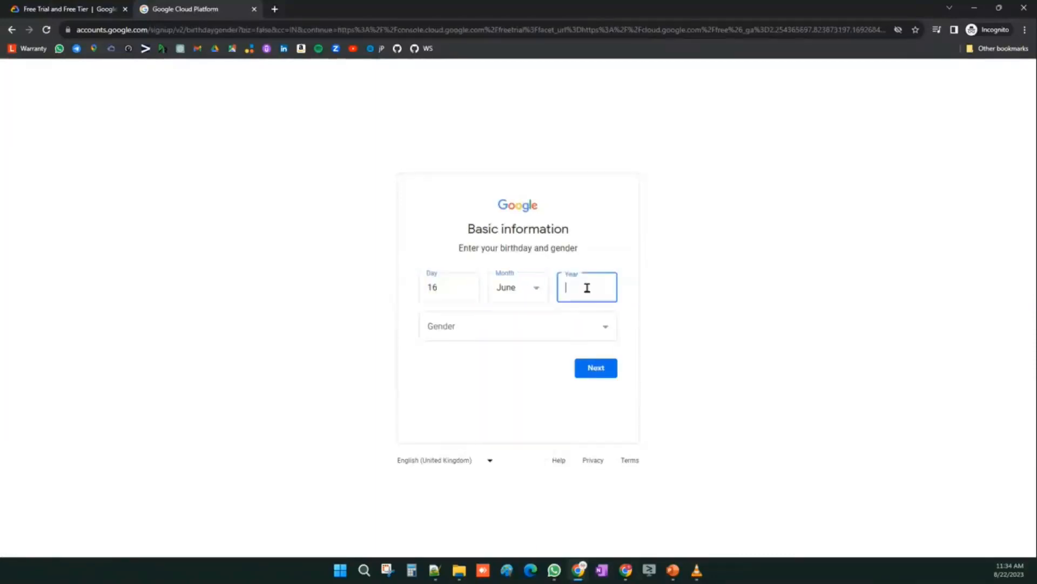
{"action": "type", "text": "1996"}
{"action": "left_click", "coordinate": [553, 330]}
{"action": "left_click", "coordinate": [567, 360]}
{"action": "left_click", "coordinate": [584, 372]}
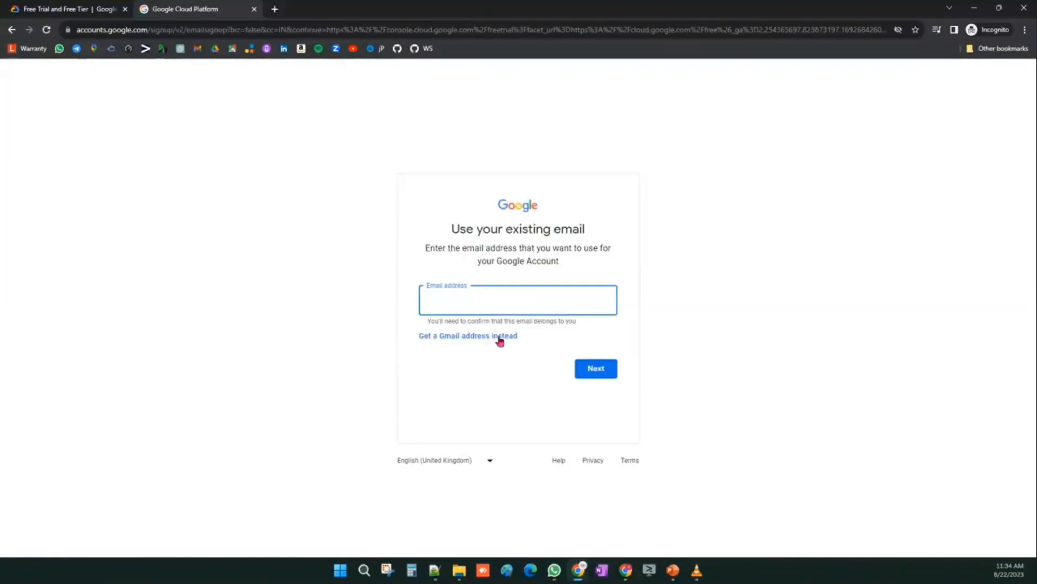
- Choose to get a Gmail address, create your own address, enter it, and continue
{"action": "left_click", "coordinate": [473, 336]}
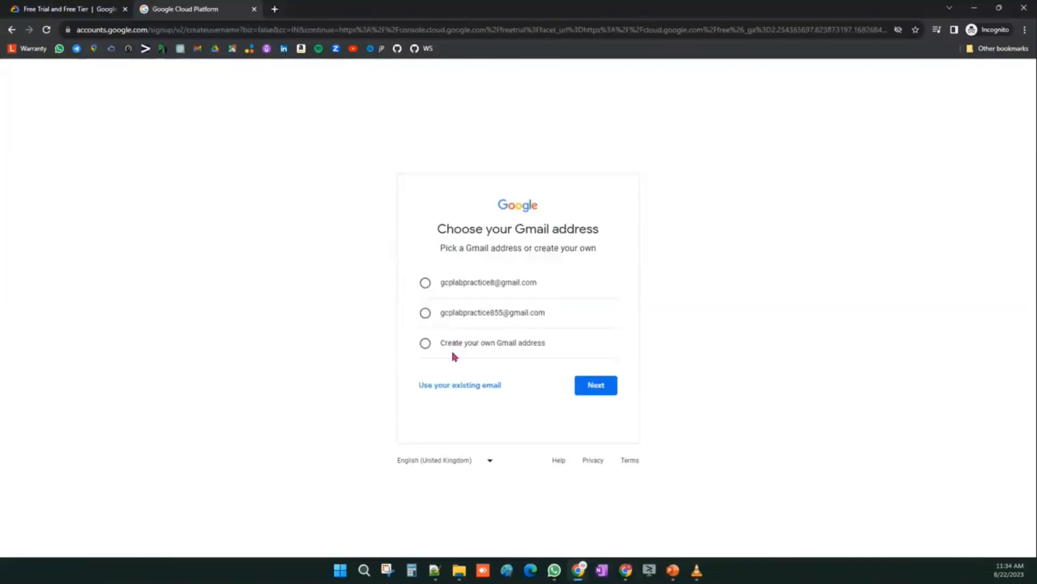
{"action": "left_click", "coordinate": [452, 347]}
{"action": "key", "text": "ctrl+v"}
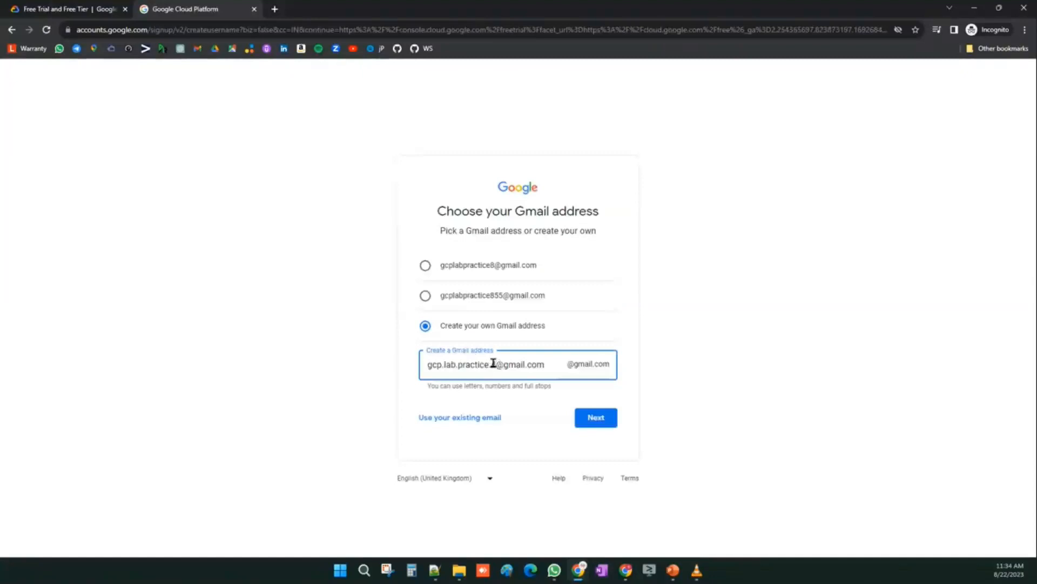
{"action": "left_click_drag", "start_coordinate": [492, 365], "coordinate": [561, 363]}
{"action": "type", "text": "5"}
{"action": "left_click", "coordinate": [596, 421]}
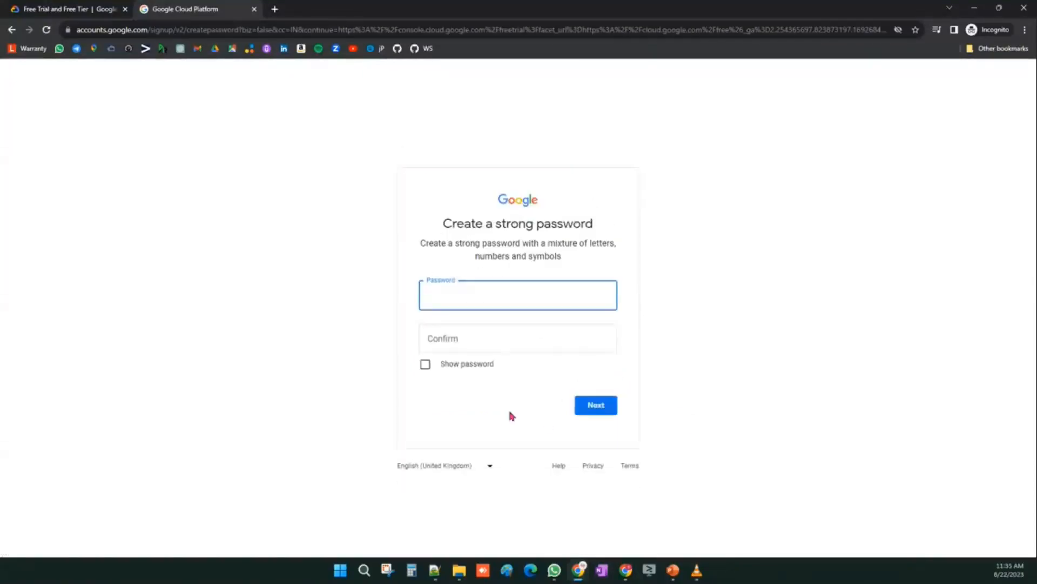
- Enter the account password and its confirmation, then continue
{"action": "type", "text": "********"}
{"action": "left_click", "coordinate": [449, 330]}
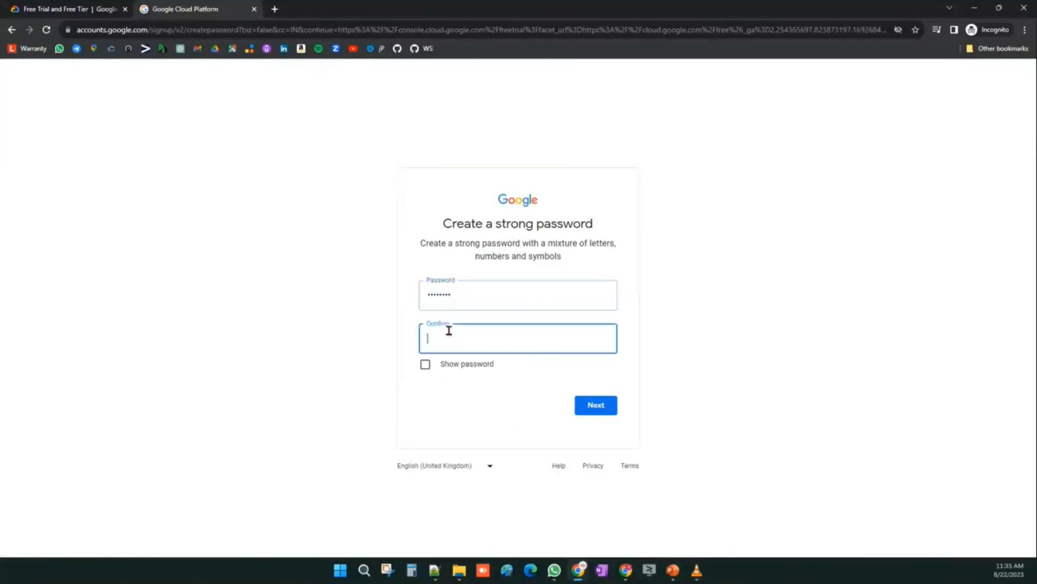
{"action": "type", "text": "***"}
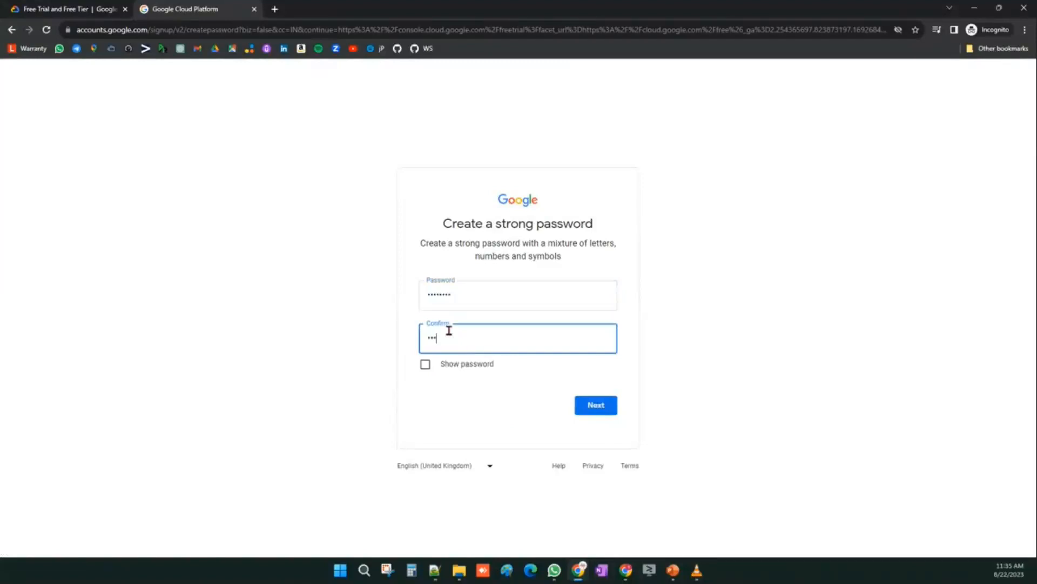
{"action": "type", "text": "*****"}
{"action": "left_click", "coordinate": [609, 406]}
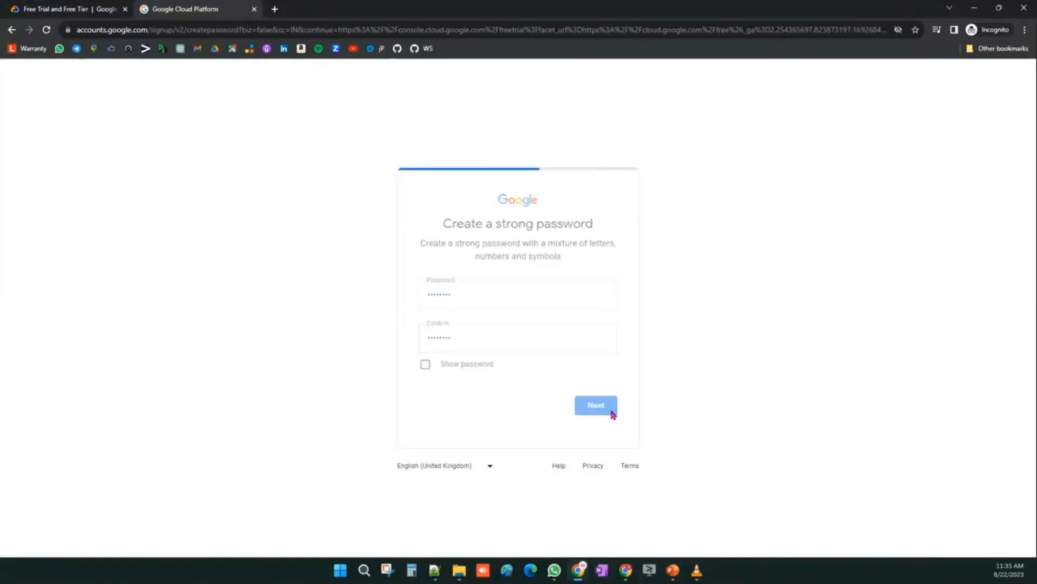
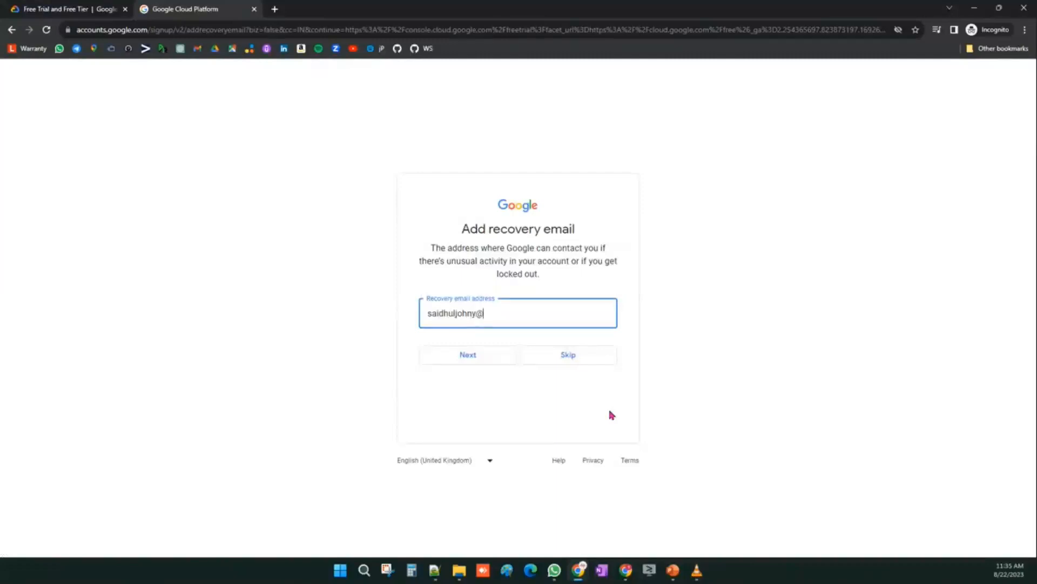
- Fill in the recovery email address and continue
{"action": "left_click", "coordinate": [456, 357]}
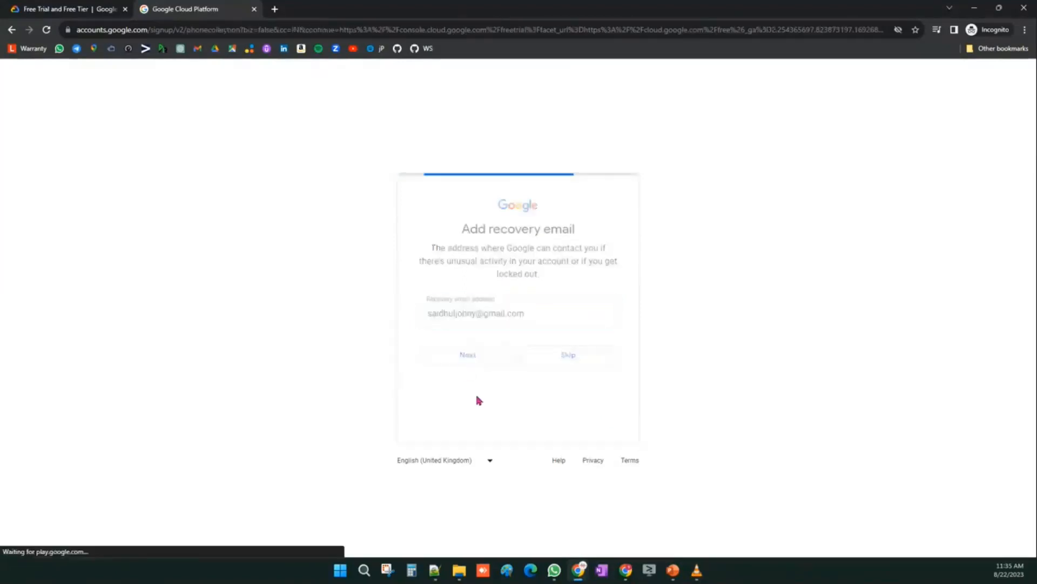
- Enter the phone number and continue to phone verification
{"action": "left_click", "coordinate": [496, 273]}
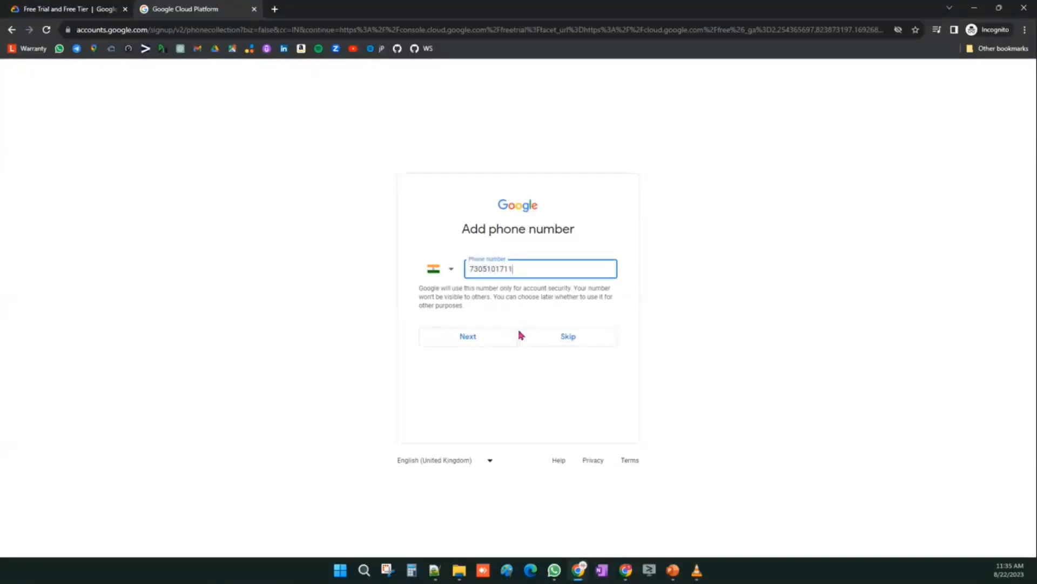
{"action": "left_click", "coordinate": [489, 342]}
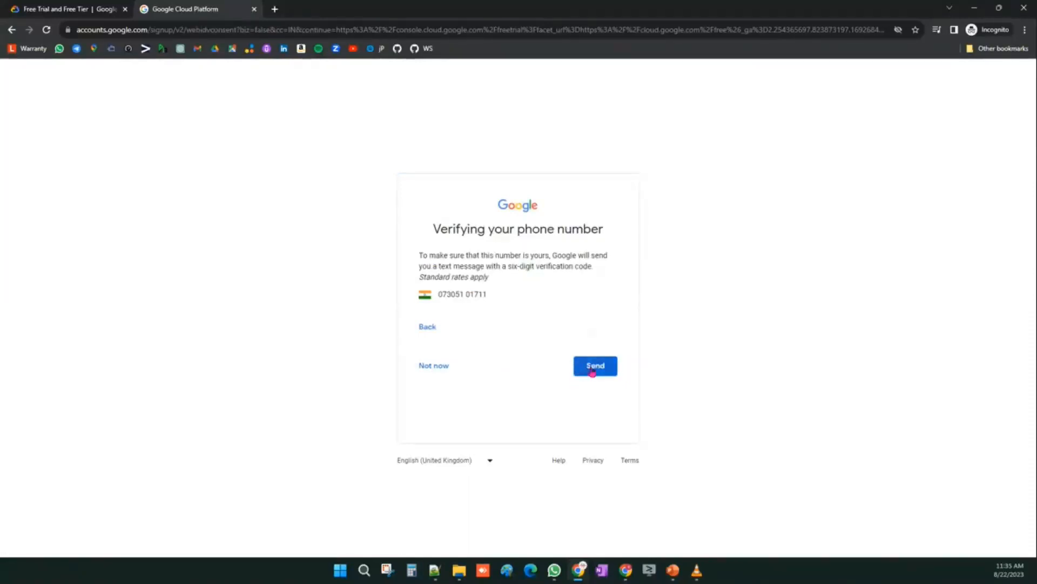
- Skip phone verification for now and confirm the account info
{"action": "left_click", "coordinate": [435, 368]}
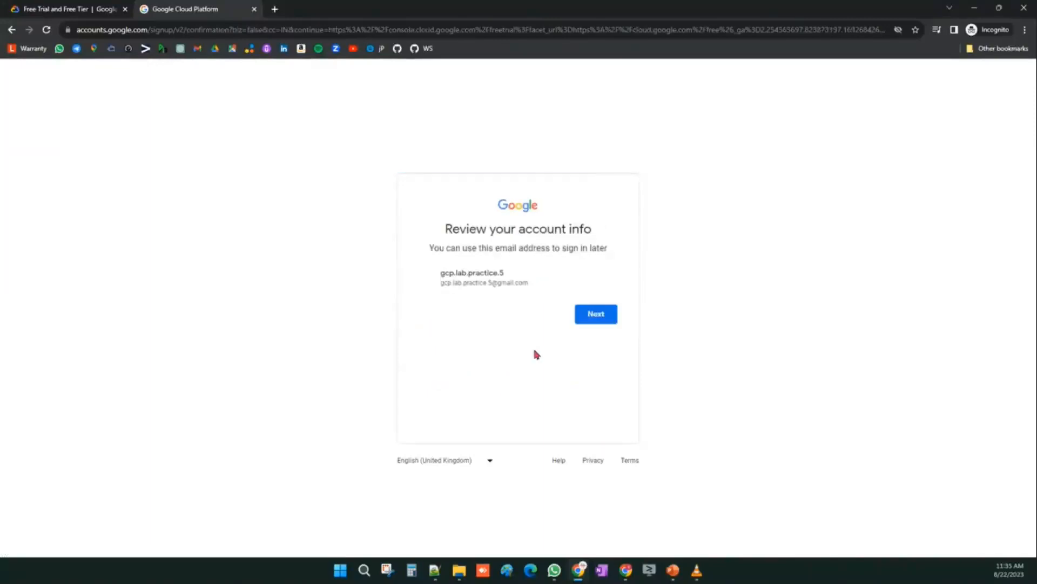
{"action": "left_click", "coordinate": [593, 320]}
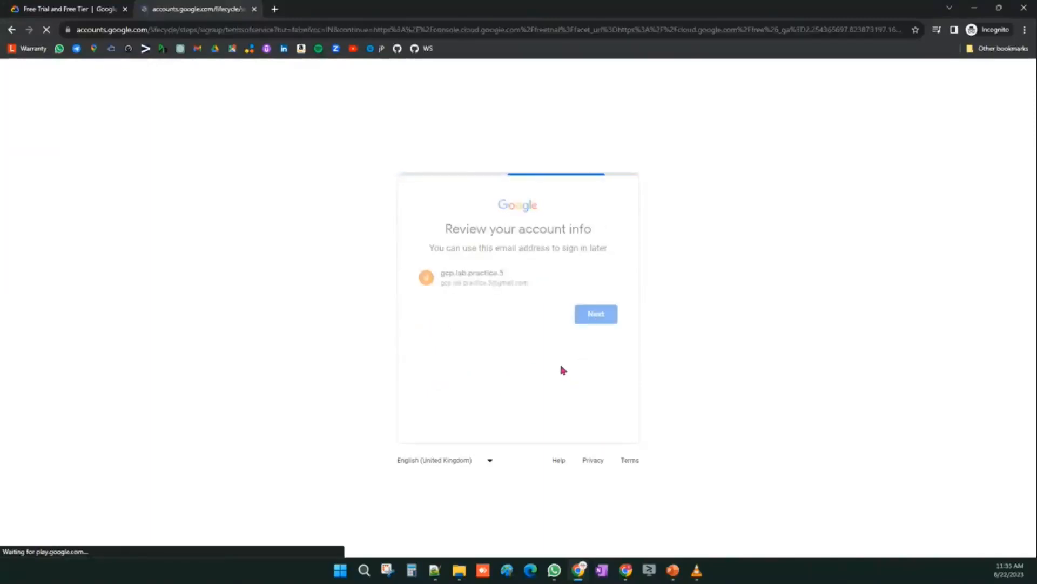
- Scroll through the privacy and terms page and agree to it
{"action": "scroll", "coordinate": [559, 365], "scroll_direction": "down", "scroll_amount": 4}
{"action": "scroll", "coordinate": [559, 365], "scroll_direction": "down", "scroll_amount": 4}
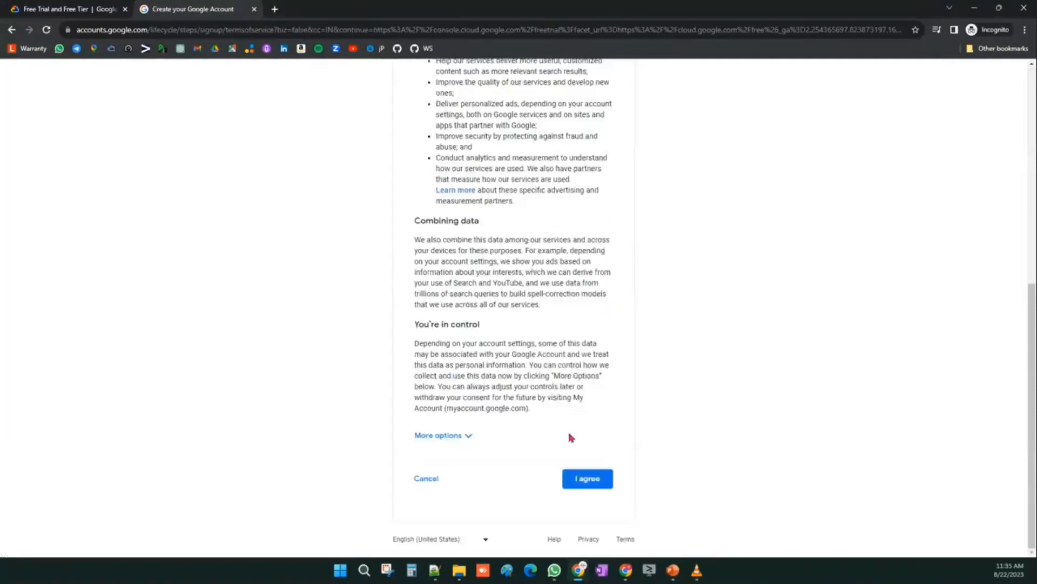
{"action": "left_click", "coordinate": [591, 481]}
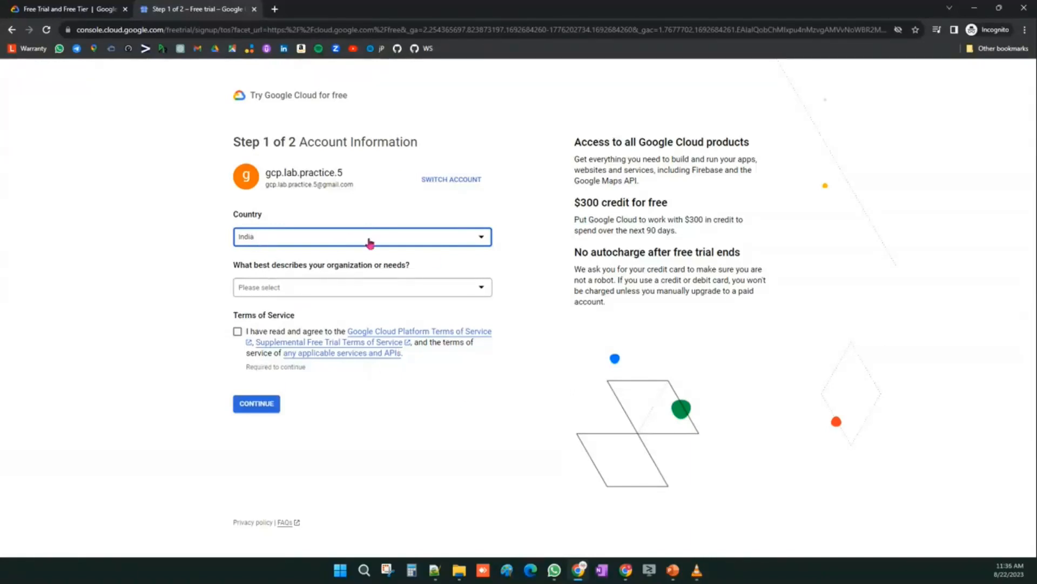
- Choose Business idea / startup idea as the organization need, accept the Terms of Service, and continue
{"action": "left_click", "coordinate": [277, 288]}
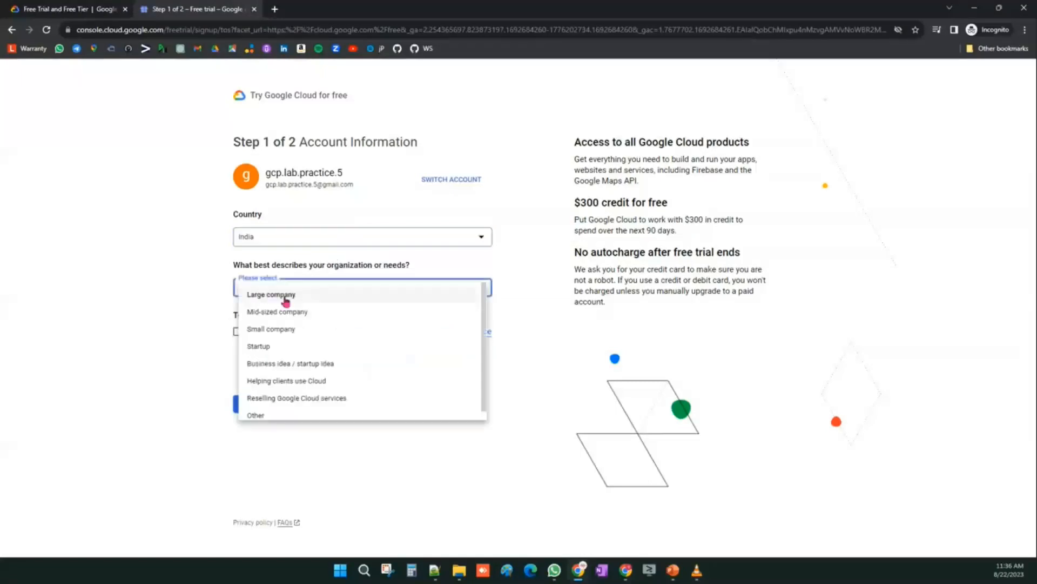
{"action": "left_click", "coordinate": [273, 365]}
{"action": "left_click", "coordinate": [237, 332]}
{"action": "left_click_drag", "start_coordinate": [231, 315], "coordinate": [303, 316]}
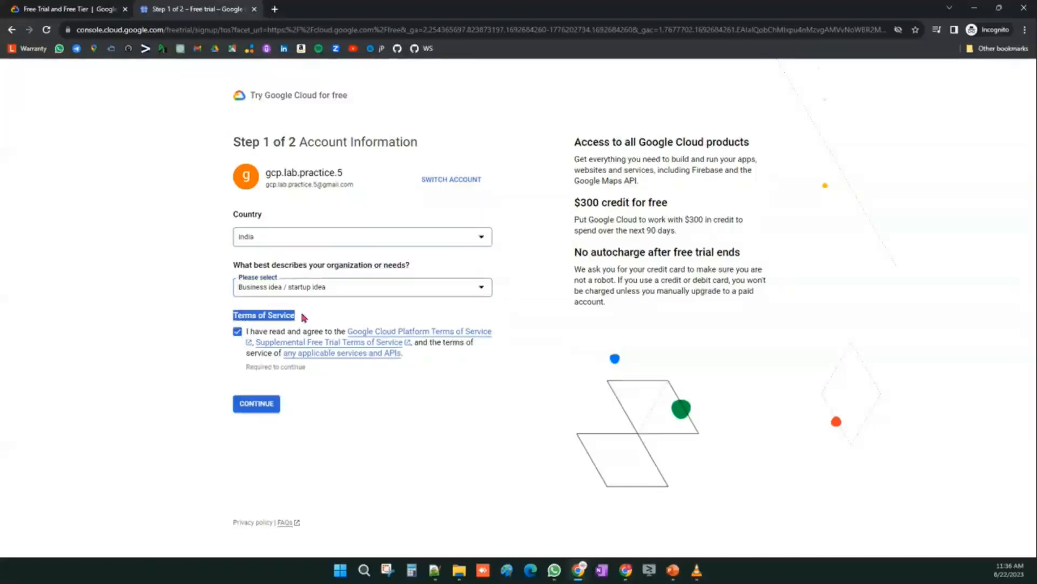
{"action": "left_click", "coordinate": [256, 404]}
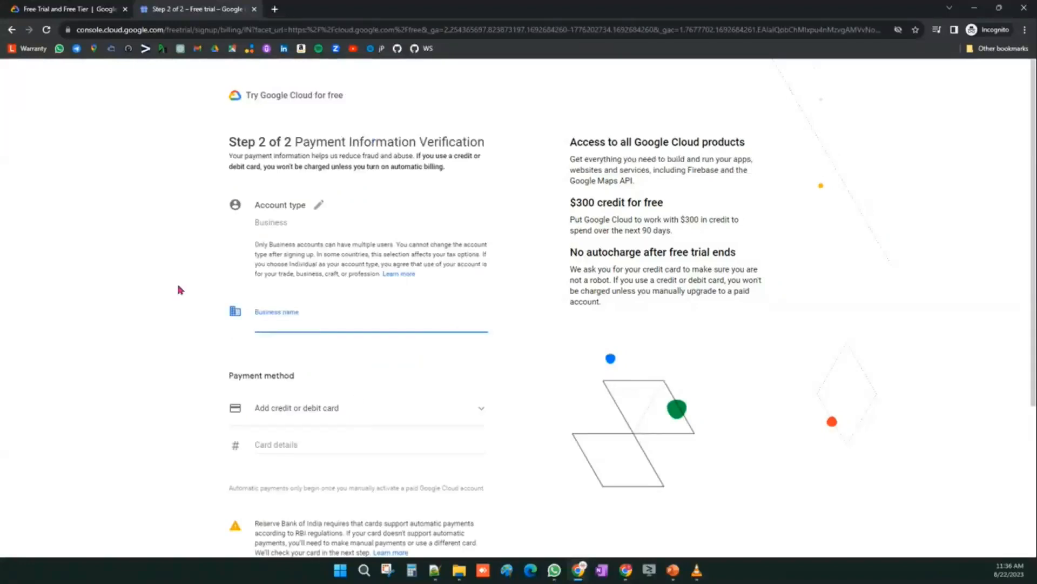
- Change the billing account type to Individual
{"action": "left_click", "coordinate": [319, 211]}
{"action": "left_click", "coordinate": [278, 223]}
{"action": "left_click", "coordinate": [276, 223]}
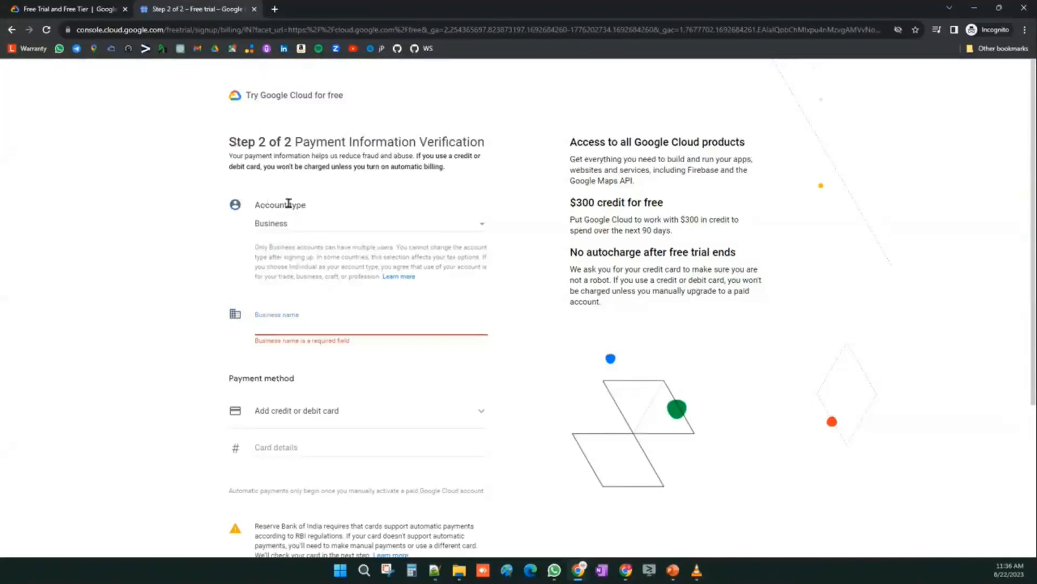
{"action": "left_click", "coordinate": [296, 224]}
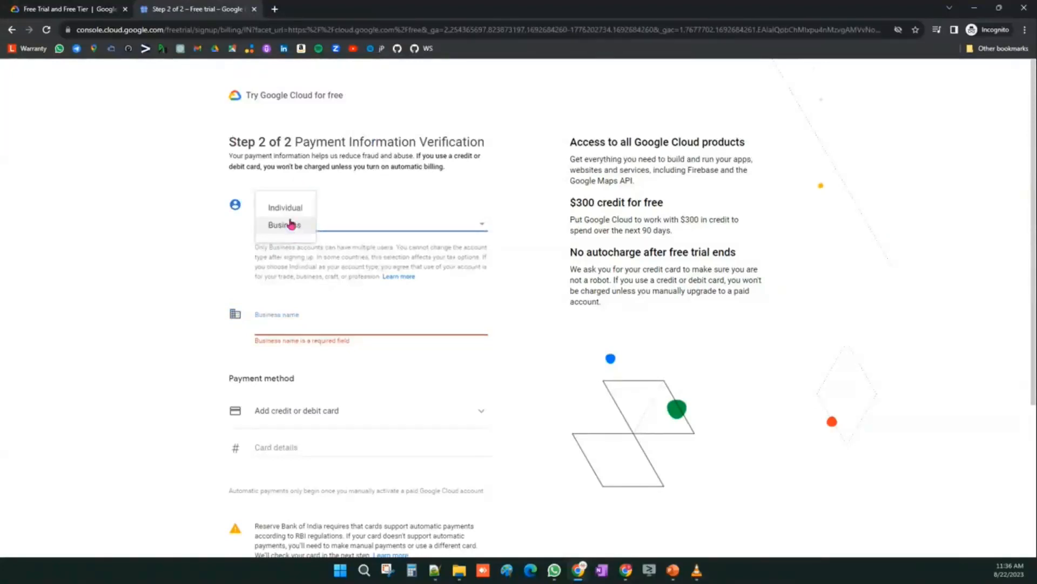
{"action": "left_click", "coordinate": [281, 208]}
- Enter the credit card number and set the tax status to Unregistered individual
{"action": "scroll", "coordinate": [322, 280], "scroll_direction": "down", "scroll_amount": 2}
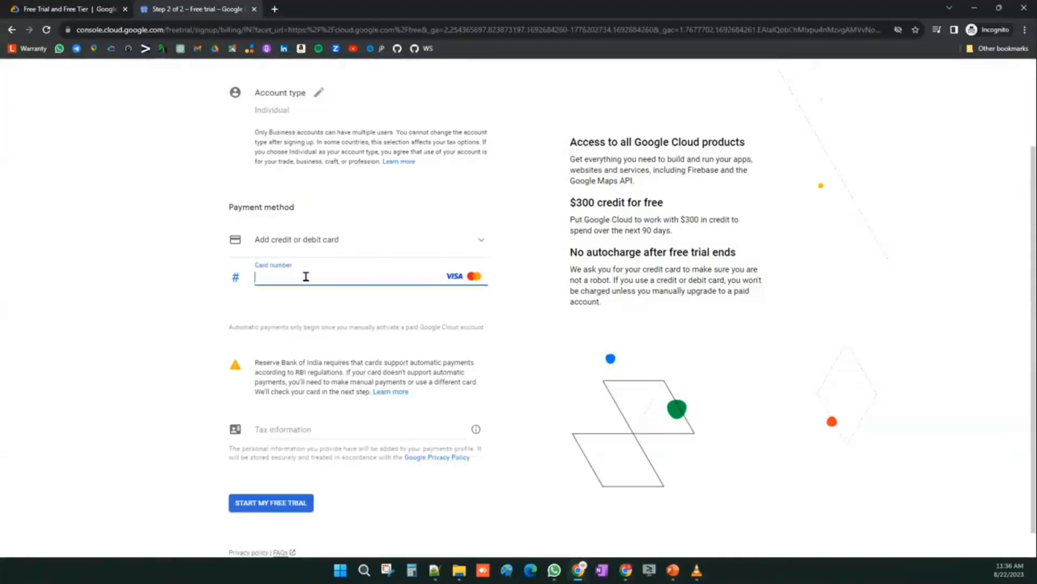
{"action": "type", "text": "4"}
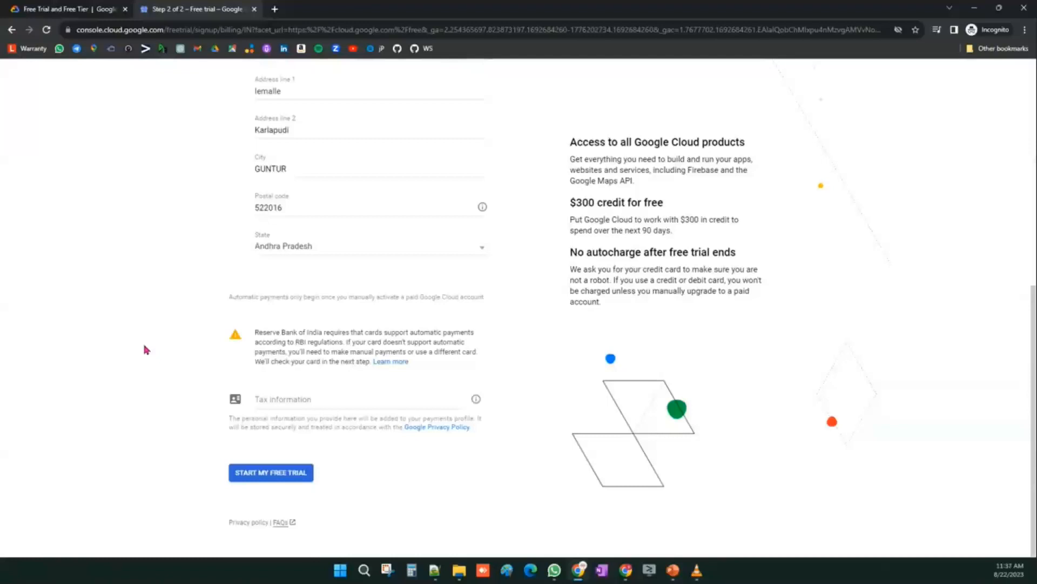
{"action": "left_click", "coordinate": [276, 399]}
{"action": "left_click", "coordinate": [276, 419]}
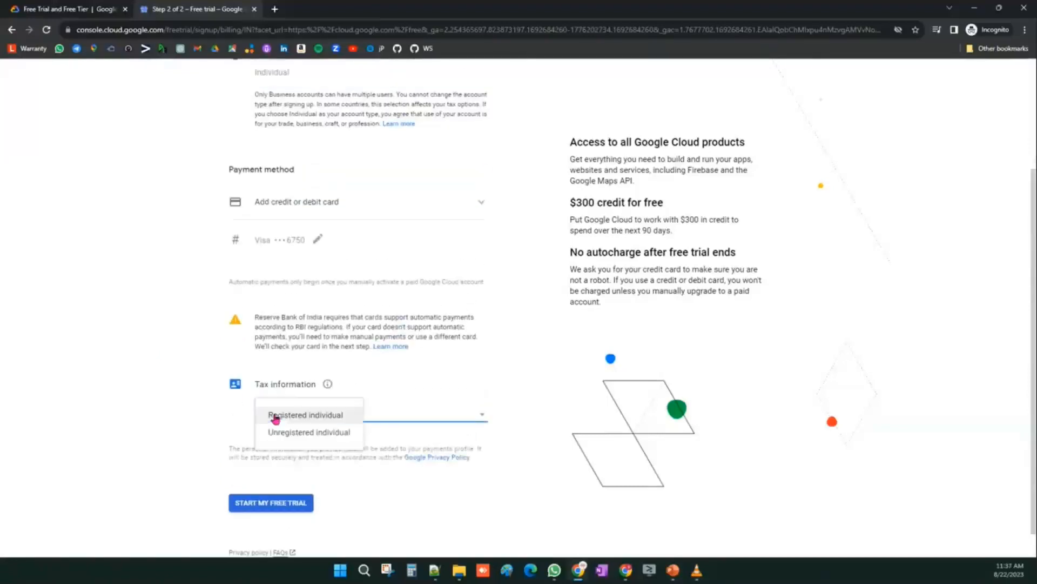
{"action": "left_click", "coordinate": [314, 433]}
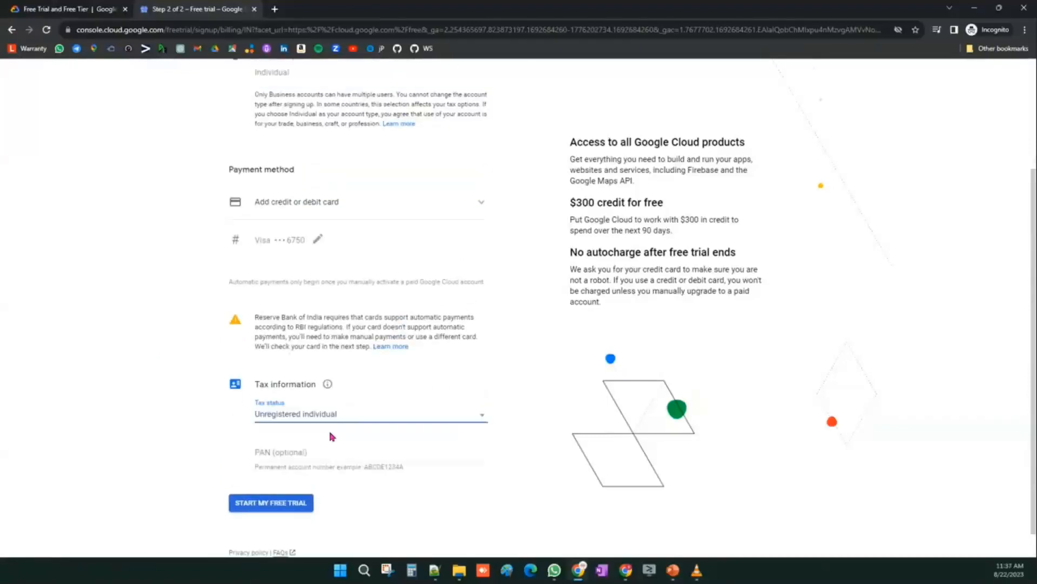
- Start the free trial and enter the card's security code to verify the card
{"action": "scroll", "coordinate": [325, 378], "scroll_direction": "down", "scroll_amount": 2}
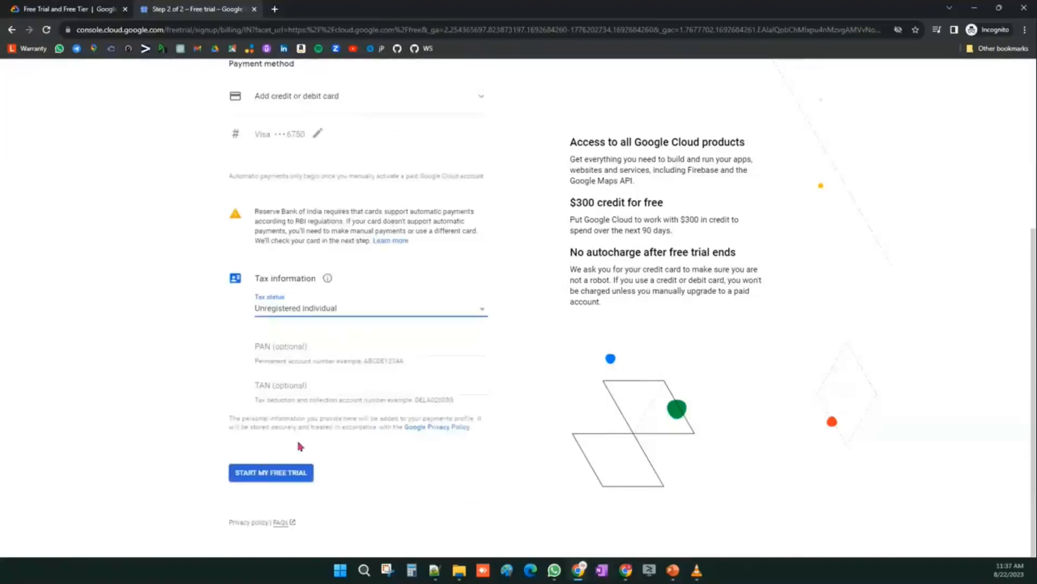
{"action": "left_click", "coordinate": [272, 475]}
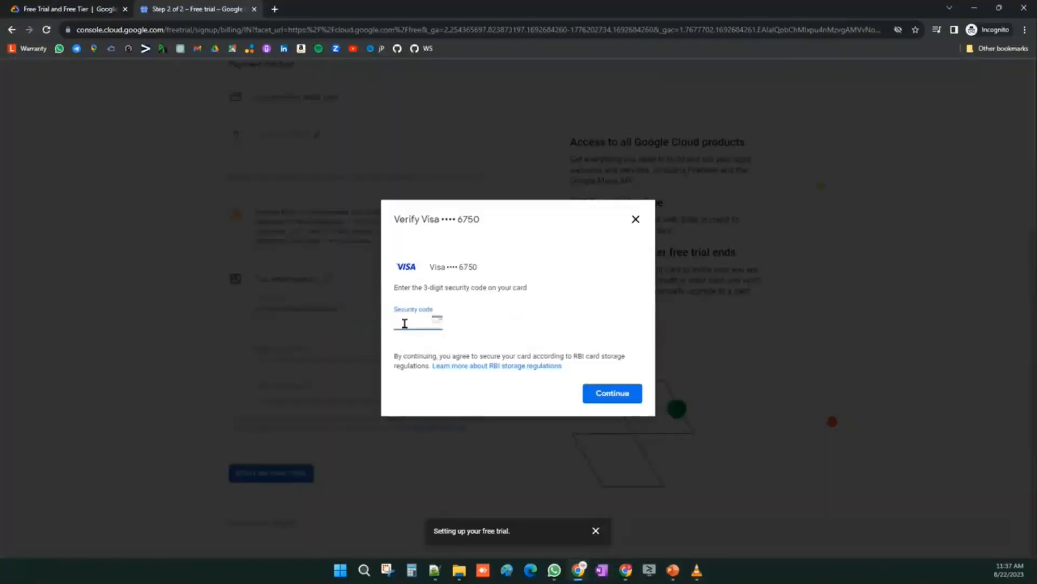
{"action": "left_click", "coordinate": [630, 401]}
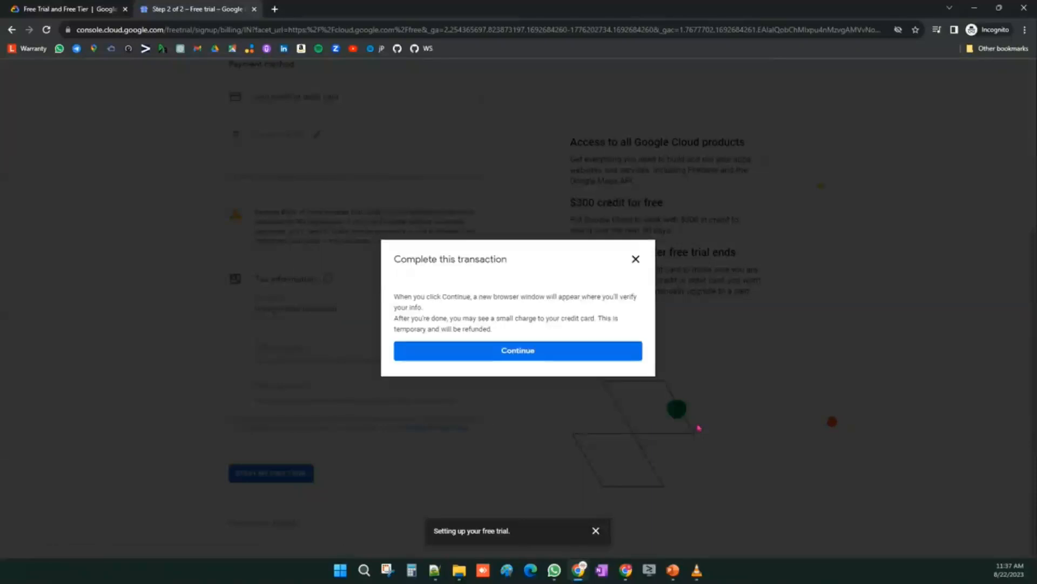
- Continue to the bank's payment authentication and submit the OTP
{"action": "left_click", "coordinate": [527, 353]}
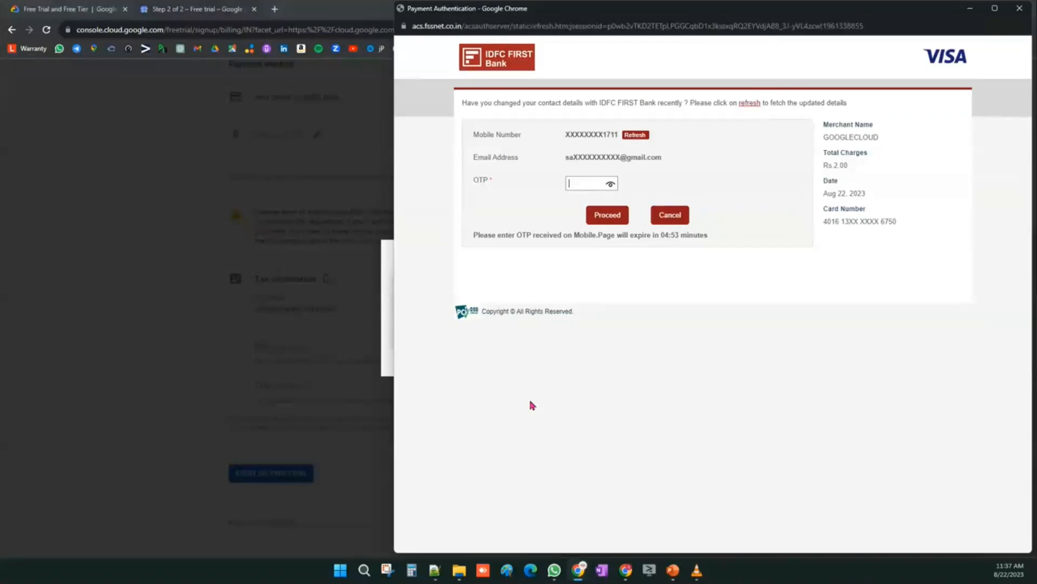
{"action": "type", "text": "••••••"}
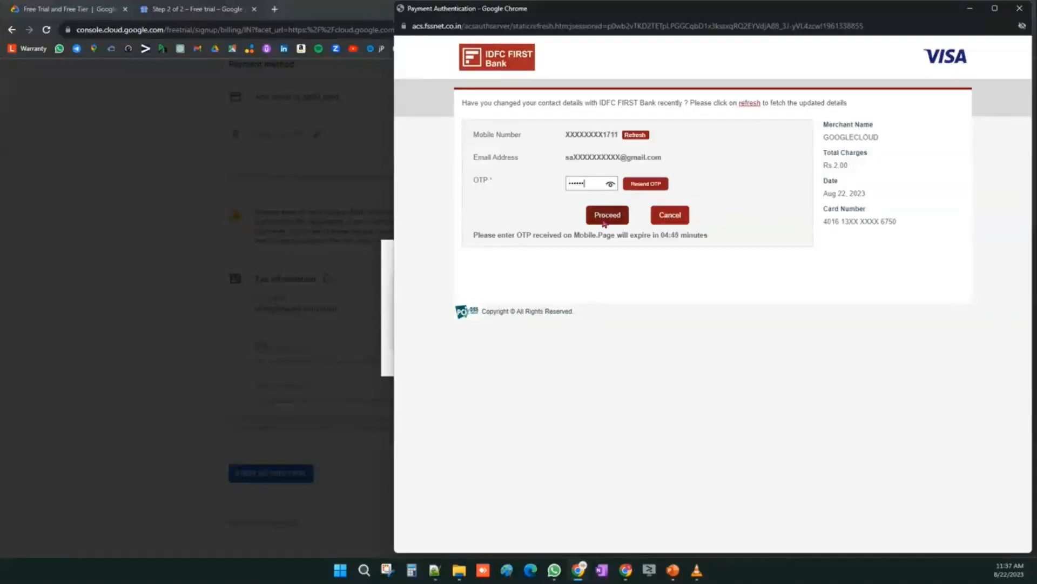
{"action": "left_click", "coordinate": [604, 221]}
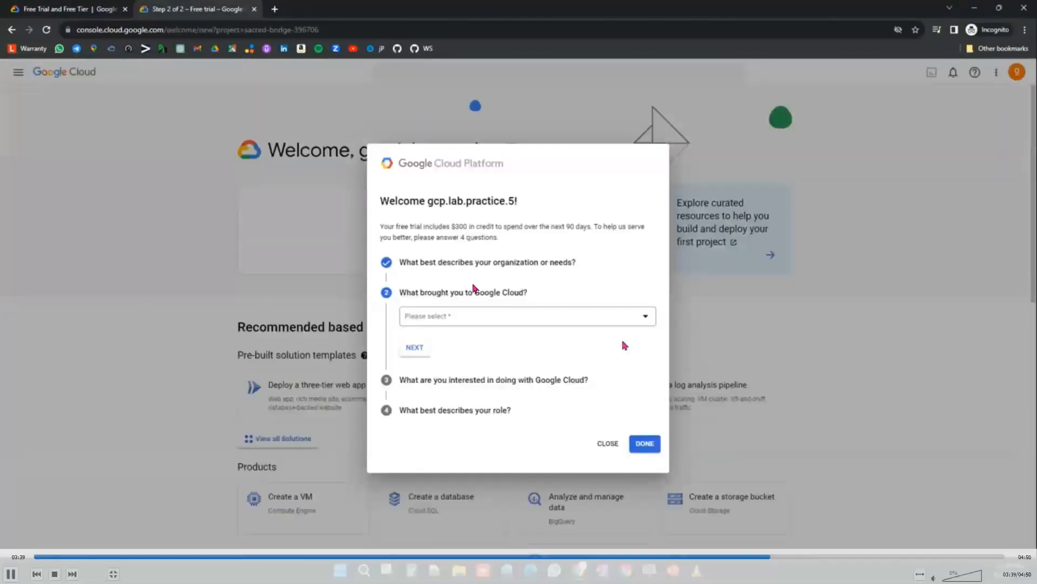
- Answer what brought you to Google Cloud in the welcome survey and go to the next question
{"action": "key", "text": "space"}
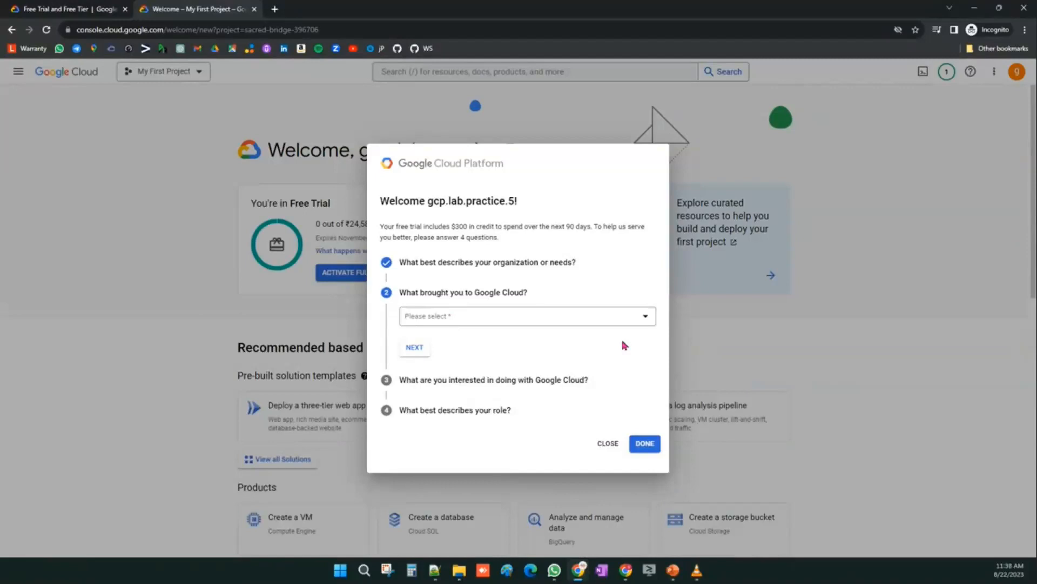
{"action": "left_click_drag", "start_coordinate": [380, 200], "coordinate": [524, 205]}
{"action": "left_click_drag", "start_coordinate": [380, 226], "coordinate": [522, 250]}
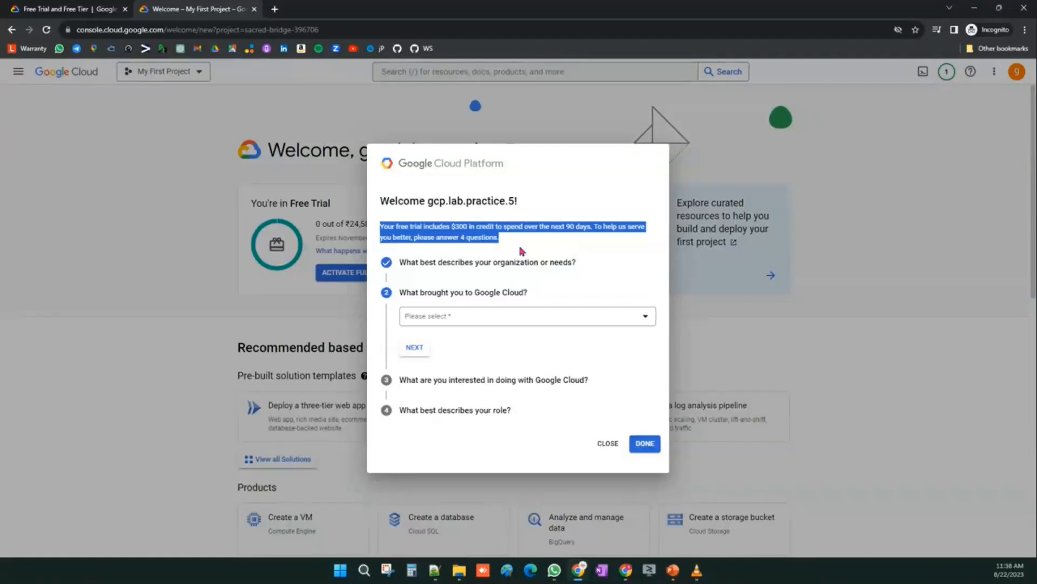
{"action": "left_click", "coordinate": [522, 252]}
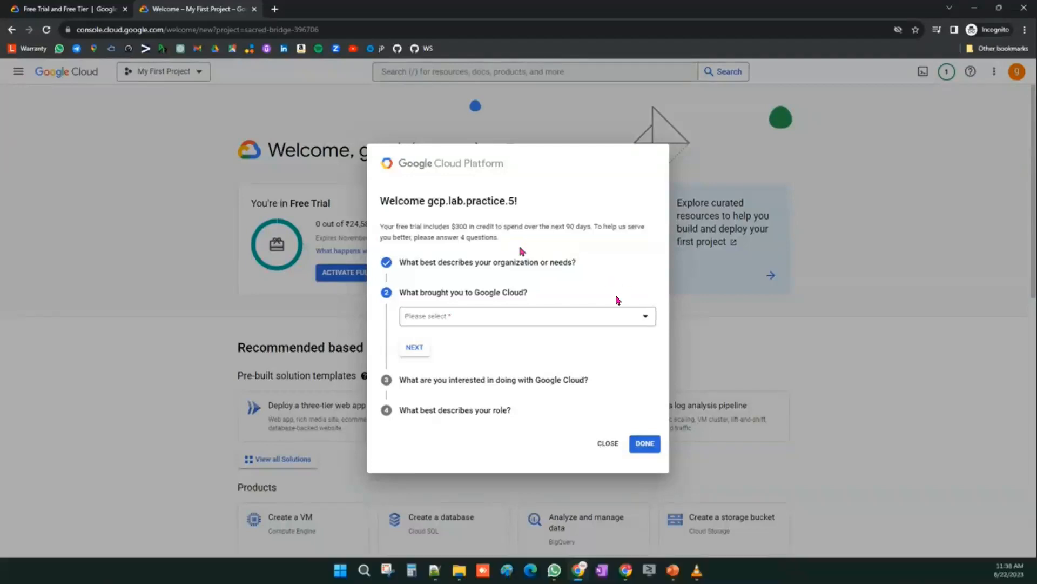
{"action": "left_click", "coordinate": [433, 319]}
{"action": "left_click", "coordinate": [442, 355]}
{"action": "left_click", "coordinate": [417, 350]}
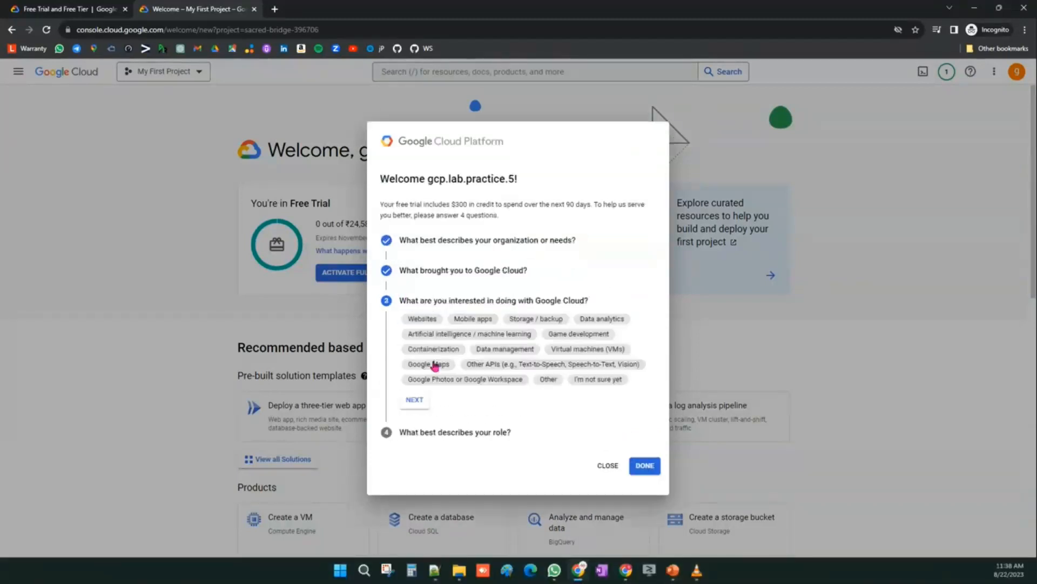
- Pick Data management and Other APIs as interests and continue
{"action": "left_click", "coordinate": [492, 350]}
{"action": "left_click", "coordinate": [532, 365]}
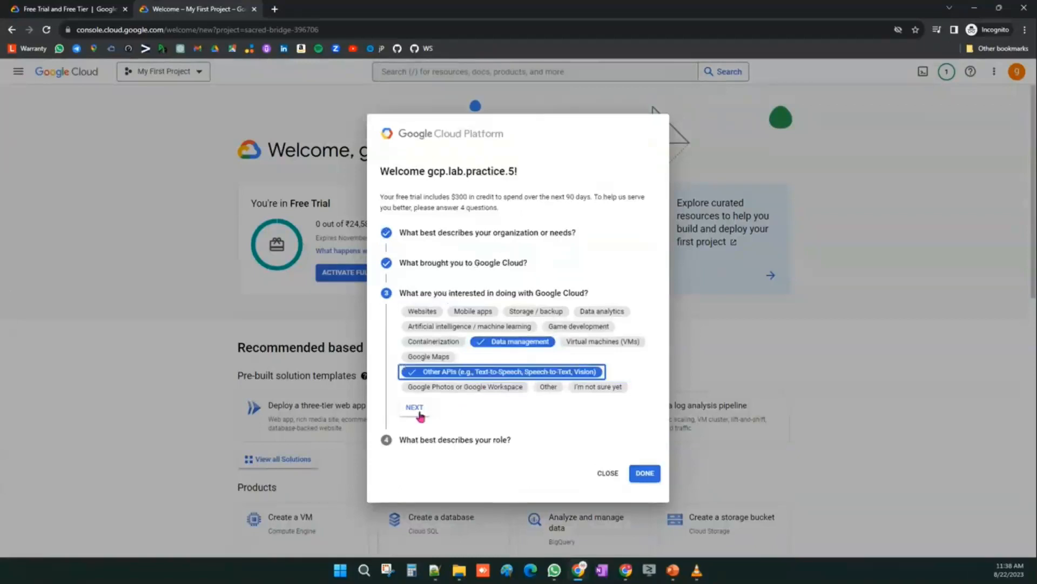
{"action": "left_click", "coordinate": [417, 410]}
- Set the role to DevOps Engineer and finish the welcome survey
{"action": "left_click", "coordinate": [463, 390]}
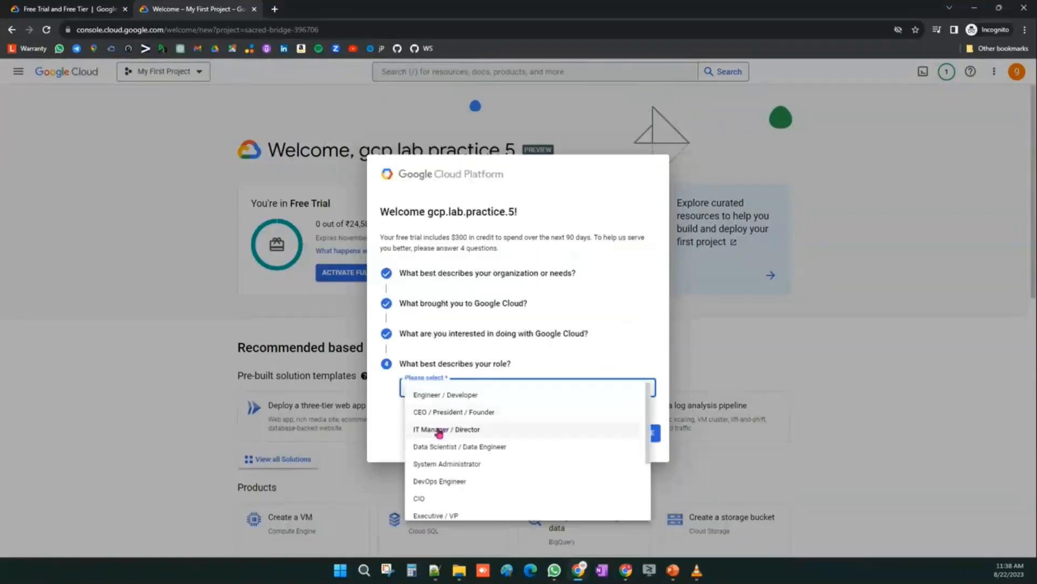
{"action": "left_click", "coordinate": [439, 481]}
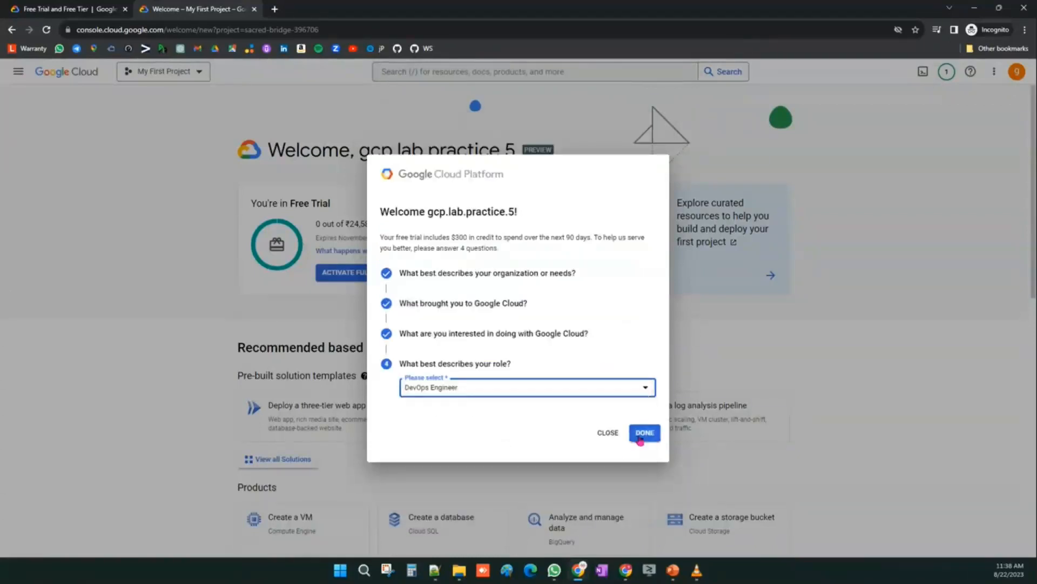
{"action": "left_click", "coordinate": [639, 439]}
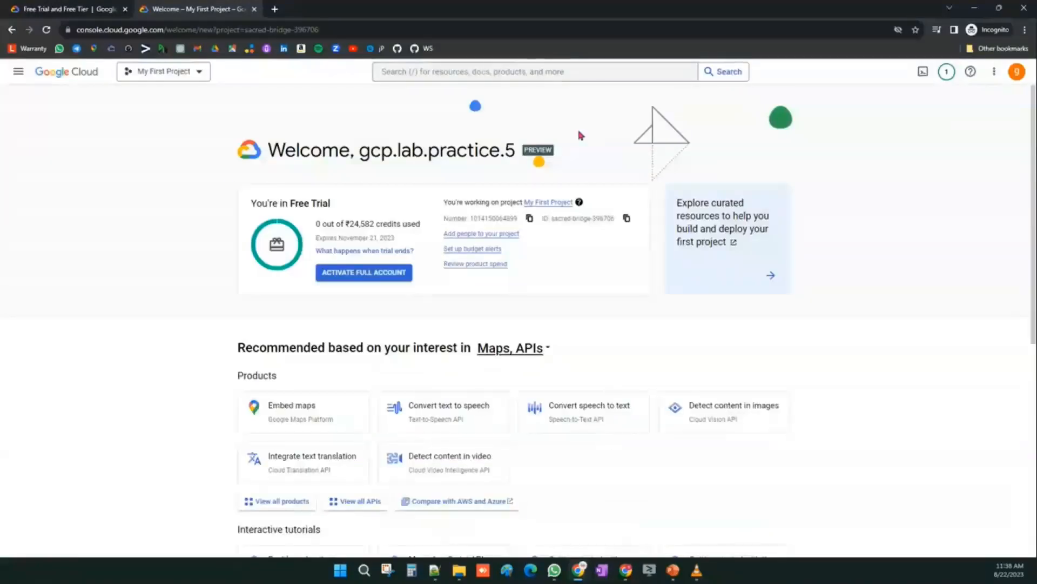
- Examine the free trial credits and project number and ID, and open the project selector before cancelling it
{"action": "left_click_drag", "start_coordinate": [317, 224], "coordinate": [420, 225]}
{"action": "left_click", "coordinate": [122, 314]}
{"action": "left_click_drag", "start_coordinate": [349, 224], "coordinate": [424, 224]}
{"action": "left_click", "coordinate": [220, 279]}
{"action": "left_click", "coordinate": [169, 71]}
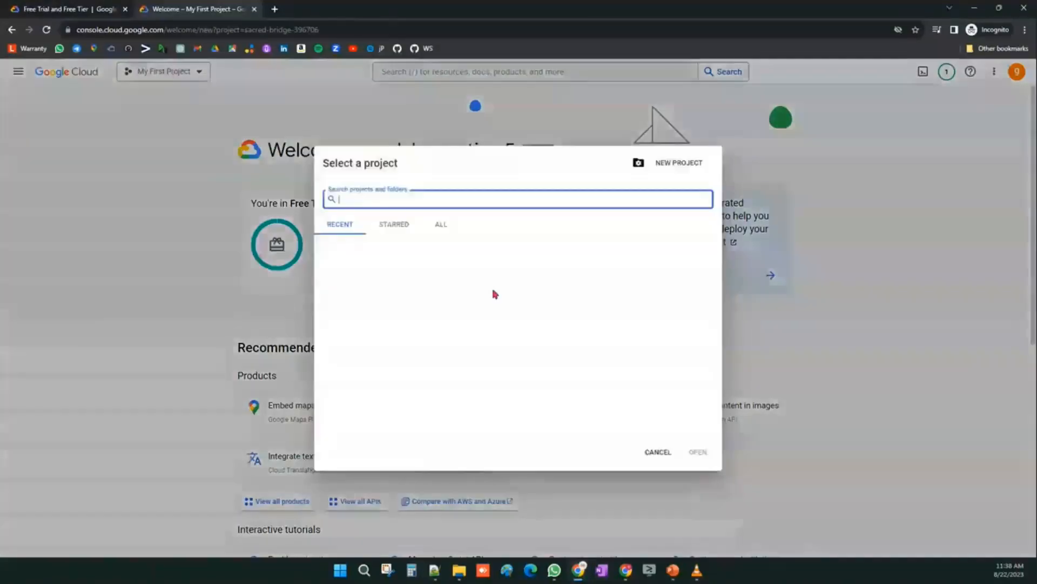
{"action": "left_click", "coordinate": [653, 453]}
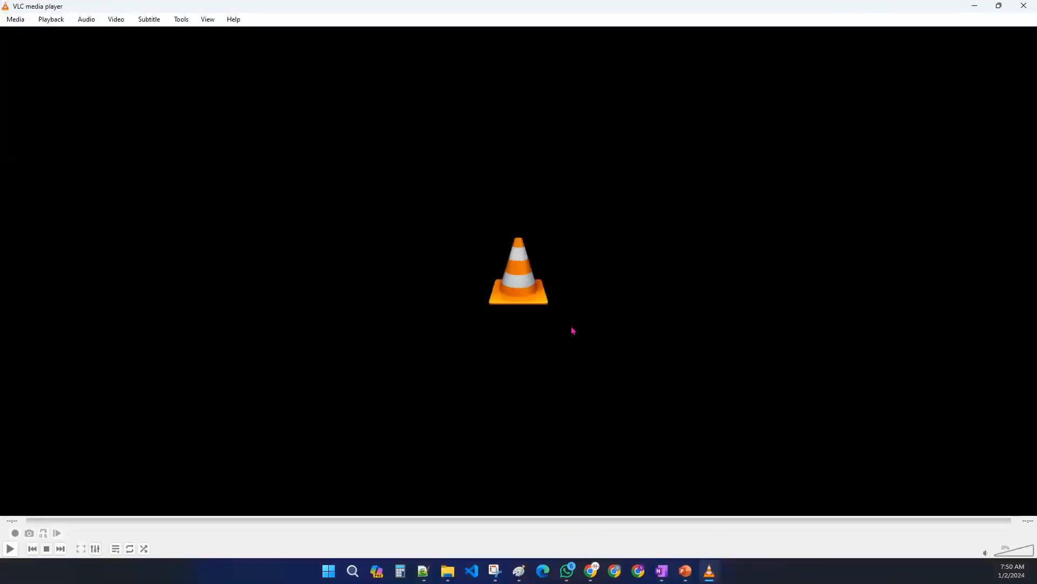
- Close the media player and switch back to the OneNote notes
{"action": "left_click", "coordinate": [1032, 7]}
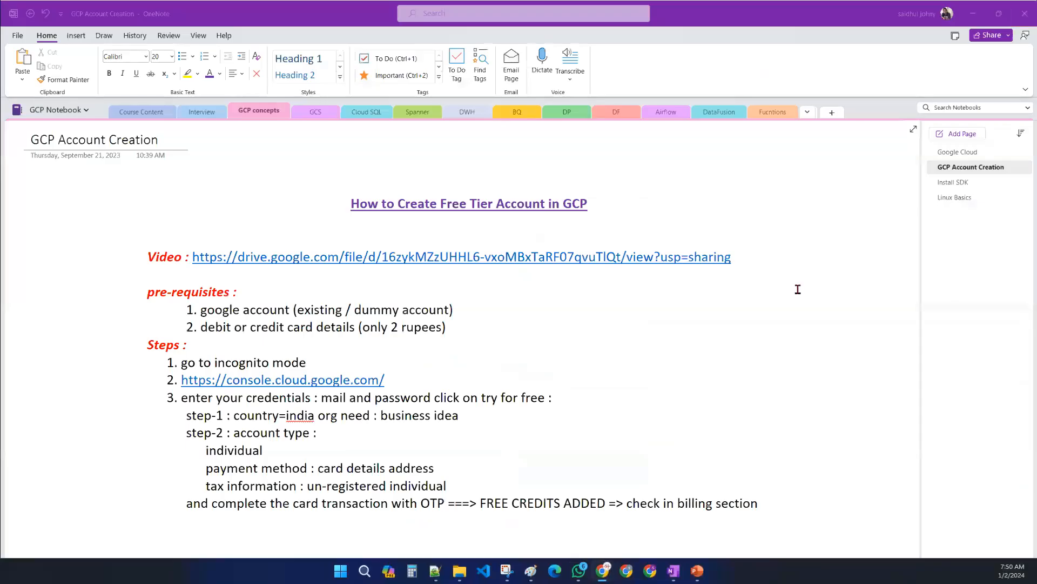
{"action": "left_click", "coordinate": [971, 15]}
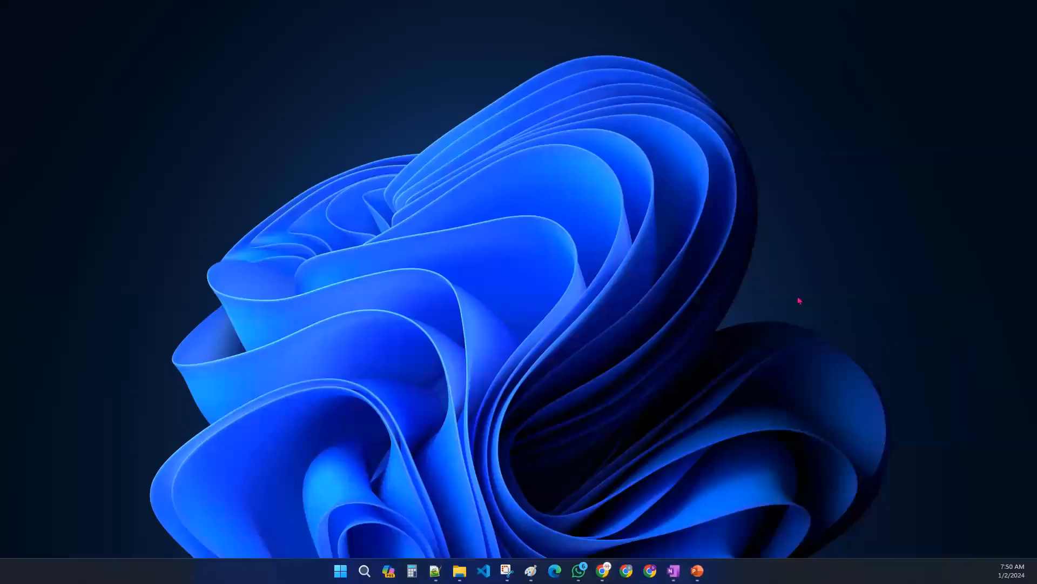
{"action": "left_click", "coordinate": [674, 570]}
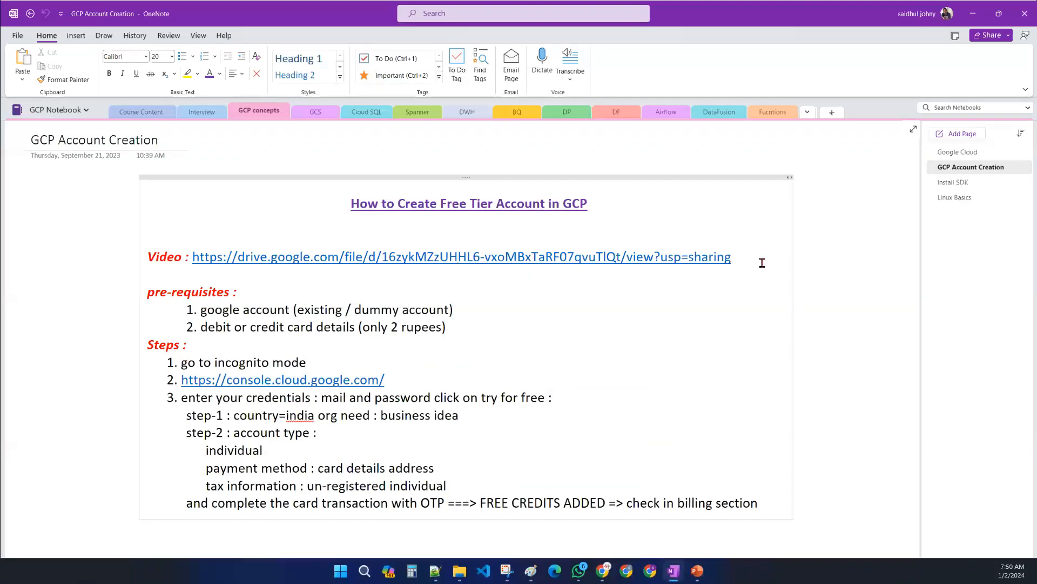
- Review the video link, prerequisites and steps in the GCP Account Creation notes
{"action": "left_click_drag", "start_coordinate": [687, 260], "coordinate": [191, 262]}
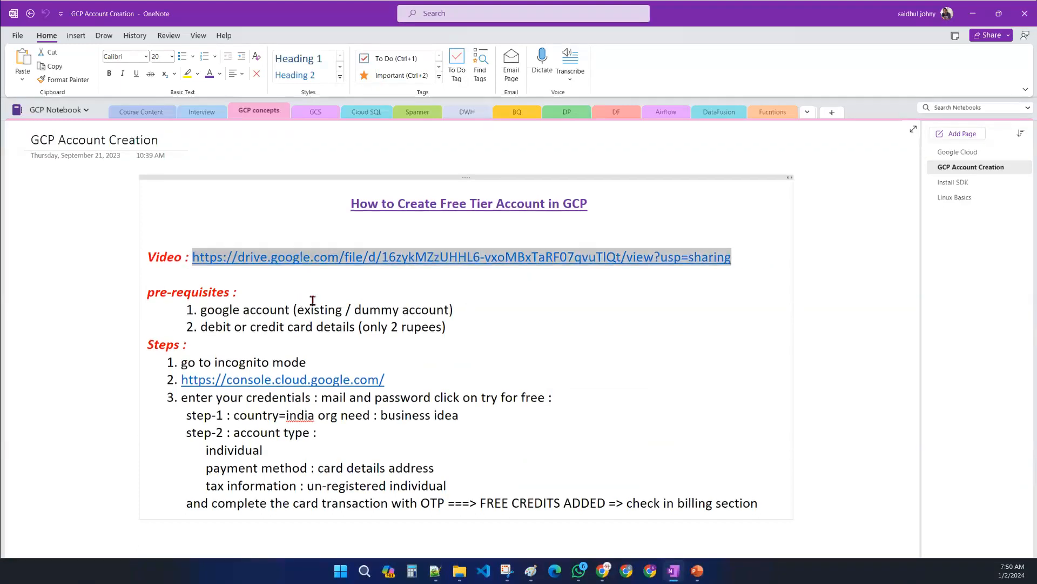
{"action": "left_click_drag", "start_coordinate": [454, 329], "coordinate": [186, 310]}
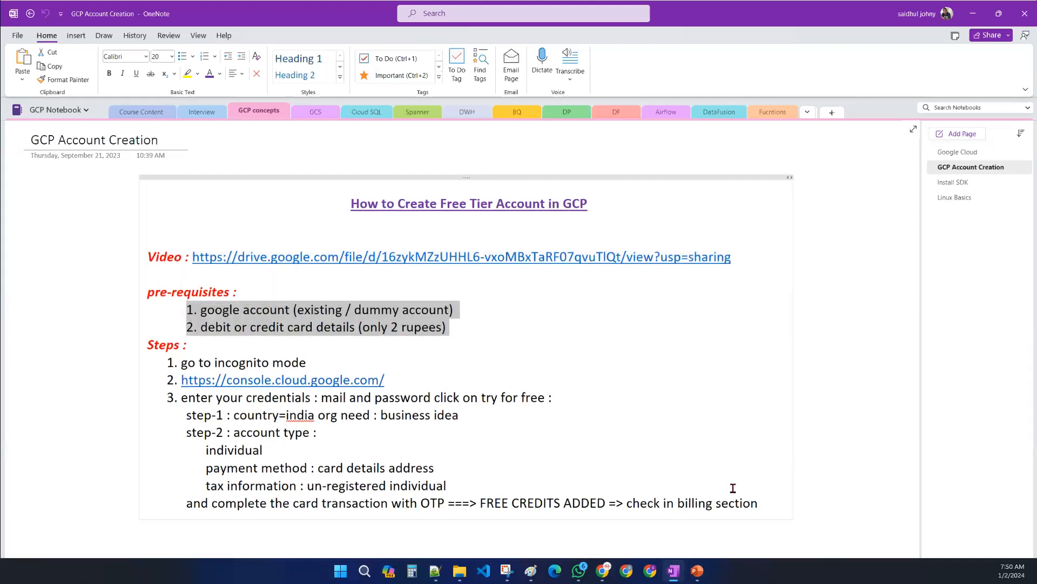
{"action": "left_click_drag", "start_coordinate": [760, 505], "coordinate": [165, 361]}
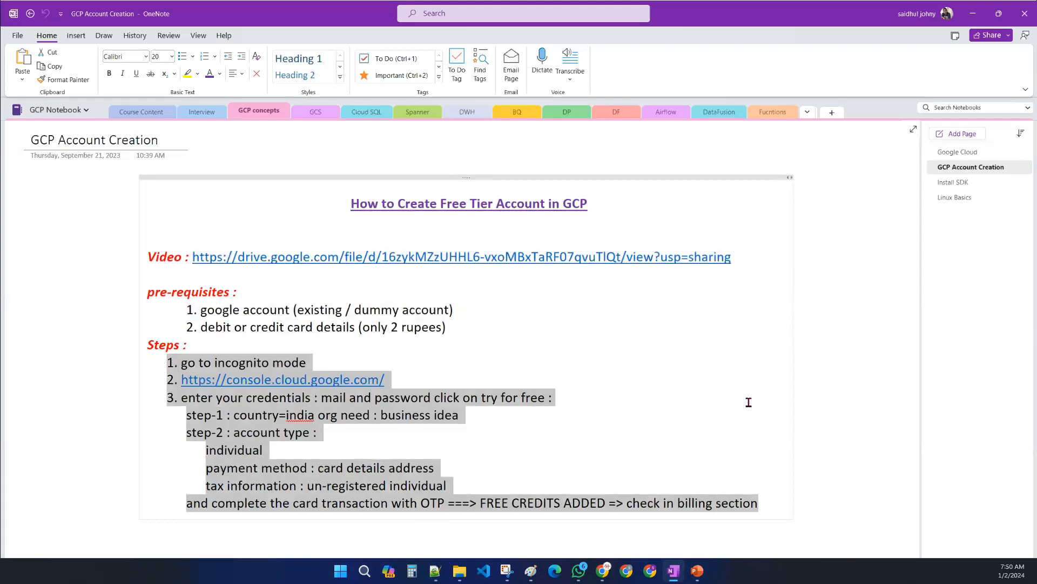
{"action": "left_click", "coordinate": [724, 398]}
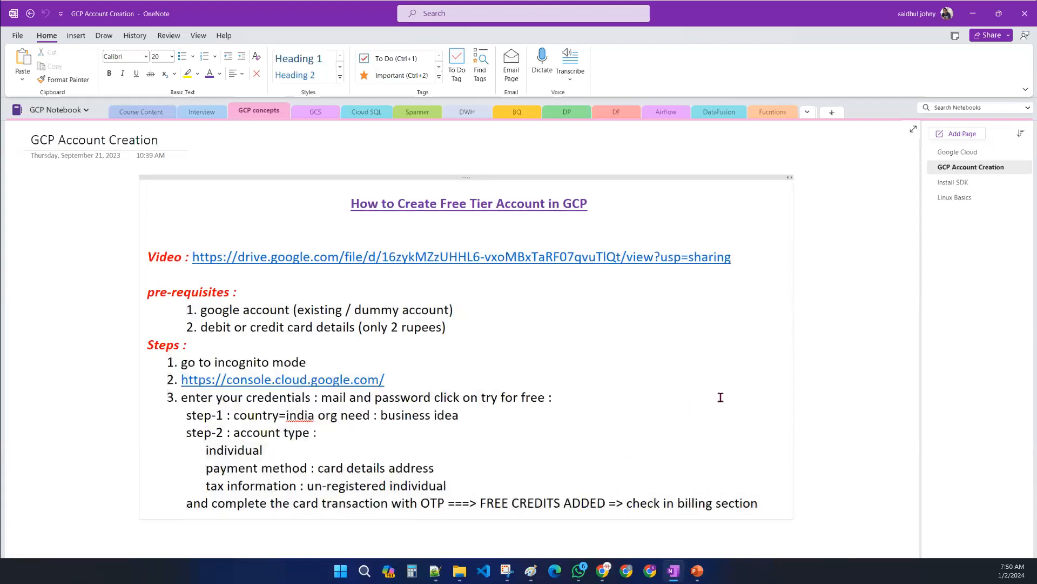
- Highlight the console URL and the sign-up step lines in the GCP Account Creation notes while reviewing them
{"action": "left_click_drag", "start_coordinate": [412, 378], "coordinate": [277, 379]}
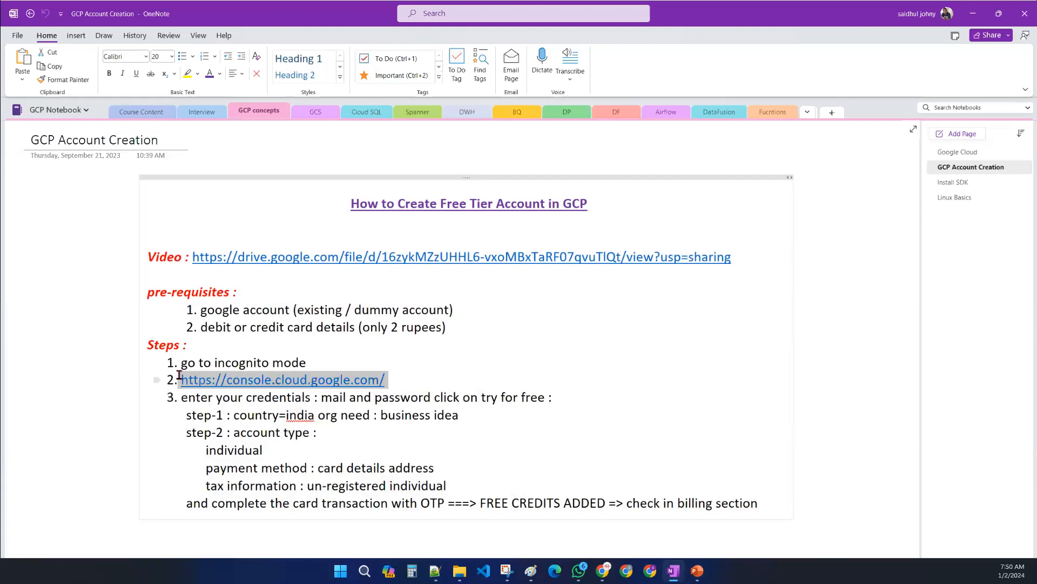
{"action": "left_click", "coordinate": [404, 483]}
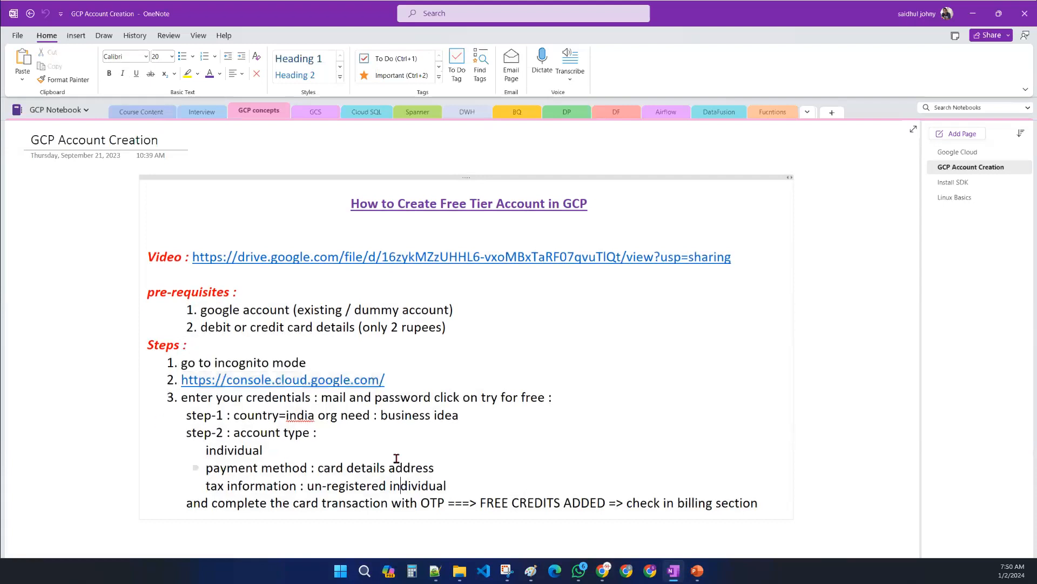
{"action": "left_click_drag", "start_coordinate": [557, 398], "coordinate": [168, 398]}
{"action": "left_click_drag", "start_coordinate": [462, 415], "coordinate": [178, 415]}
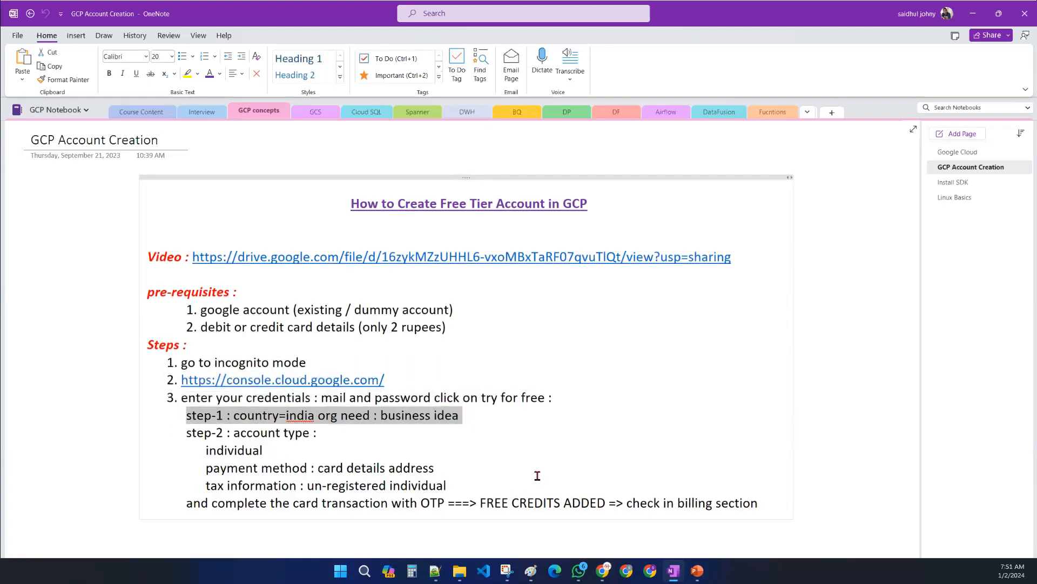
{"action": "left_click_drag", "start_coordinate": [782, 505], "coordinate": [184, 432]}
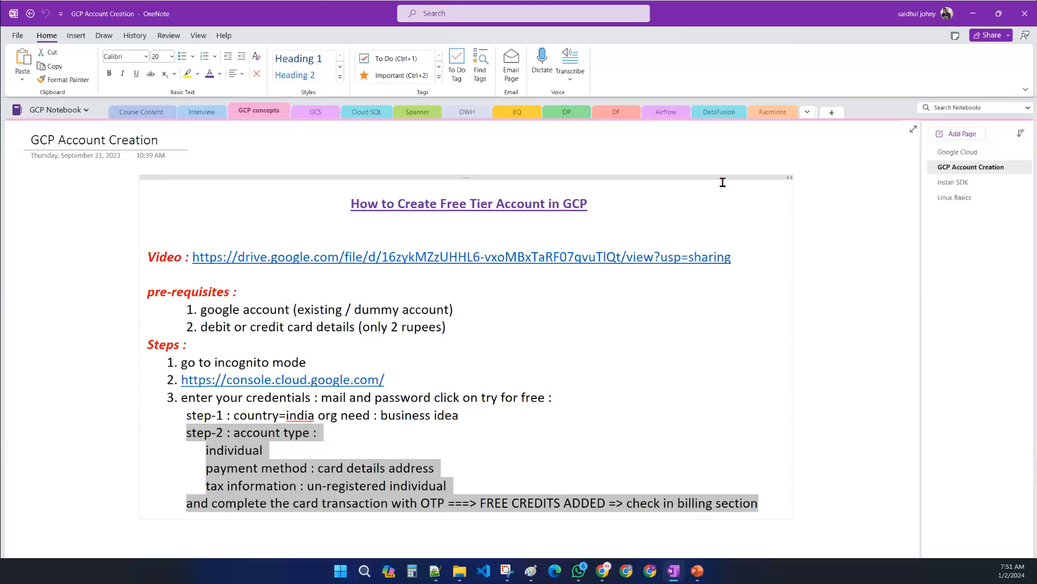
- Minimize the notes, bring up the Chrome browser window and maximize it
{"action": "left_click", "coordinate": [973, 14]}
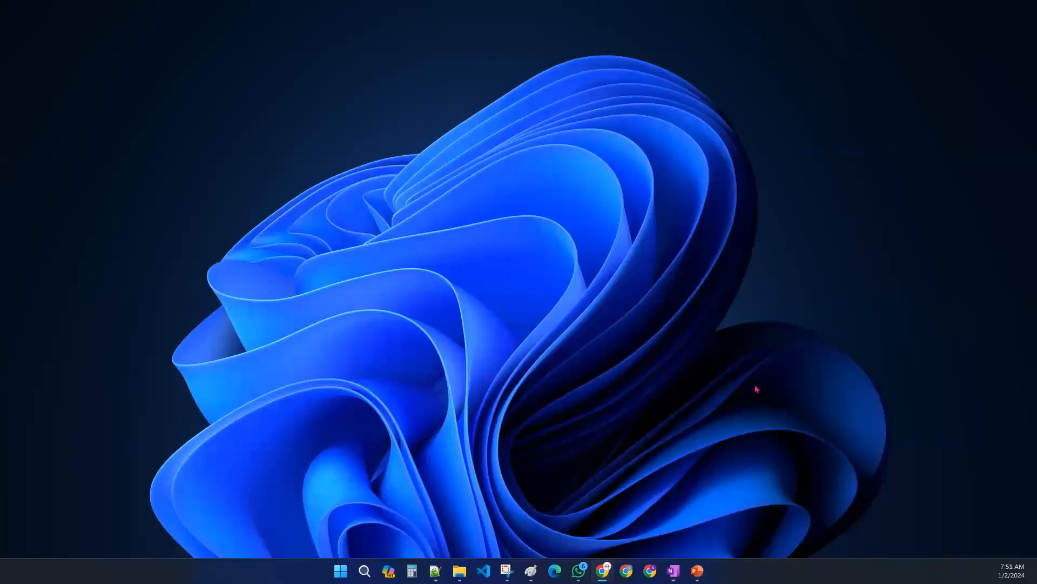
{"action": "left_click", "coordinate": [626, 570]}
{"action": "left_click_drag", "start_coordinate": [706, 144], "coordinate": [424, 144]}
{"action": "double_click", "coordinate": [424, 144]}
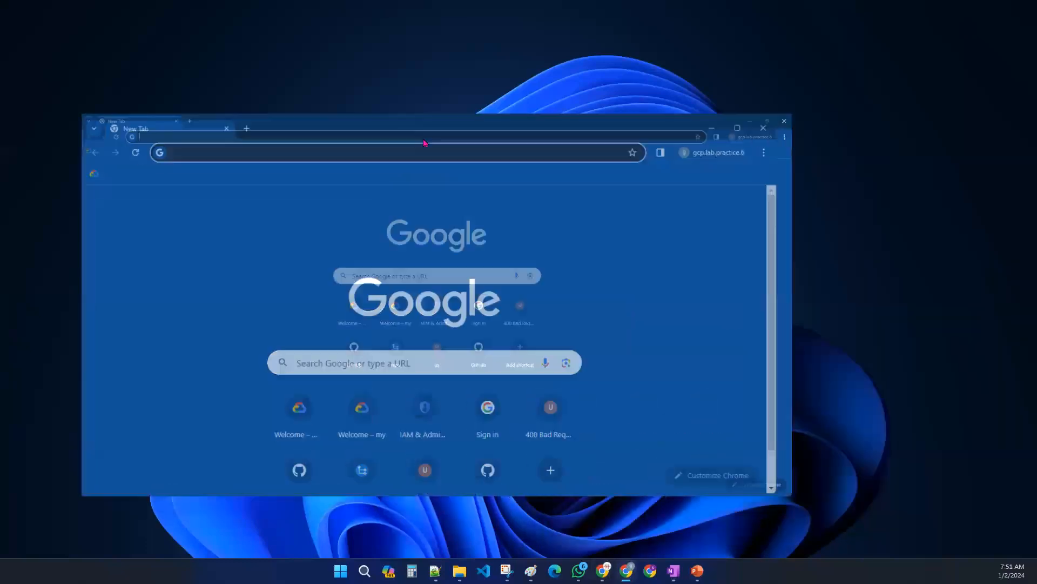
{"action": "left_click", "coordinate": [10, 55]}
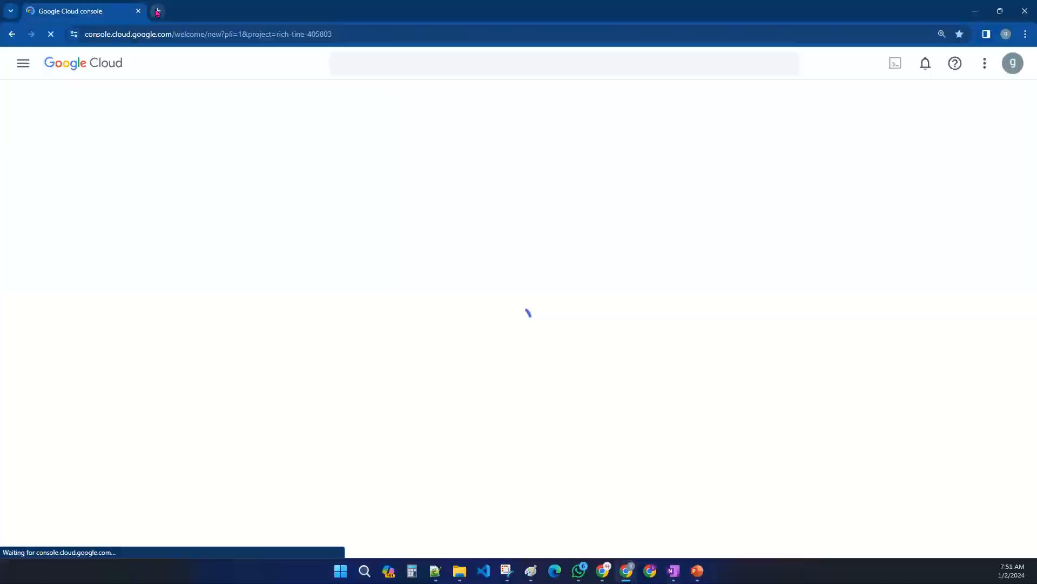
- Open console.cloud.google.com in a new tab and close the older console tab
{"action": "left_click", "coordinate": [157, 12]}
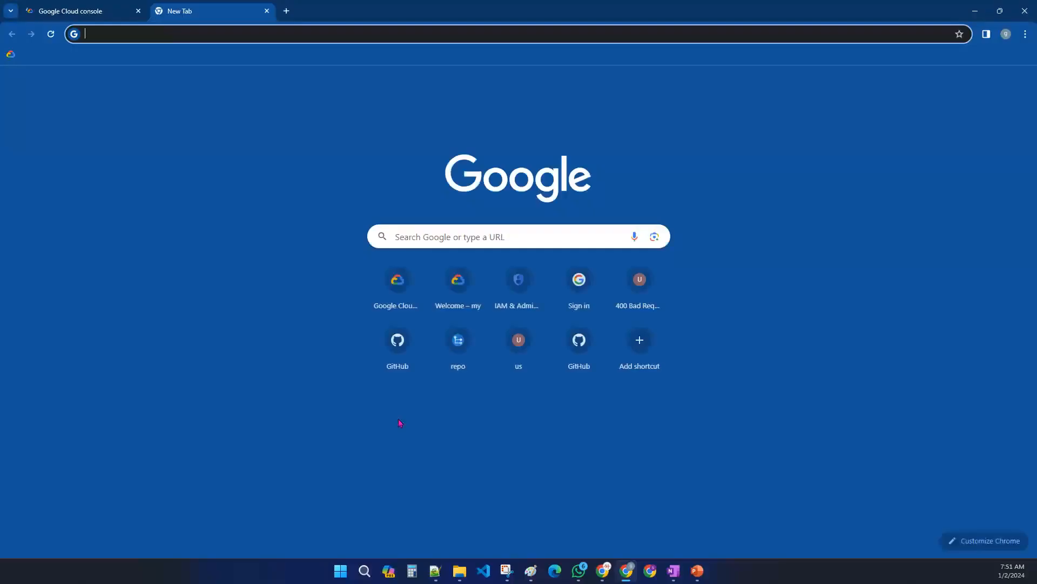
{"action": "type", "text": "console.cloud.google.com"}
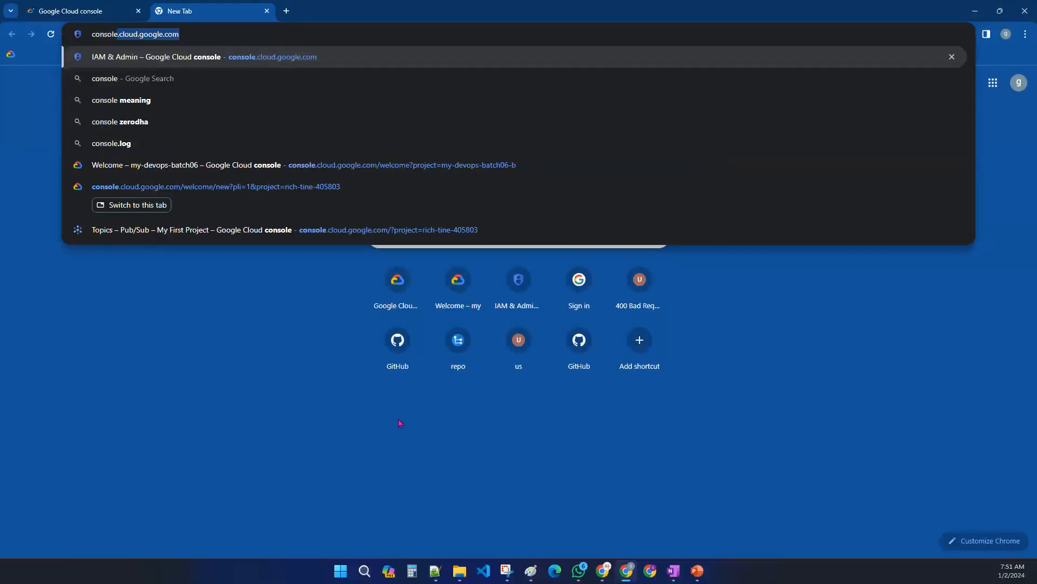
{"action": "key", "text": "Right"}
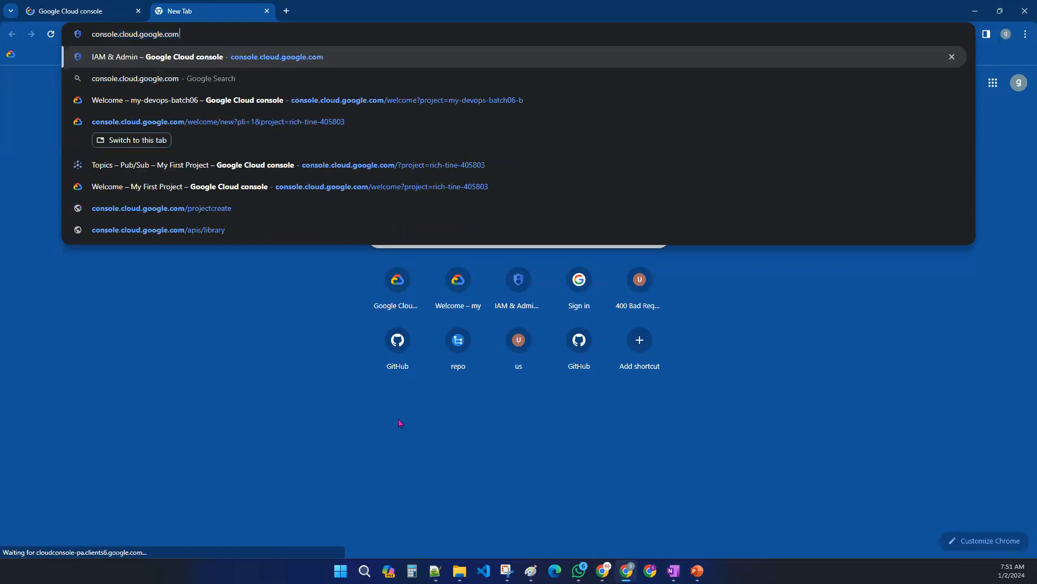
{"action": "key", "text": "ctrl+a"}
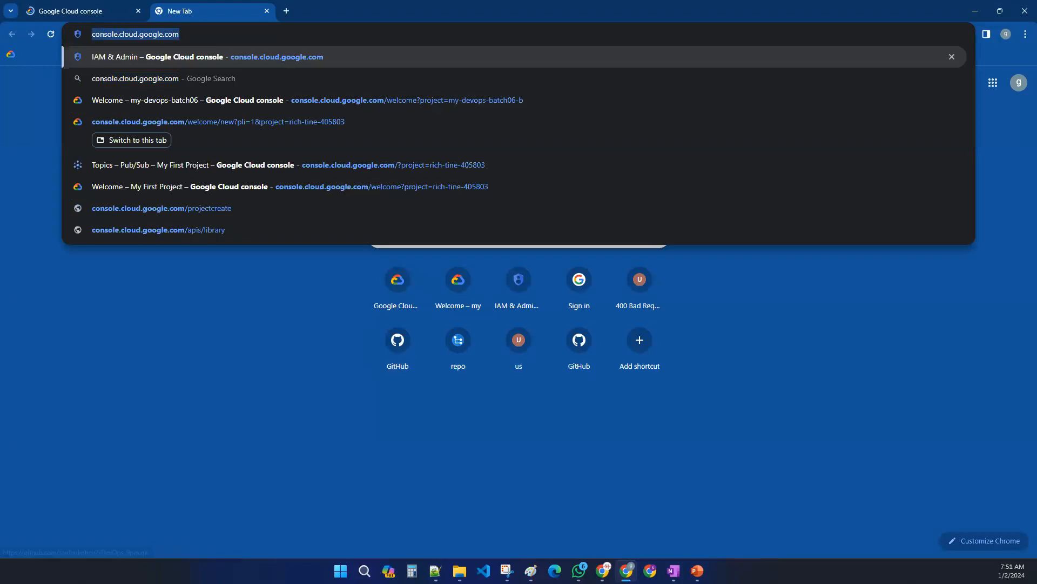
{"action": "key", "text": "Return"}
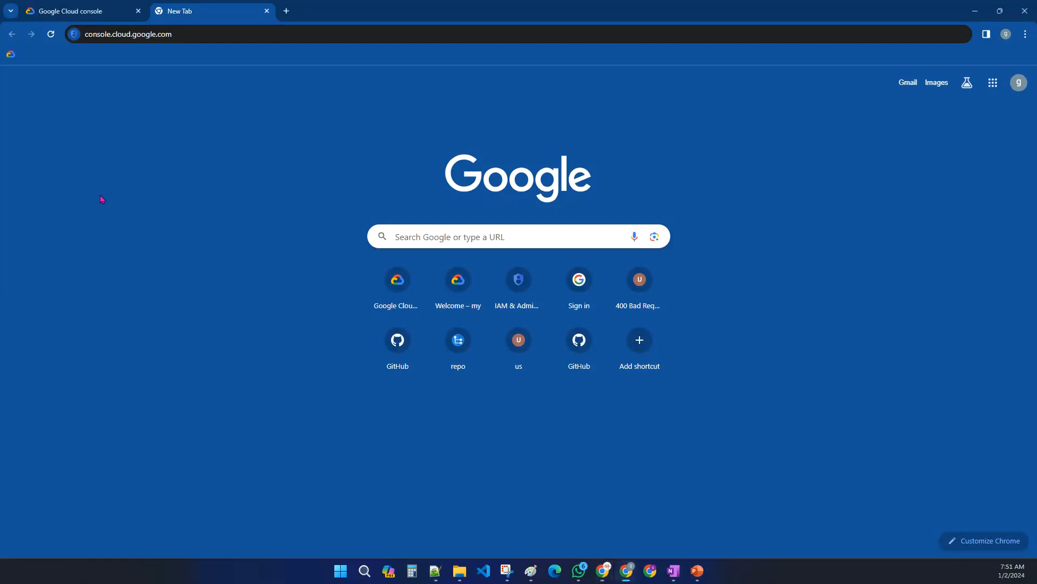
{"action": "left_click", "coordinate": [258, 35]}
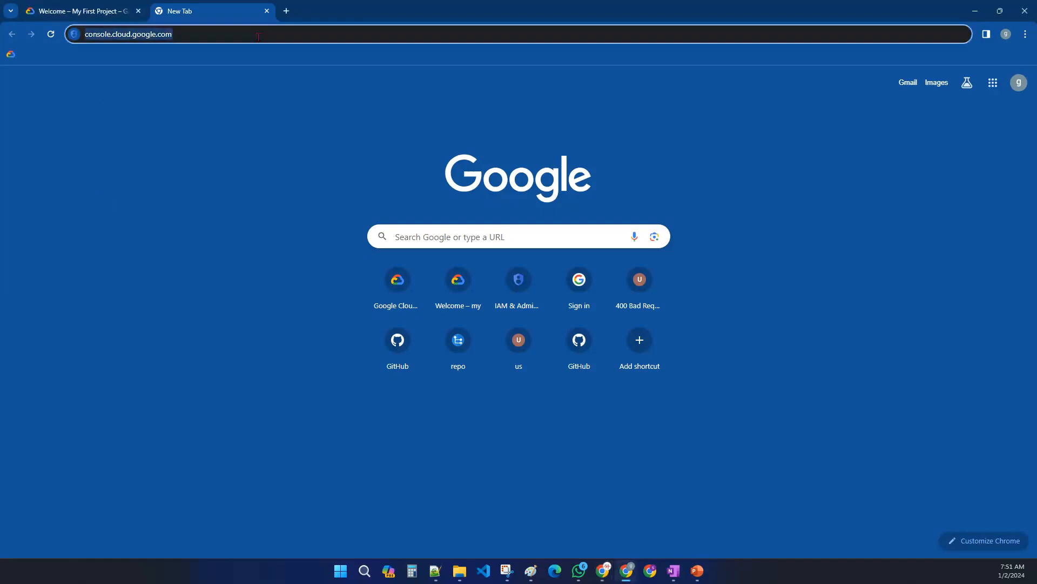
{"action": "key", "text": "Return"}
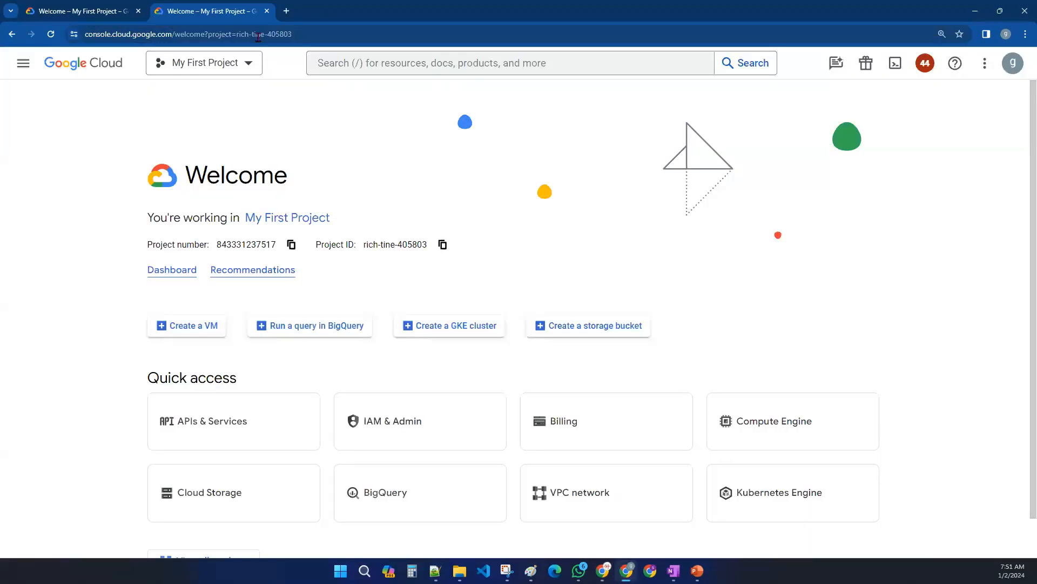
{"action": "left_click", "coordinate": [138, 11]}
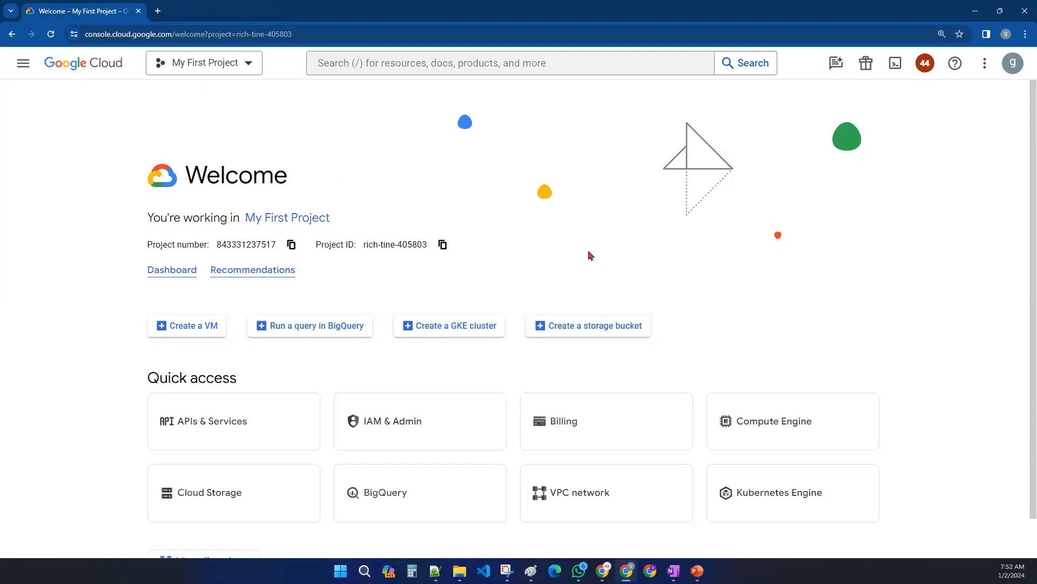
- Show the free trial status and open the Compute Engine VM instances list with its sidebar expanded
{"action": "left_click", "coordinate": [865, 64]}
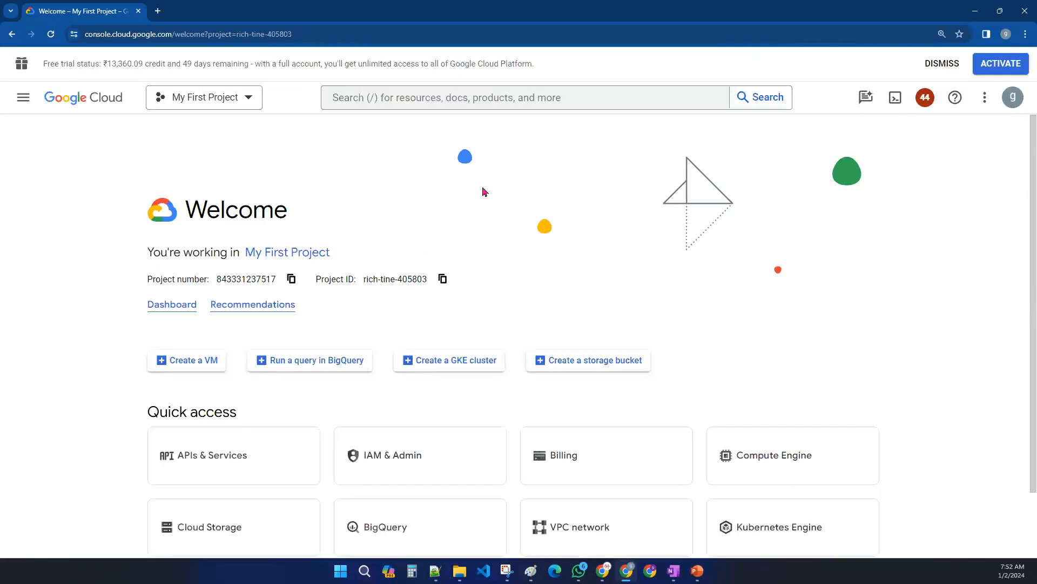
{"action": "left_click_drag", "start_coordinate": [43, 63], "coordinate": [580, 75]}
{"action": "left_click", "coordinate": [664, 252]}
{"action": "left_click", "coordinate": [770, 468]}
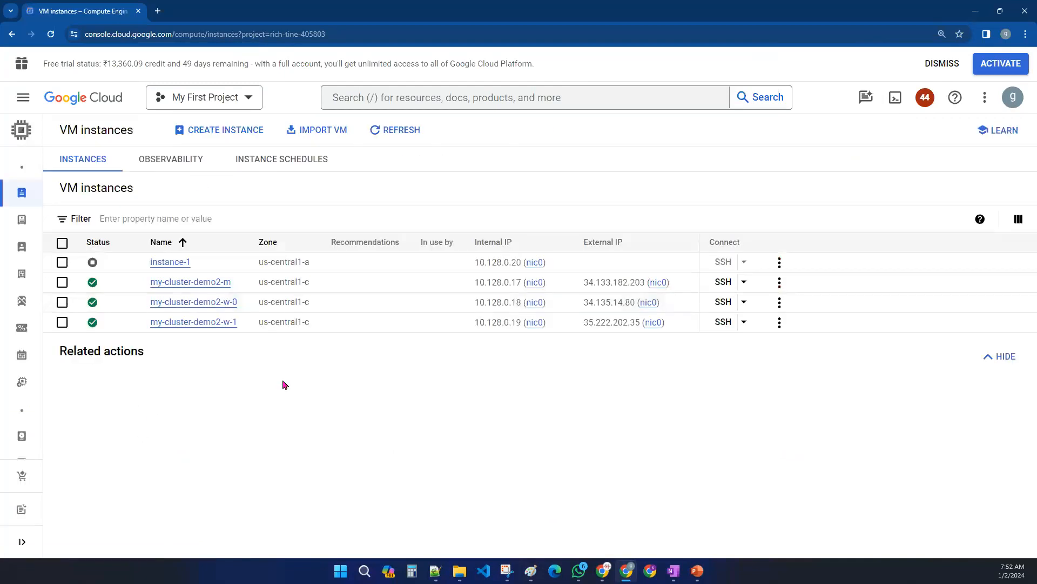
{"action": "left_click", "coordinate": [22, 542]}
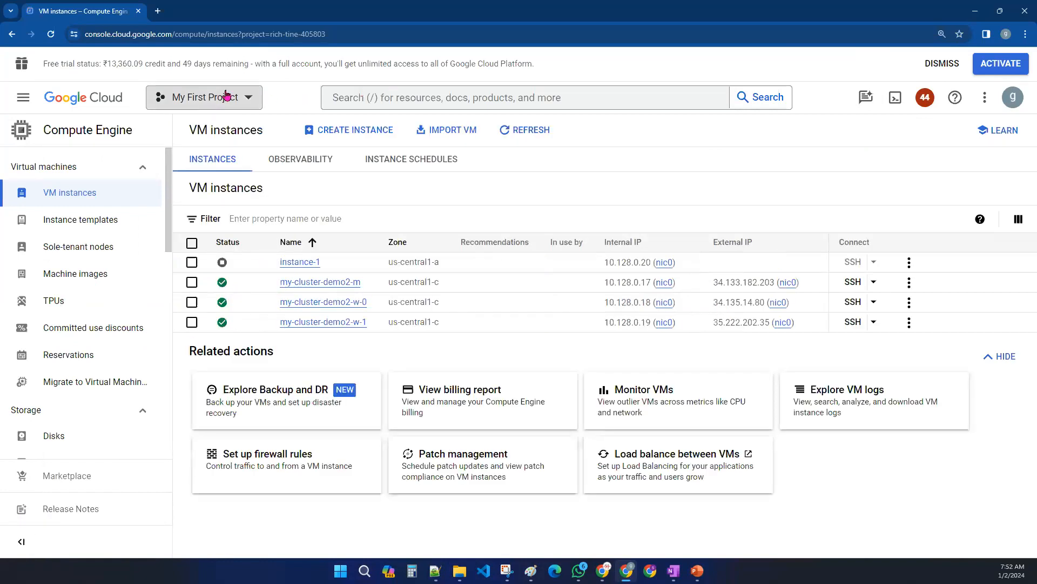
- Search for Dataproc, select the my-cluster-demo2 cluster and stop it
{"action": "left_click", "coordinate": [391, 97]}
{"action": "type", "text": "data"}
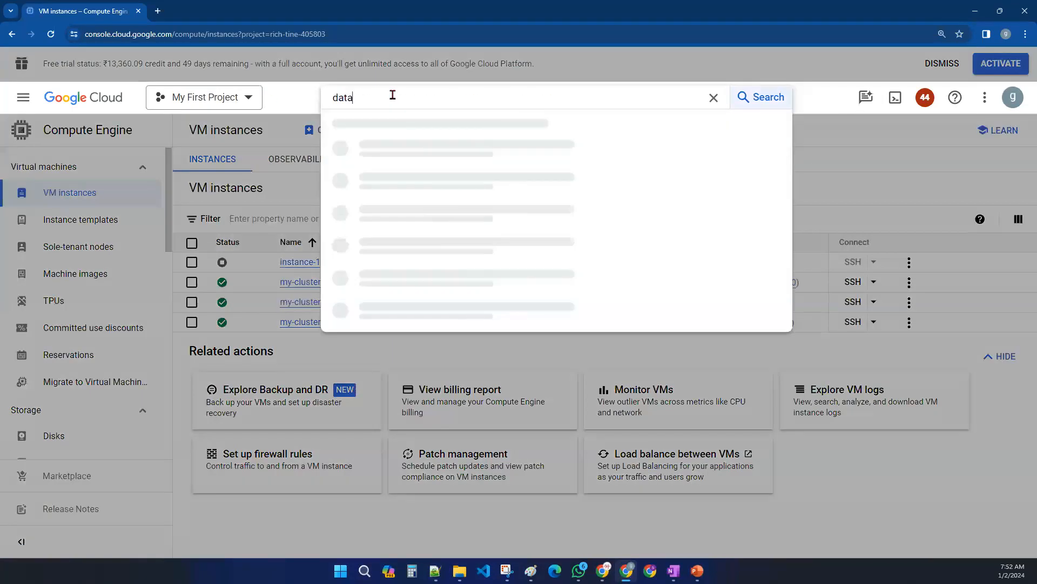
{"action": "type", "text": "proc"}
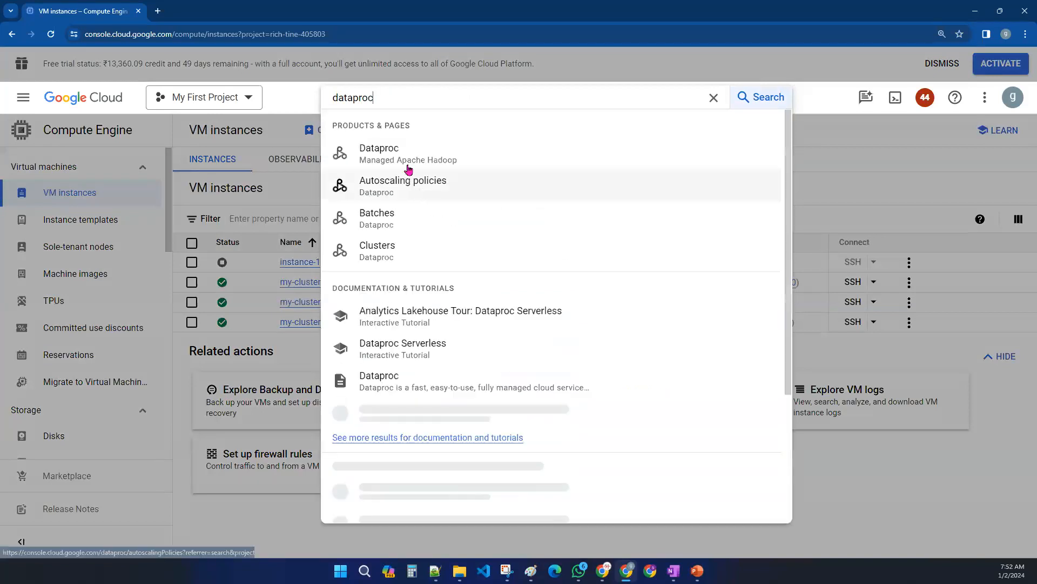
{"action": "left_click", "coordinate": [405, 157]}
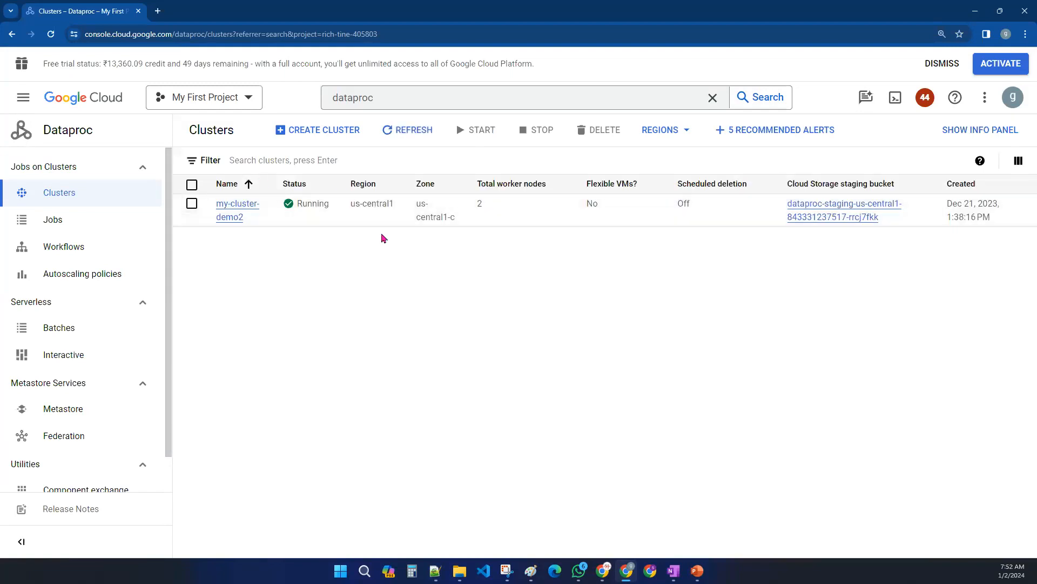
{"action": "left_click", "coordinate": [192, 203]}
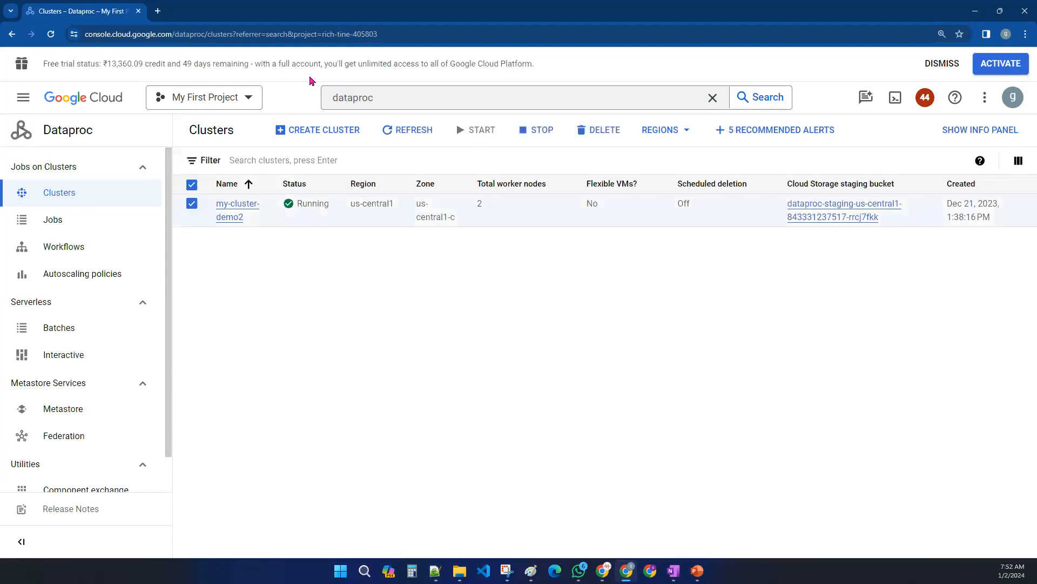
{"action": "left_click", "coordinate": [540, 131]}
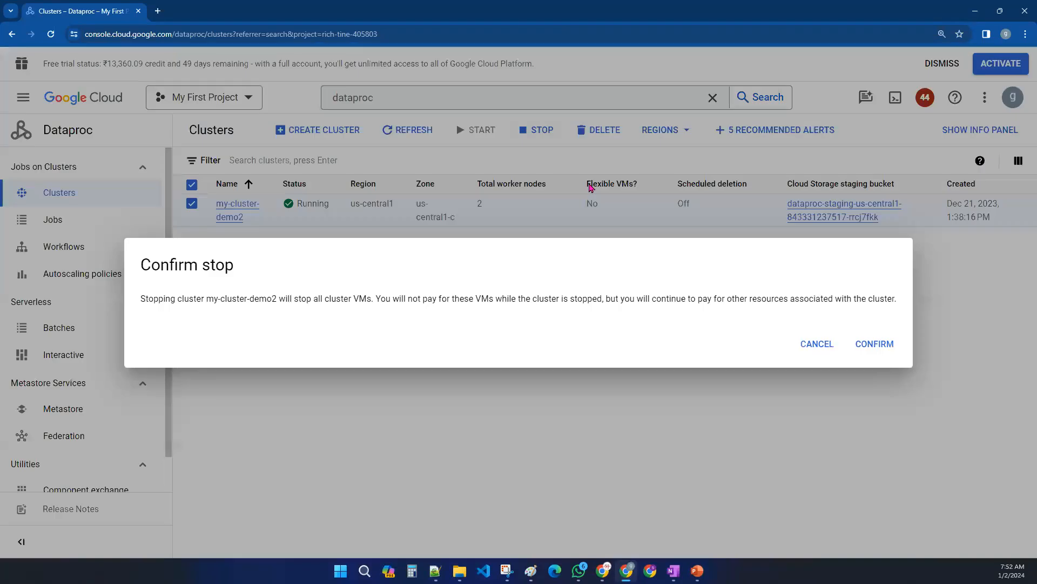
{"action": "left_click", "coordinate": [860, 343]}
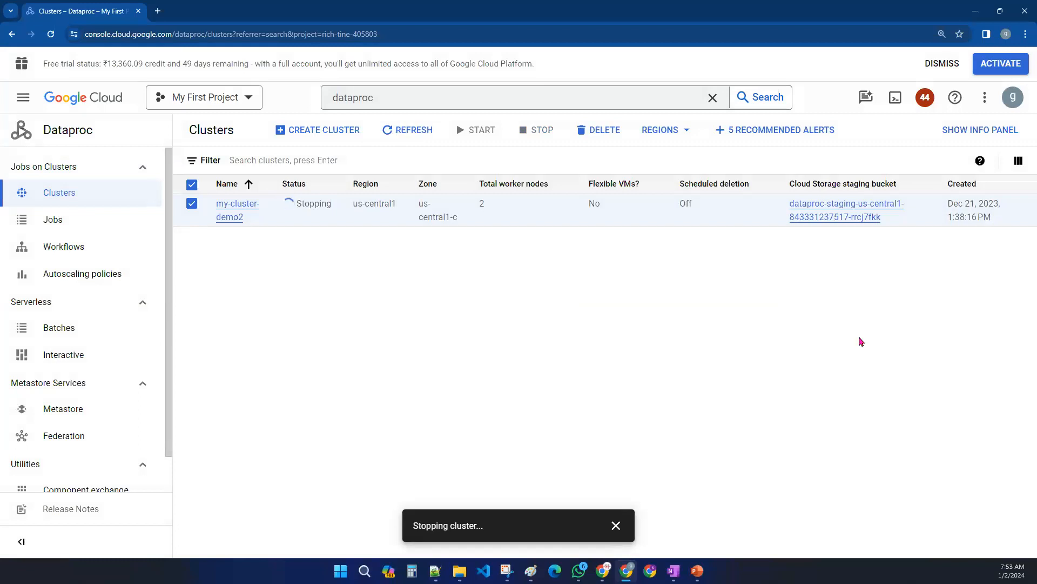
- Return to the console home and review the free trial status banner, then dismiss it
{"action": "left_click", "coordinate": [106, 97]}
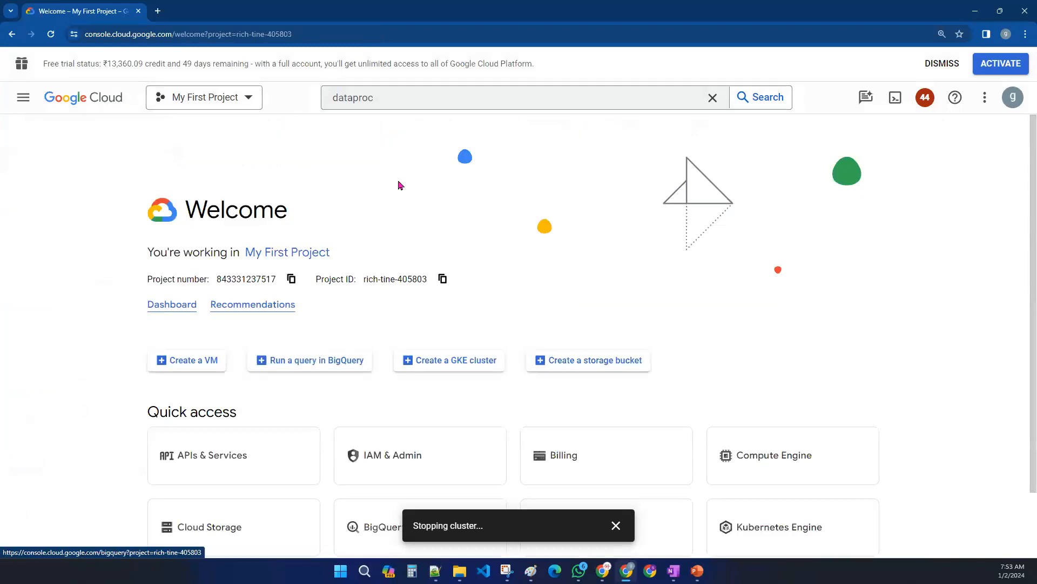
{"action": "left_click", "coordinate": [940, 64]}
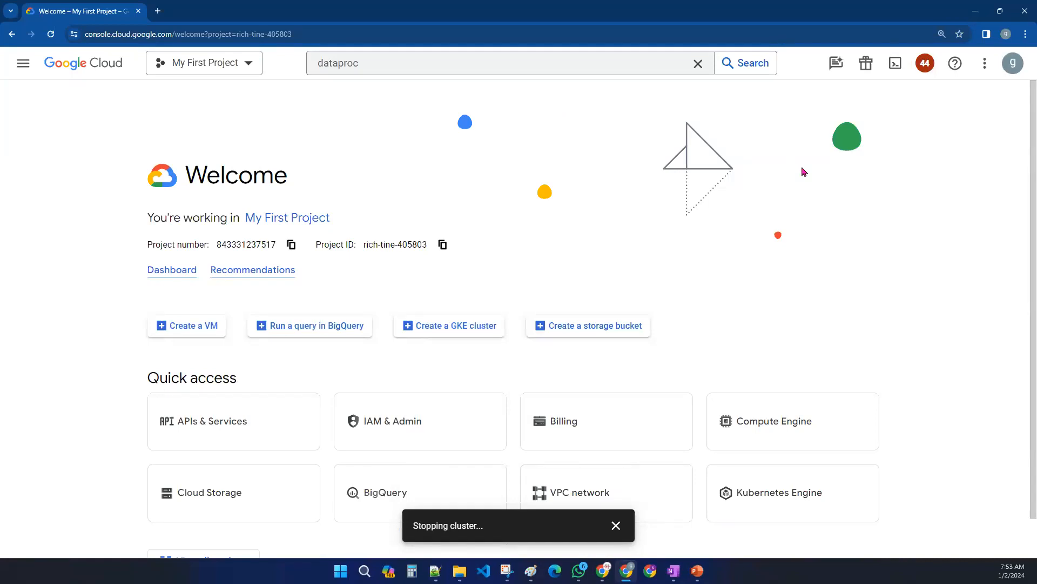
{"action": "left_click", "coordinate": [866, 63]}
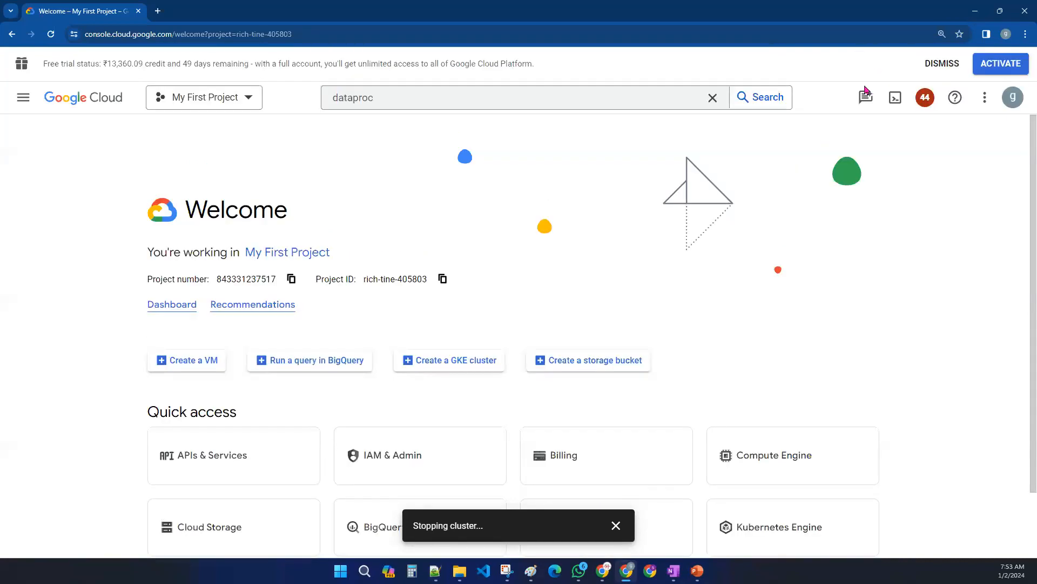
{"action": "left_click_drag", "start_coordinate": [45, 63], "coordinate": [563, 82]}
{"action": "left_click", "coordinate": [596, 183]}
{"action": "left_click", "coordinate": [941, 63]}
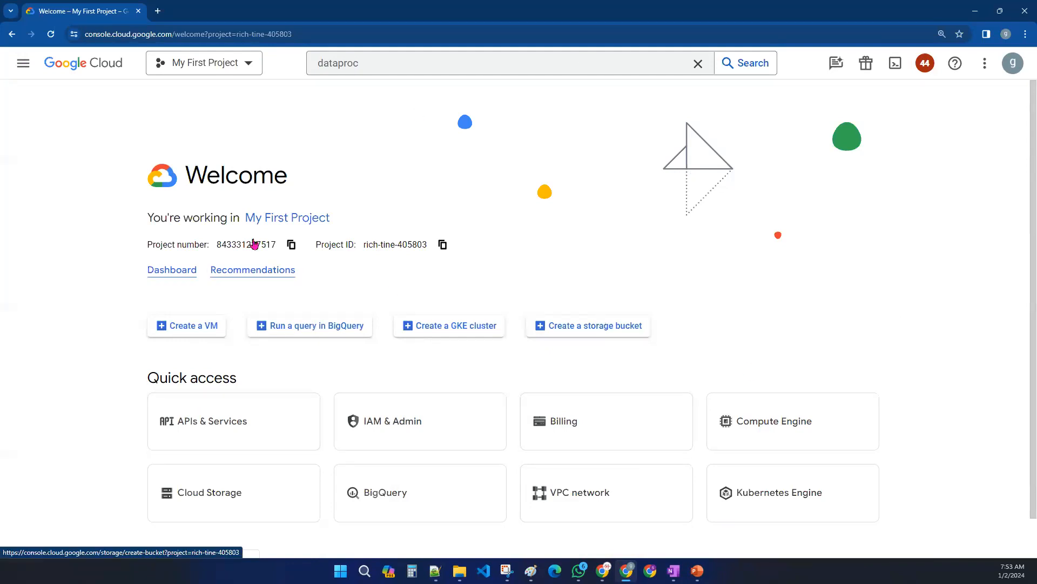
- Open the navigation menu and browse through the full list of products
{"action": "left_click", "coordinate": [21, 64]}
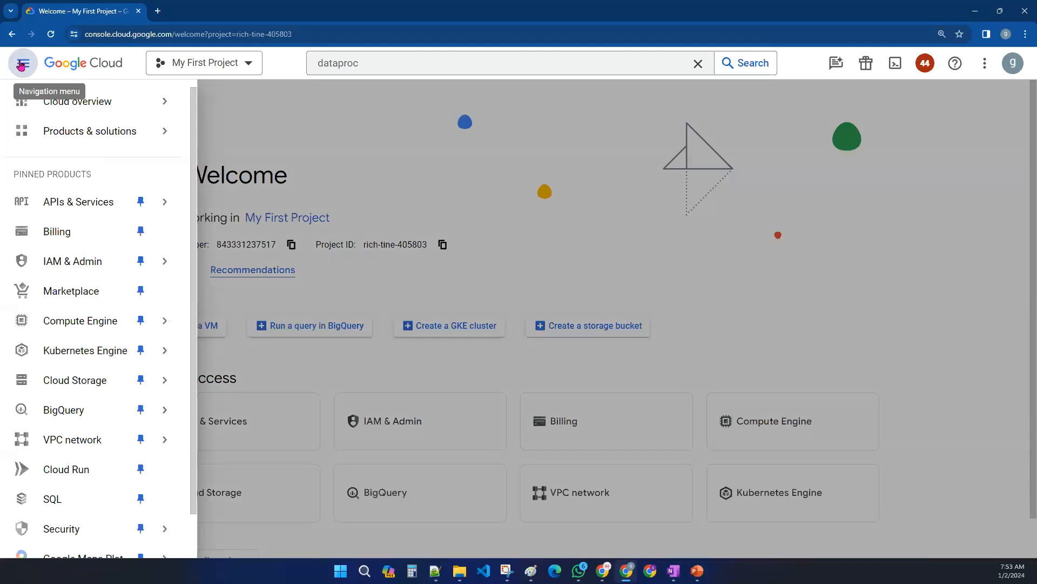
{"action": "scroll", "coordinate": [72, 308], "scroll_direction": "down", "scroll_amount": 1}
{"action": "scroll", "coordinate": [81, 319], "scroll_direction": "down", "scroll_amount": 1}
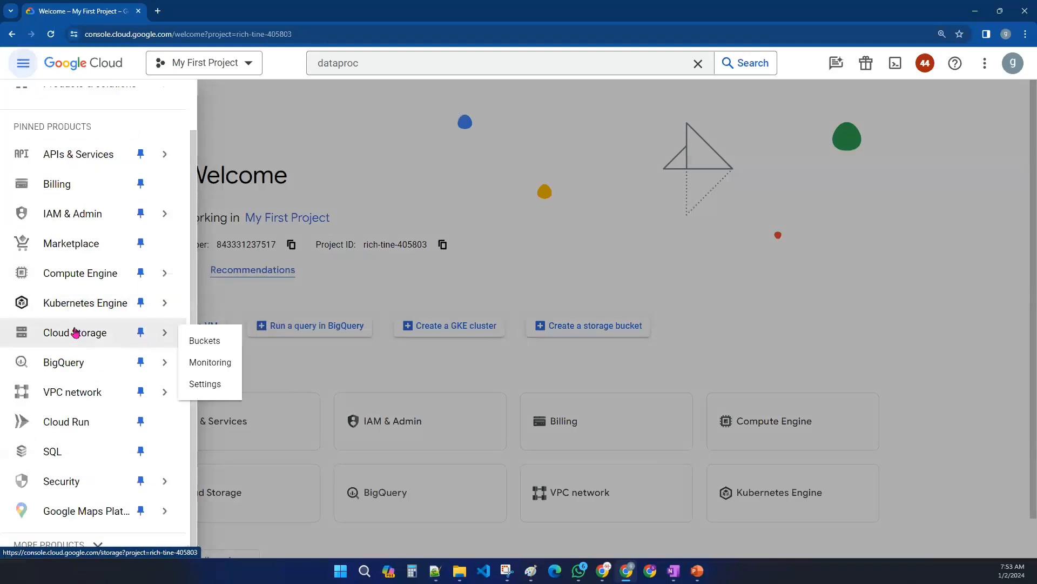
{"action": "left_click", "coordinate": [95, 545]}
{"action": "scroll", "coordinate": [115, 432], "scroll_direction": "down", "scroll_amount": 15}
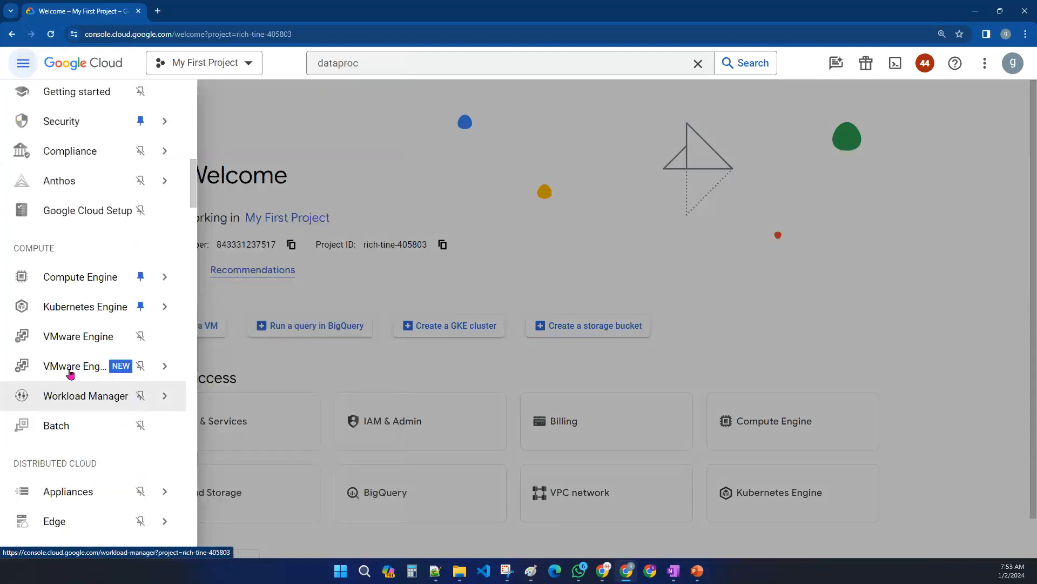
{"action": "scroll", "coordinate": [66, 360], "scroll_direction": "down", "scroll_amount": 20}
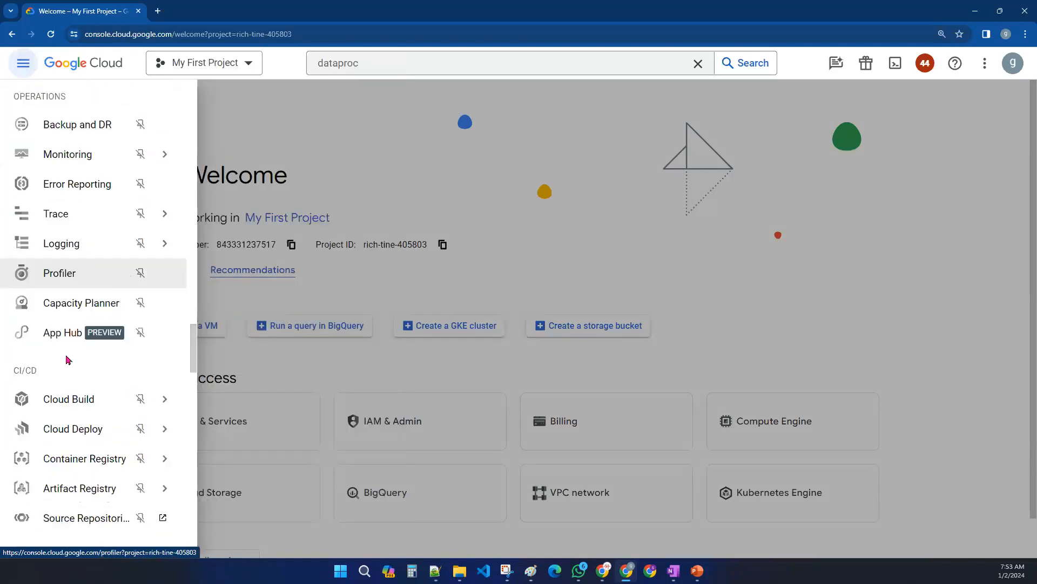
{"action": "scroll", "coordinate": [66, 360], "scroll_direction": "down", "scroll_amount": 20}
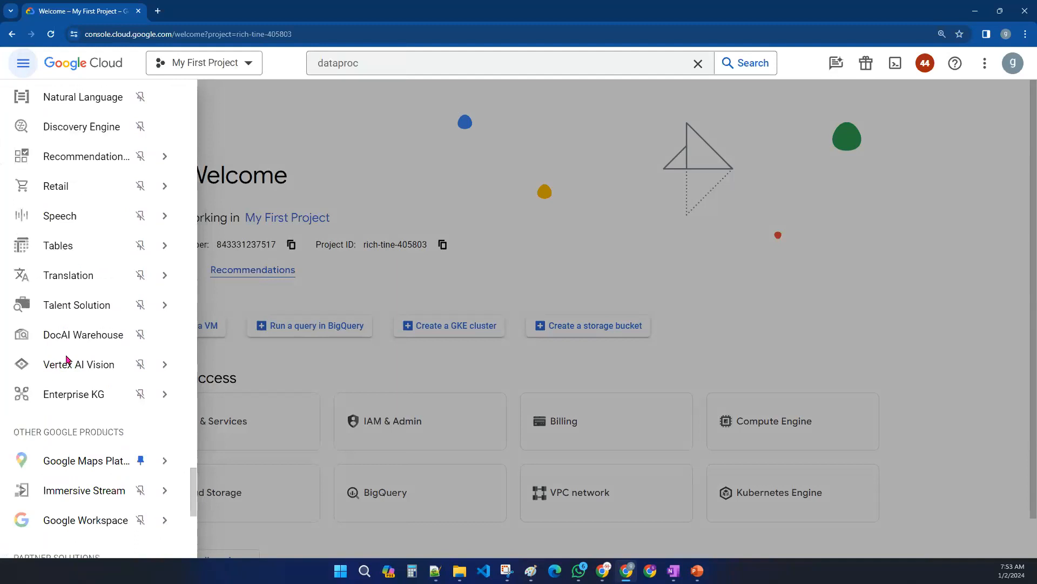
{"action": "scroll", "coordinate": [66, 365], "scroll_direction": "down", "scroll_amount": 1}
{"action": "scroll", "coordinate": [67, 366], "scroll_direction": "up", "scroll_amount": 15}
{"action": "mouse_move", "coordinate": [67, 366]}
{"action": "scroll", "coordinate": [66, 366], "scroll_direction": "up", "scroll_amount": 20}
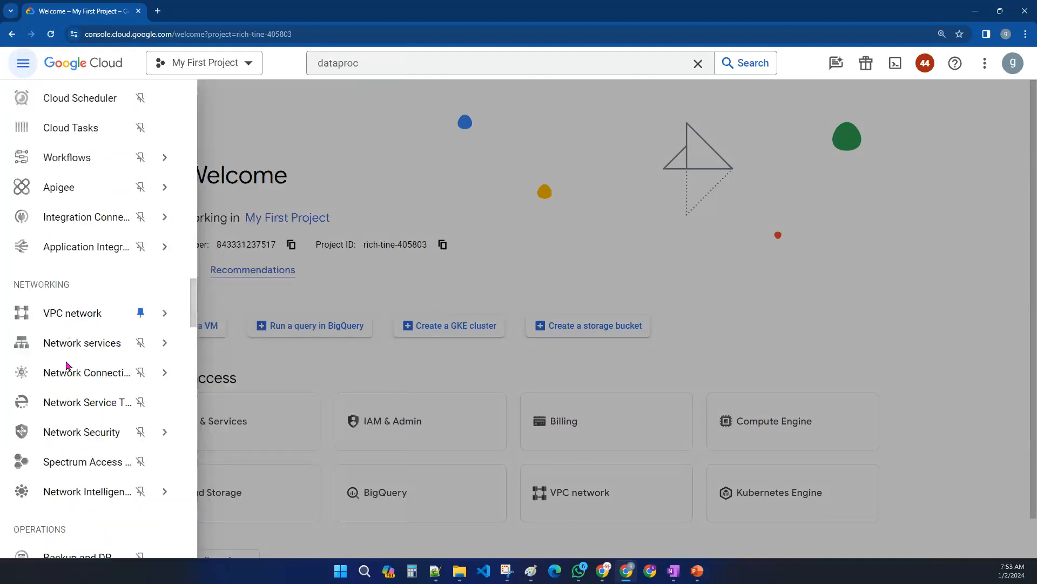
{"action": "scroll", "coordinate": [67, 364], "scroll_direction": "up", "scroll_amount": 15}
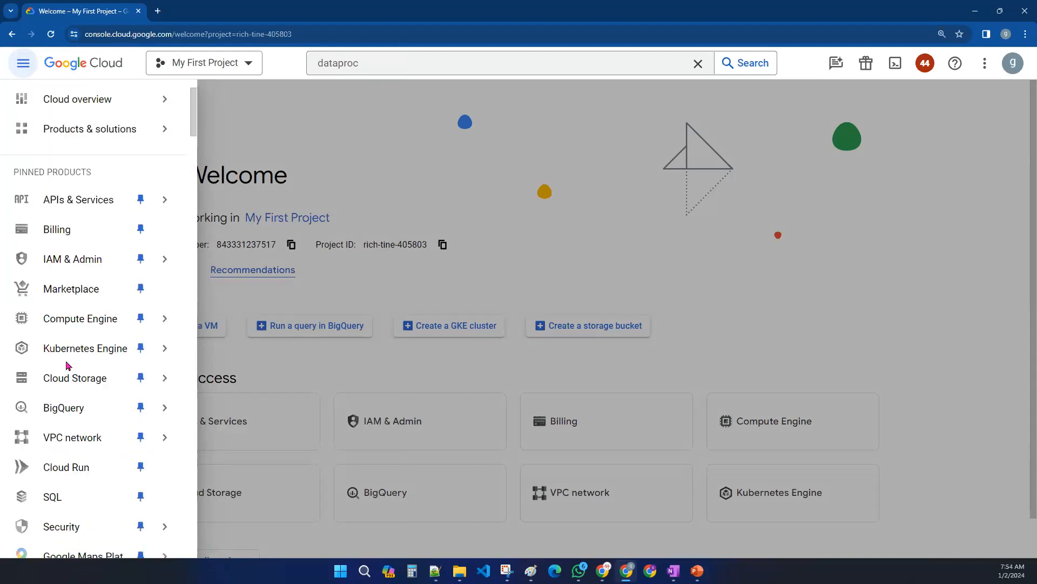
- Open the Billing section from the navigation menu
{"action": "mouse_move", "coordinate": [162, 261]}
{"action": "left_click", "coordinate": [17, 65]}
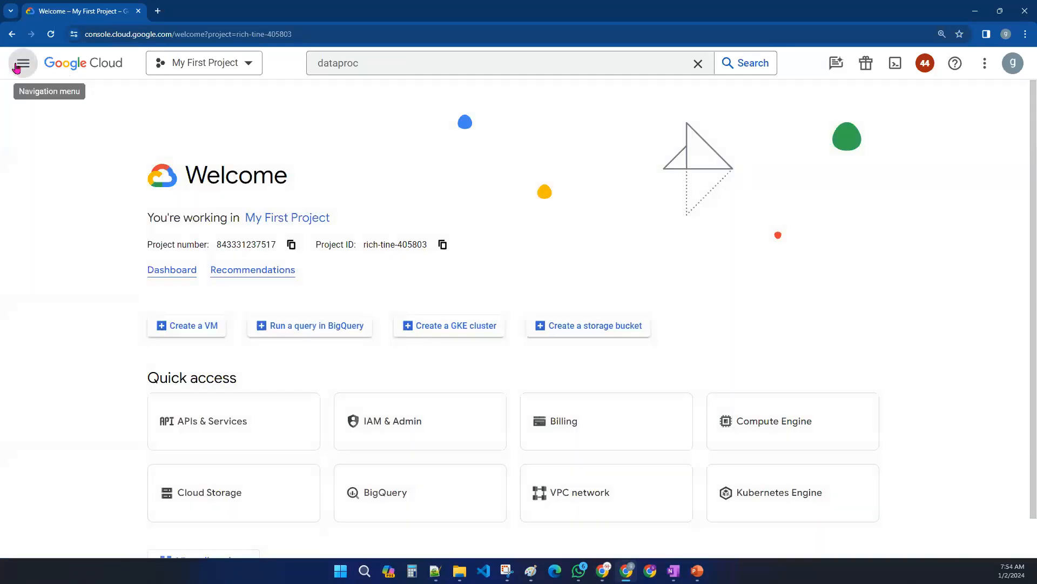
{"action": "left_click", "coordinate": [17, 64]}
{"action": "mouse_move", "coordinate": [21, 390]}
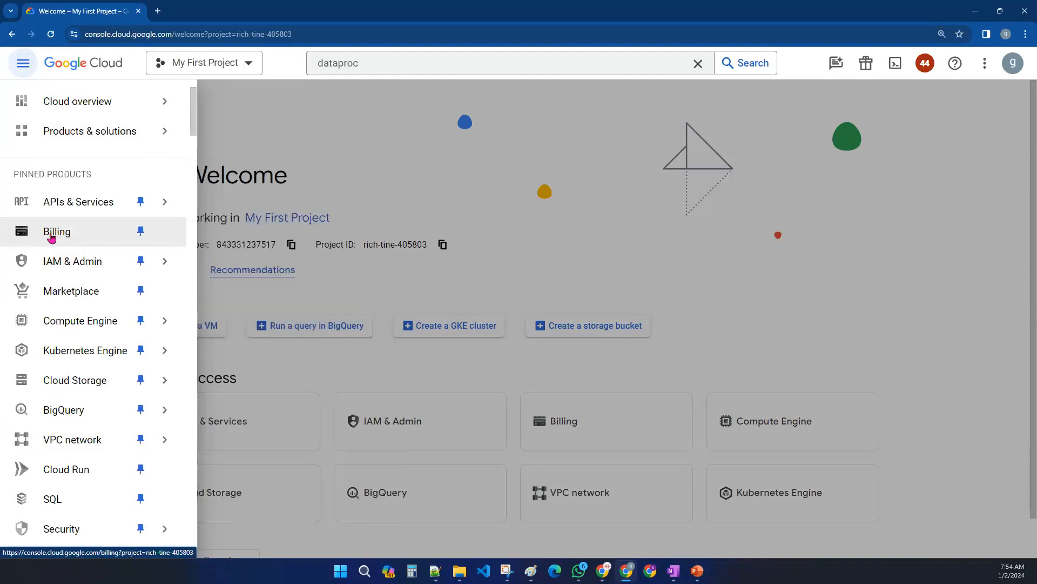
{"action": "left_click", "coordinate": [51, 236]}
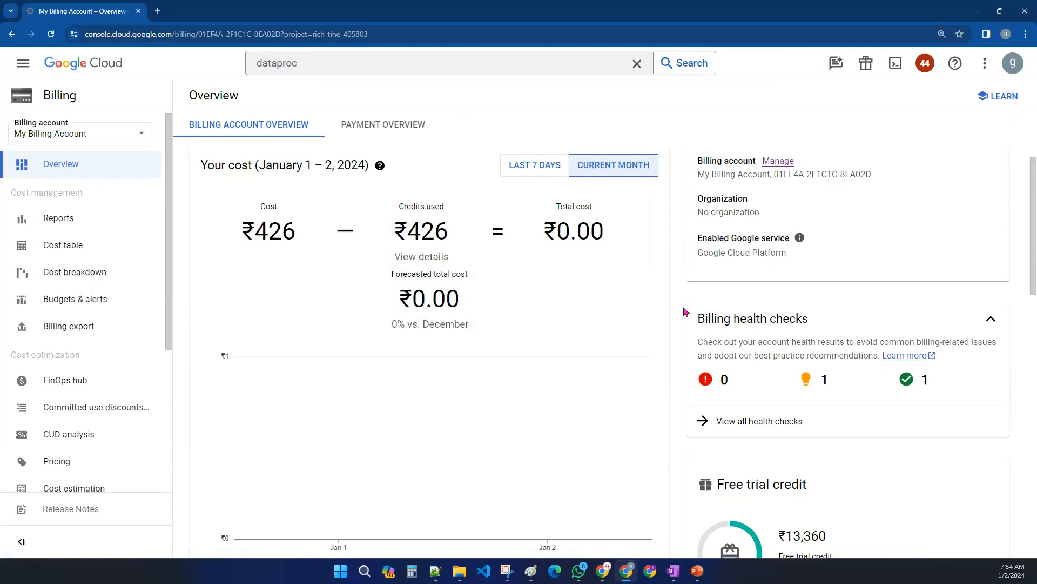
- Examine the billing overview, focusing on the free trial credit amount and days remaining
{"action": "scroll", "coordinate": [686, 308], "scroll_direction": "down", "scroll_amount": 2}
{"action": "scroll", "coordinate": [701, 319], "scroll_direction": "down", "scroll_amount": 3}
{"action": "scroll", "coordinate": [704, 332], "scroll_direction": "up", "scroll_amount": 5}
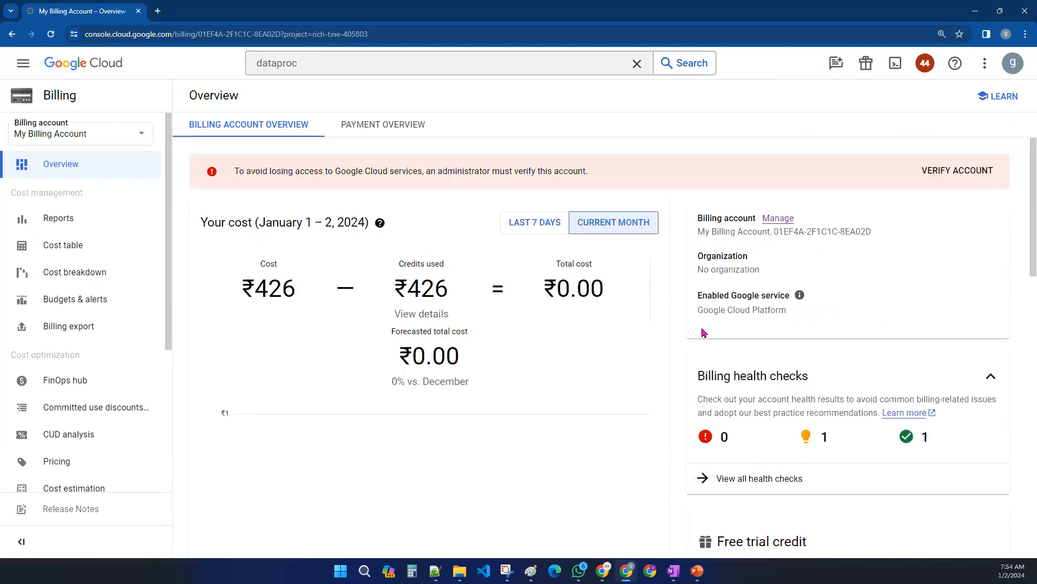
{"action": "scroll", "coordinate": [704, 332], "scroll_direction": "down", "scroll_amount": 5}
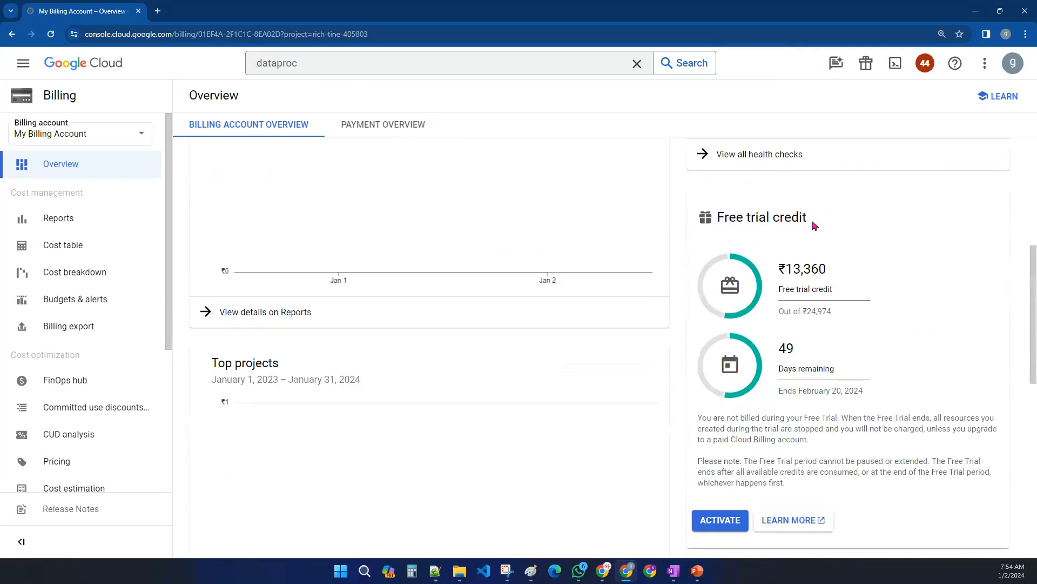
{"action": "scroll", "coordinate": [794, 273], "scroll_direction": "up", "scroll_amount": 5}
{"action": "scroll", "coordinate": [766, 333], "scroll_direction": "down", "scroll_amount": 3}
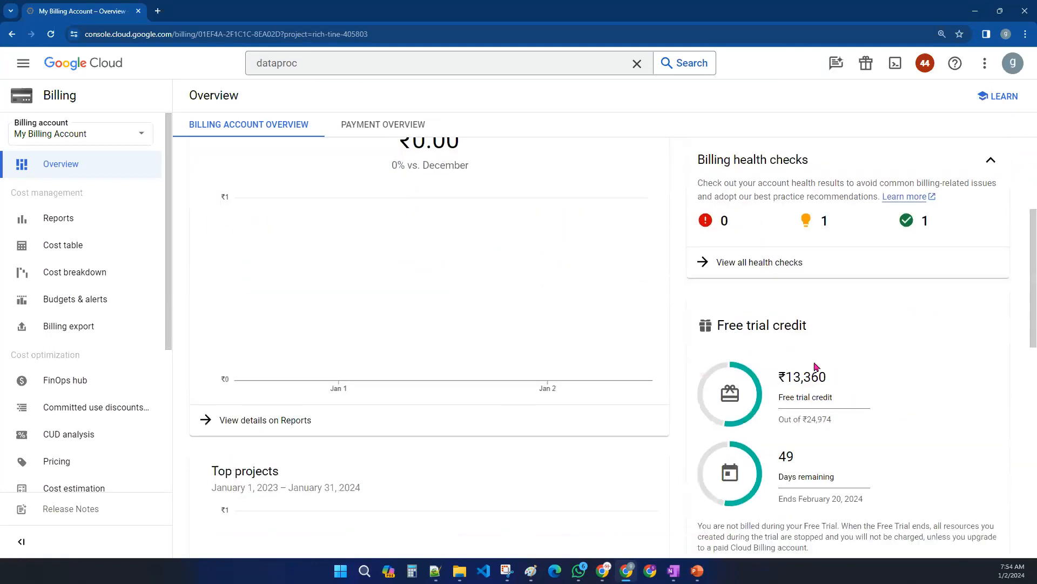
{"action": "scroll", "coordinate": [861, 355], "scroll_direction": "down", "scroll_amount": 2}
{"action": "left_click_drag", "start_coordinate": [808, 216], "coordinate": [719, 222]}
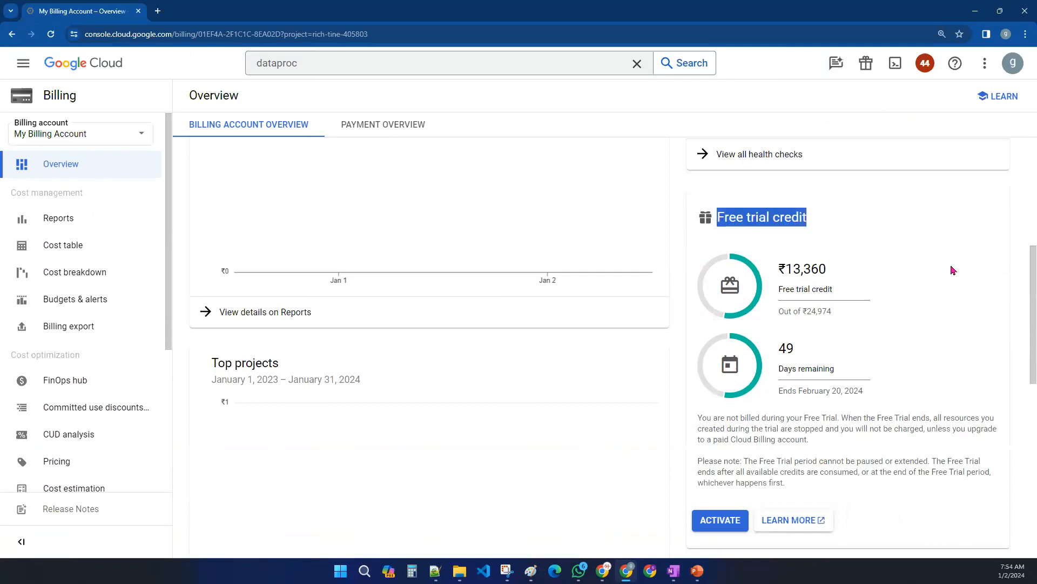
{"action": "left_click_drag", "start_coordinate": [779, 269], "coordinate": [871, 274]}
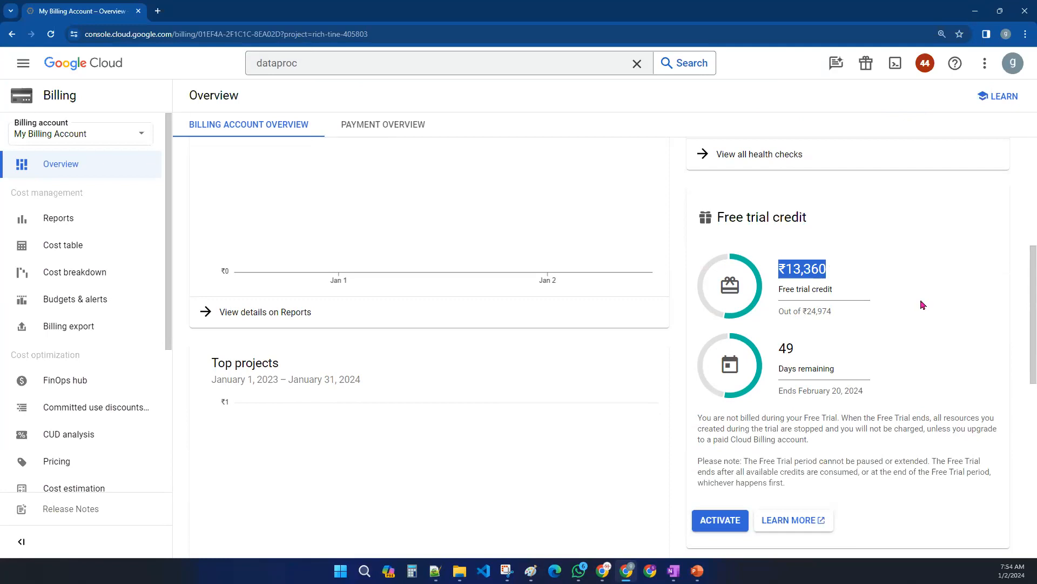
{"action": "left_click_drag", "start_coordinate": [847, 319], "coordinate": [804, 312]}
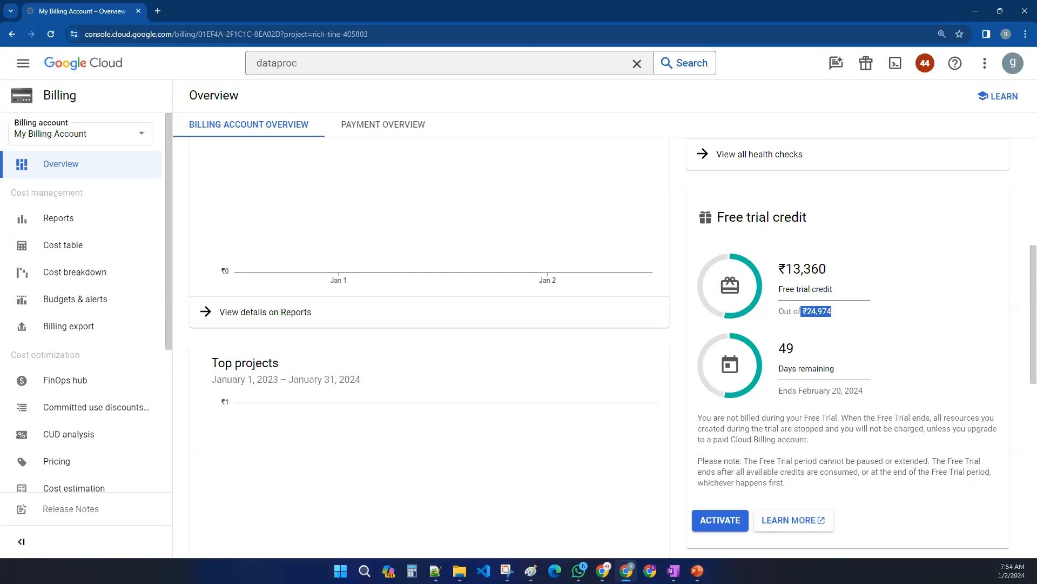
{"action": "left_click_drag", "start_coordinate": [834, 370], "coordinate": [770, 371]}
{"action": "left_click", "coordinate": [913, 358]}
{"action": "scroll", "coordinate": [825, 346], "scroll_direction": "up", "scroll_amount": 6}
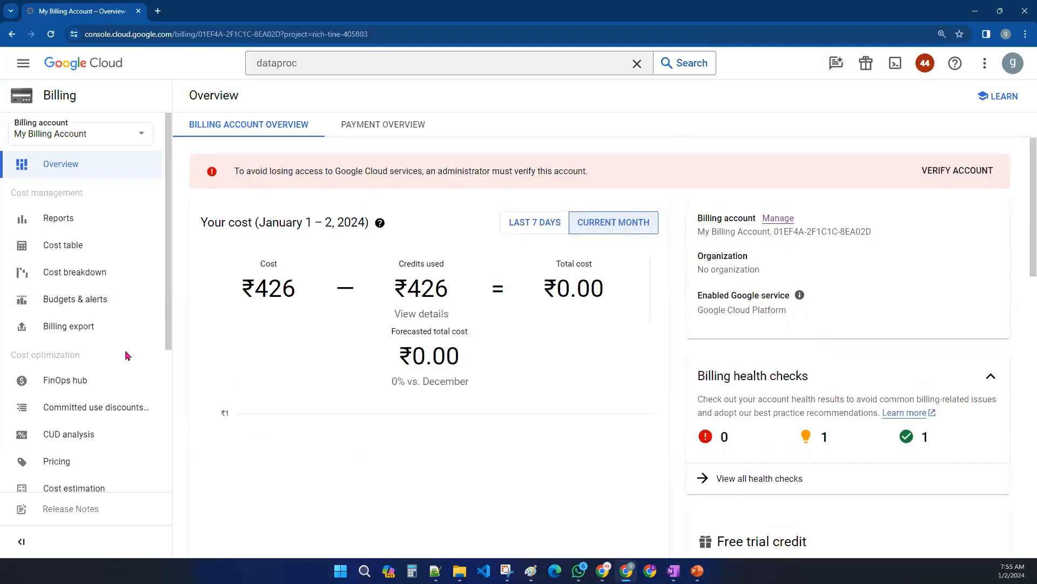
- Open the Cost table, dismiss the invoice notice, and expand My First Project to review its services
{"action": "left_click", "coordinate": [69, 248]}
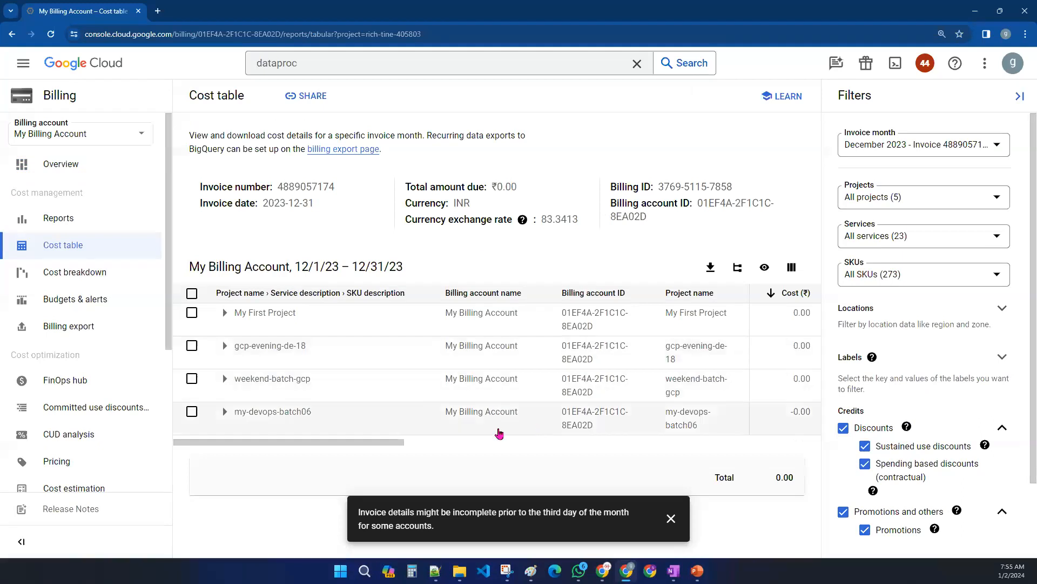
{"action": "left_click_drag", "start_coordinate": [403, 441], "coordinate": [337, 448]}
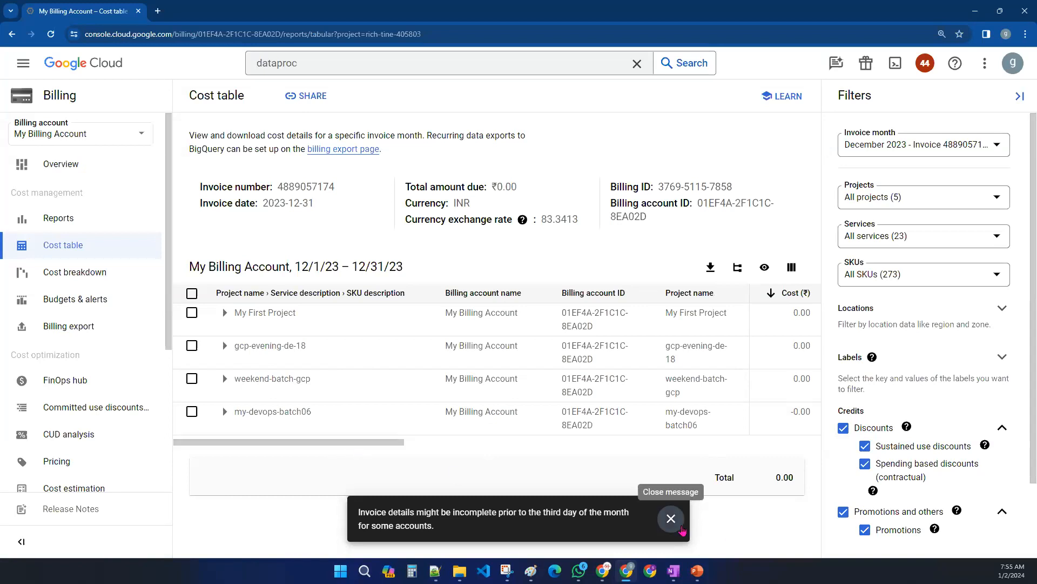
{"action": "left_click", "coordinate": [671, 519]}
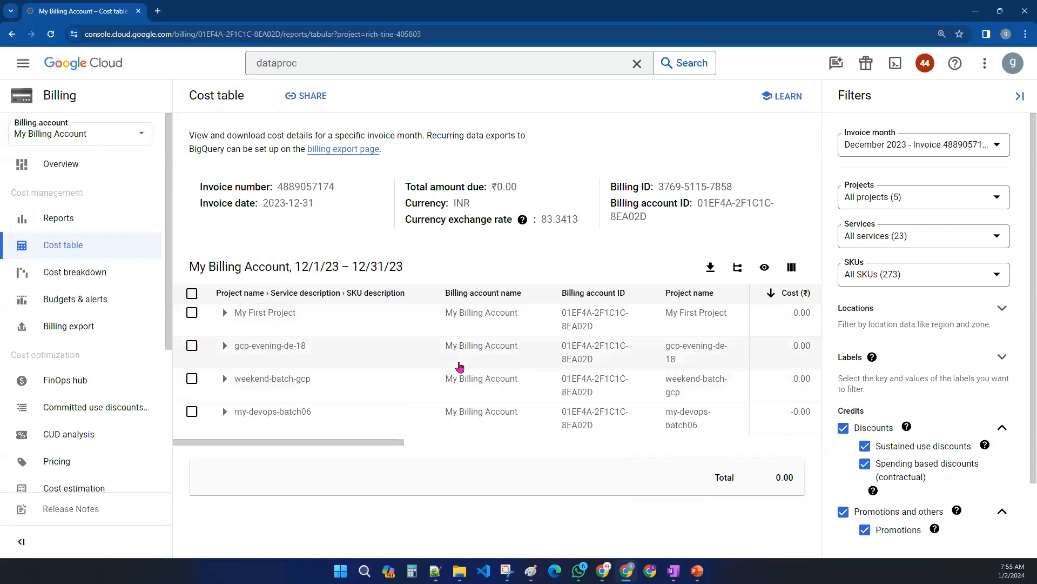
{"action": "left_click", "coordinate": [225, 314]}
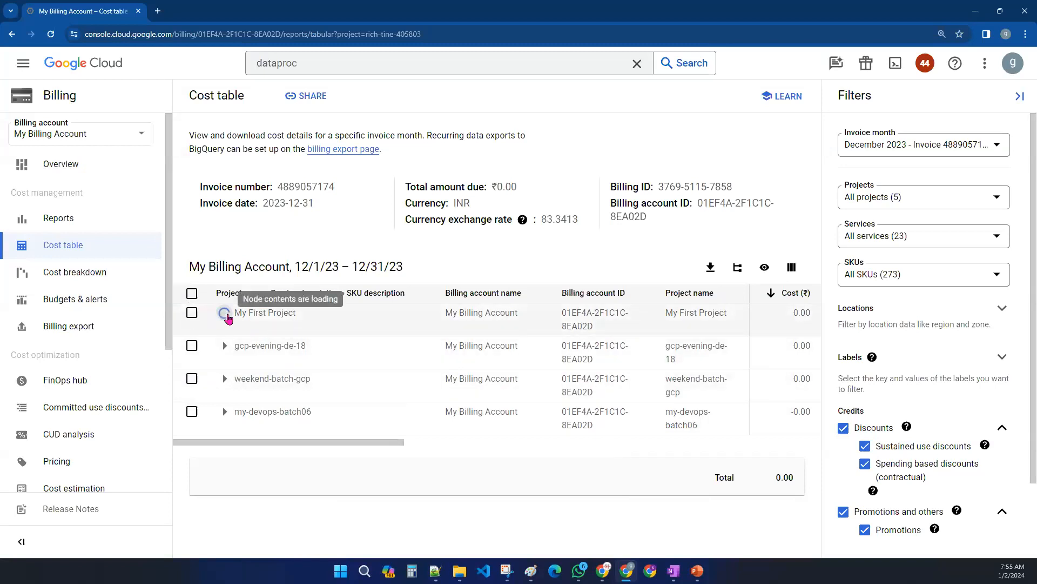
{"action": "scroll", "coordinate": [348, 353], "scroll_direction": "down", "scroll_amount": 3}
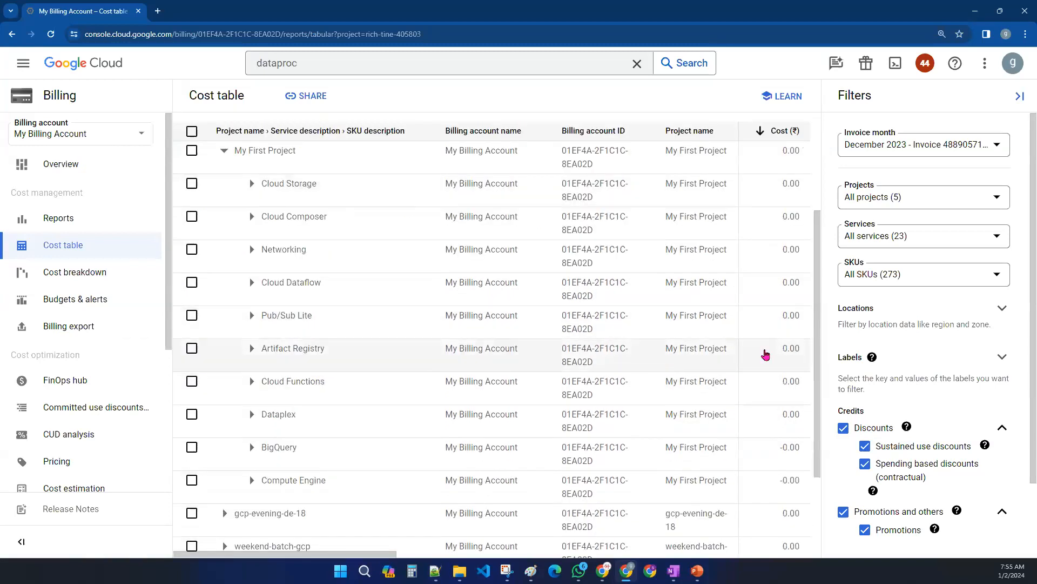
{"action": "scroll", "coordinate": [766, 355], "scroll_direction": "down", "scroll_amount": 3}
{"action": "scroll", "coordinate": [540, 359], "scroll_direction": "up", "scroll_amount": 5}
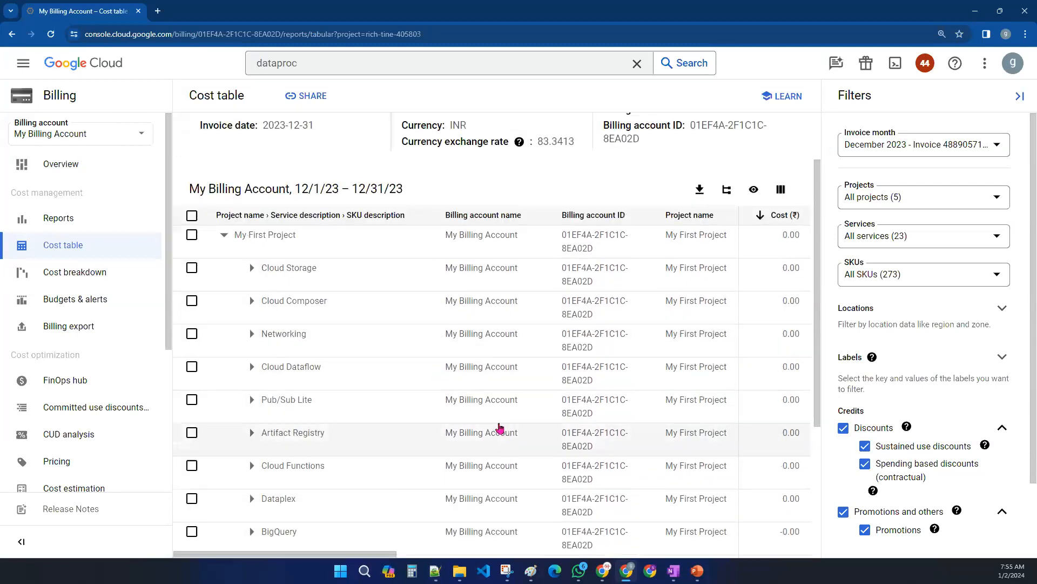
{"action": "scroll", "coordinate": [500, 428], "scroll_direction": "up", "scroll_amount": 2}
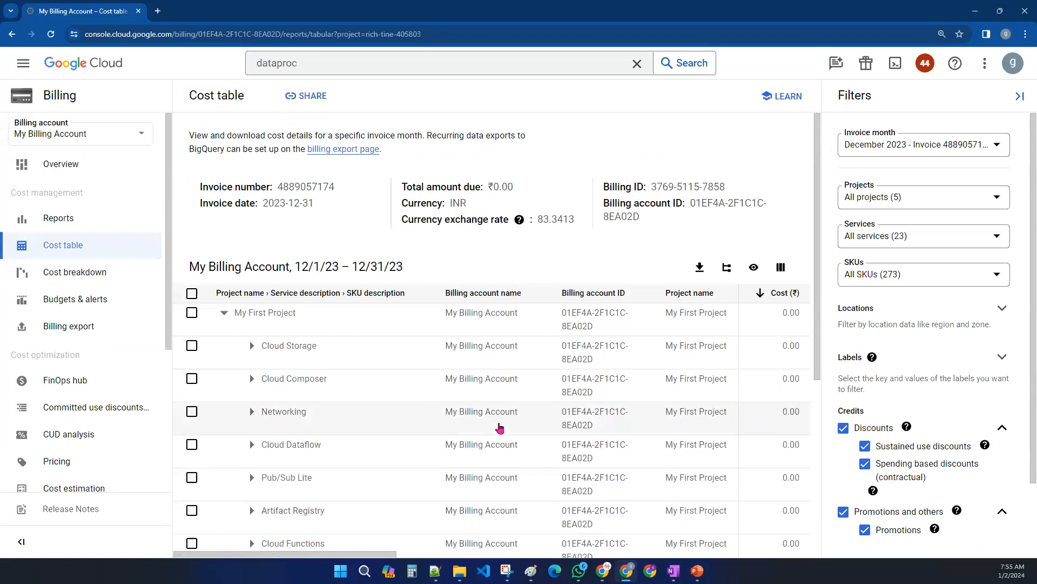
{"action": "scroll", "coordinate": [774, 428], "scroll_direction": "down", "scroll_amount": 5}
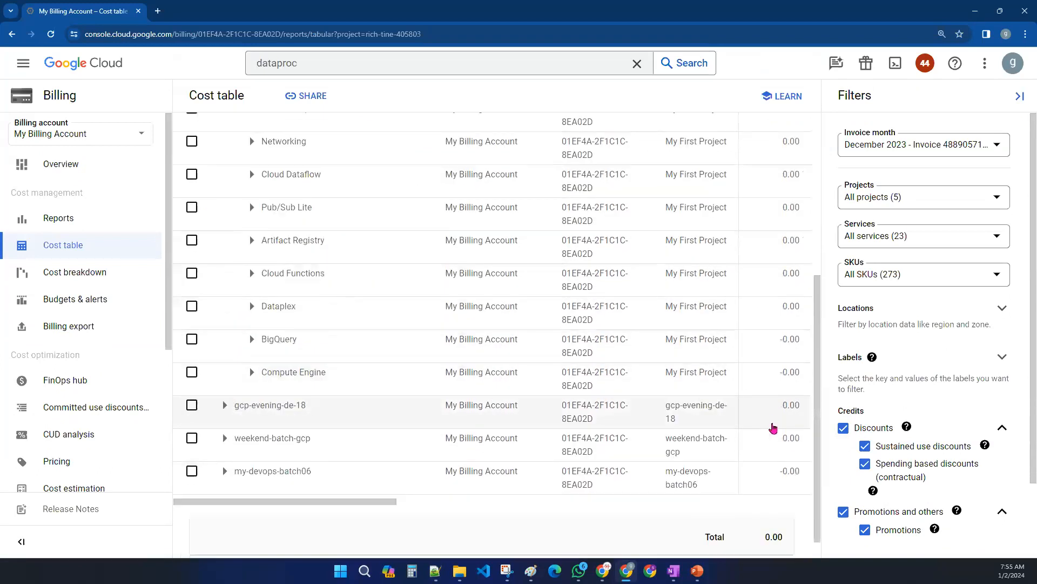
{"action": "scroll", "coordinate": [773, 428], "scroll_direction": "up", "scroll_amount": 5}
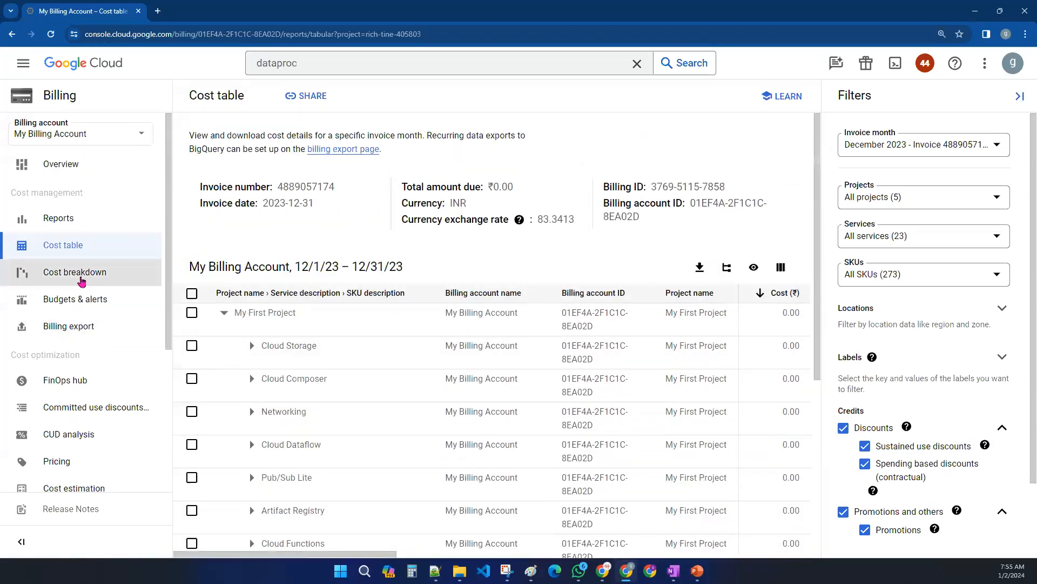
- Open the Cost breakdown report, dismiss the notice, and review the credits and total amounts
{"action": "left_click", "coordinate": [82, 277]}
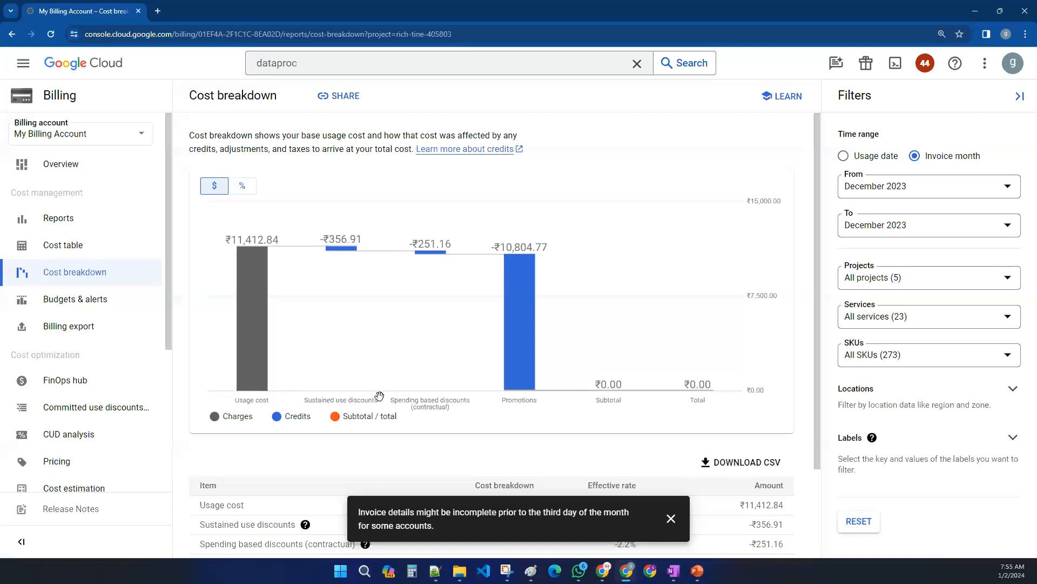
{"action": "scroll", "coordinate": [435, 427], "scroll_direction": "down", "scroll_amount": 2}
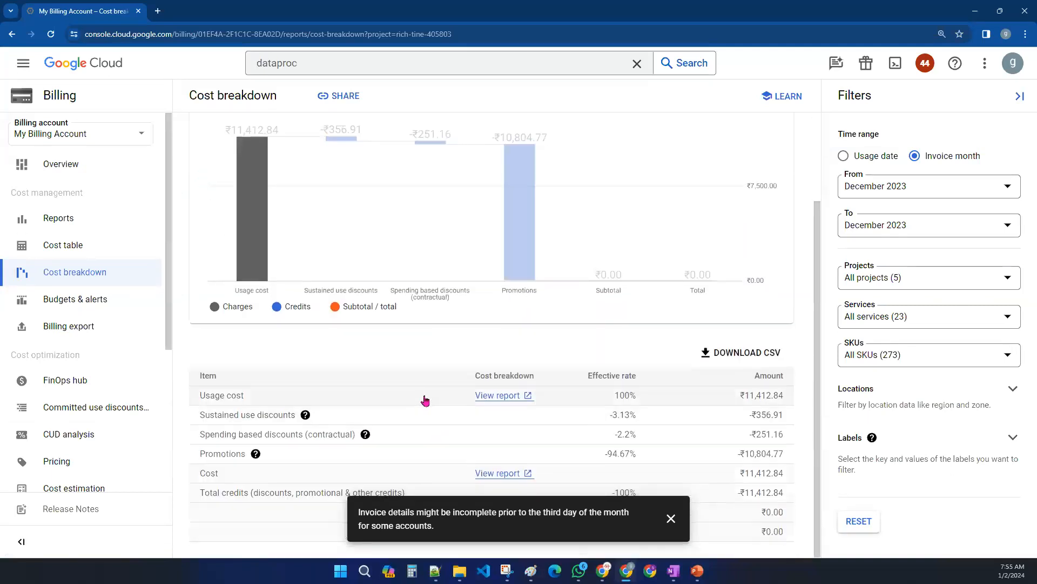
{"action": "left_click", "coordinate": [670, 519]}
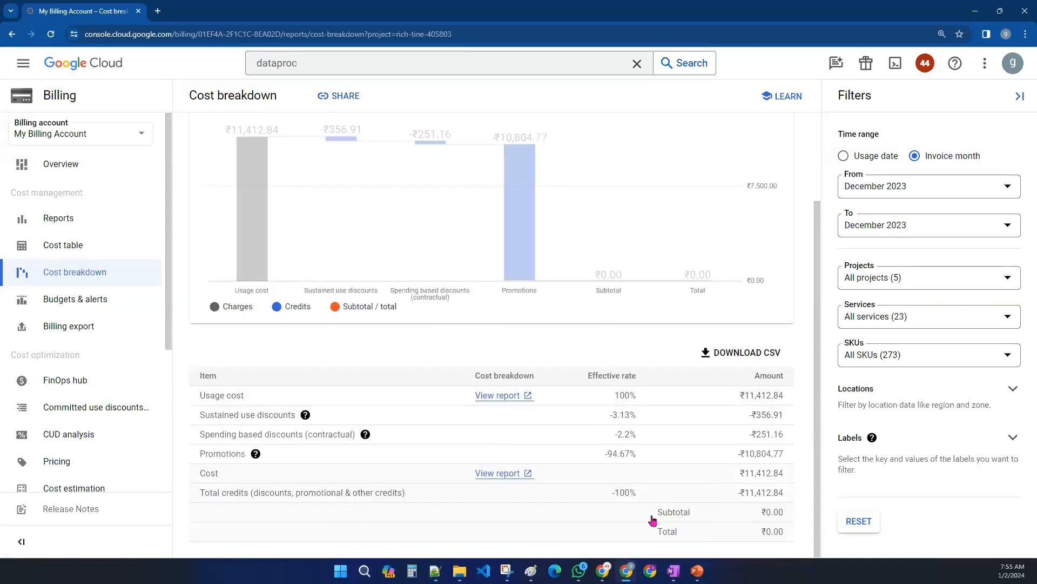
{"action": "left_click_drag", "start_coordinate": [741, 503], "coordinate": [792, 503]}
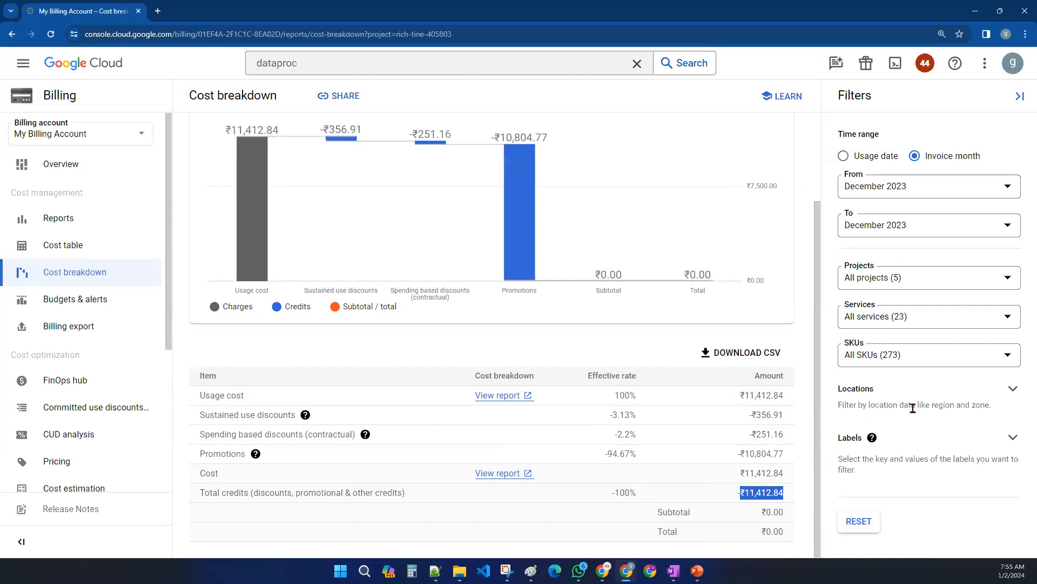
- Filter the cost breakdown to show only My First Project
{"action": "left_click", "coordinate": [896, 284]}
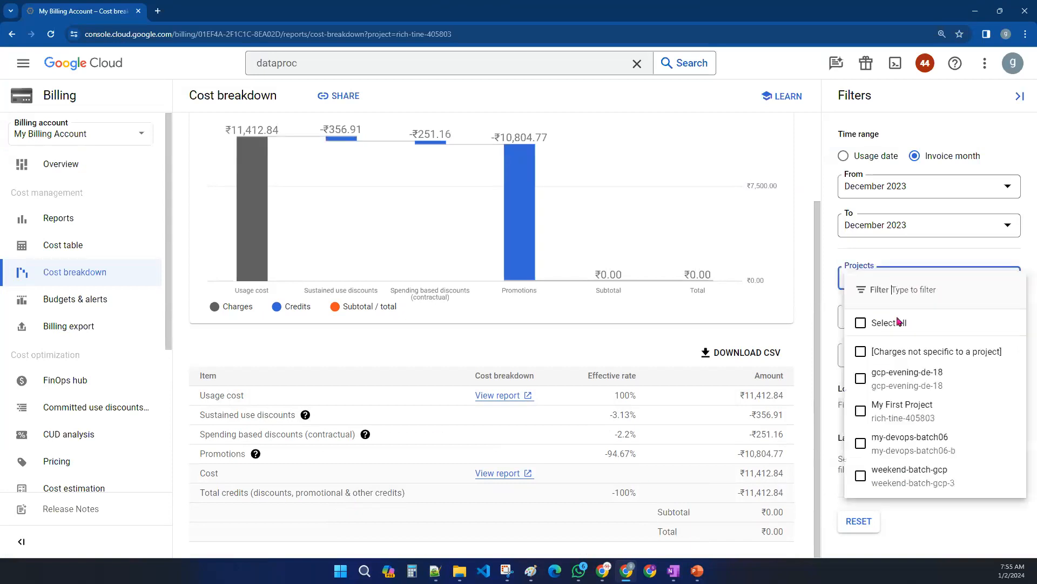
{"action": "left_click", "coordinate": [867, 414]}
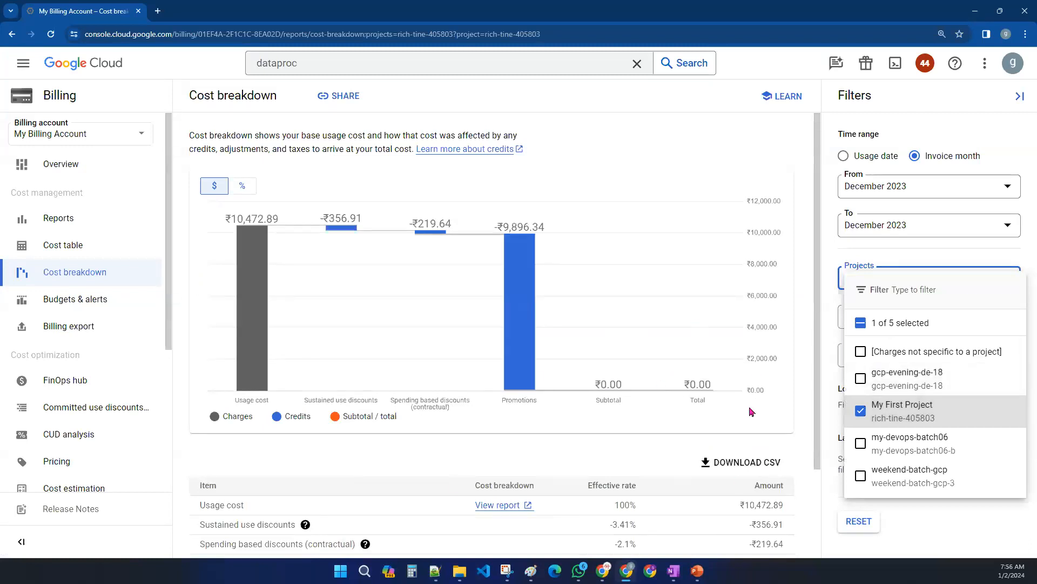
{"action": "left_click", "coordinate": [803, 432]}
- Browse the list of services in the Services filter and close it without selecting any
{"action": "left_click", "coordinate": [894, 320]}
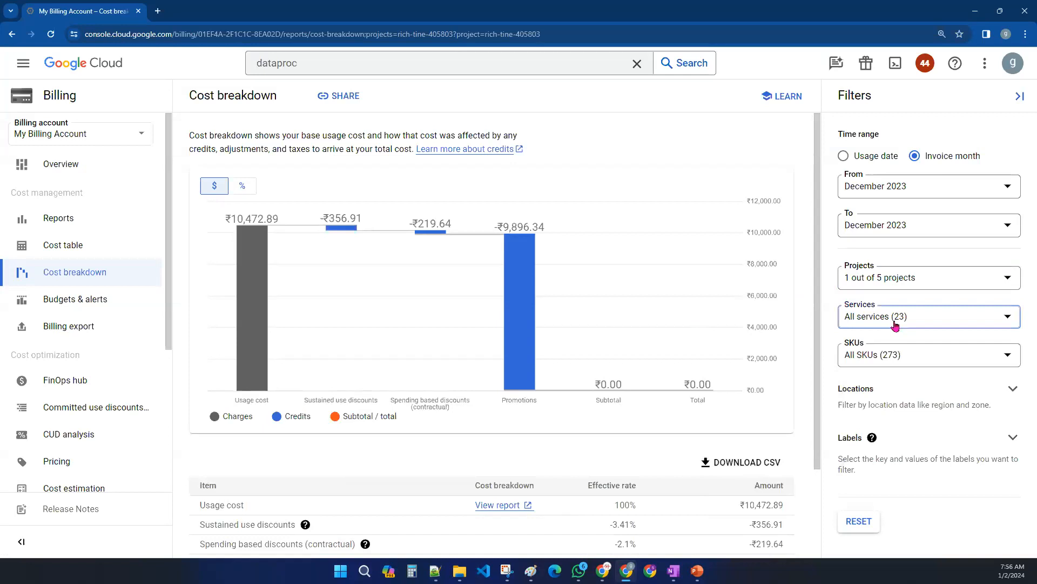
{"action": "scroll", "coordinate": [916, 454], "scroll_direction": "down", "scroll_amount": 3}
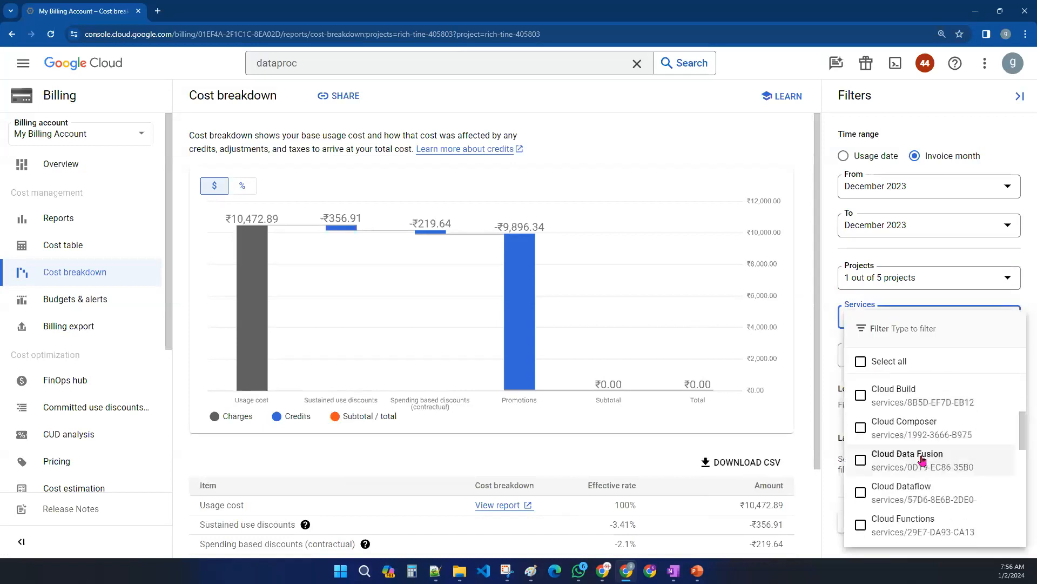
{"action": "scroll", "coordinate": [926, 459], "scroll_direction": "down", "scroll_amount": 5}
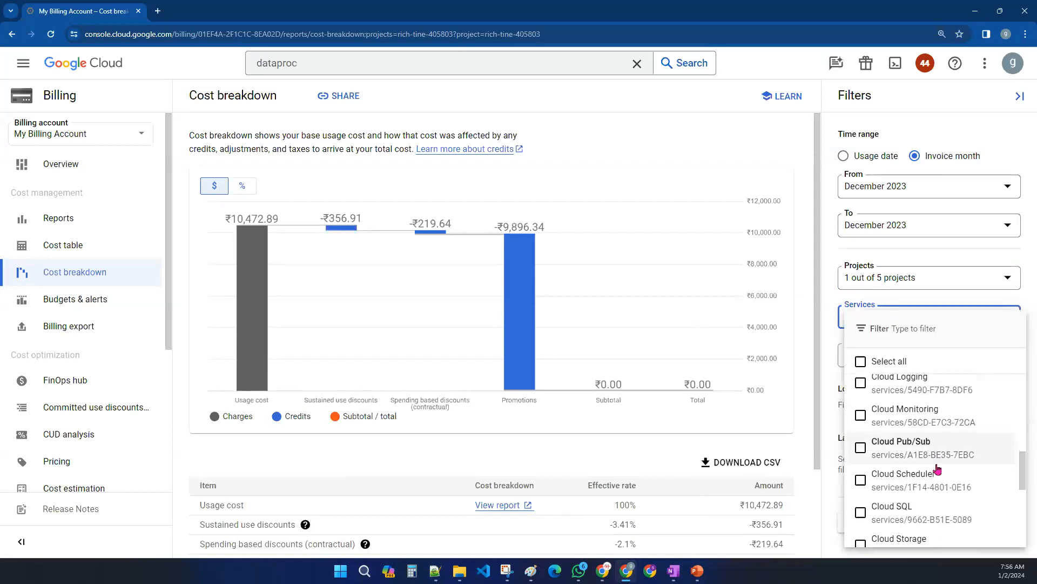
{"action": "scroll", "coordinate": [937, 468], "scroll_direction": "up", "scroll_amount": 6}
{"action": "scroll", "coordinate": [939, 469], "scroll_direction": "down", "scroll_amount": 2}
{"action": "scroll", "coordinate": [939, 465], "scroll_direction": "down", "scroll_amount": 1}
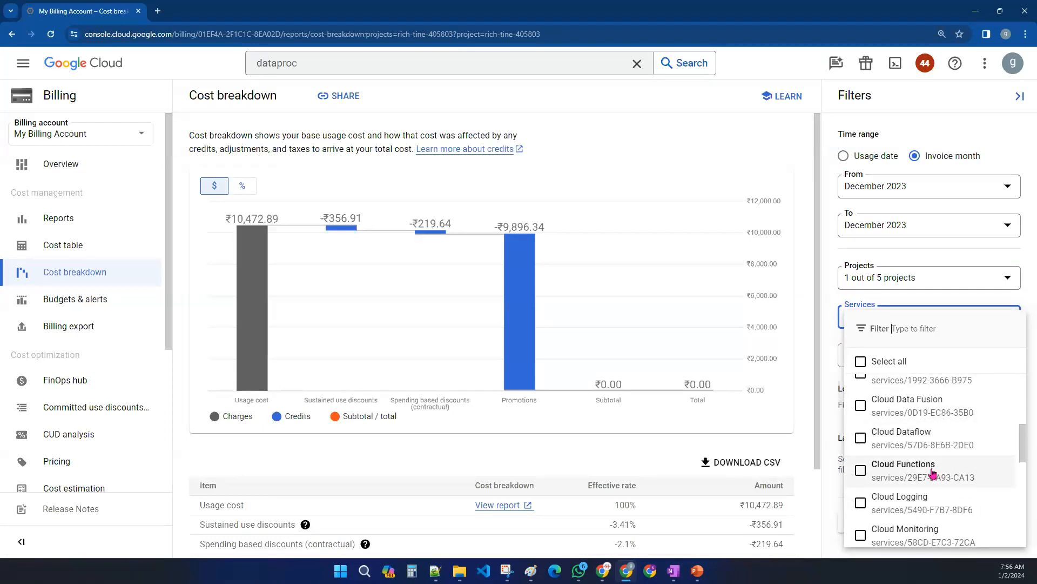
{"action": "scroll", "coordinate": [937, 471], "scroll_direction": "down", "scroll_amount": 6}
{"action": "scroll", "coordinate": [929, 465], "scroll_direction": "up", "scroll_amount": 10}
{"action": "scroll", "coordinate": [914, 432], "scroll_direction": "down", "scroll_amount": 2}
{"action": "scroll", "coordinate": [921, 471], "scroll_direction": "down", "scroll_amount": 2}
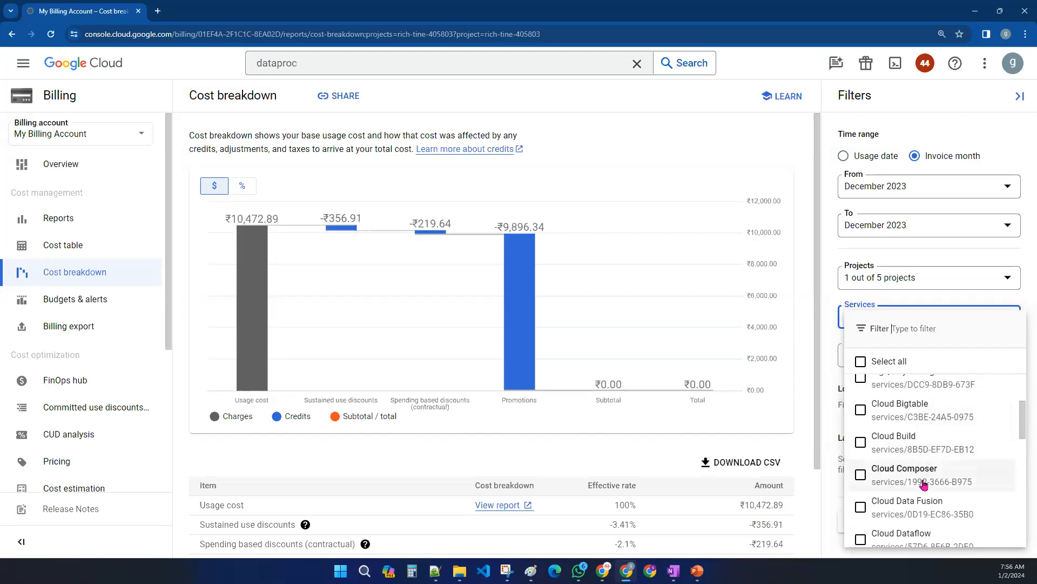
{"action": "scroll", "coordinate": [925, 467], "scroll_direction": "down", "scroll_amount": 1}
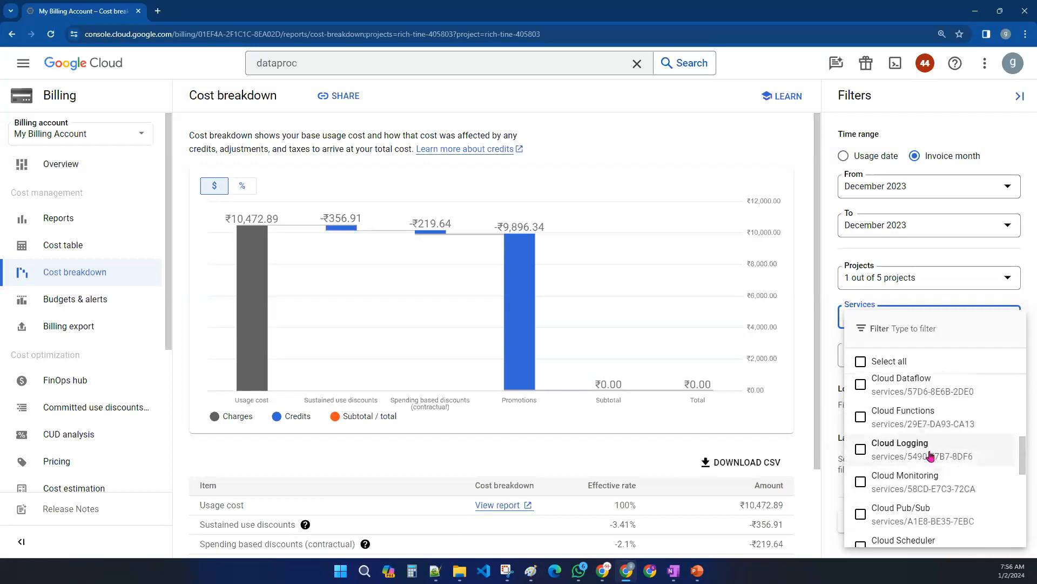
{"action": "scroll", "coordinate": [929, 456], "scroll_direction": "down", "scroll_amount": 1}
{"action": "scroll", "coordinate": [930, 492], "scroll_direction": "down", "scroll_amount": 1}
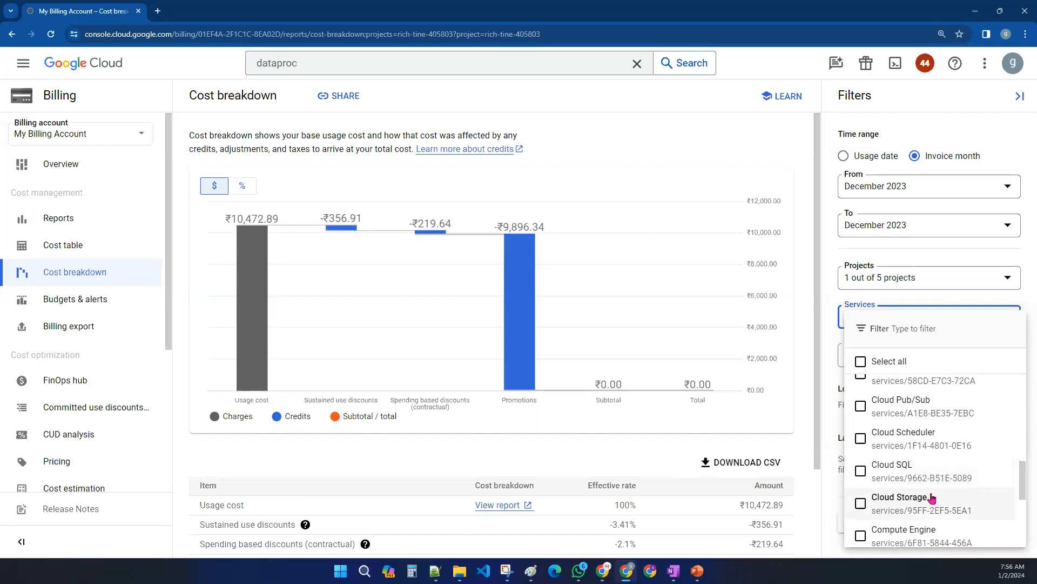
{"action": "scroll", "coordinate": [931, 497], "scroll_direction": "down", "scroll_amount": 3}
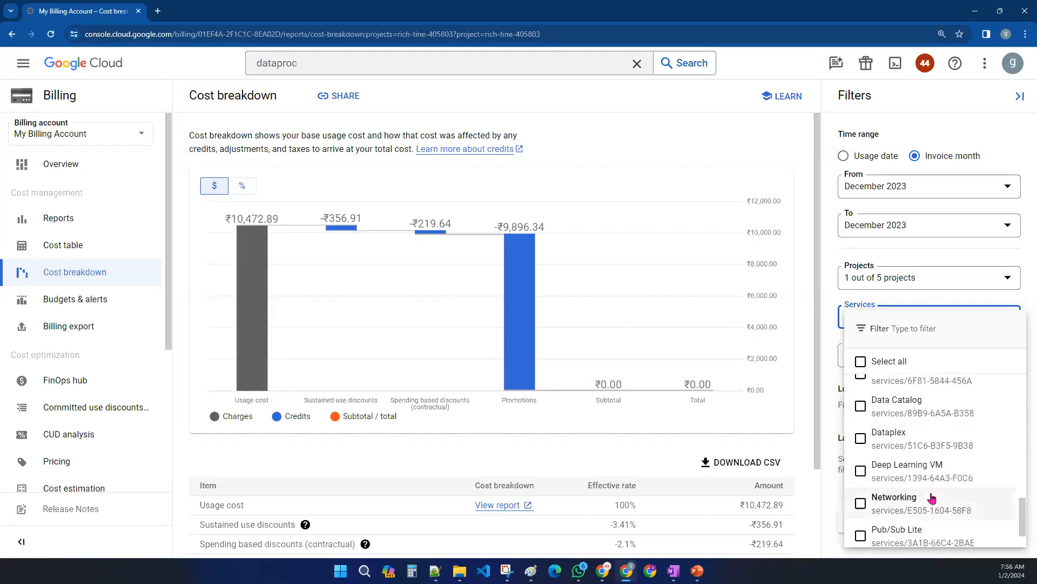
{"action": "scroll", "coordinate": [932, 498], "scroll_direction": "down", "scroll_amount": 1}
{"action": "scroll", "coordinate": [931, 498], "scroll_direction": "up", "scroll_amount": 10}
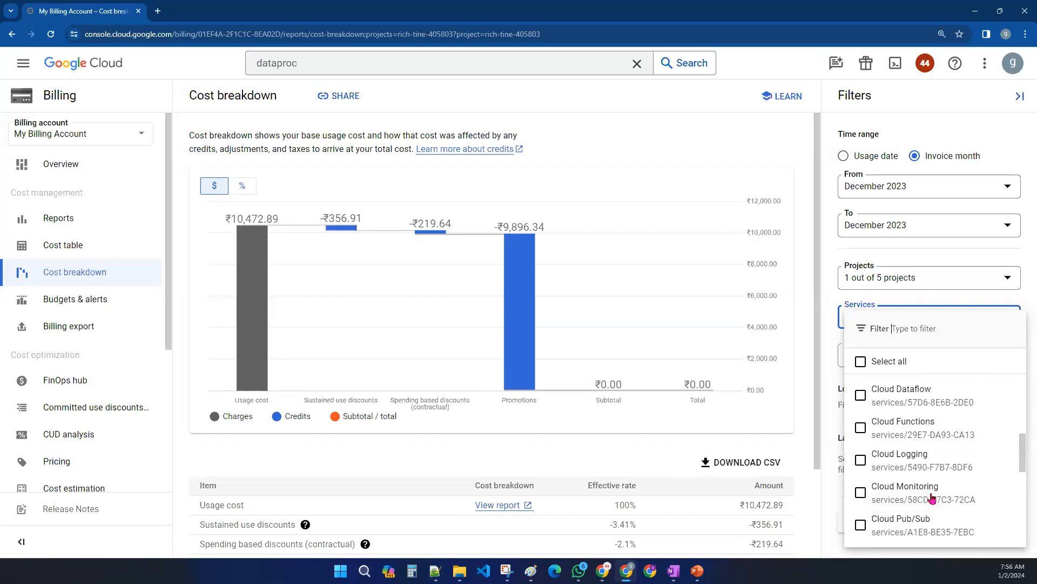
{"action": "left_click", "coordinate": [833, 358]}
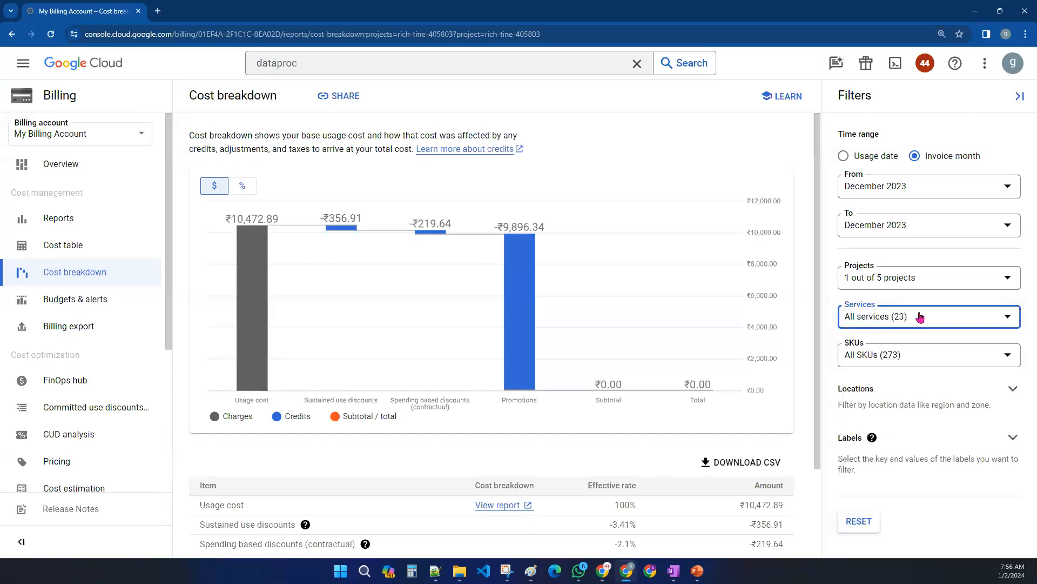
- Open the Projects and SKUs filters to browse their options, closing them without changing any selection
{"action": "left_click", "coordinate": [912, 286]}
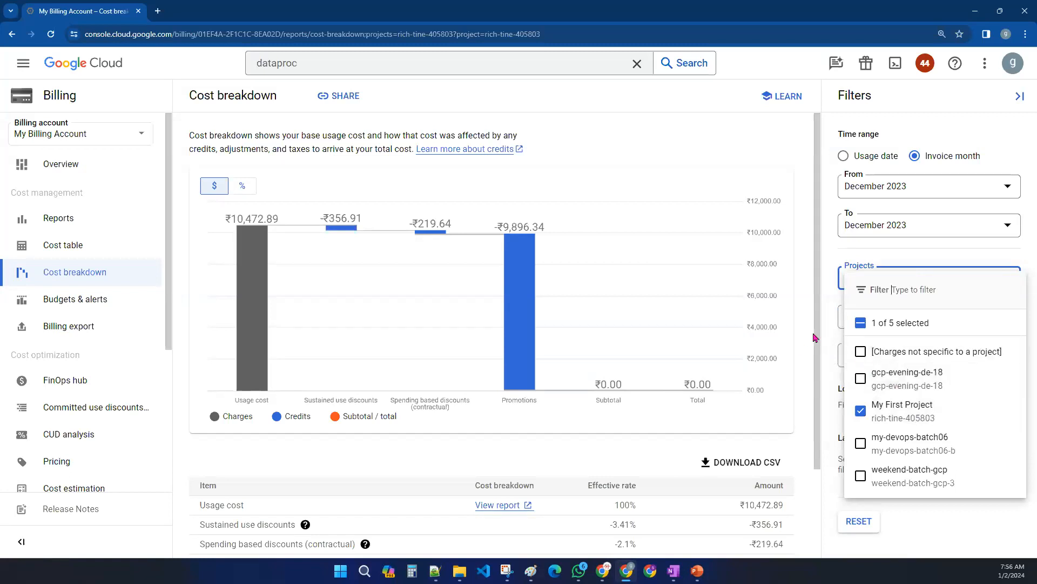
{"action": "left_click", "coordinate": [829, 335]}
{"action": "left_click", "coordinate": [887, 352]}
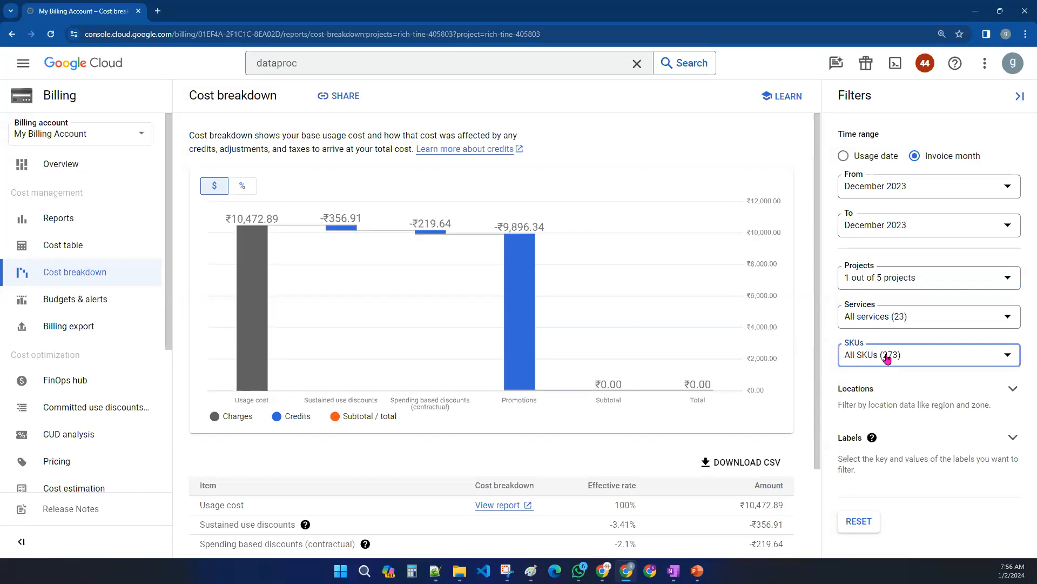
{"action": "scroll", "coordinate": [768, 211], "scroll_direction": "down", "scroll_amount": 15}
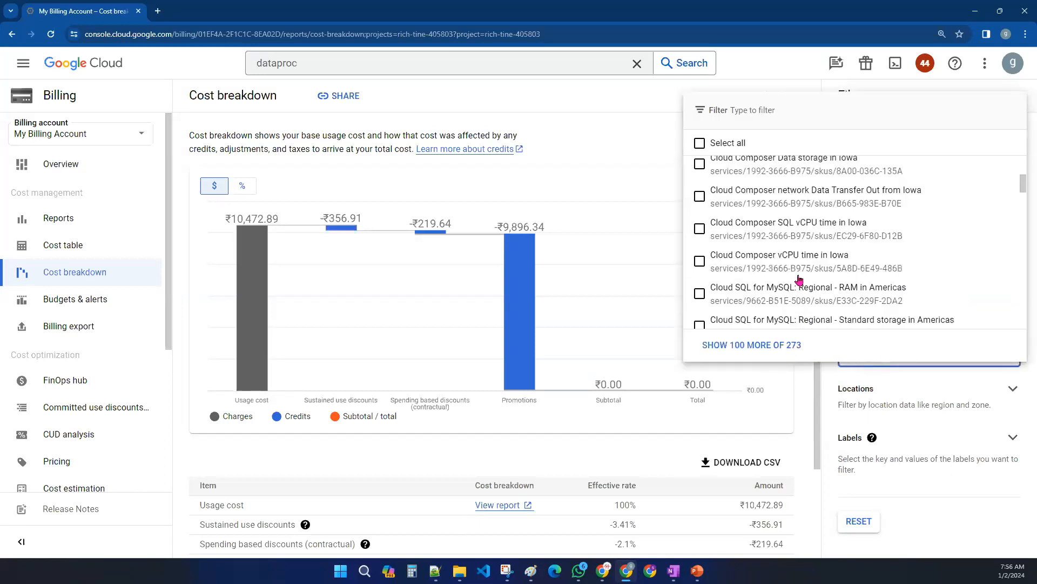
{"action": "scroll", "coordinate": [799, 279], "scroll_direction": "down", "scroll_amount": 10}
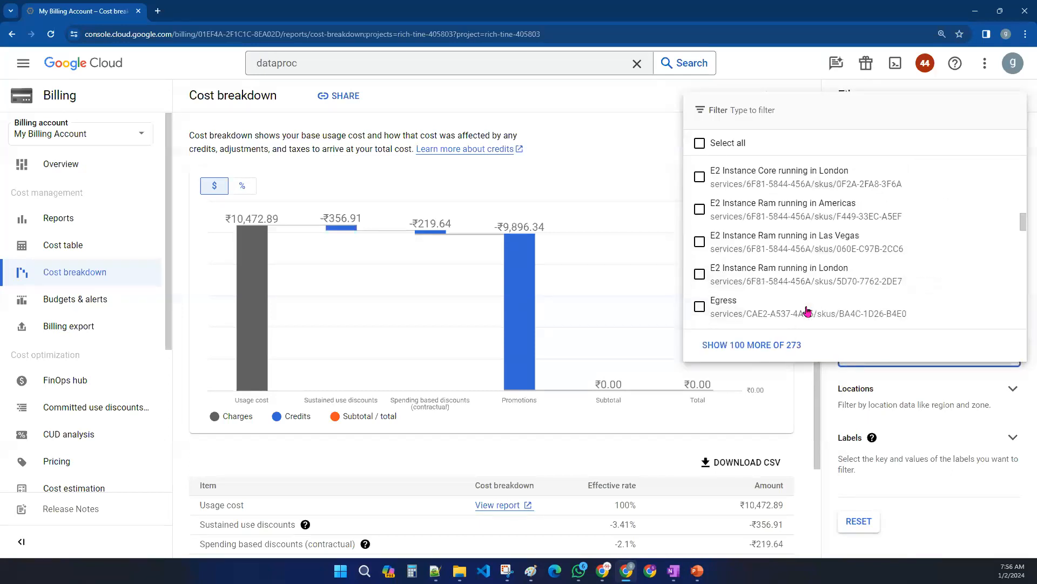
{"action": "left_click", "coordinate": [813, 392]}
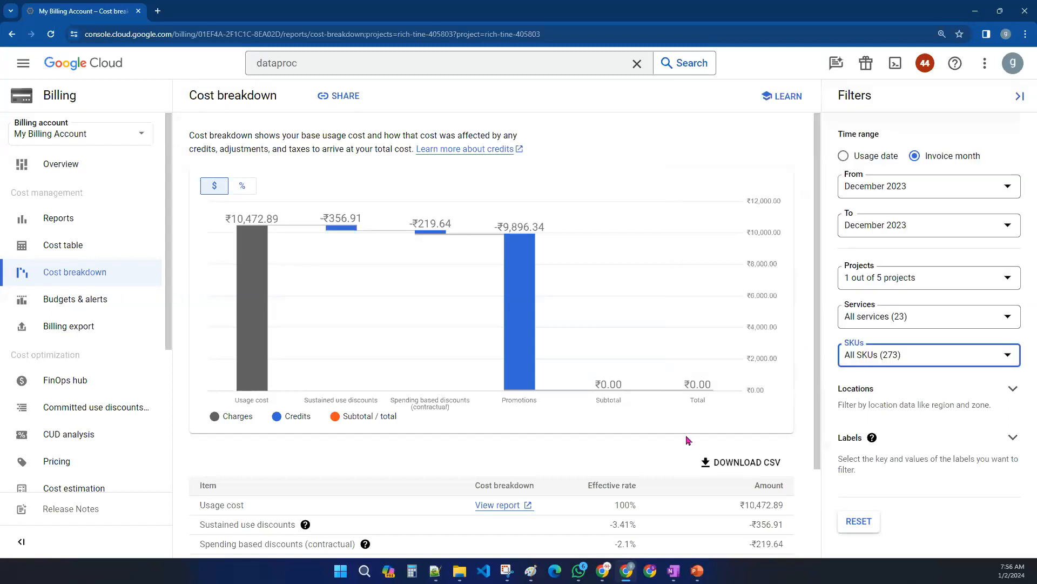
- Open the usage cost report from the cost breakdown table in a new tab and switch to it
{"action": "scroll", "coordinate": [594, 416], "scroll_direction": "down", "scroll_amount": 2}
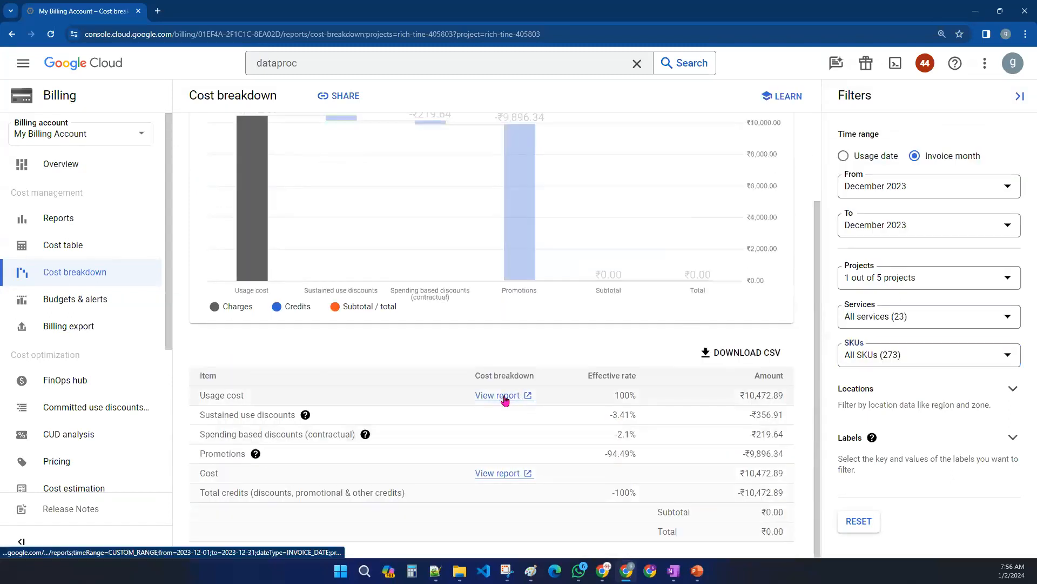
{"action": "left_click", "coordinate": [504, 397]}
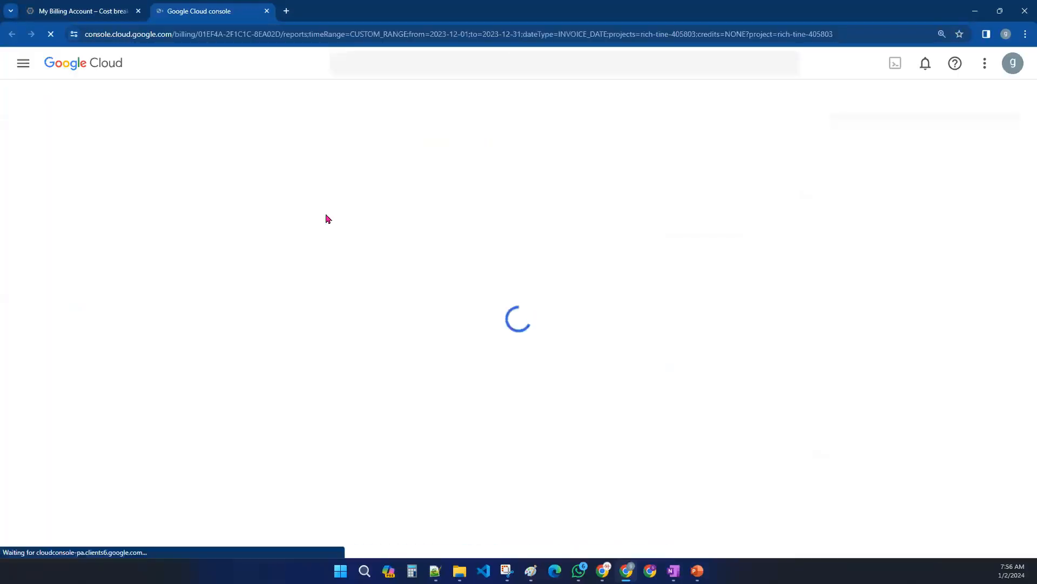
{"action": "left_click", "coordinate": [115, 11]}
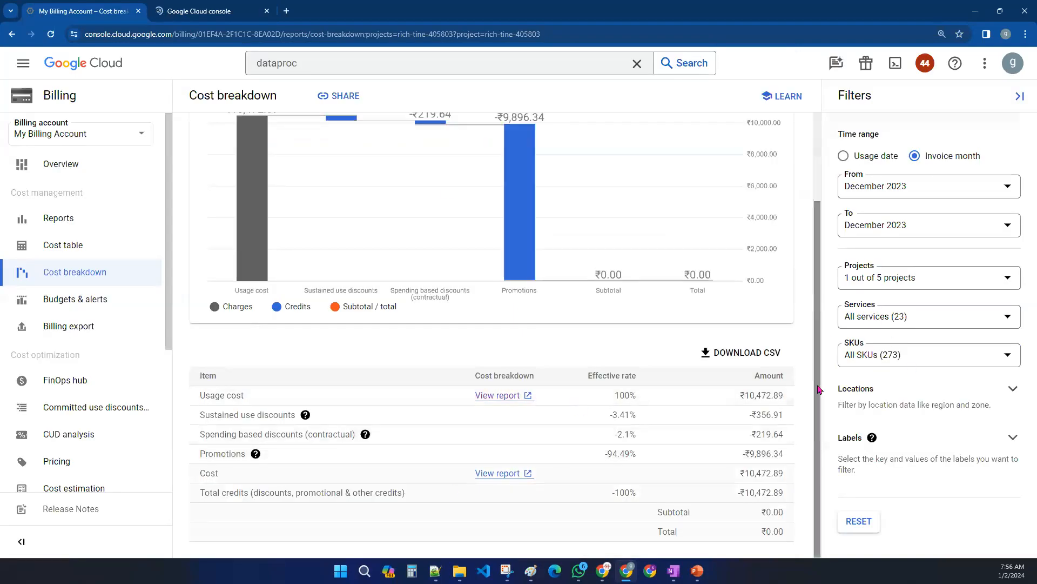
{"action": "scroll", "coordinate": [867, 281], "scroll_direction": "up", "scroll_amount": 2}
{"action": "left_click", "coordinate": [865, 157]}
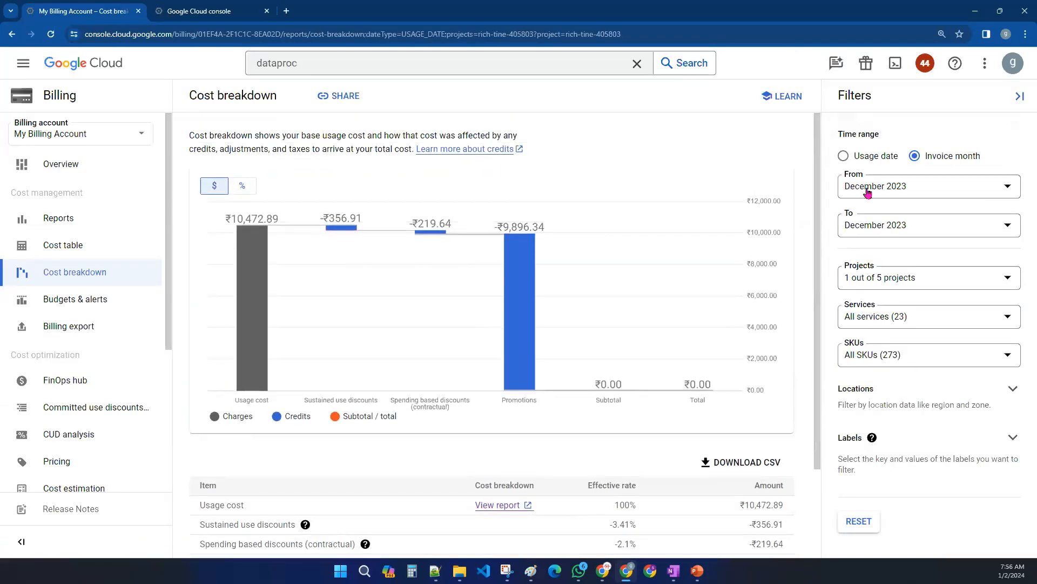
{"action": "left_click", "coordinate": [224, 8]}
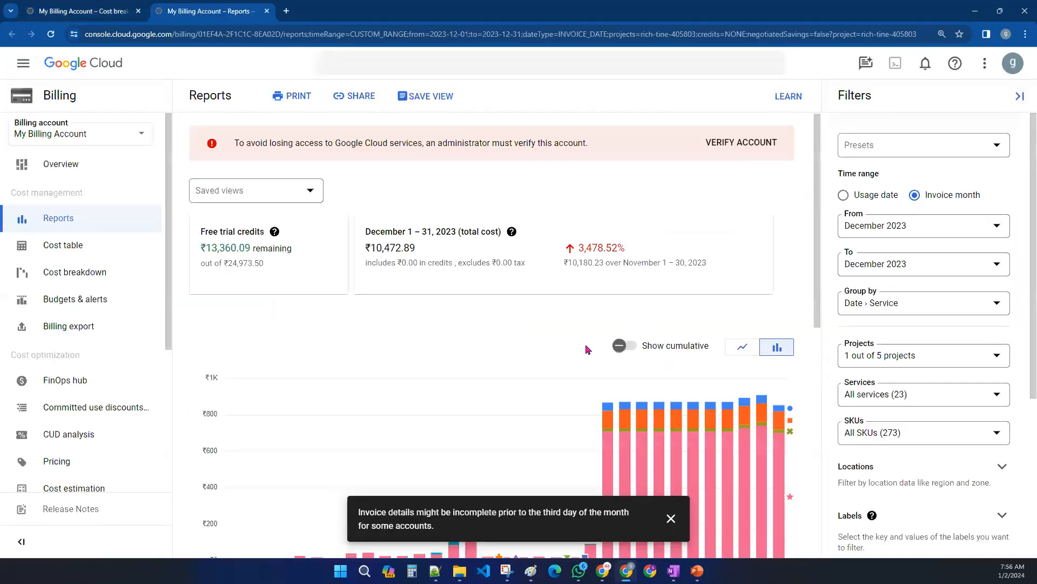
- Dismiss the invoice notice and expand the December 31, 2023 row in the report table to see its services
{"action": "scroll", "coordinate": [491, 382], "scroll_direction": "down", "scroll_amount": 5}
{"action": "scroll", "coordinate": [490, 382], "scroll_direction": "down", "scroll_amount": 4}
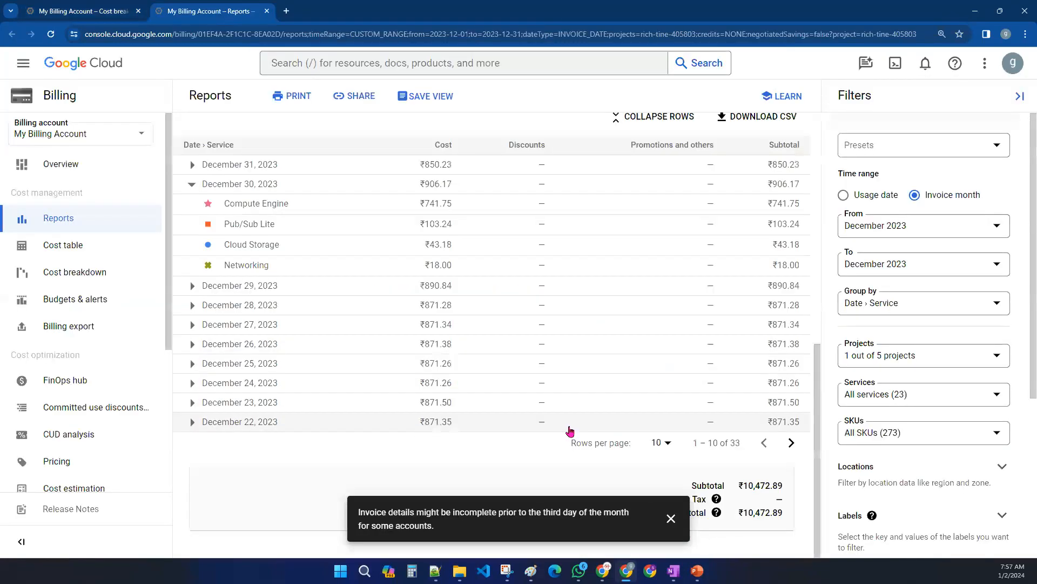
{"action": "left_click", "coordinate": [671, 518]}
{"action": "scroll", "coordinate": [488, 443], "scroll_direction": "up", "scroll_amount": 1}
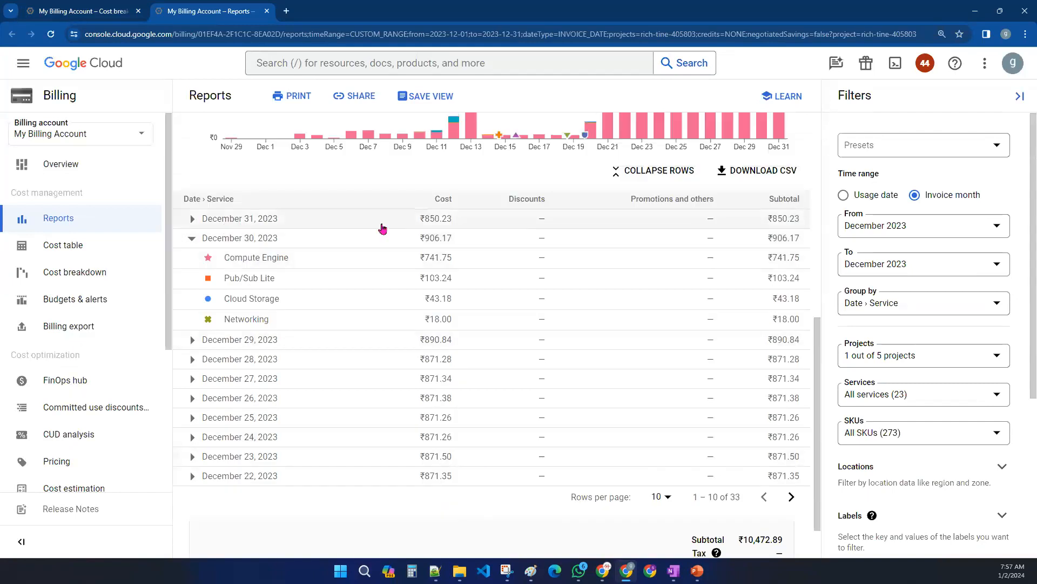
{"action": "left_click_drag", "start_coordinate": [418, 221], "coordinate": [459, 228]}
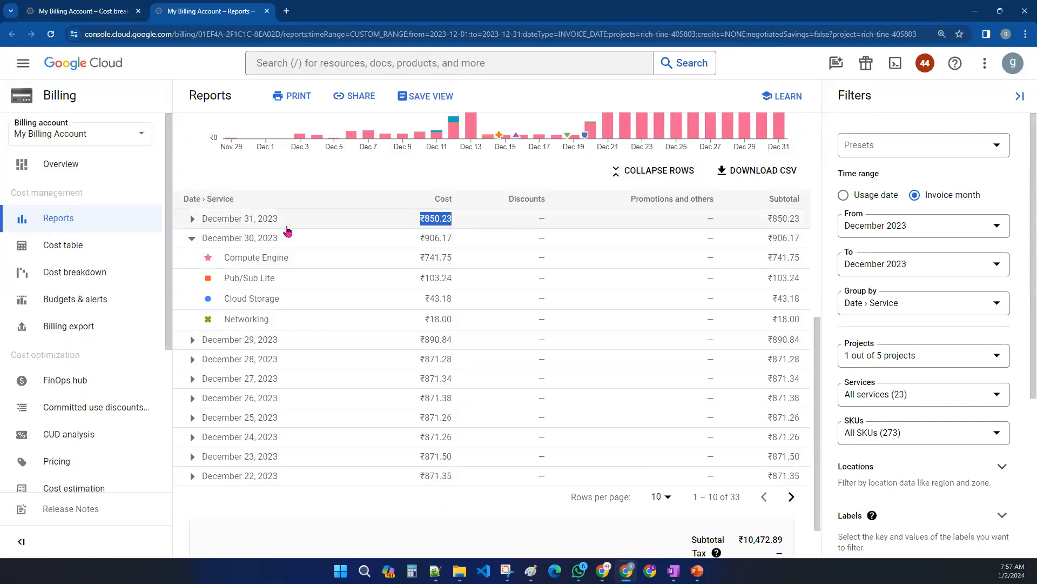
{"action": "left_click", "coordinate": [193, 220]}
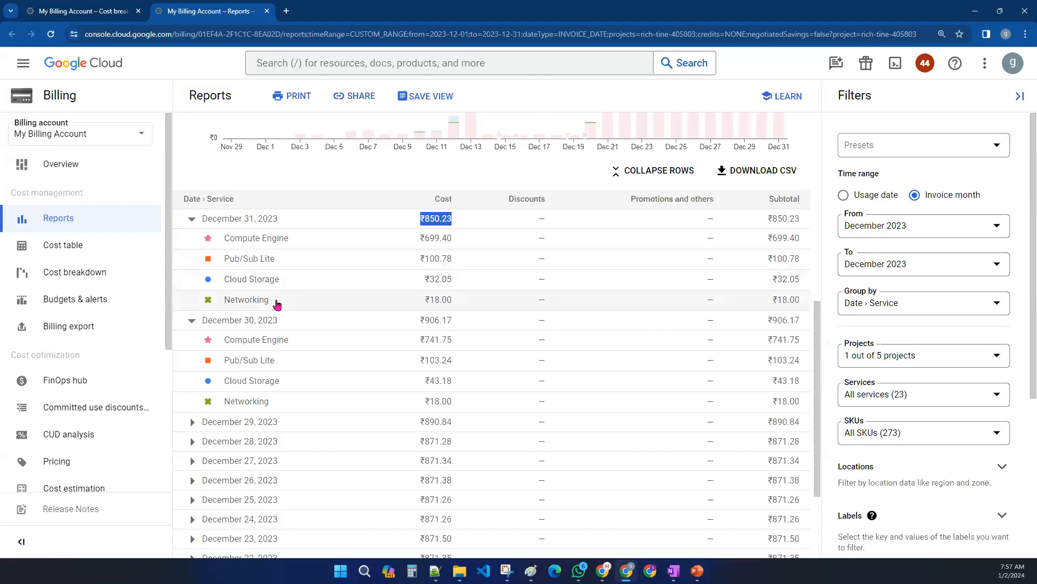
{"action": "left_click_drag", "start_coordinate": [414, 245], "coordinate": [456, 243]}
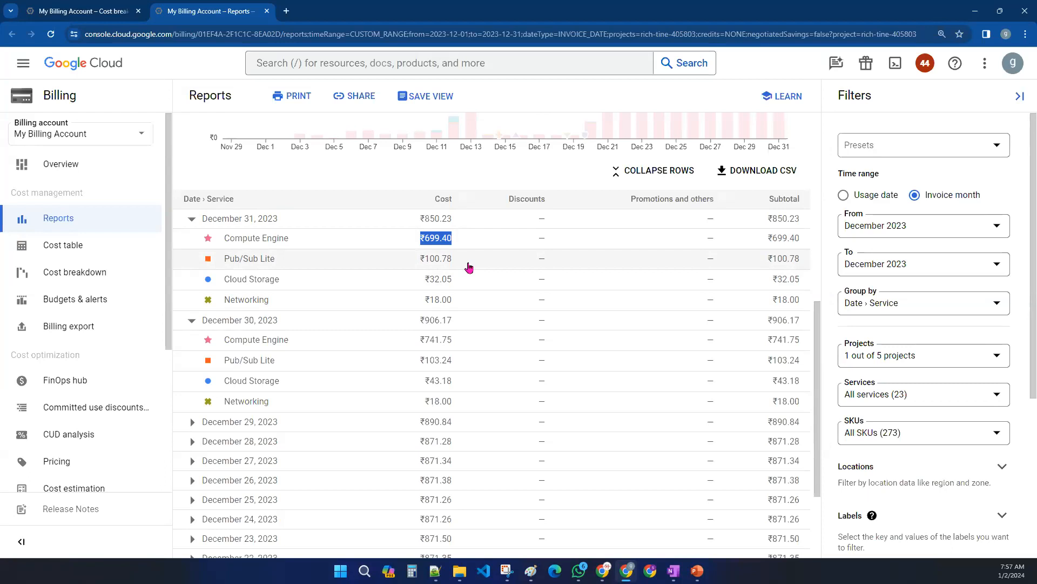
{"action": "left_click_drag", "start_coordinate": [420, 368], "coordinate": [459, 368]}
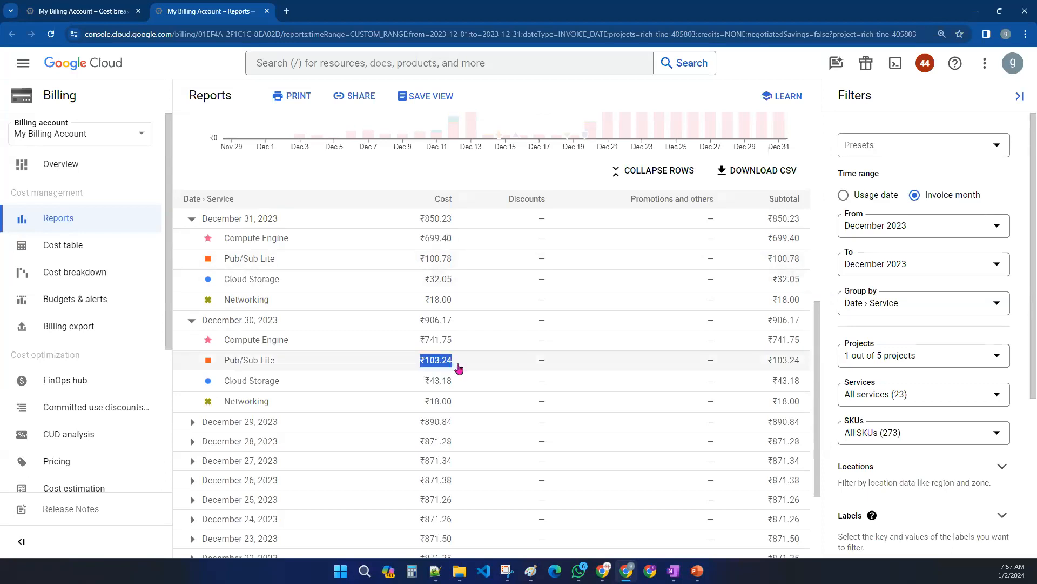
- Expand the December 22, 2023 row in the report table to see its per-service costs
{"action": "scroll", "coordinate": [482, 370], "scroll_direction": "down", "scroll_amount": 1}
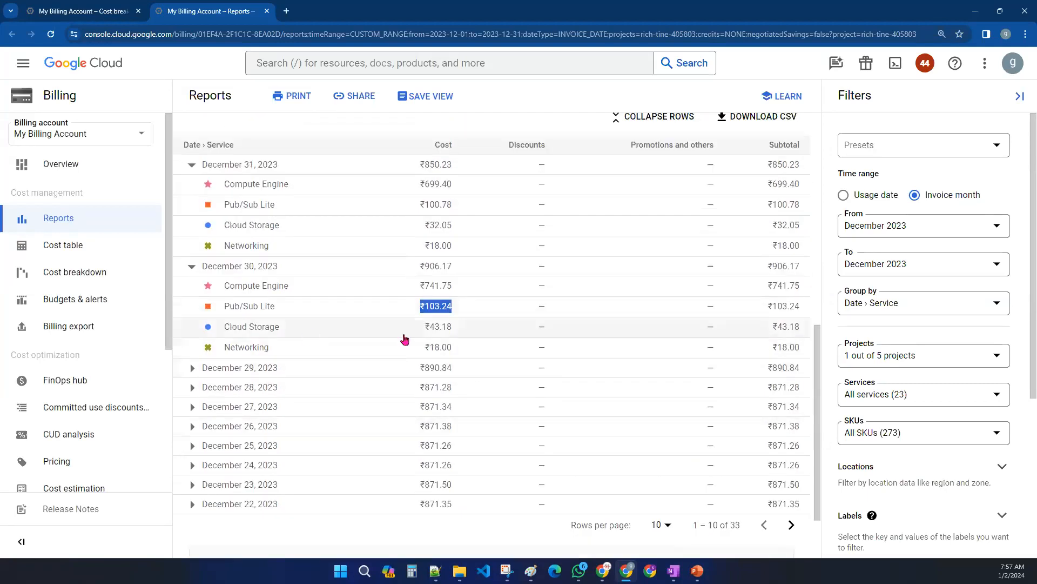
{"action": "scroll", "coordinate": [397, 337], "scroll_direction": "up", "scroll_amount": 2}
{"action": "scroll", "coordinate": [325, 305], "scroll_direction": "down", "scroll_amount": 2}
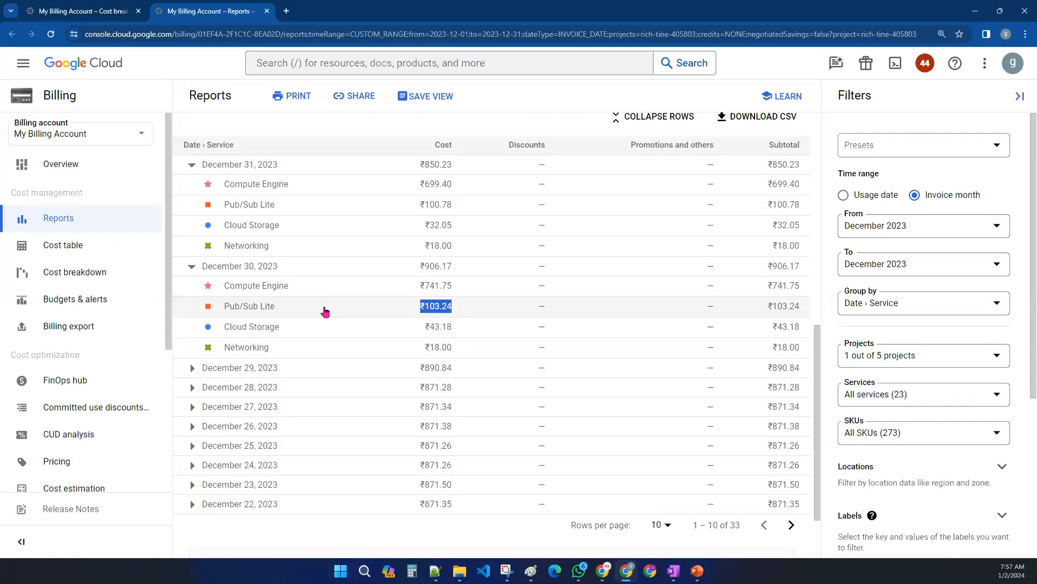
{"action": "left_click_drag", "start_coordinate": [279, 168], "coordinate": [290, 191]}
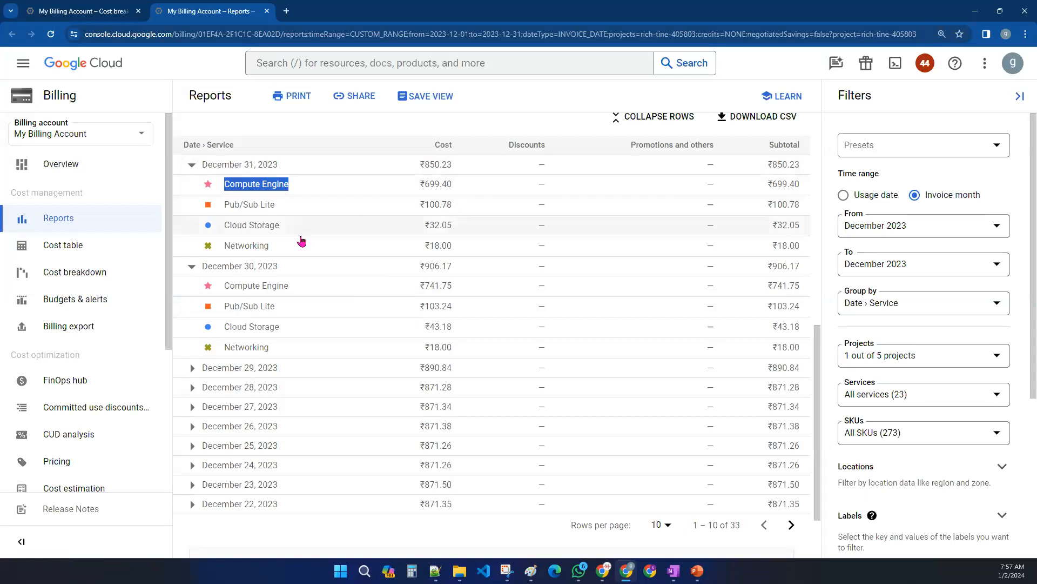
{"action": "scroll", "coordinate": [301, 241], "scroll_direction": "down", "scroll_amount": 2}
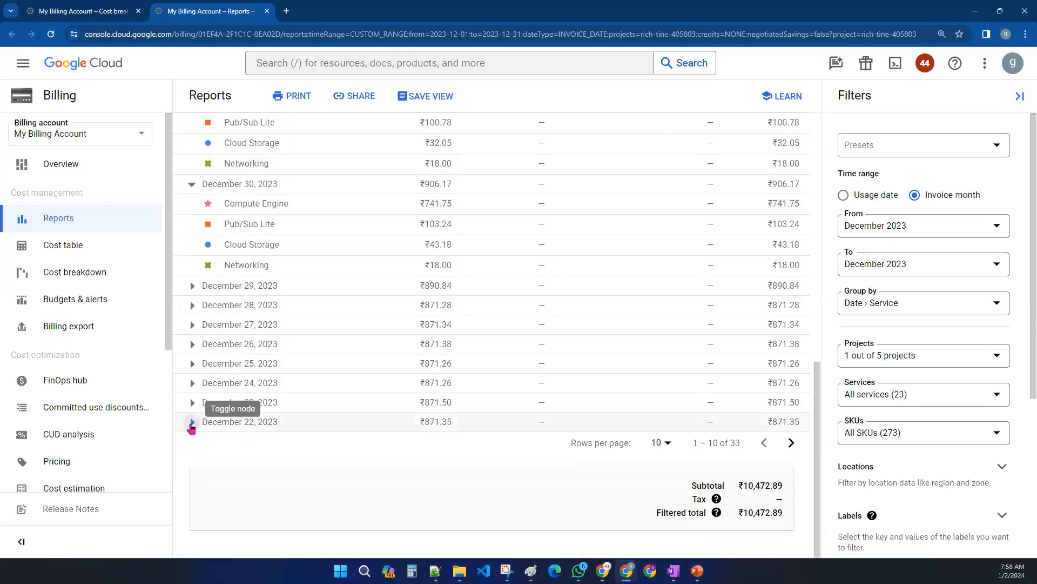
{"action": "left_click", "coordinate": [192, 422]}
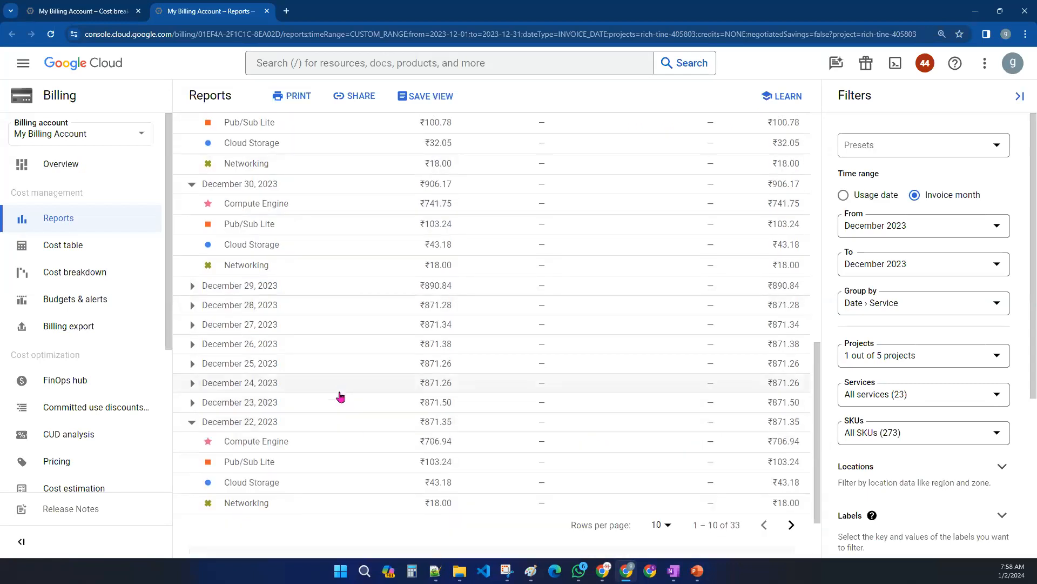
{"action": "scroll", "coordinate": [330, 446], "scroll_direction": "down", "scroll_amount": 1}
{"action": "scroll", "coordinate": [331, 446], "scroll_direction": "up", "scroll_amount": 7}
{"action": "scroll", "coordinate": [329, 446], "scroll_direction": "down", "scroll_amount": 3}
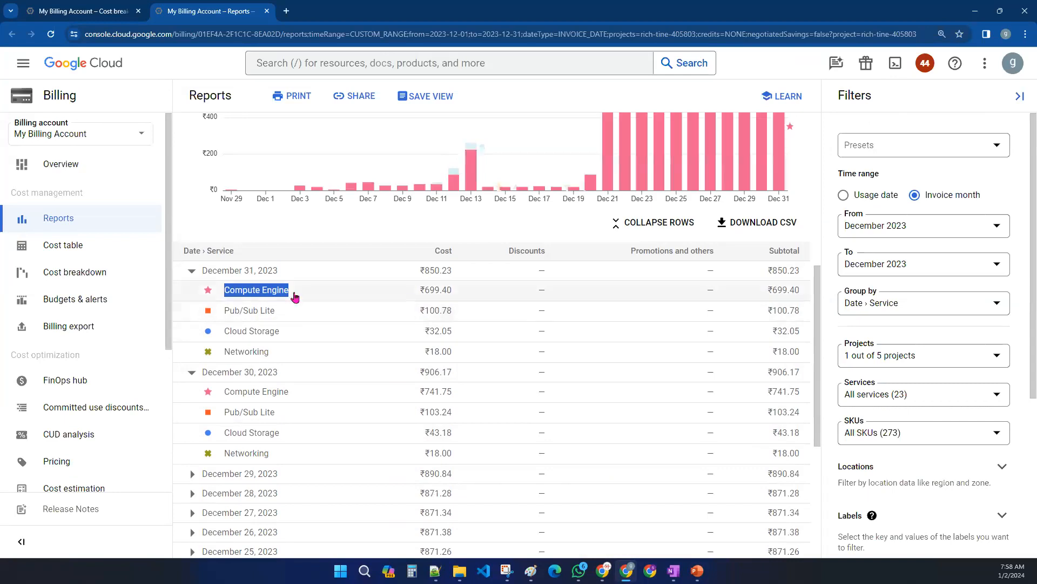
- Expand the December 29 and December 28, 2023 rows to compare their service costs
{"action": "left_click", "coordinate": [311, 299]}
{"action": "left_click_drag", "start_coordinate": [412, 394], "coordinate": [499, 395]}
{"action": "scroll", "coordinate": [342, 394], "scroll_direction": "down", "scroll_amount": 2}
{"action": "left_click", "coordinate": [192, 365]}
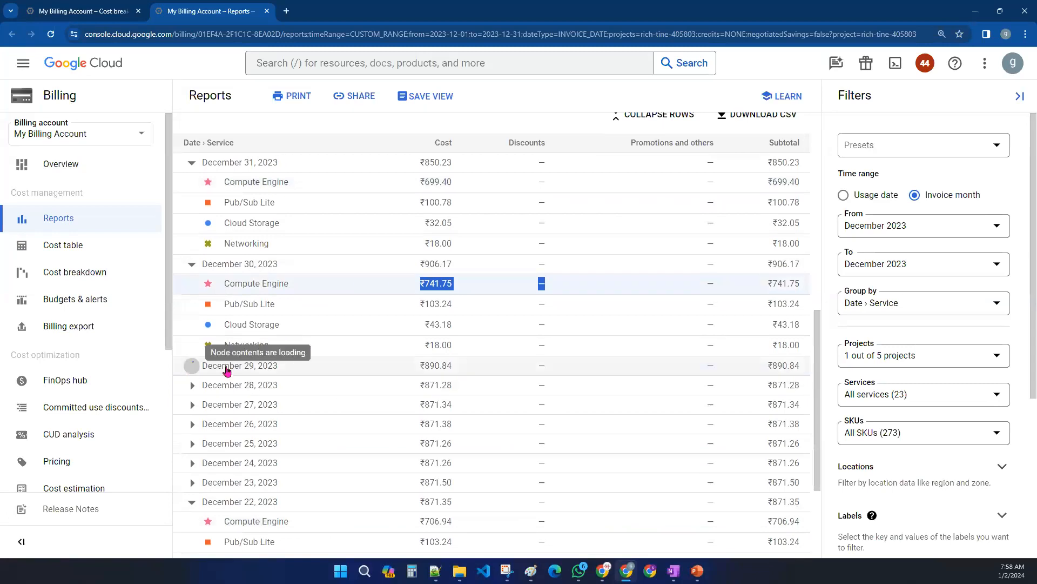
{"action": "scroll", "coordinate": [286, 346], "scroll_direction": "down", "scroll_amount": 1}
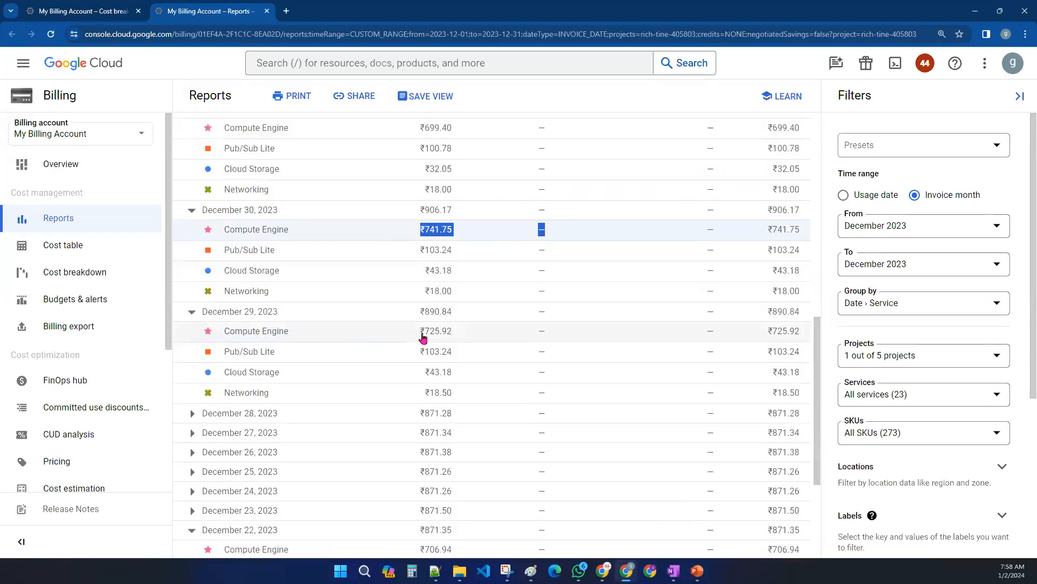
{"action": "scroll", "coordinate": [405, 341], "scroll_direction": "down", "scroll_amount": 3}
{"action": "left_click", "coordinate": [192, 251]}
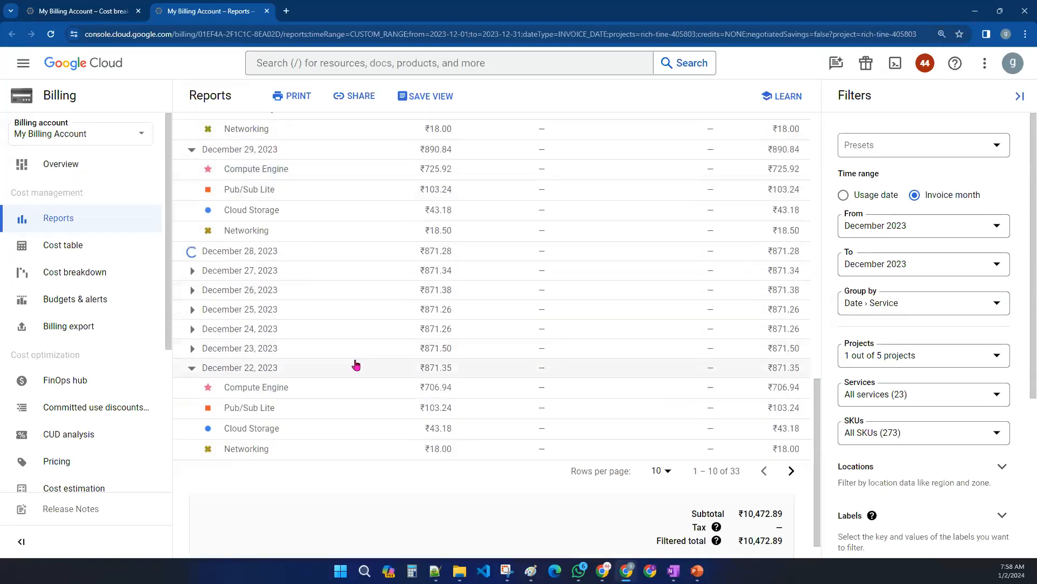
- Expand the December 27 and December 26, 2023 rows and scroll through the daily service costs
{"action": "scroll", "coordinate": [193, 354], "scroll_direction": "down", "scroll_amount": 2}
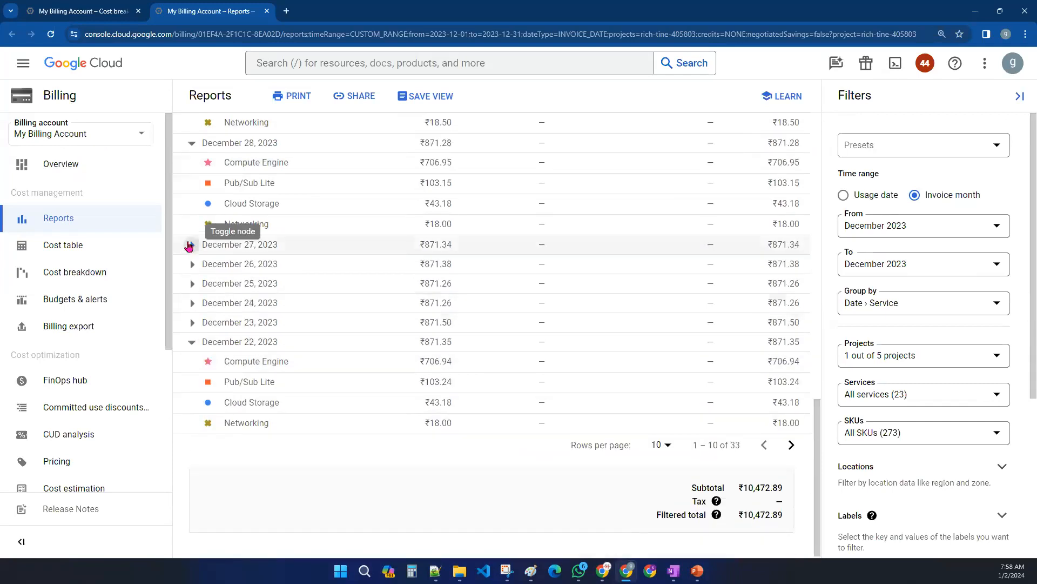
{"action": "left_click", "coordinate": [193, 246]}
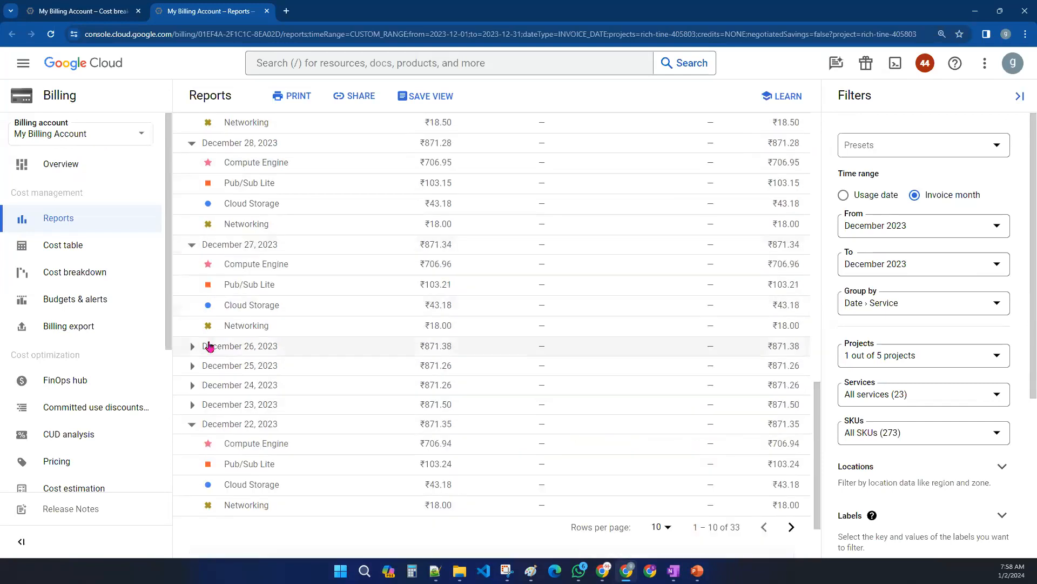
{"action": "left_click", "coordinate": [192, 346]}
{"action": "scroll", "coordinate": [370, 318], "scroll_direction": "down", "scroll_amount": 2}
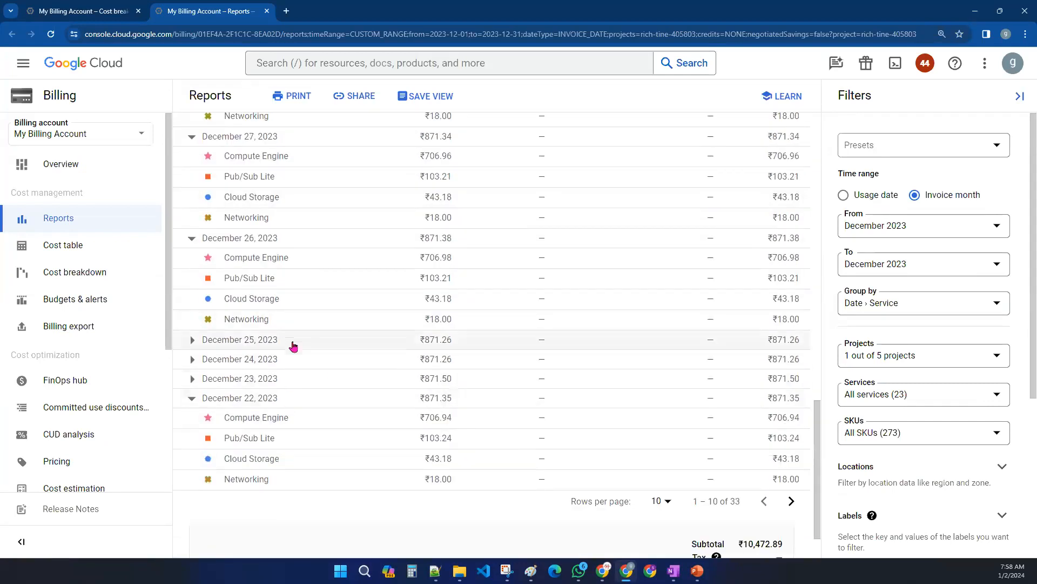
{"action": "scroll", "coordinate": [294, 340], "scroll_direction": "up", "scroll_amount": 4}
{"action": "scroll", "coordinate": [294, 340], "scroll_direction": "up", "scroll_amount": 7}
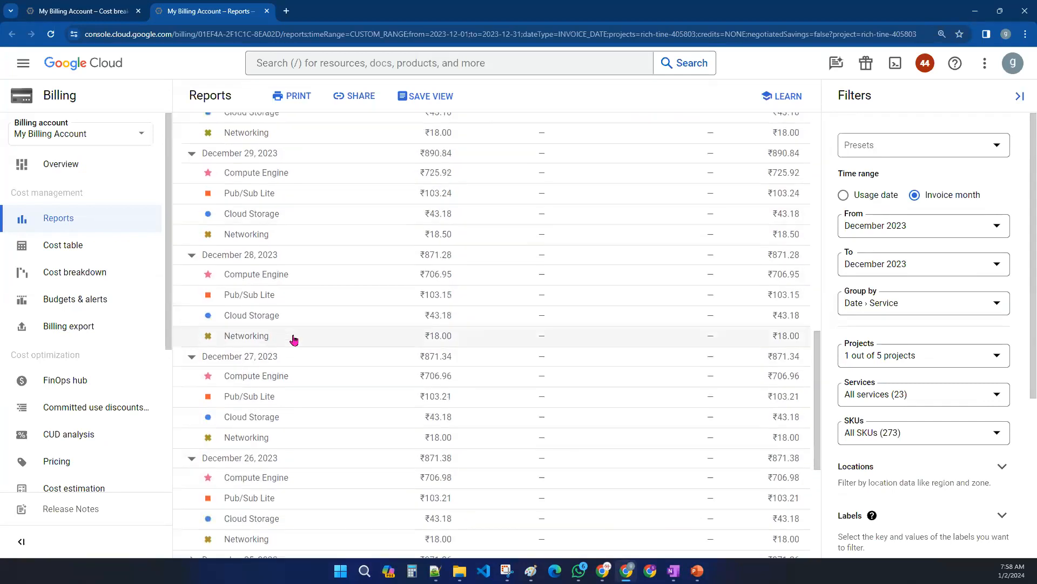
{"action": "scroll", "coordinate": [294, 340], "scroll_direction": "down", "scroll_amount": 1}
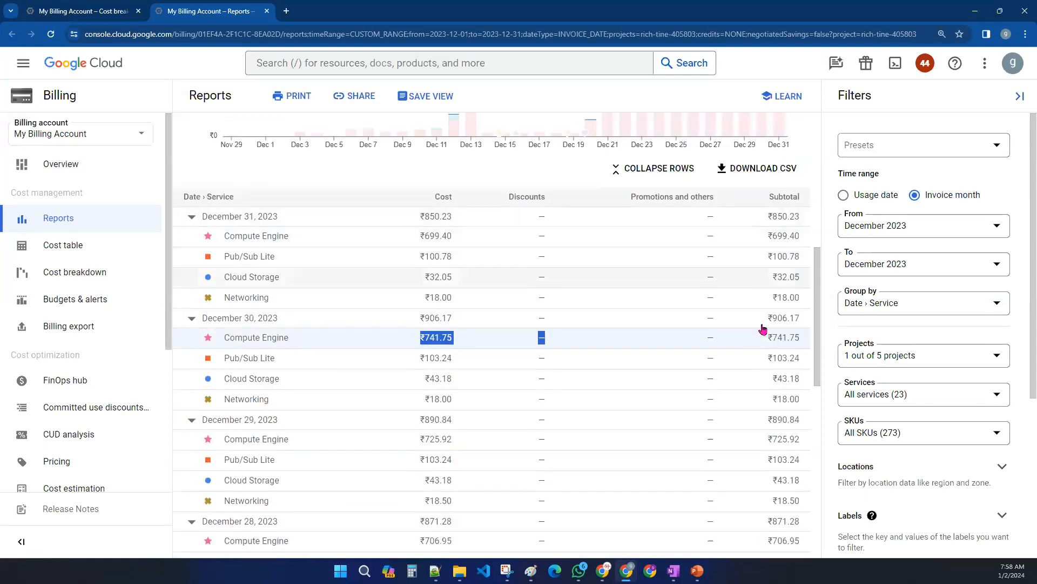
{"action": "scroll", "coordinate": [576, 437], "scroll_direction": "down", "scroll_amount": 10}
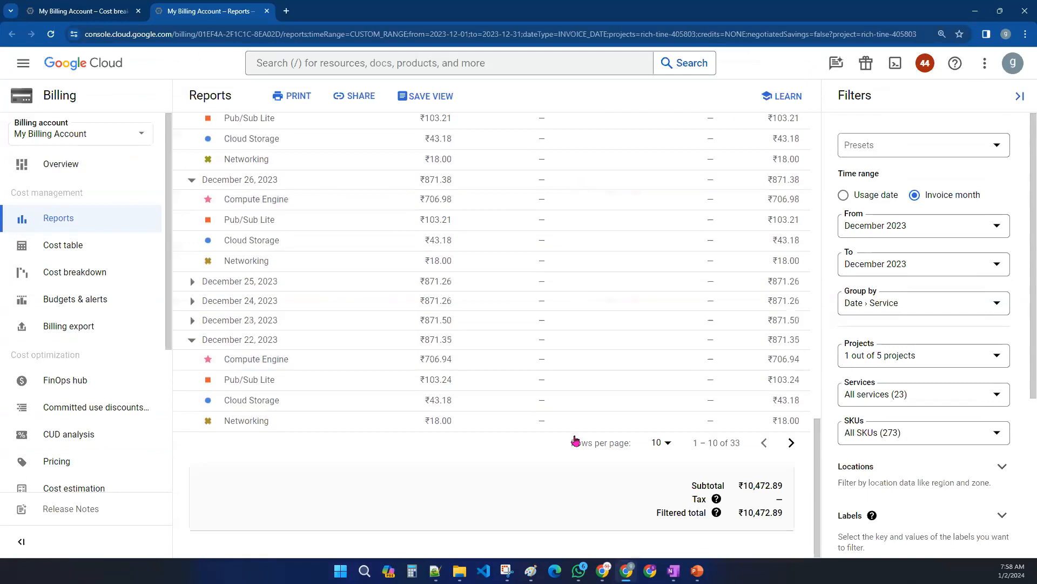
{"action": "scroll", "coordinate": [498, 359], "scroll_direction": "up", "scroll_amount": 2}
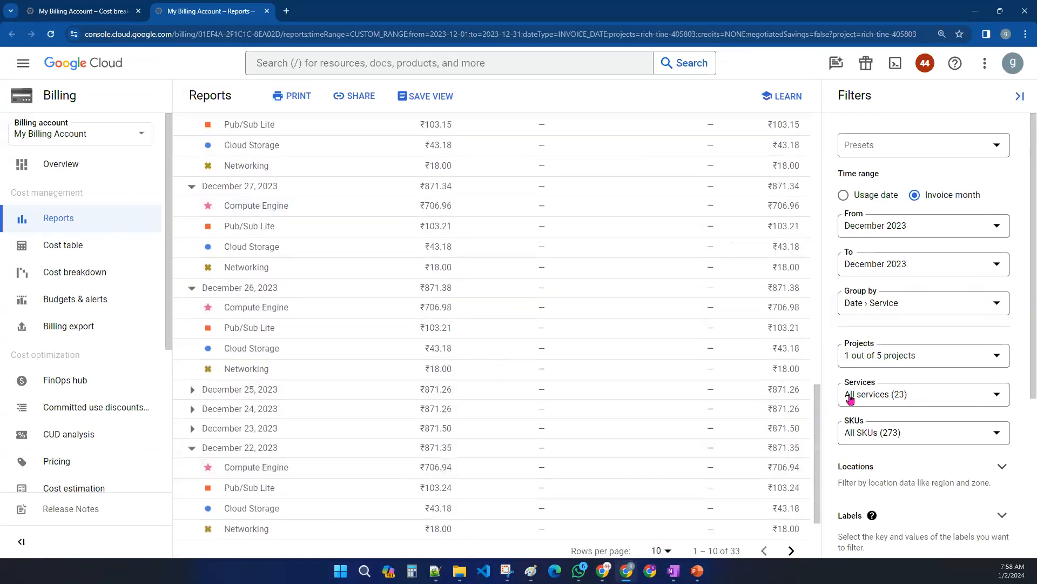
- Open the Services and Projects filter lists of the cost report and scroll the report to examine them
{"action": "left_click", "coordinate": [903, 396]}
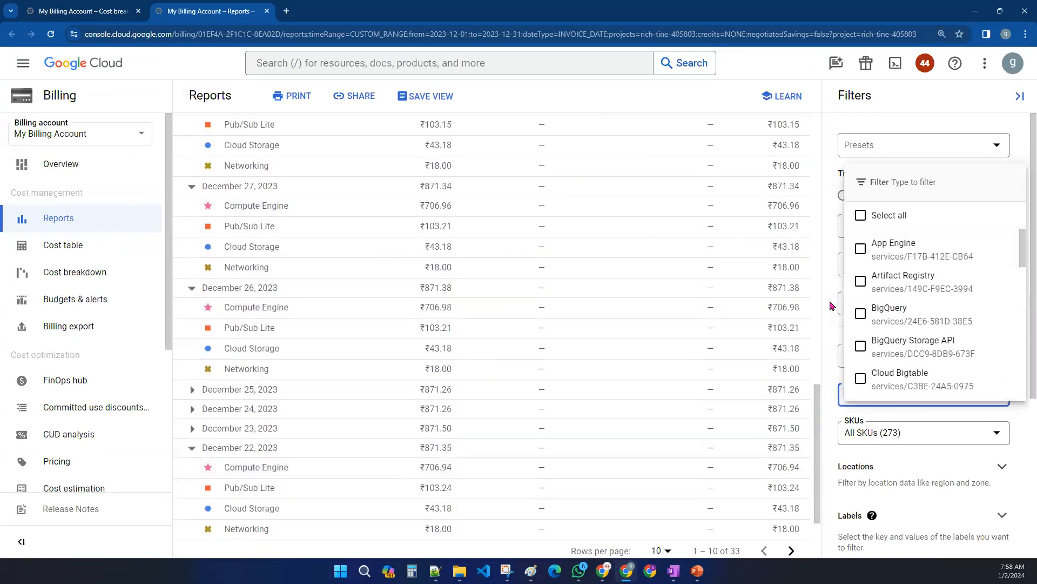
{"action": "left_click", "coordinate": [886, 358]}
{"action": "left_click", "coordinate": [887, 357]}
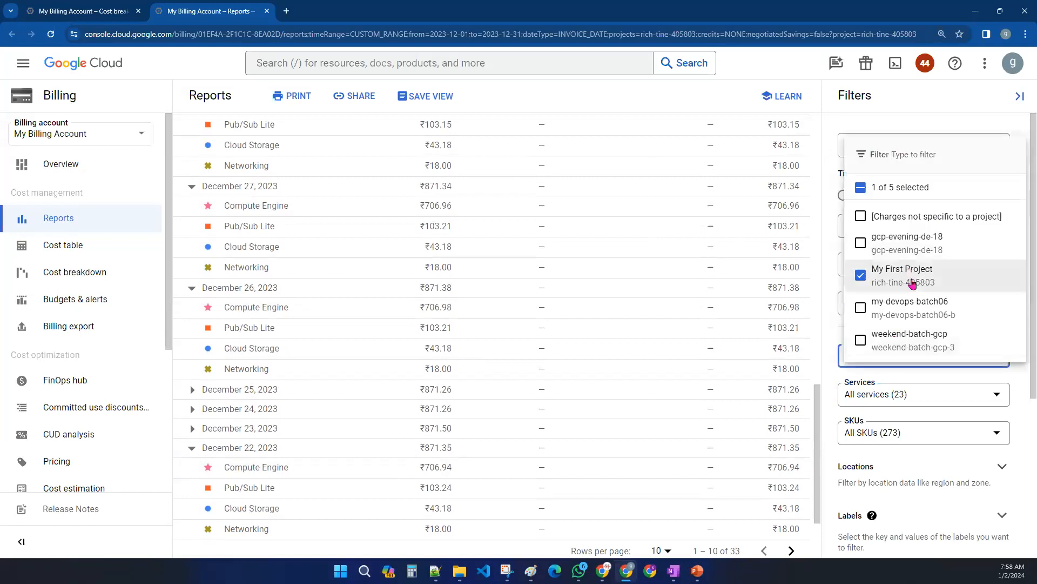
{"action": "left_click", "coordinate": [827, 328]}
{"action": "left_click", "coordinate": [864, 355]}
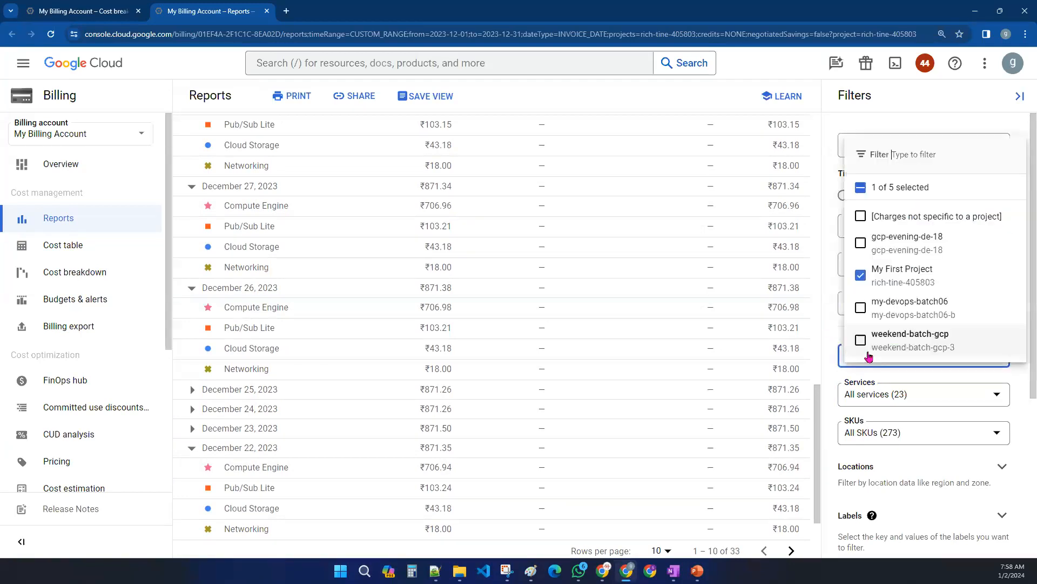
{"action": "left_click", "coordinate": [829, 283]}
{"action": "scroll", "coordinate": [528, 385], "scroll_direction": "up", "scroll_amount": 15}
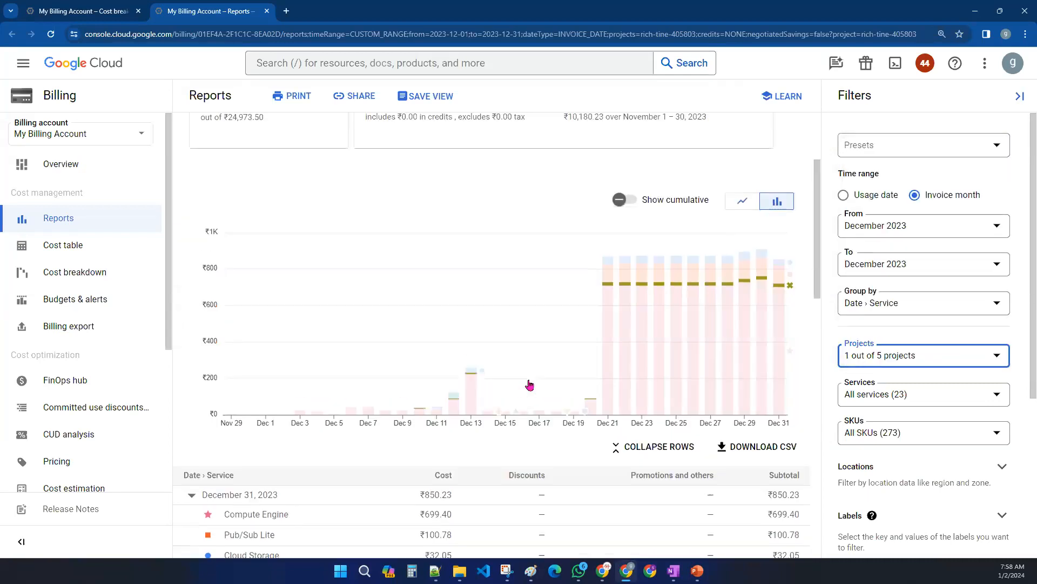
{"action": "scroll", "coordinate": [528, 385], "scroll_direction": "down", "scroll_amount": 2}
{"action": "scroll", "coordinate": [521, 359], "scroll_direction": "up", "scroll_amount": 2}
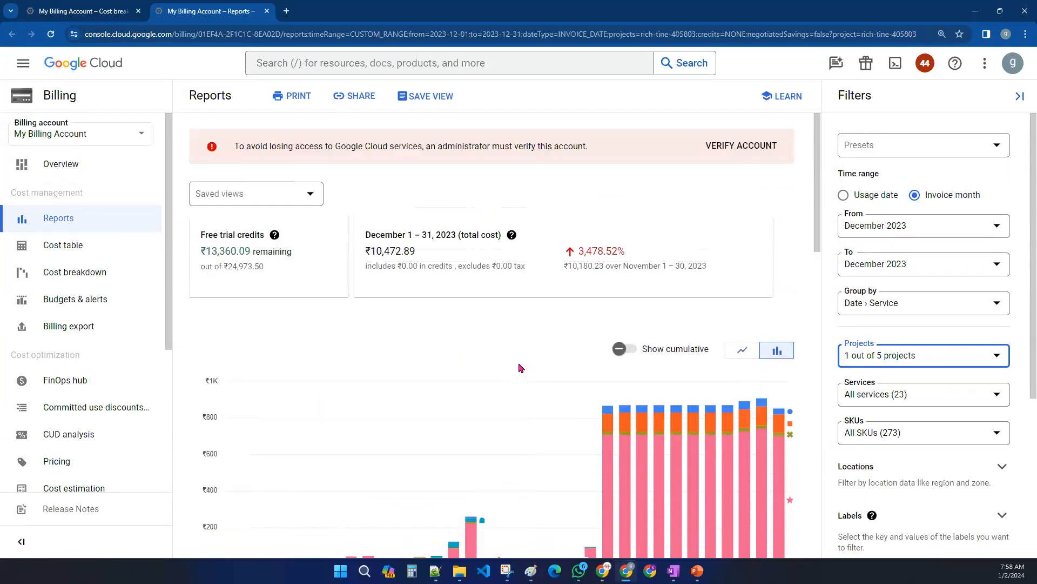
- Start a new budget named demo with a Monthly time range and continue to its Amount section
{"action": "left_click", "coordinate": [100, 312]}
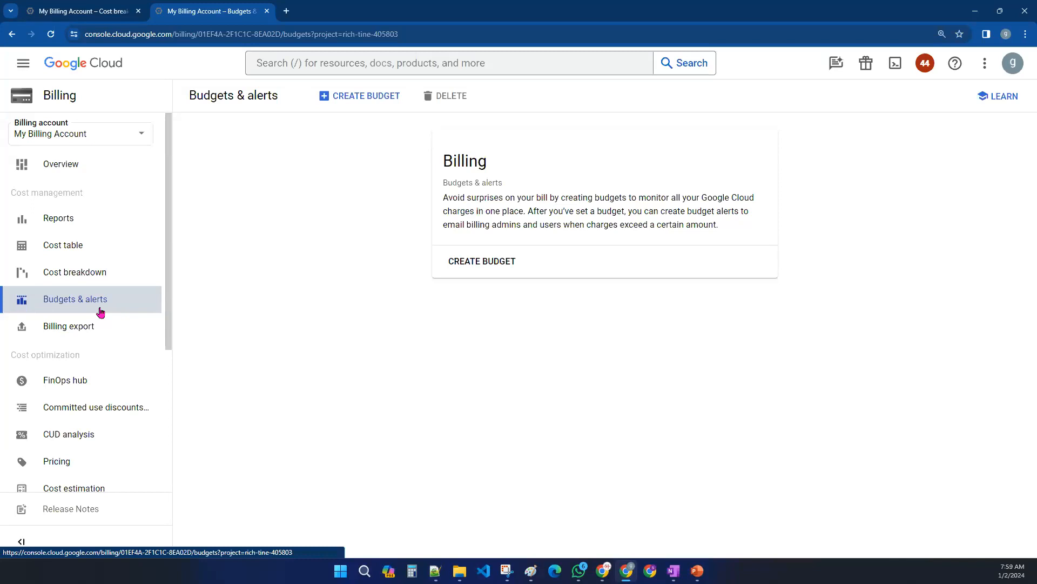
{"action": "left_click", "coordinate": [485, 266]}
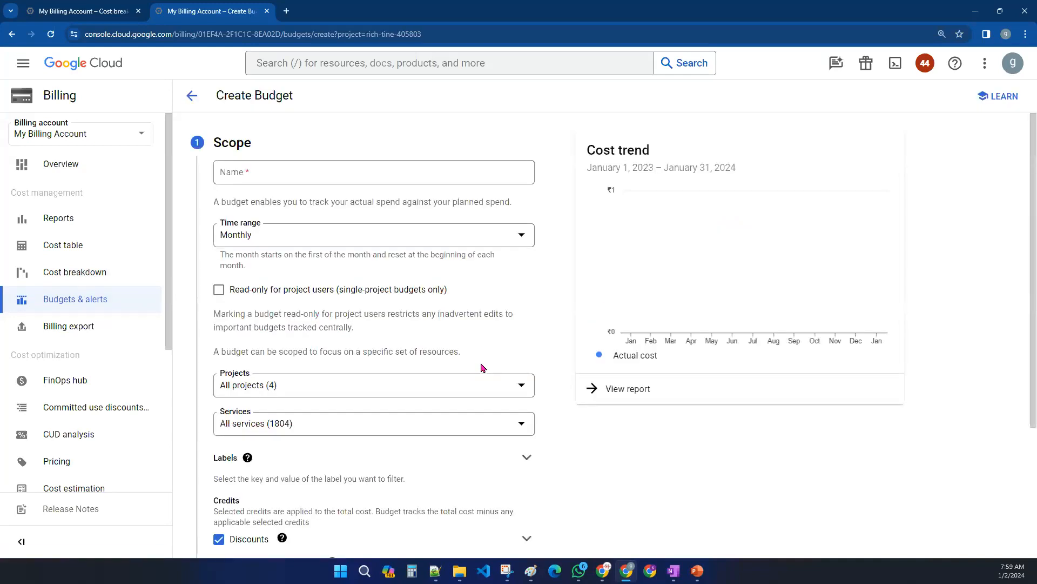
{"action": "left_click", "coordinate": [258, 173]}
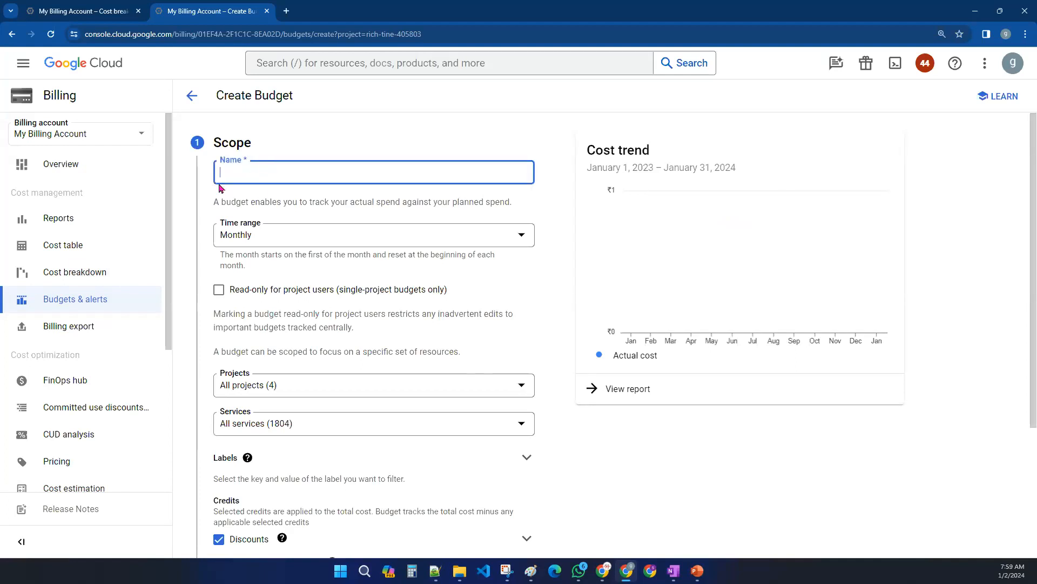
{"action": "scroll", "coordinate": [276, 200], "scroll_direction": "down", "scroll_amount": 1}
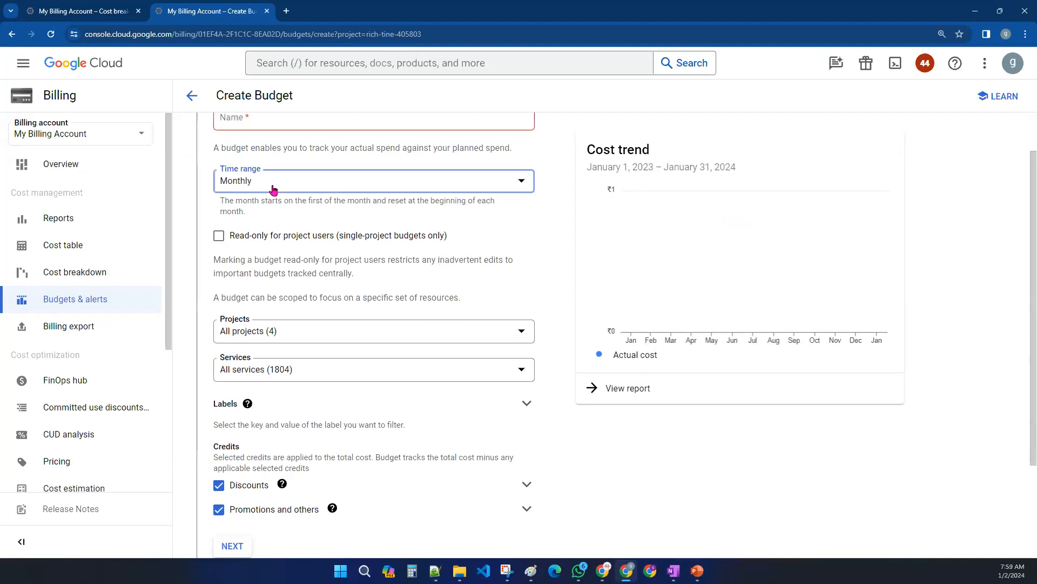
{"action": "left_click", "coordinate": [272, 187]}
{"action": "left_click", "coordinate": [262, 192]}
{"action": "scroll", "coordinate": [331, 297], "scroll_direction": "down", "scroll_amount": 3}
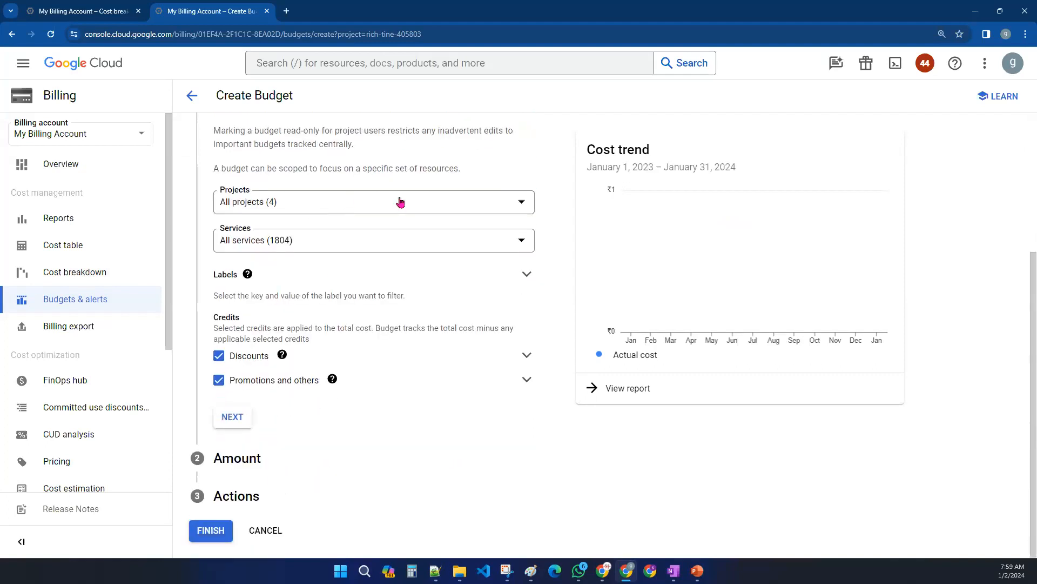
{"action": "left_click", "coordinate": [235, 424]}
{"action": "scroll", "coordinate": [355, 386], "scroll_direction": "up", "scroll_amount": 1}
{"action": "type", "text": "demo"}
{"action": "scroll", "coordinate": [292, 223], "scroll_direction": "down", "scroll_amount": 4}
{"action": "left_click", "coordinate": [233, 427]}
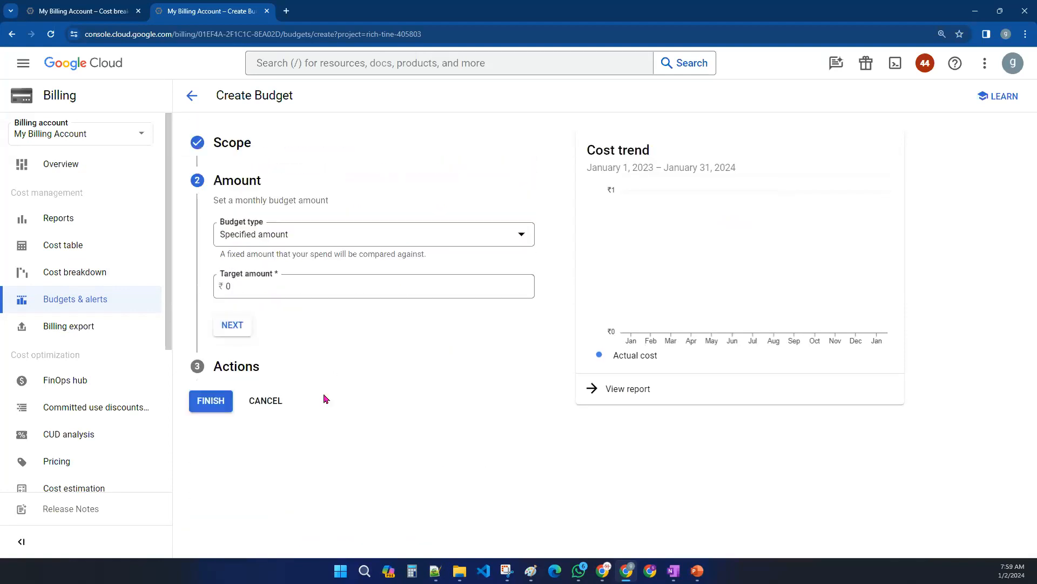
- Set the budget type to Specified amount with a target amount of 10000, then continue to Actions
{"action": "left_click", "coordinate": [315, 240]}
{"action": "left_click", "coordinate": [311, 248]}
{"action": "left_click", "coordinate": [259, 286]}
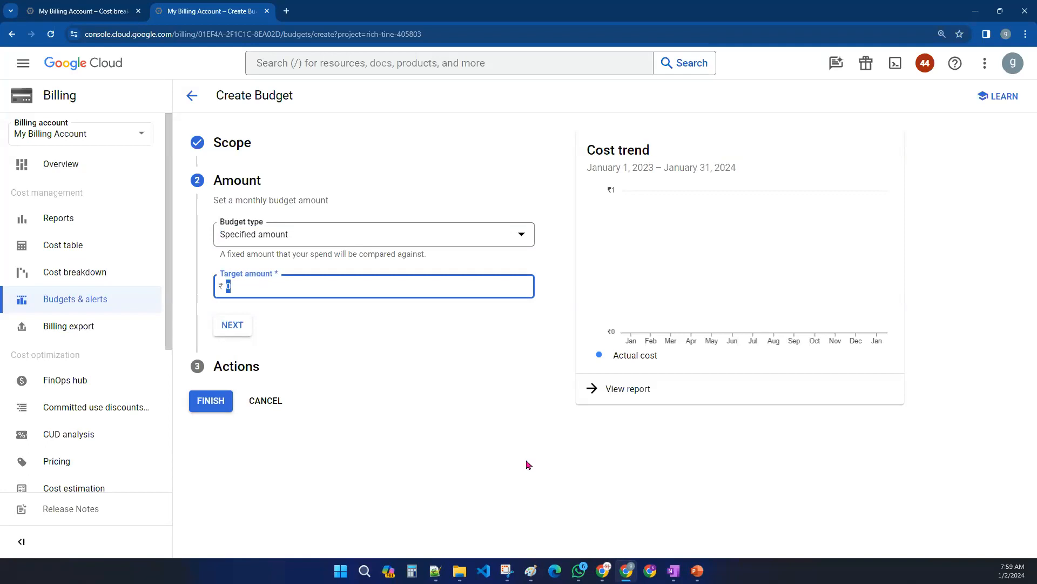
{"action": "type", "text": "10000"}
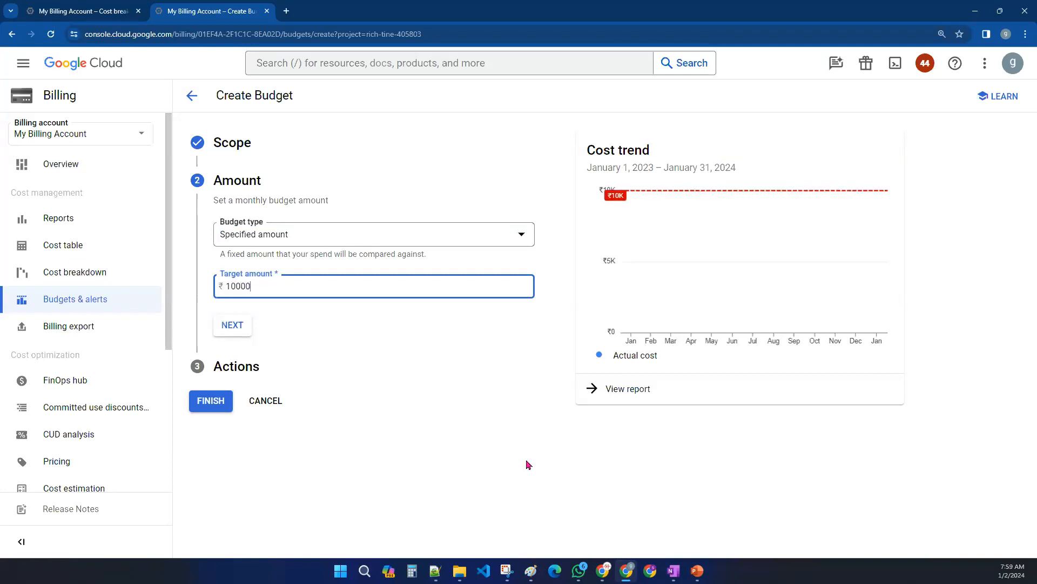
{"action": "left_click", "coordinate": [236, 330]}
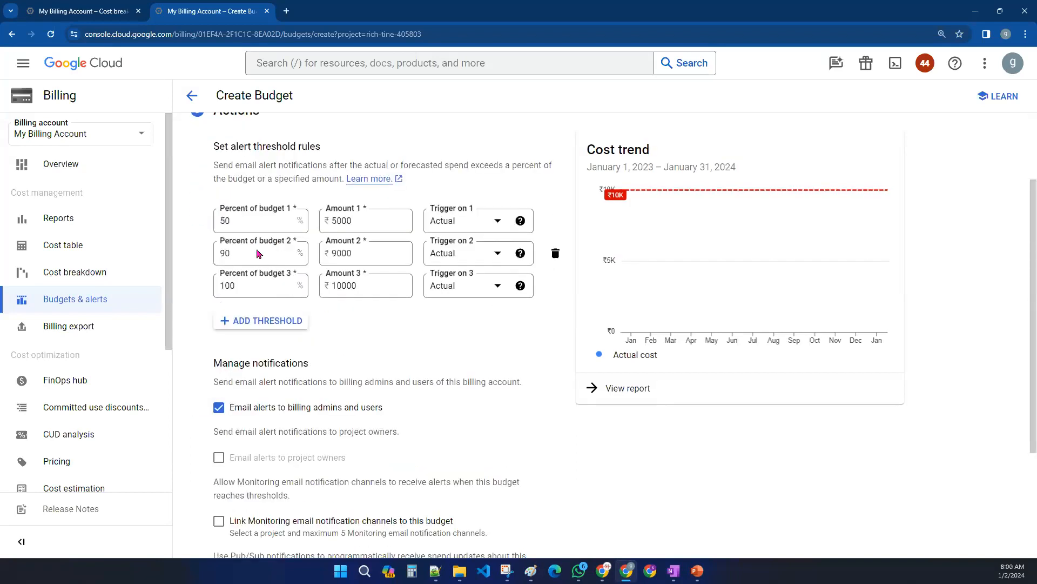
- Review the budget's alert threshold rules and notification options
{"action": "scroll", "coordinate": [436, 406], "scroll_direction": "up", "scroll_amount": 1}
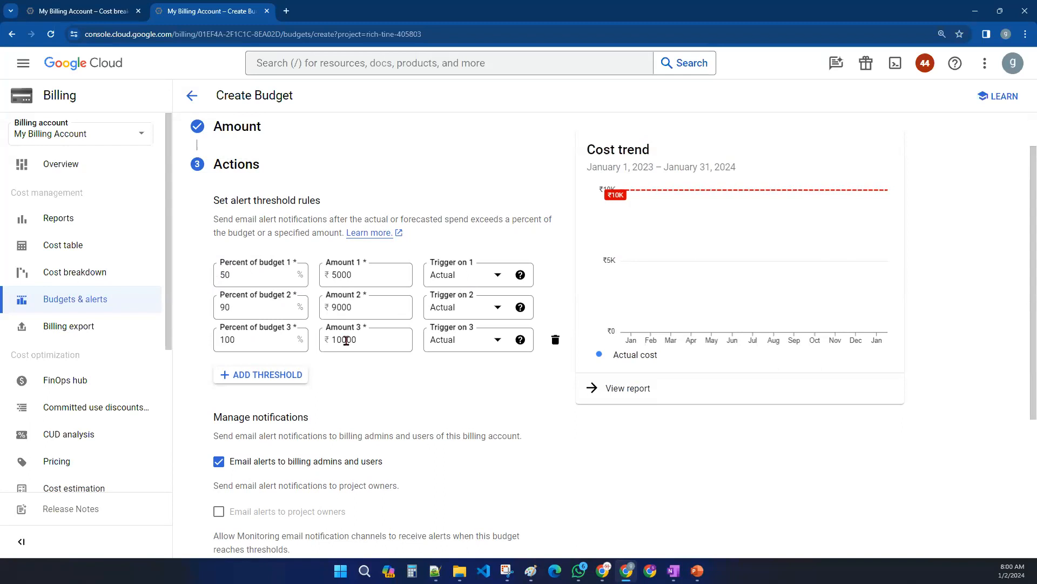
{"action": "scroll", "coordinate": [470, 358], "scroll_direction": "down", "scroll_amount": 1}
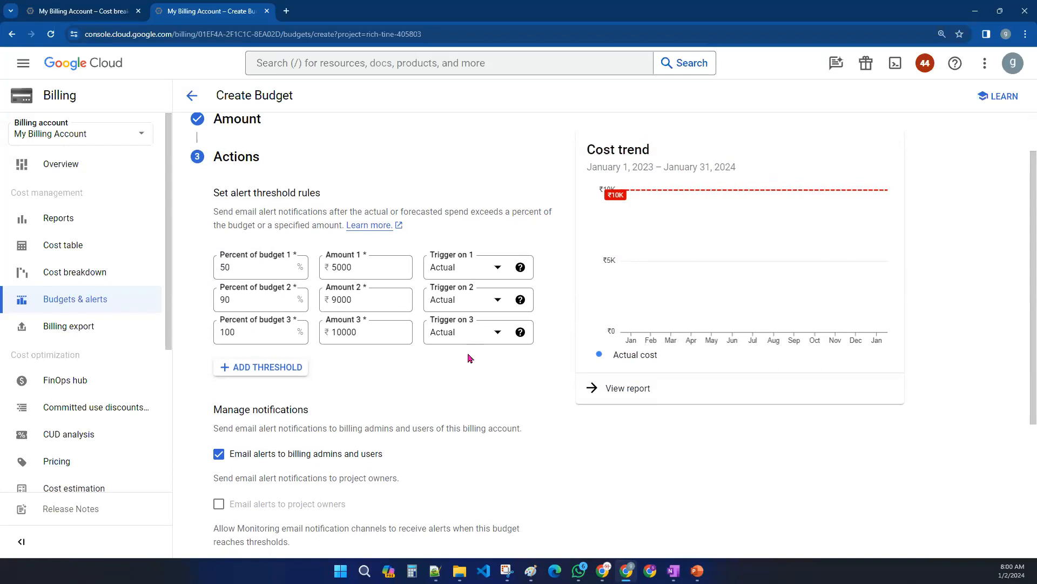
{"action": "scroll", "coordinate": [470, 358], "scroll_direction": "down", "scroll_amount": 4}
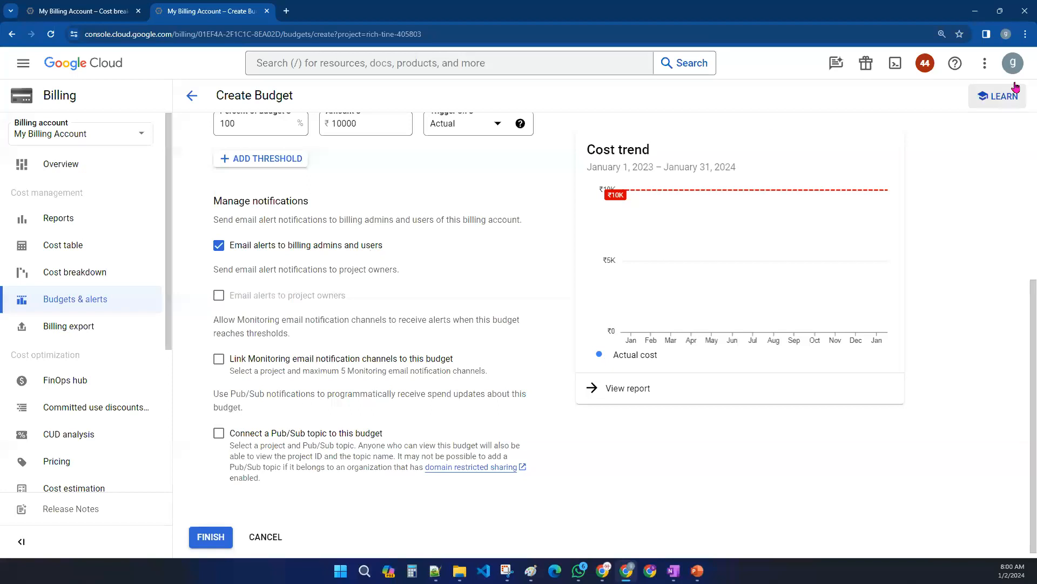
{"action": "left_click", "coordinate": [1013, 63]}
{"action": "left_click_drag", "start_coordinate": [891, 108], "coordinate": [1012, 110]}
{"action": "left_click", "coordinate": [732, 488]}
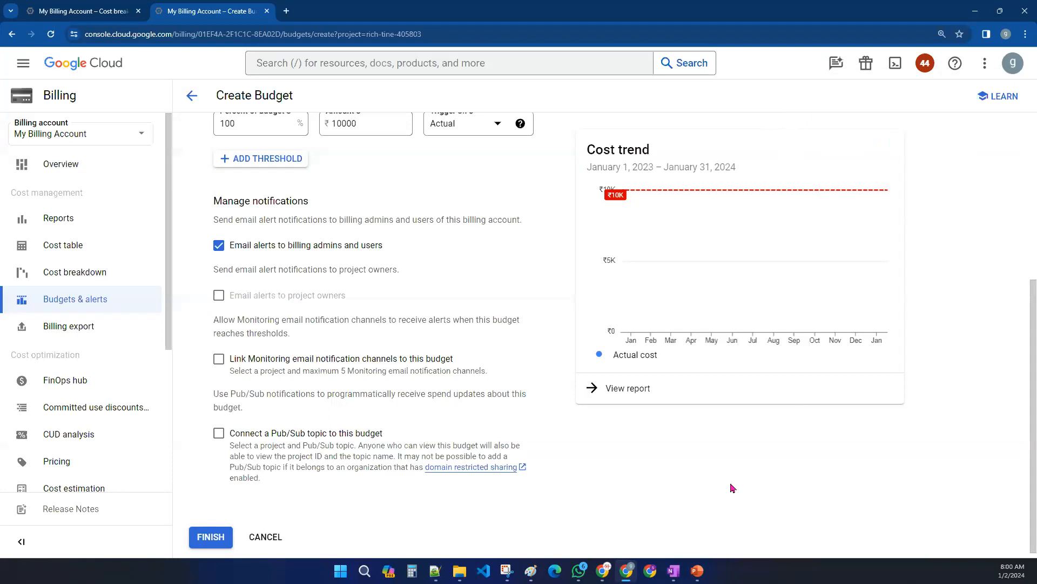
- Open Billing export and view its BigQuery export and File export tabs
{"action": "left_click", "coordinate": [86, 327]}
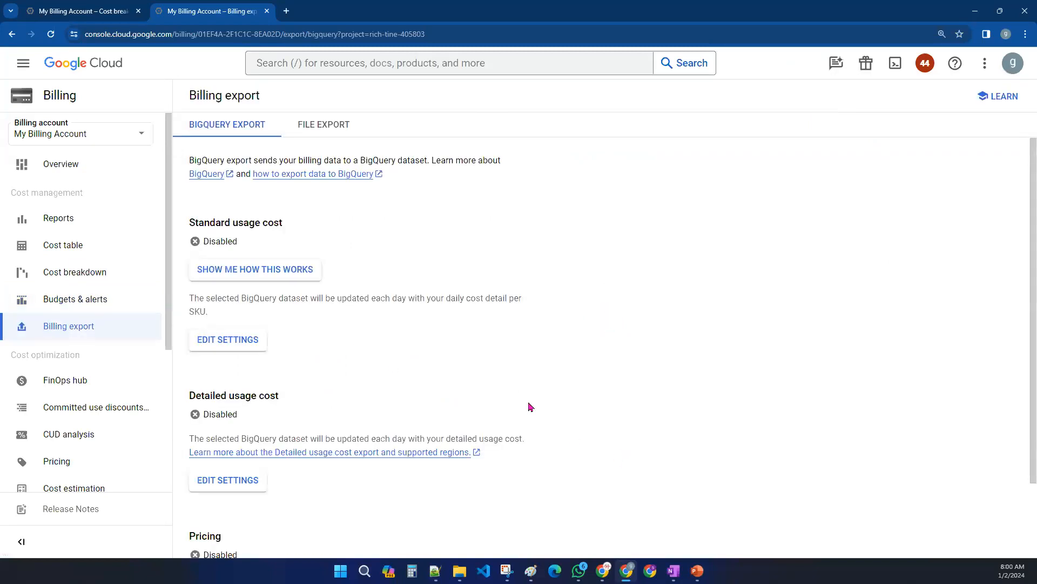
{"action": "scroll", "coordinate": [475, 395], "scroll_direction": "down", "scroll_amount": 2}
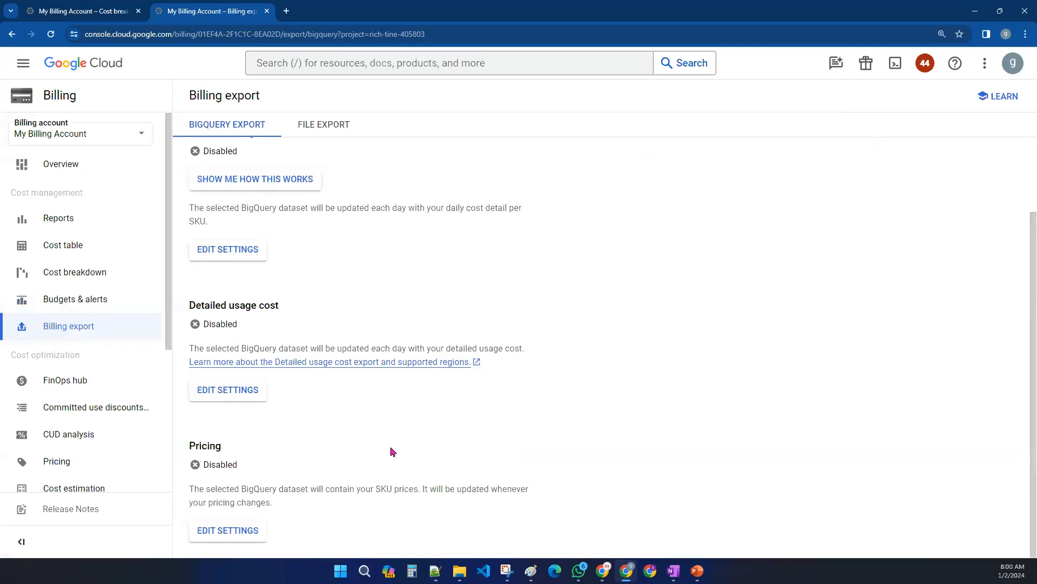
{"action": "scroll", "coordinate": [386, 427], "scroll_direction": "up", "scroll_amount": 2}
{"action": "left_click", "coordinate": [344, 128]}
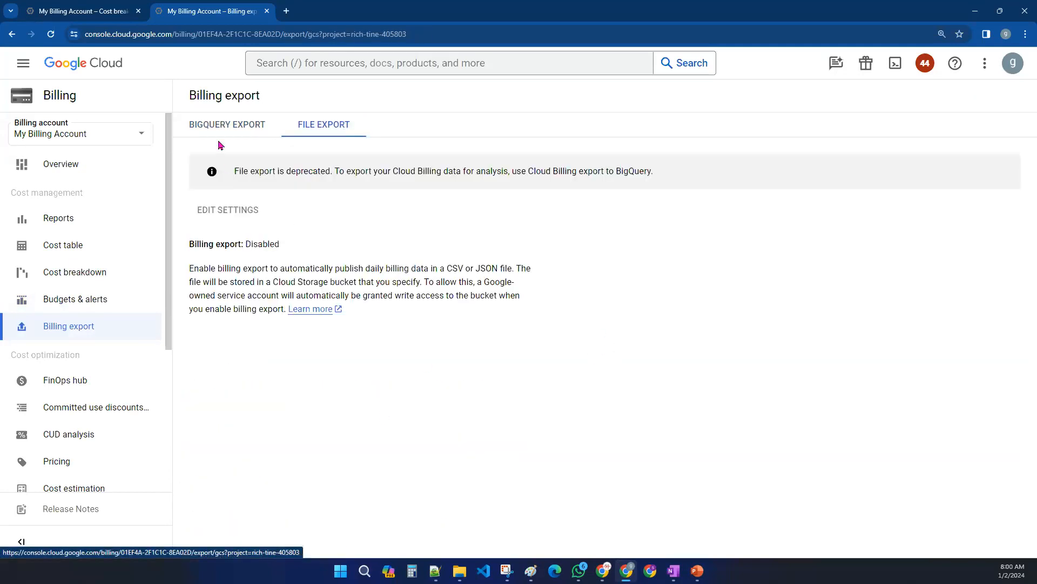
{"action": "left_click", "coordinate": [223, 120]}
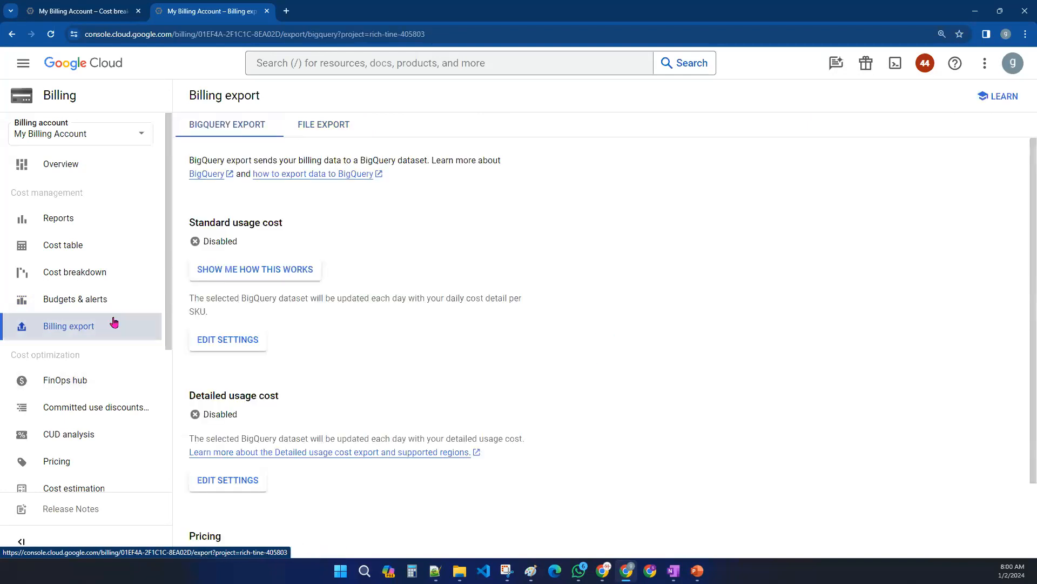
- Revisit the billing Reports page and the Budgets & alerts page
{"action": "left_click", "coordinate": [79, 222]}
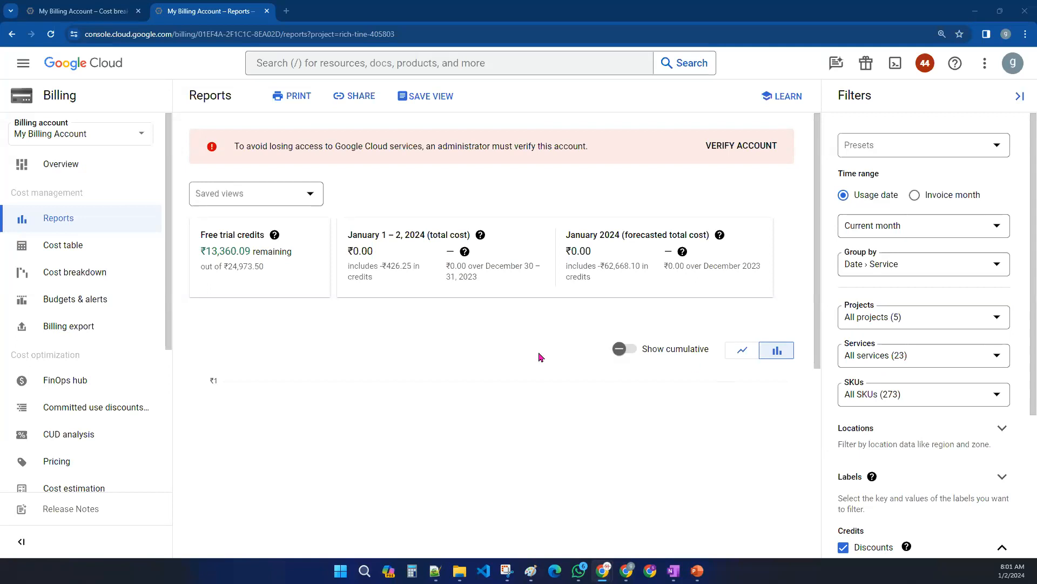
{"action": "left_click", "coordinate": [72, 307]}
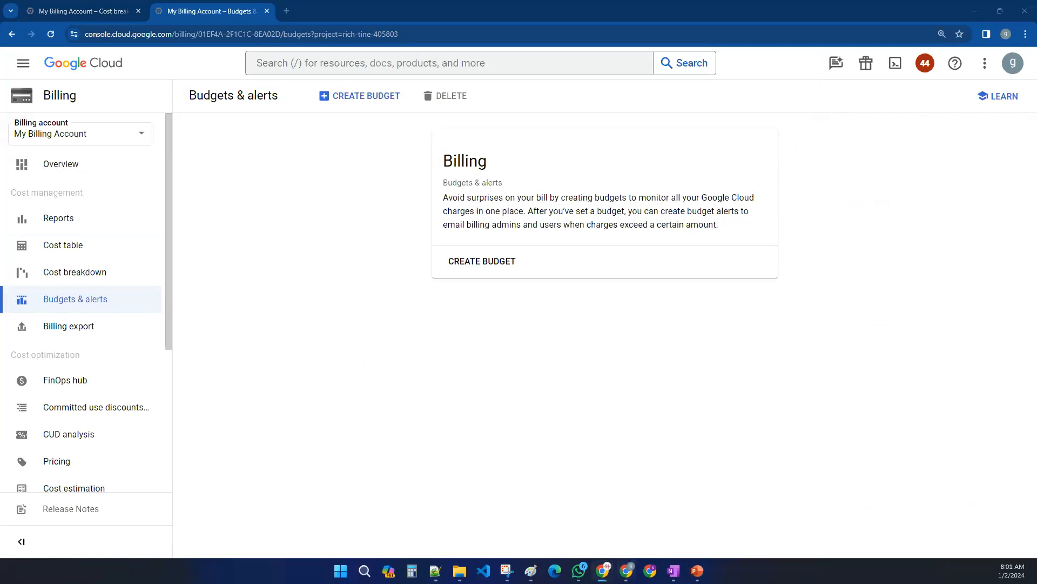
{"action": "left_click", "coordinate": [551, 385]}
- Open Compute Engine VM instances through search, then select and clear the instance-1 checkbox
{"action": "left_click", "coordinate": [291, 63]}
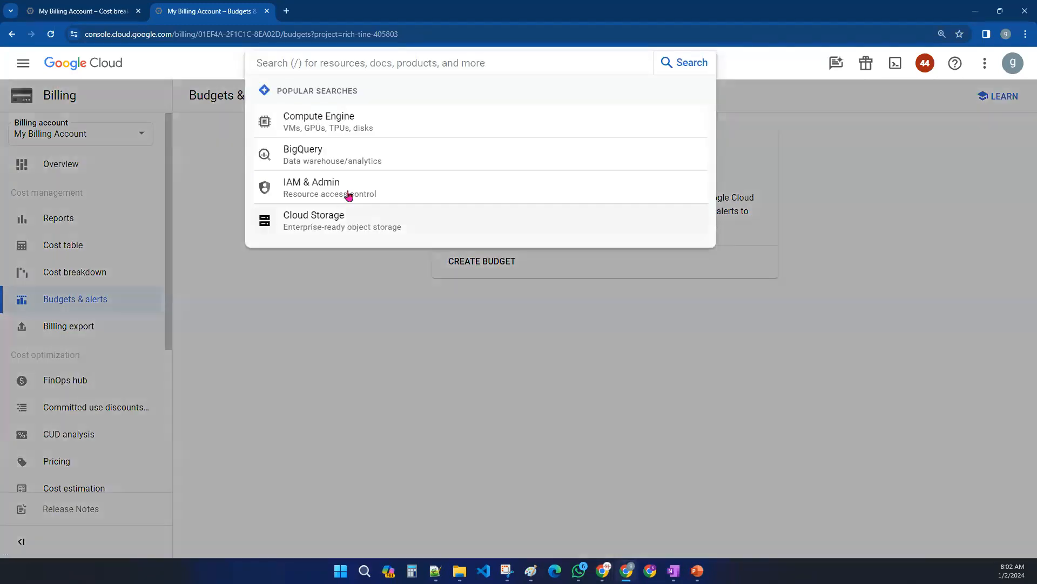
{"action": "left_click", "coordinate": [329, 122]}
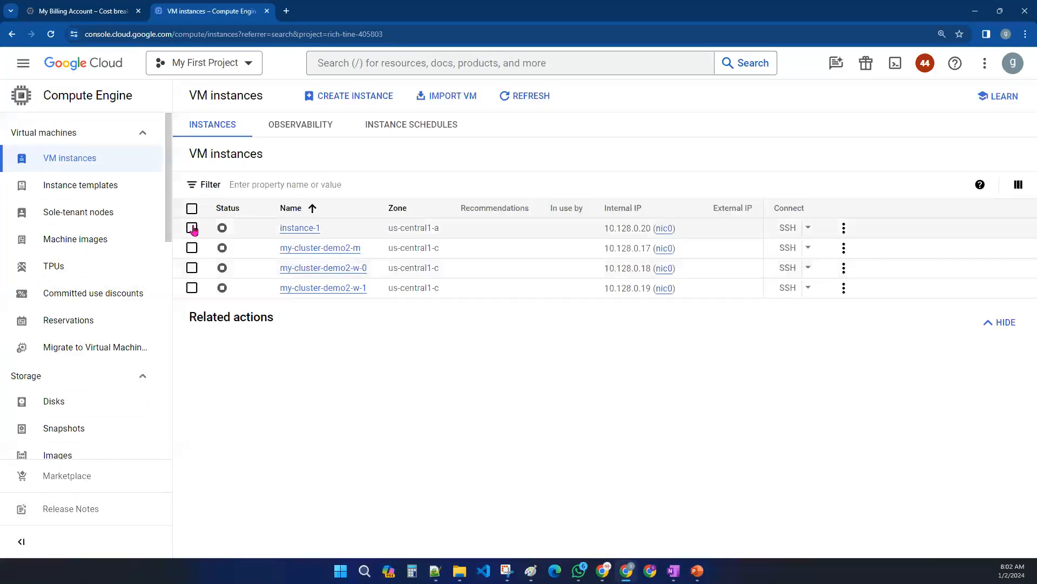
{"action": "left_click", "coordinate": [192, 228]}
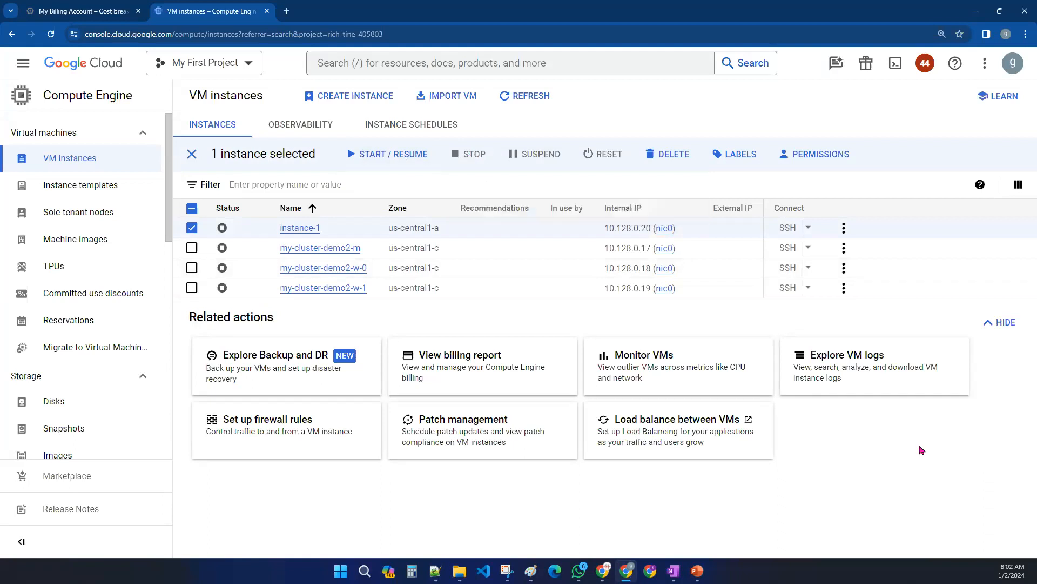
{"action": "left_click", "coordinate": [192, 154]}
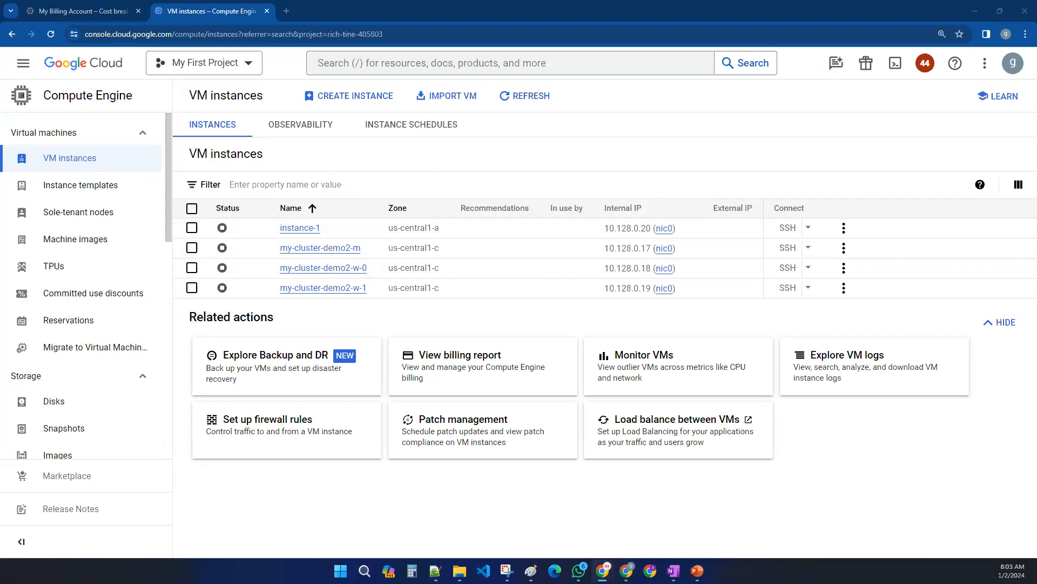
- Switch to the other billing tab and open the billing account Overview page
{"action": "left_click", "coordinate": [267, 11]}
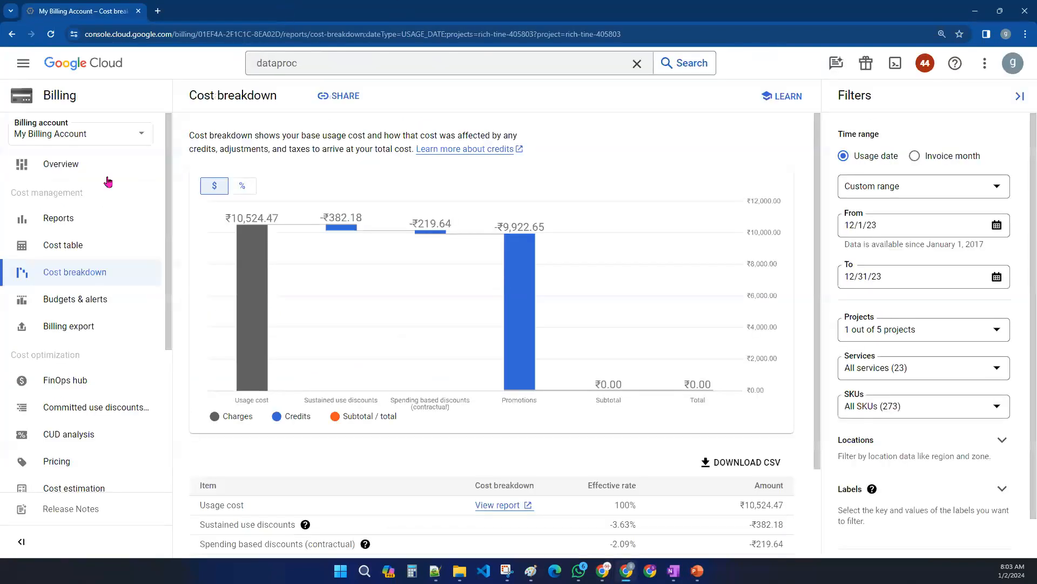
{"action": "left_click", "coordinate": [54, 163]}
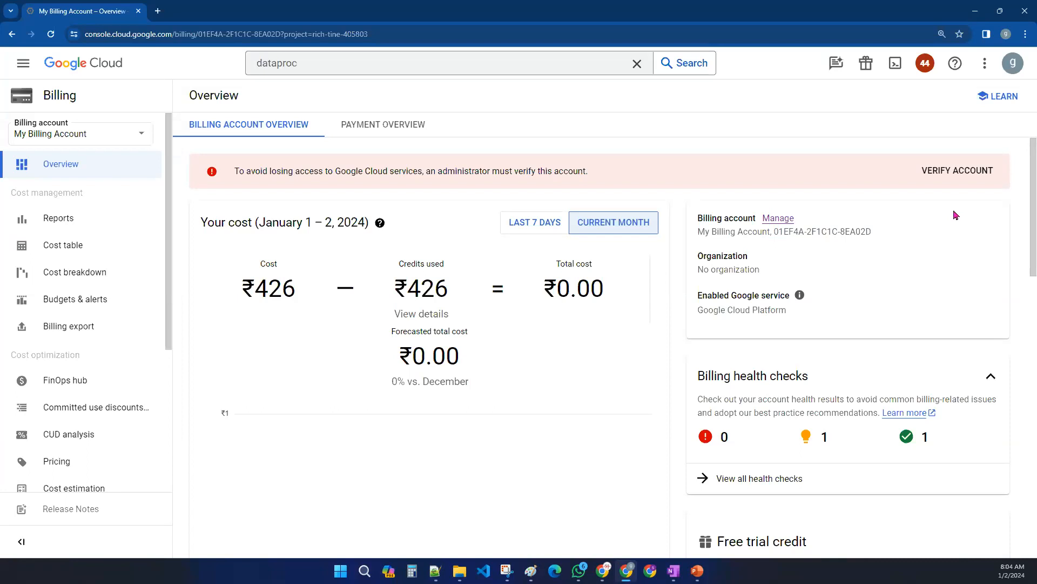
{"action": "left_click", "coordinate": [602, 570]}
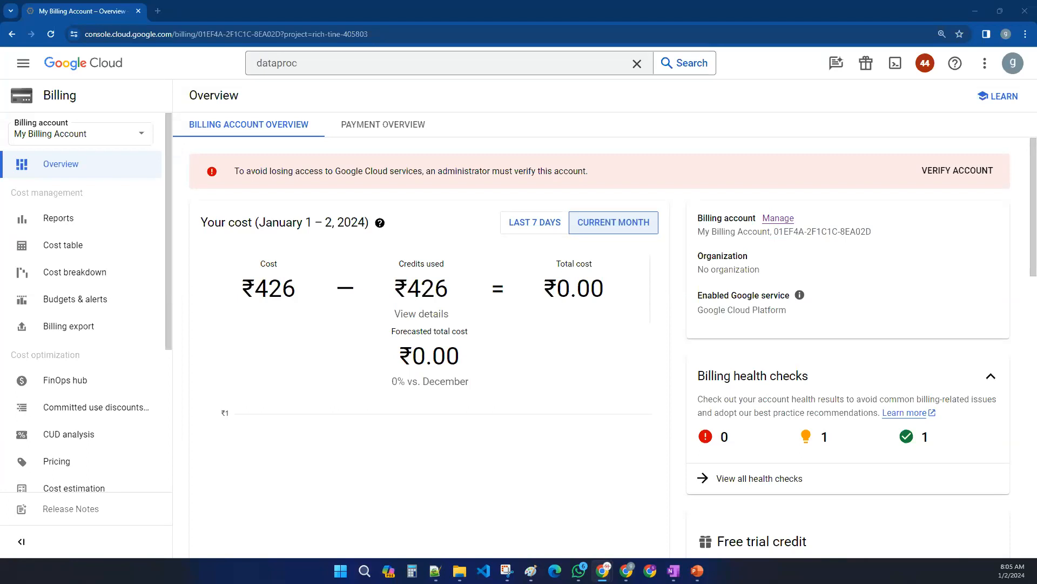
- Switch to Paint and draw a green check mark beside item 1 with a thicker pencil
{"action": "left_click", "coordinate": [975, 11]}
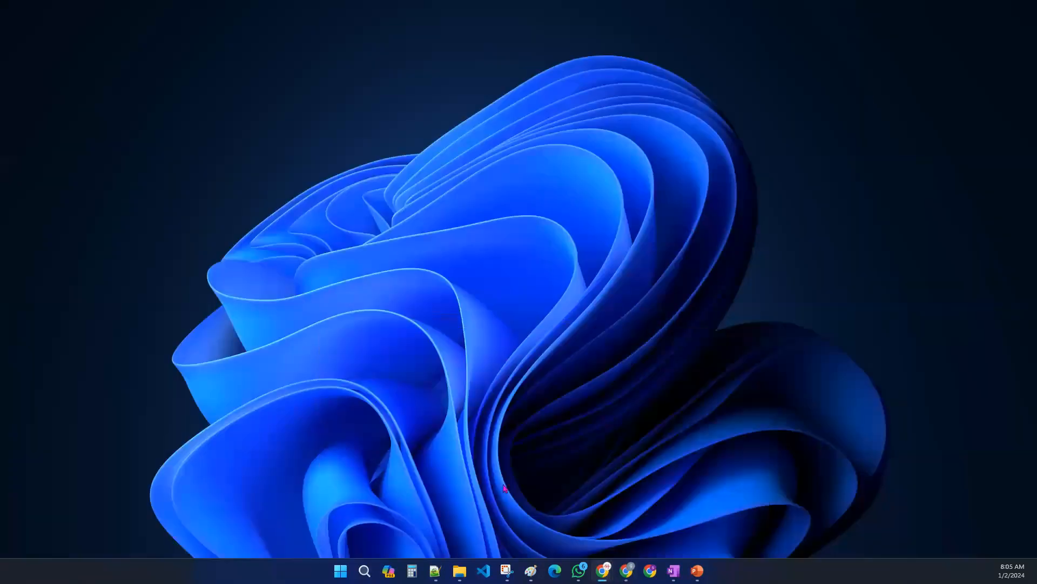
{"action": "left_click", "coordinate": [531, 571]}
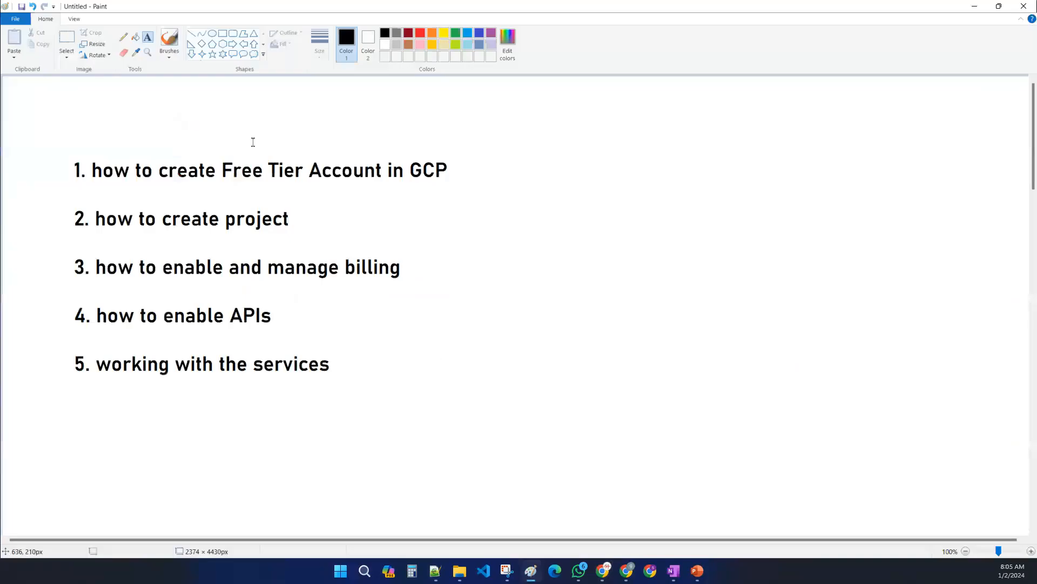
{"action": "left_click", "coordinate": [123, 37]}
{"action": "left_click", "coordinate": [456, 33]}
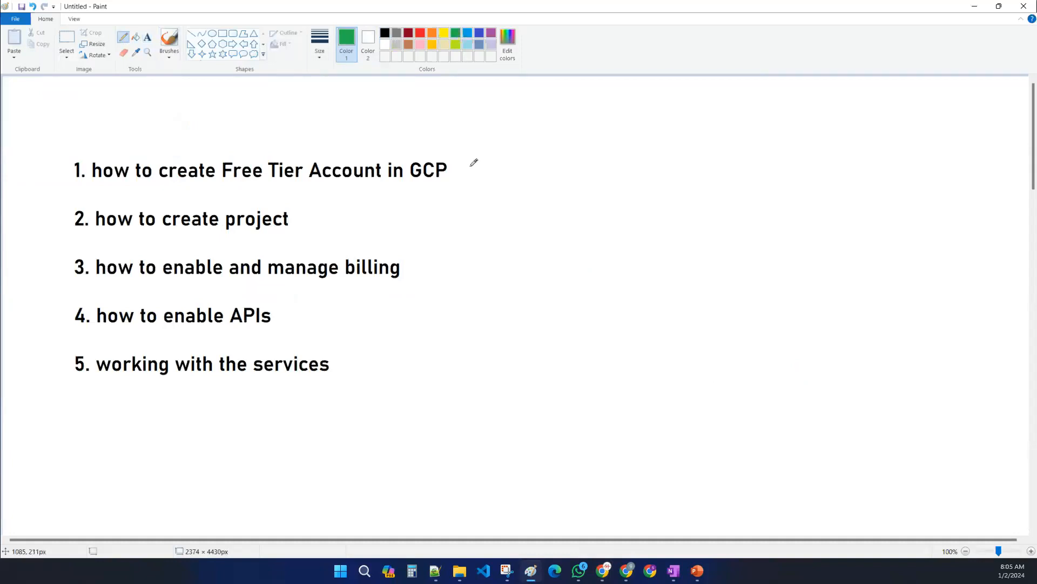
{"action": "left_click_drag", "start_coordinate": [462, 162], "coordinate": [466, 171]}
{"action": "key", "text": "ctrl+z"}
{"action": "left_click", "coordinate": [321, 54]}
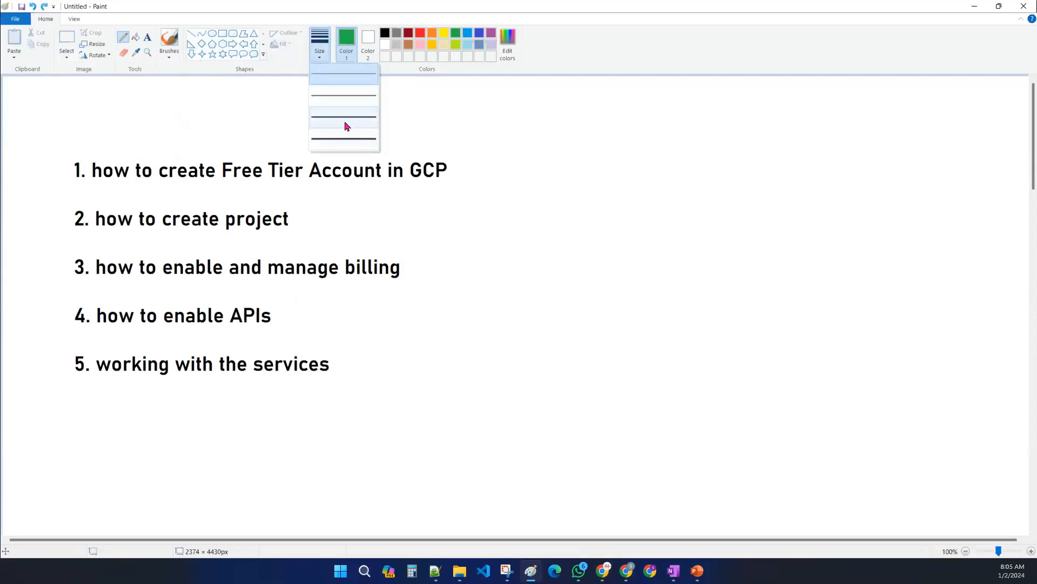
{"action": "left_click", "coordinate": [435, 133]}
{"action": "mouse_move", "coordinate": [461, 160]}
{"action": "left_mouse_down"}
{"action": "mouse_move", "coordinate": [467, 170]}
{"action": "mouse_move", "coordinate": [479, 152]}
{"action": "left_mouse_up"}
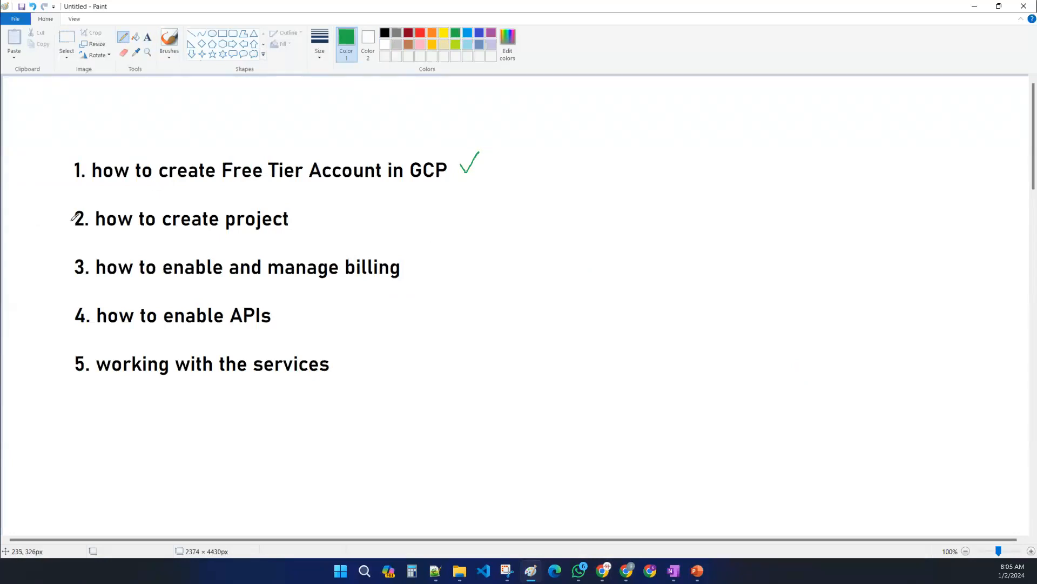
- Circle the numbers of items 1 and 2 in green
{"action": "mouse_move", "coordinate": [82, 206]}
{"action": "left_mouse_down"}
{"action": "mouse_move", "coordinate": [65, 212]}
{"action": "mouse_move", "coordinate": [88, 229]}
{"action": "mouse_move", "coordinate": [95, 208]}
{"action": "left_mouse_up"}
{"action": "mouse_move", "coordinate": [75, 157]}
{"action": "left_mouse_down"}
{"action": "mouse_move", "coordinate": [67, 164]}
{"action": "mouse_move", "coordinate": [89, 173]}
{"action": "mouse_move", "coordinate": [81, 156]}
{"action": "left_mouse_up"}
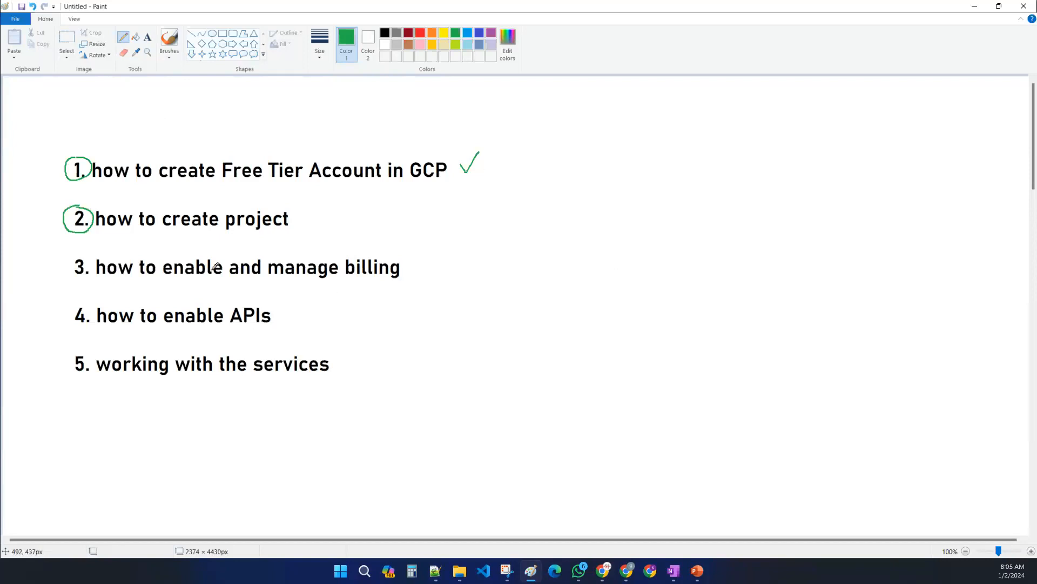
- Enclose item 5 in a green box and draw an arrow from it up to item 2
{"action": "left_click_drag", "start_coordinate": [52, 351], "coordinate": [333, 349]}
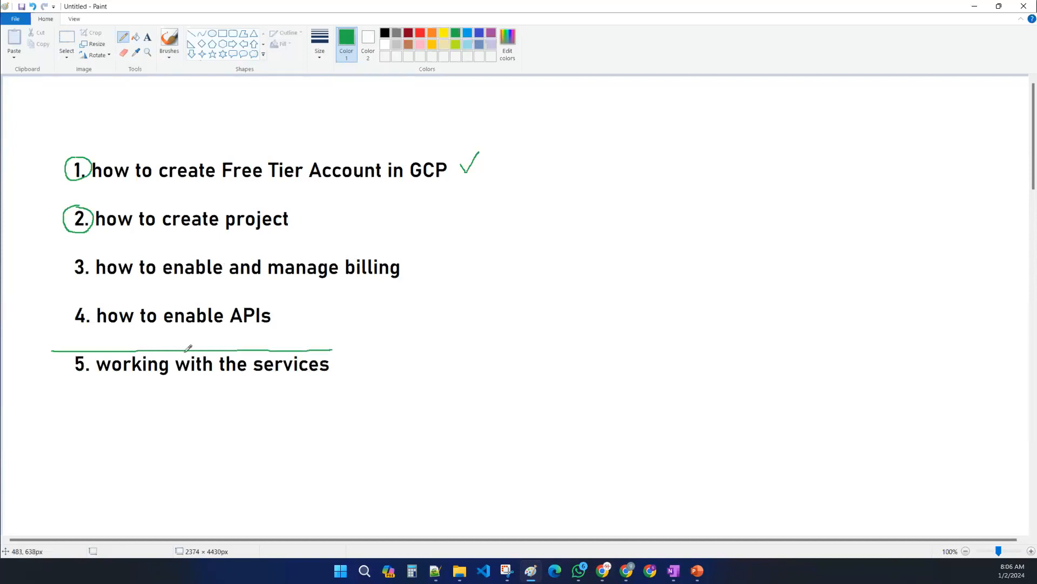
{"action": "mouse_move", "coordinate": [51, 351]}
{"action": "left_mouse_down"}
{"action": "mouse_move", "coordinate": [51, 378]}
{"action": "mouse_move", "coordinate": [175, 383]}
{"action": "mouse_move", "coordinate": [333, 382]}
{"action": "mouse_move", "coordinate": [339, 353]}
{"action": "mouse_move", "coordinate": [334, 383]}
{"action": "left_mouse_up"}
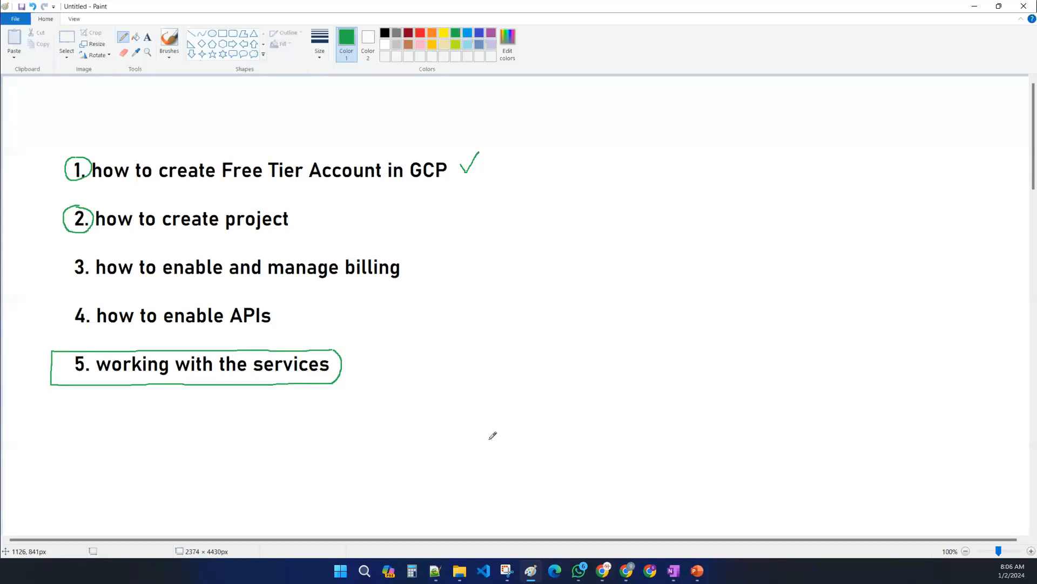
{"action": "mouse_move", "coordinate": [54, 368]}
{"action": "left_mouse_down"}
{"action": "mouse_move", "coordinate": [16, 319]}
{"action": "mouse_move", "coordinate": [46, 226]}
{"action": "mouse_move", "coordinate": [64, 218]}
{"action": "mouse_move", "coordinate": [42, 223]}
{"action": "mouse_move", "coordinate": [61, 221]}
{"action": "mouse_move", "coordinate": [50, 237]}
{"action": "left_mouse_up"}
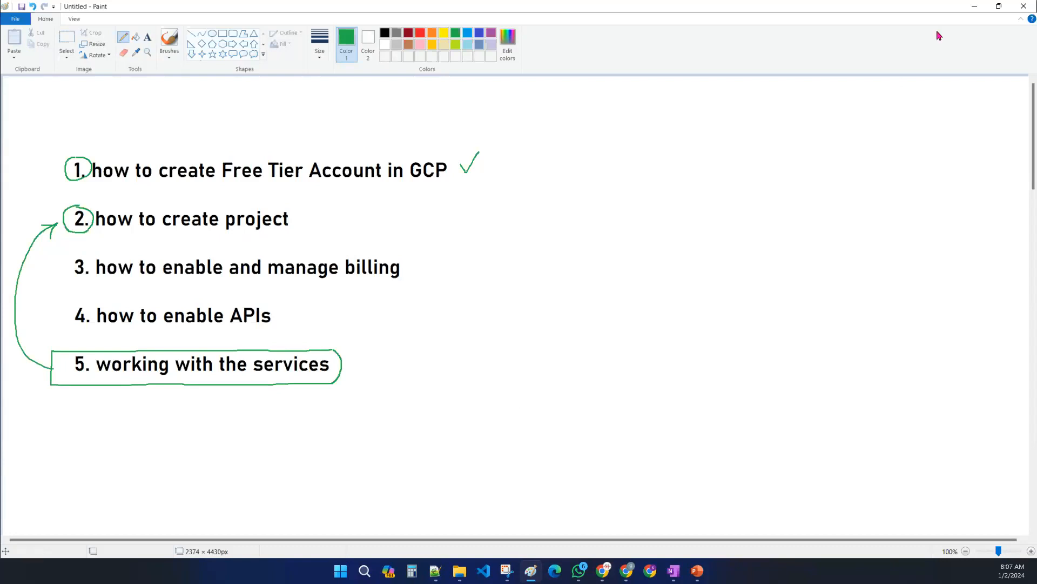
- Switch back to the browser, open the console welcome page and examine the project list in the project selector
{"action": "left_click", "coordinate": [975, 6]}
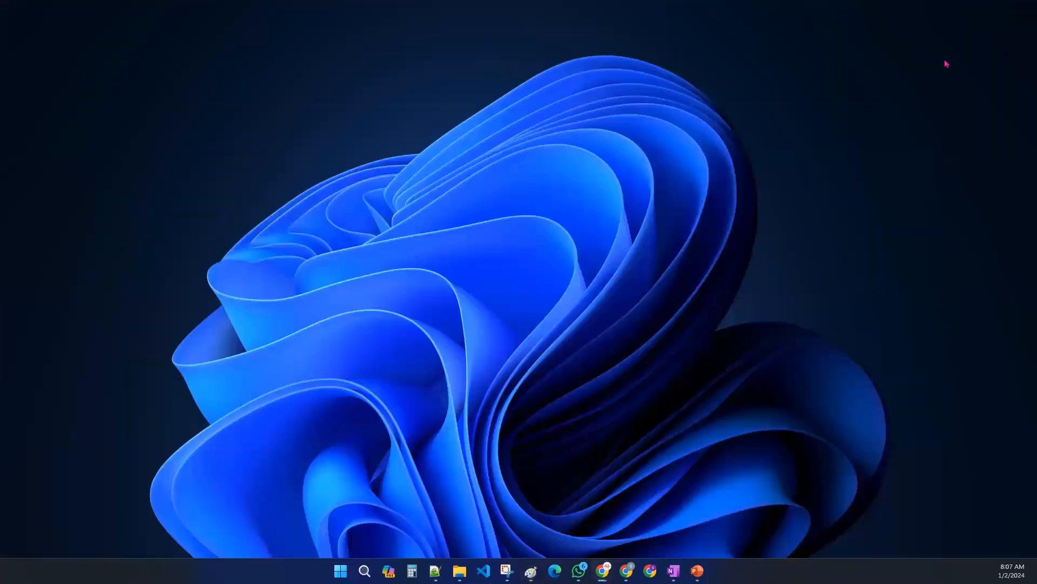
{"action": "left_click", "coordinate": [627, 570]}
{"action": "left_click", "coordinate": [88, 73]}
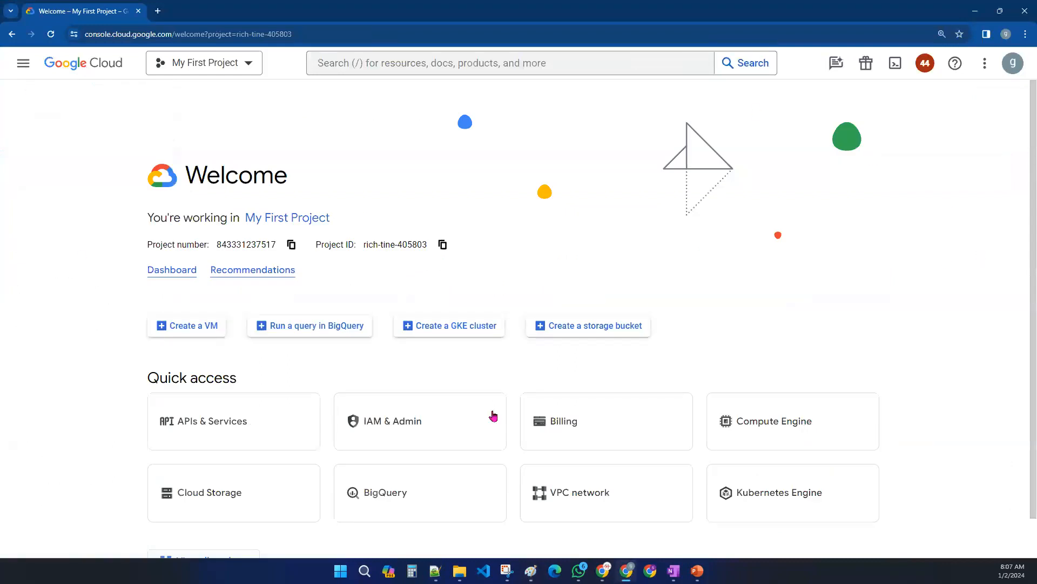
{"action": "left_click", "coordinate": [245, 72]}
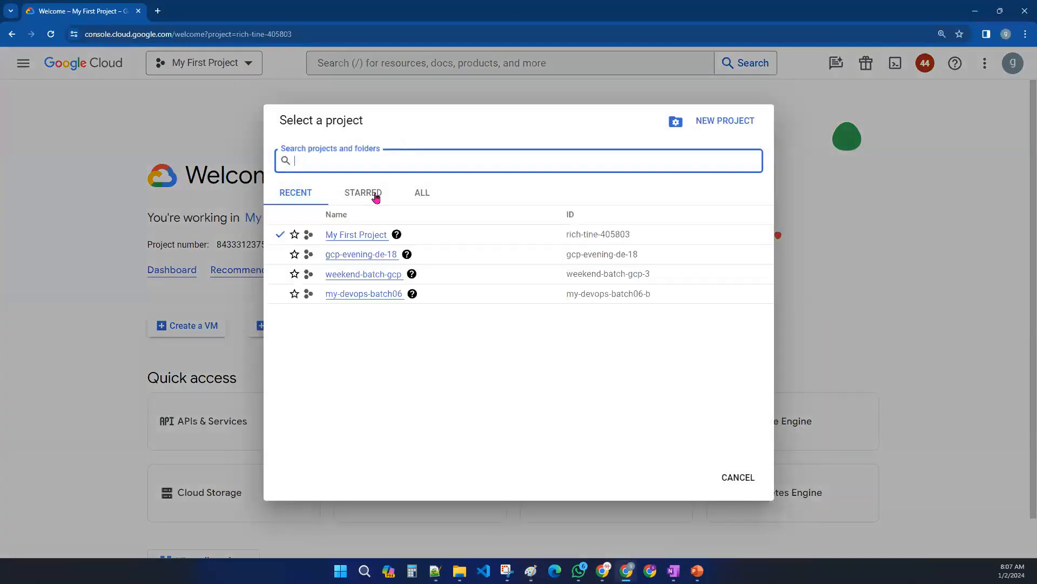
{"action": "left_click", "coordinate": [816, 230]}
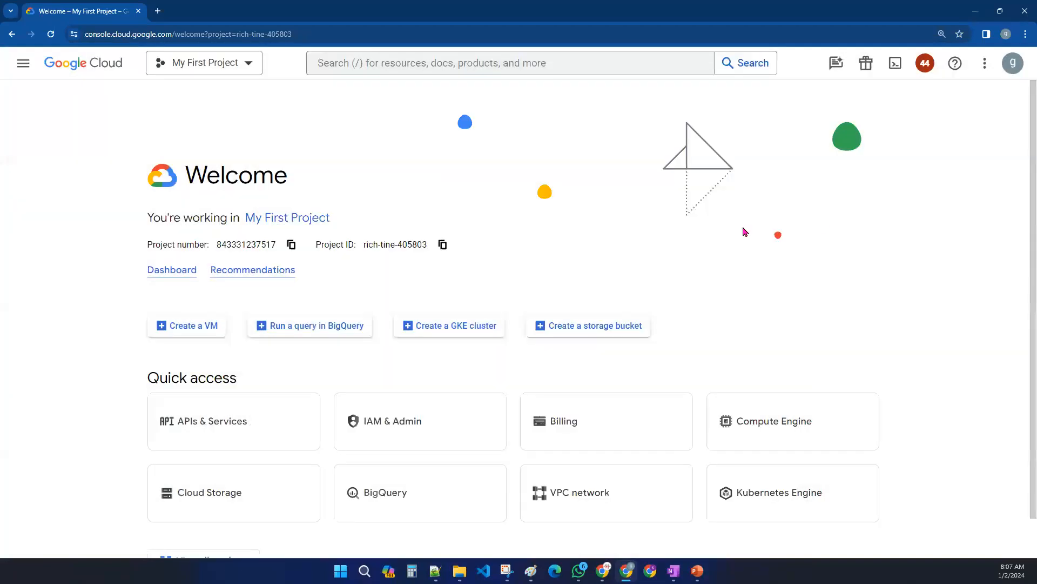
{"action": "left_click", "coordinate": [243, 66]}
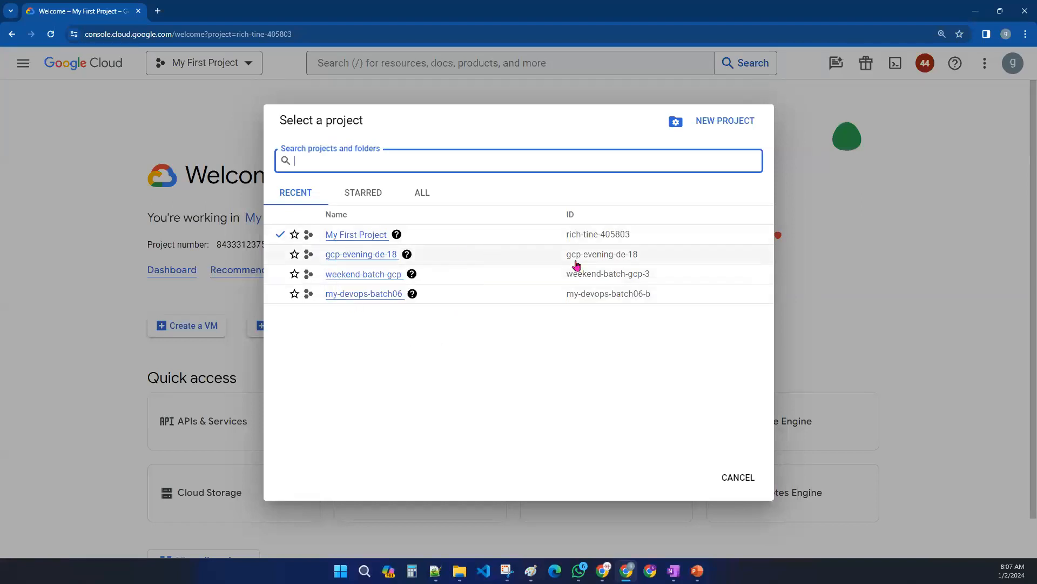
{"action": "left_click_drag", "start_coordinate": [323, 238], "coordinate": [389, 244]}
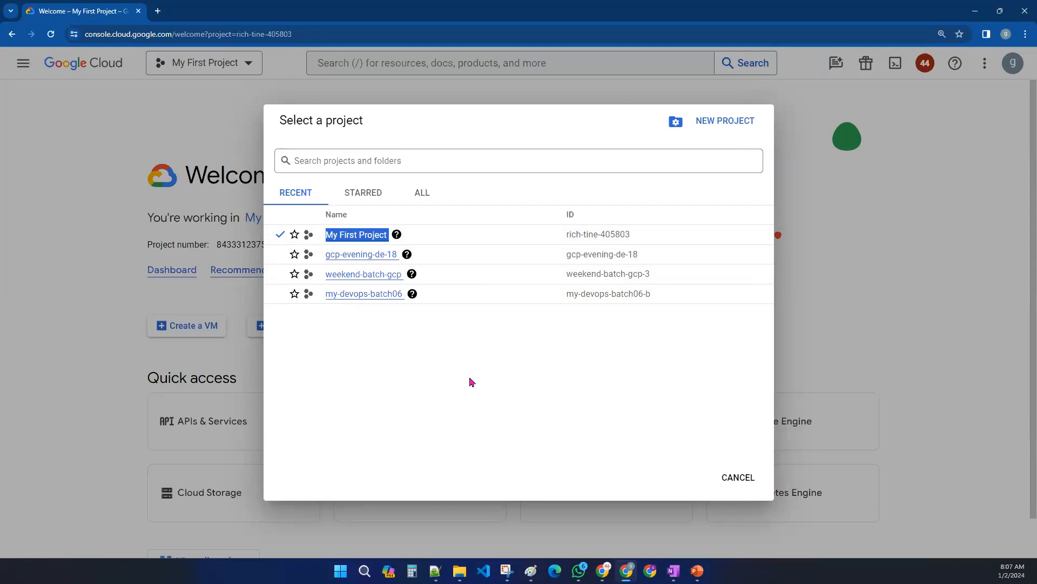
{"action": "left_click", "coordinate": [470, 382]}
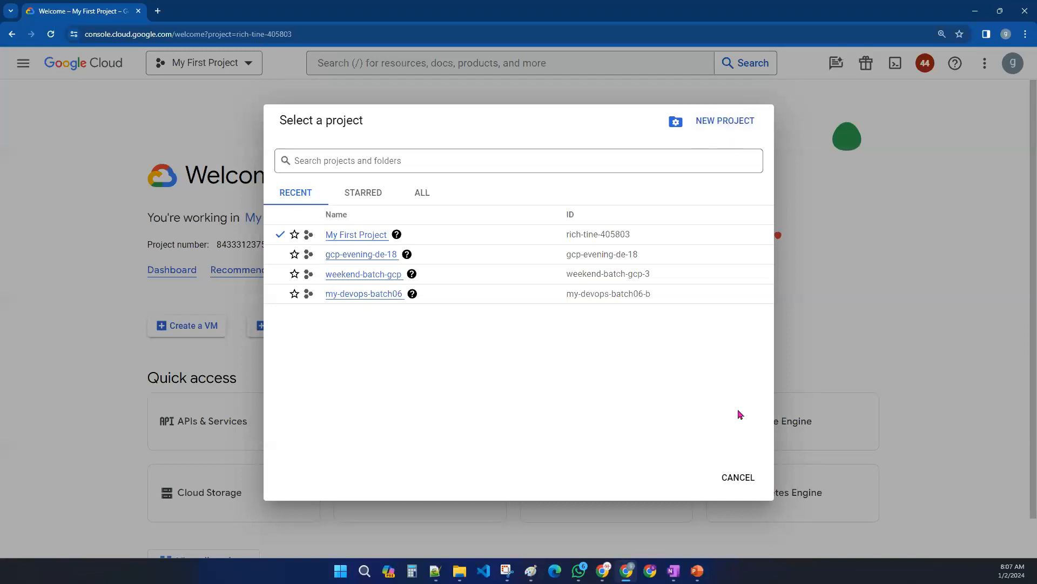
{"action": "left_click", "coordinate": [738, 477]}
- Browse the navigation menu's pinned products and the Compute Engine submenu
{"action": "left_click", "coordinate": [23, 65]}
{"action": "scroll", "coordinate": [52, 399], "scroll_direction": "down", "scroll_amount": 1}
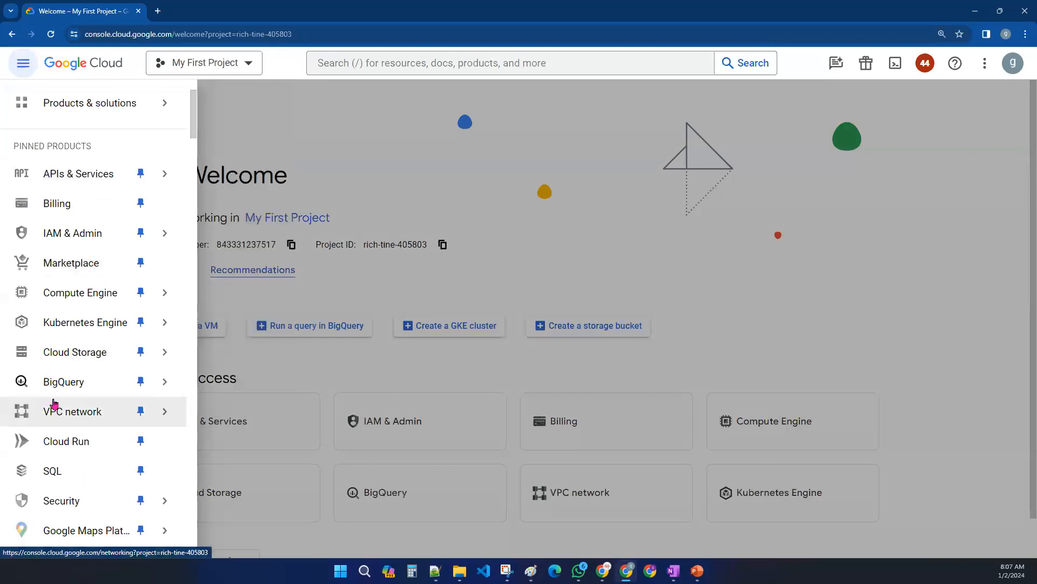
{"action": "scroll", "coordinate": [52, 400], "scroll_direction": "down", "scroll_amount": 5}
{"action": "scroll", "coordinate": [53, 421], "scroll_direction": "up", "scroll_amount": 10}
{"action": "mouse_move", "coordinate": [82, 320]}
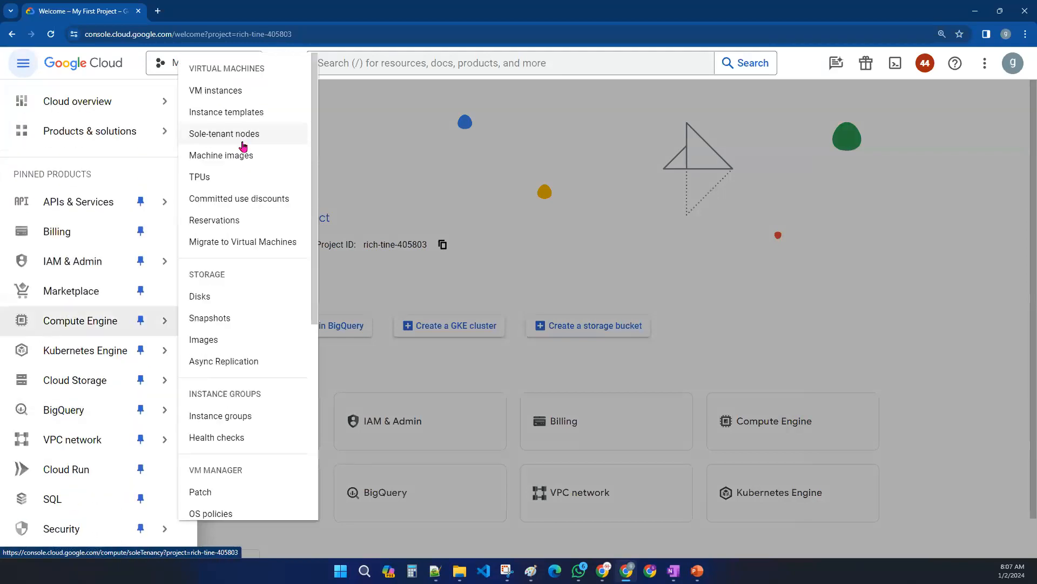
{"action": "left_click", "coordinate": [432, 119]}
- Open the New Project form from the project selector and place the cursor in the project name field
{"action": "left_click", "coordinate": [231, 72]}
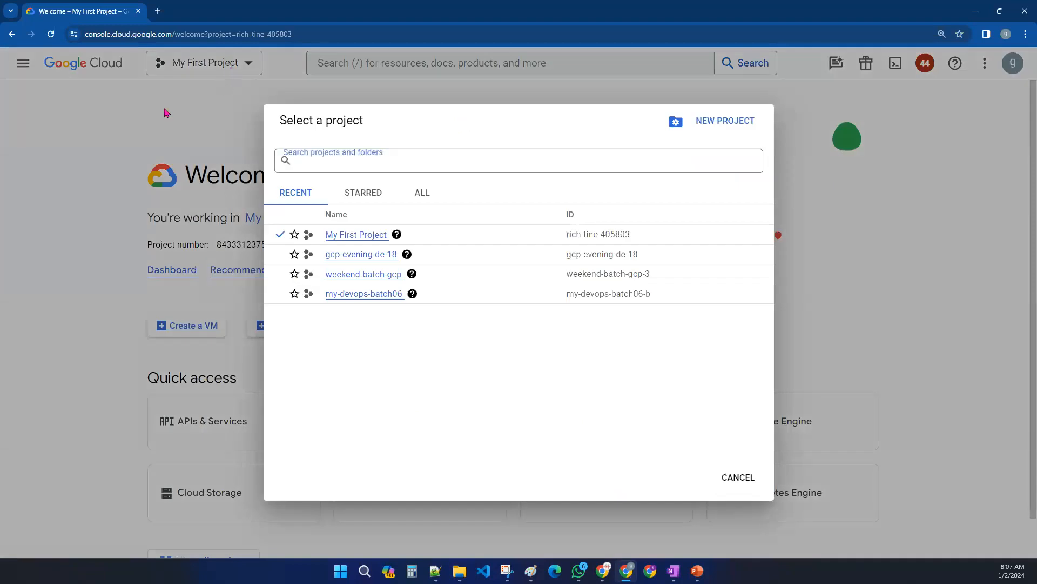
{"action": "left_click", "coordinate": [208, 84]}
{"action": "left_click", "coordinate": [233, 66]}
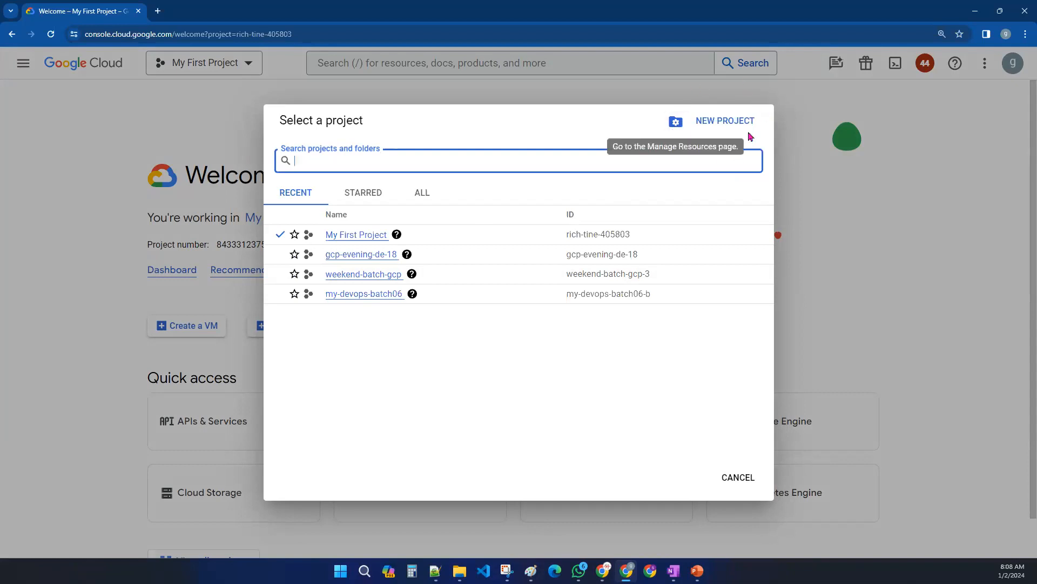
{"action": "left_click", "coordinate": [726, 127]}
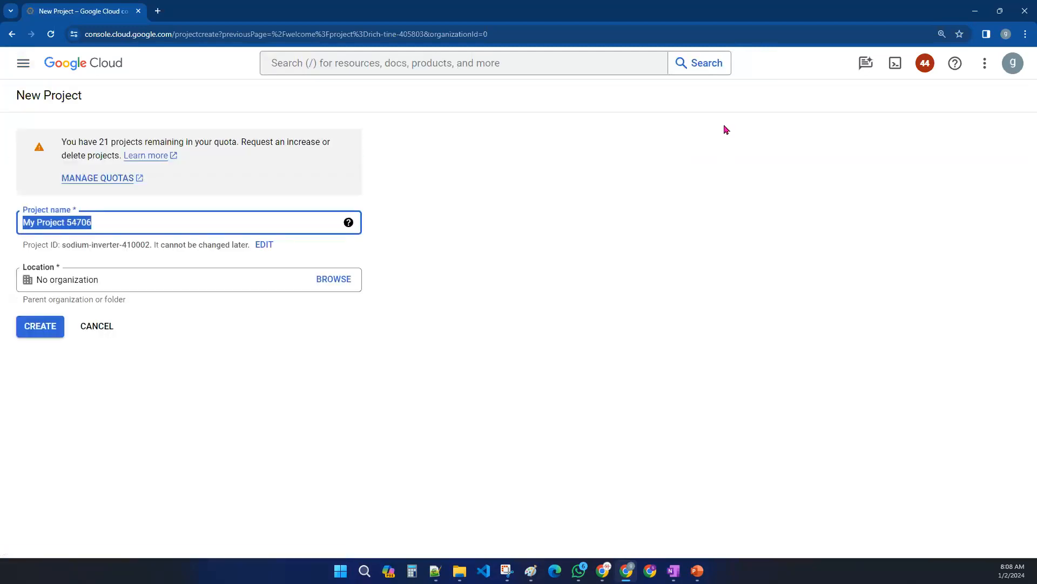
{"action": "left_click", "coordinate": [135, 222]}
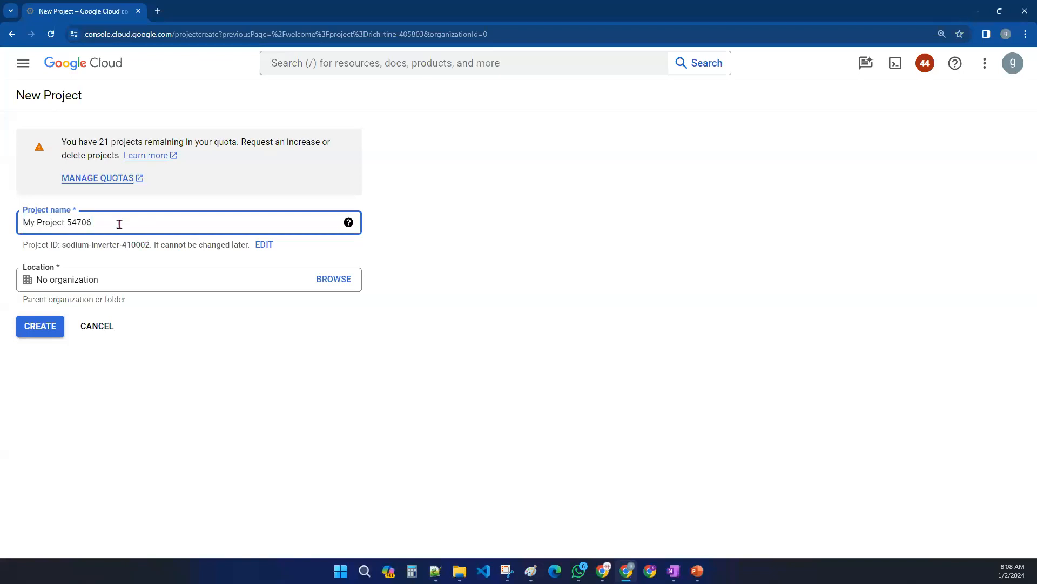
- Switch to Paint and draw a large black rectangle across the blank canvas
{"action": "left_click", "coordinate": [530, 570]}
{"action": "left_click", "coordinate": [222, 33]}
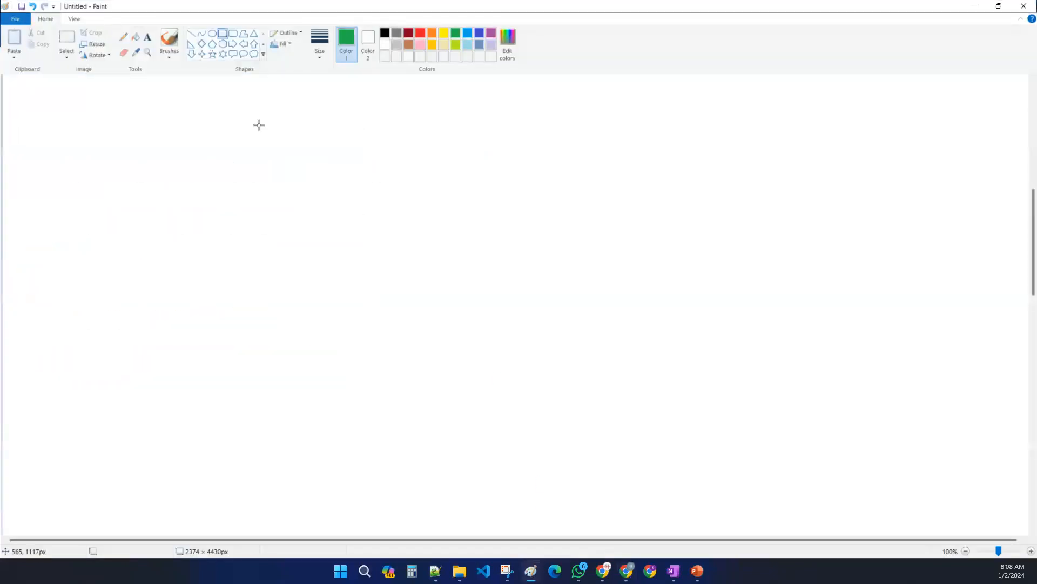
{"action": "left_click_drag", "start_coordinate": [89, 152], "coordinate": [866, 410]}
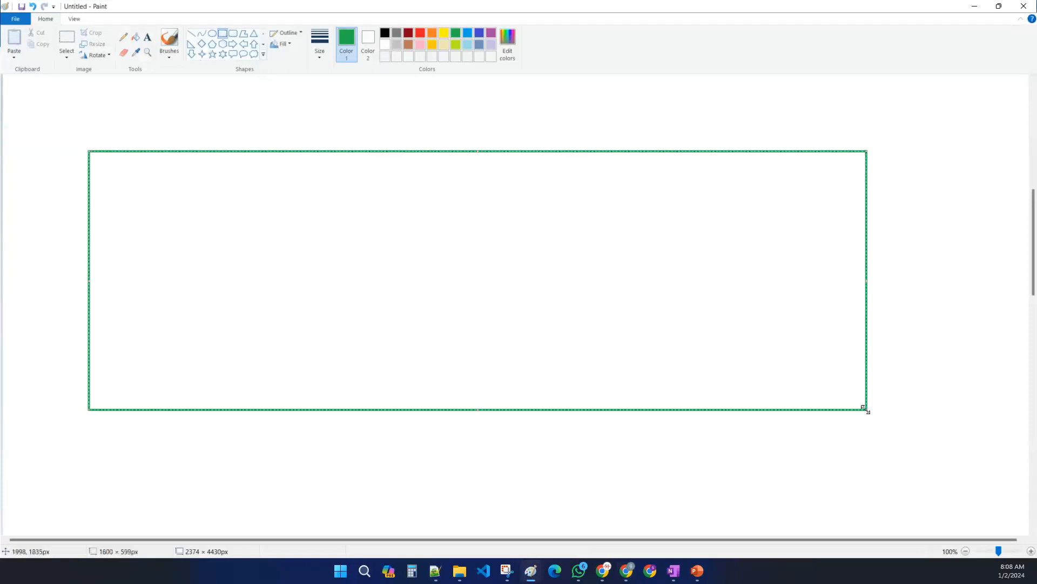
{"action": "left_click", "coordinate": [388, 37]}
{"action": "left_click", "coordinate": [38, 194]}
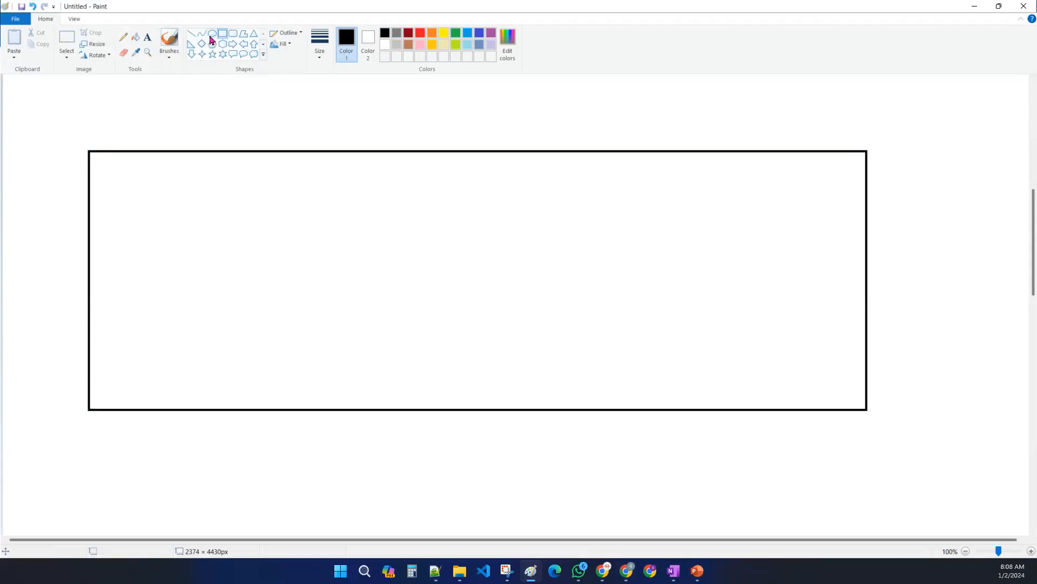
- Divide the rectangle into a grid of four rows and three columns with straight lines
{"action": "left_click", "coordinate": [191, 34]}
{"action": "left_click_drag", "start_coordinate": [90, 208], "coordinate": [866, 216]}
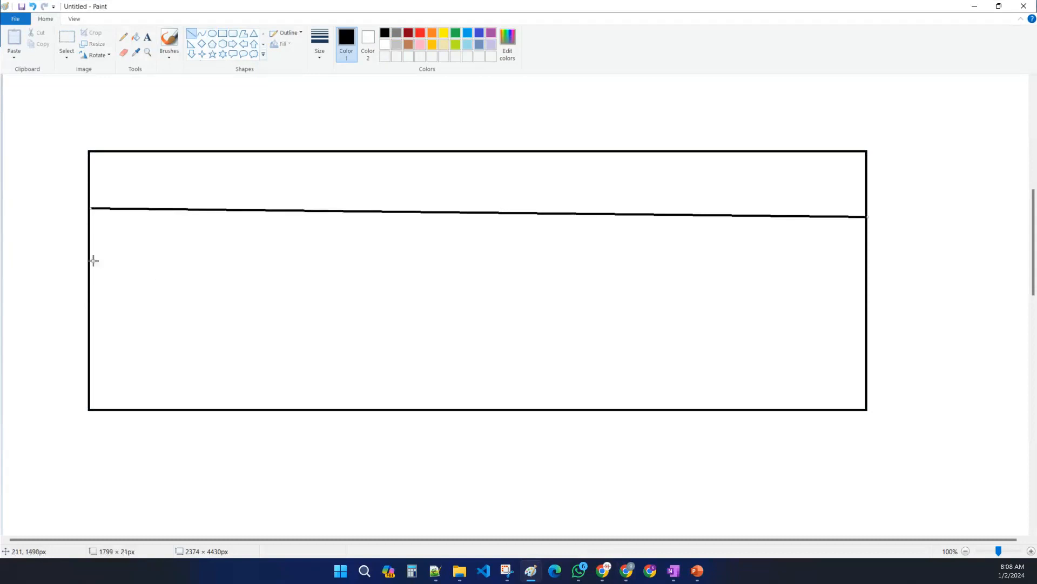
{"action": "left_click_drag", "start_coordinate": [89, 263], "coordinate": [868, 270]}
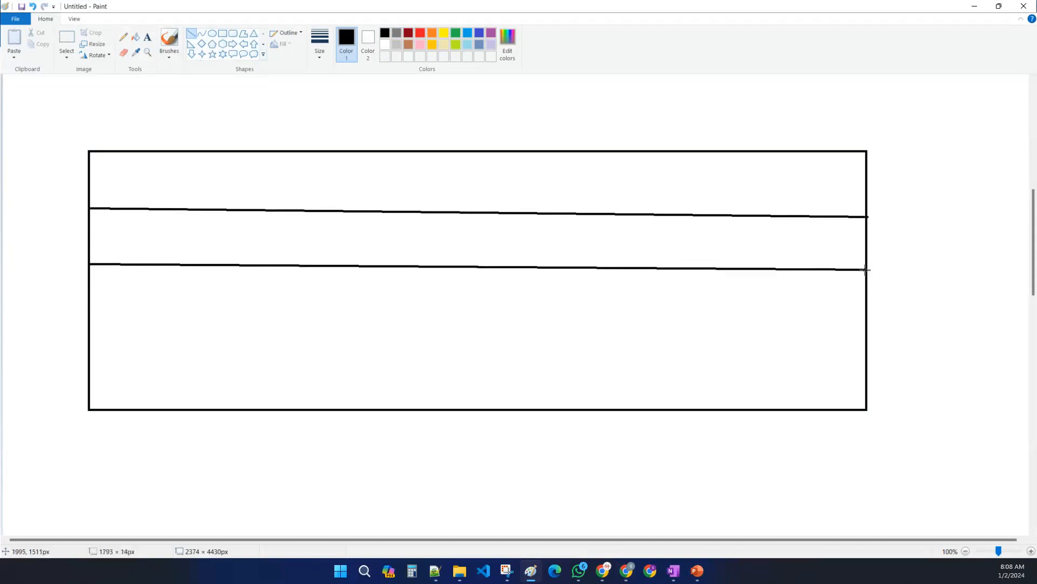
{"action": "left_click_drag", "start_coordinate": [90, 333], "coordinate": [868, 338]}
{"action": "mouse_move", "coordinate": [412, 153]}
{"action": "left_mouse_down"}
{"action": "mouse_move", "coordinate": [401, 370]}
{"action": "mouse_move", "coordinate": [414, 407]}
{"action": "left_mouse_up"}
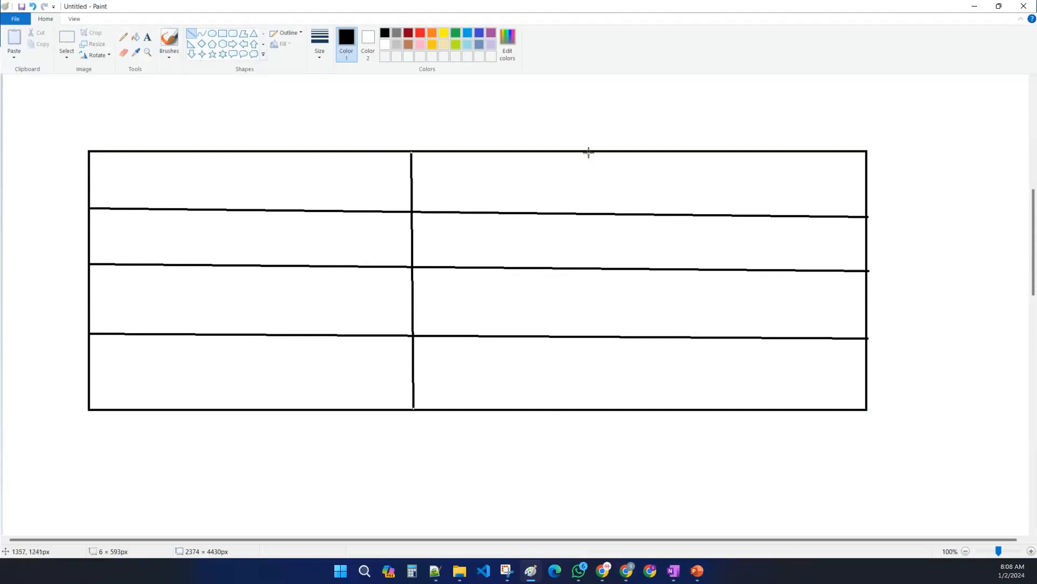
{"action": "left_click_drag", "start_coordinate": [659, 153], "coordinate": [663, 409]}
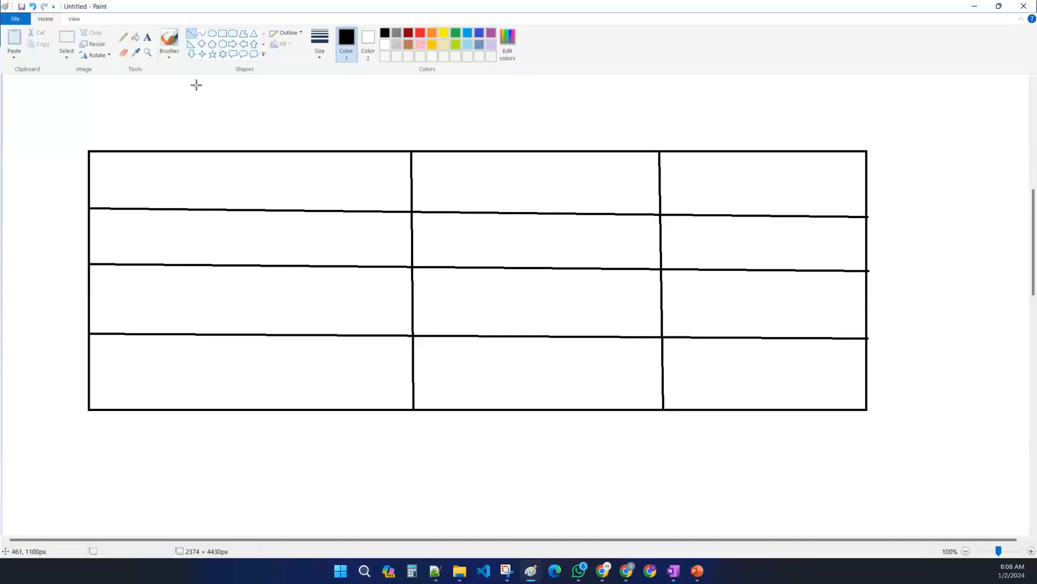
- Add the text "project name" in the first column of the second row
{"action": "left_click", "coordinate": [147, 37]}
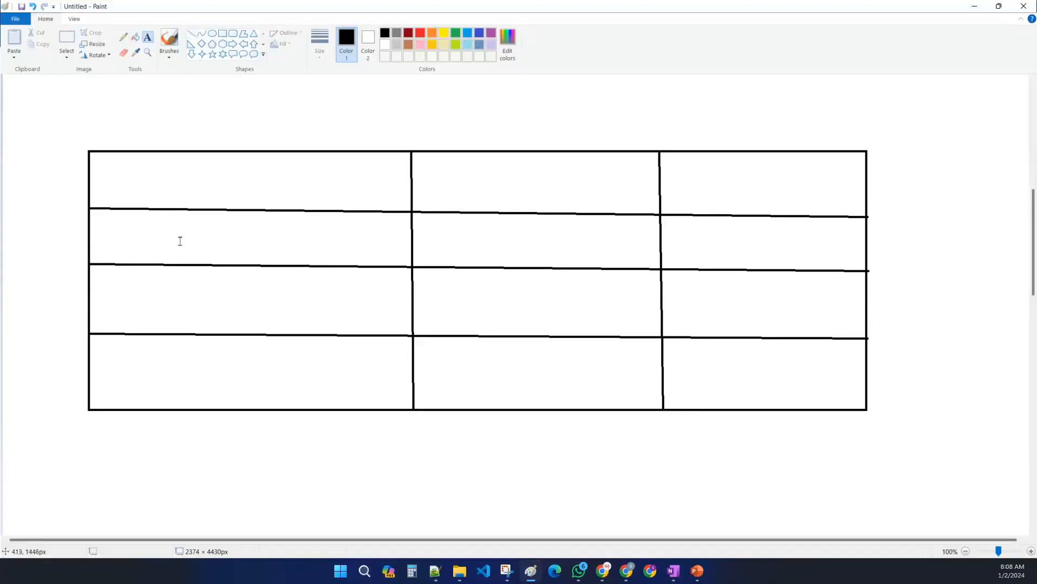
{"action": "left_click", "coordinate": [164, 224]}
{"action": "type", "text": "projet"}
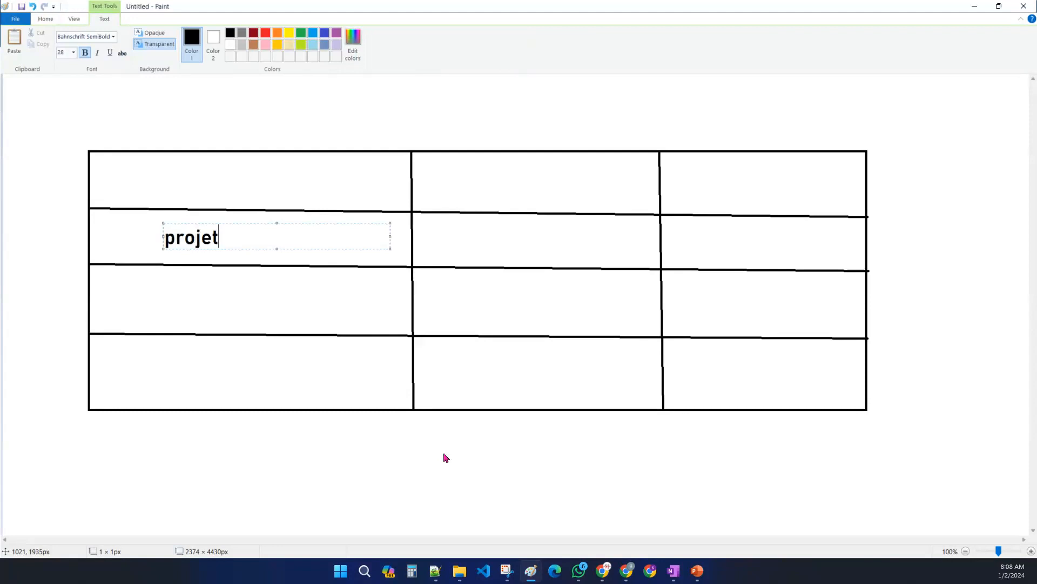
{"action": "key", "text": "BackSpace"}
{"action": "type", "text": "ct name"}
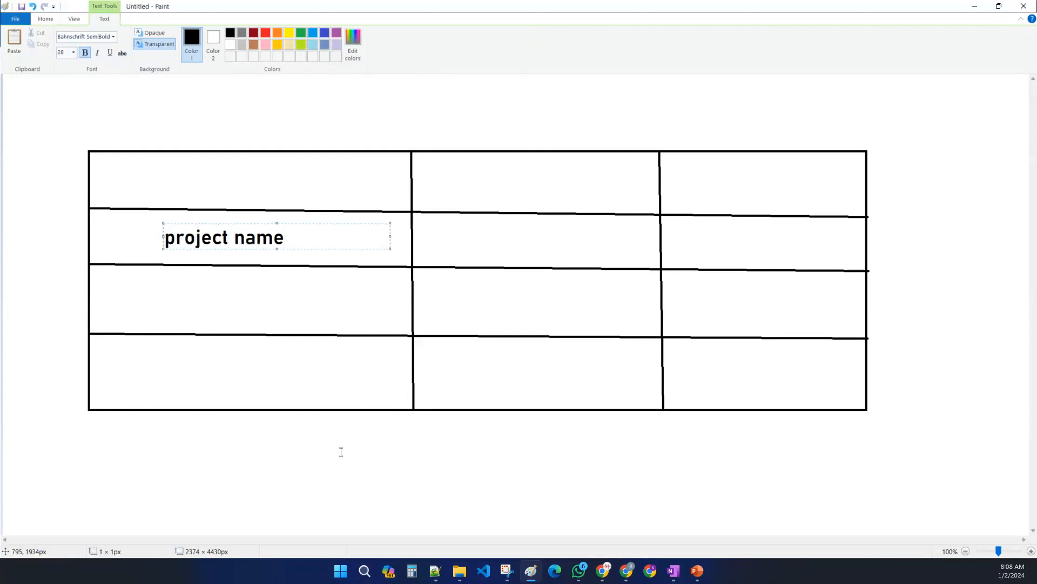
- Add the text "project id" in the first column of the third row
{"action": "left_click", "coordinate": [165, 289]}
{"action": "left_click", "coordinate": [165, 289]}
{"action": "type", "text": "project id"}
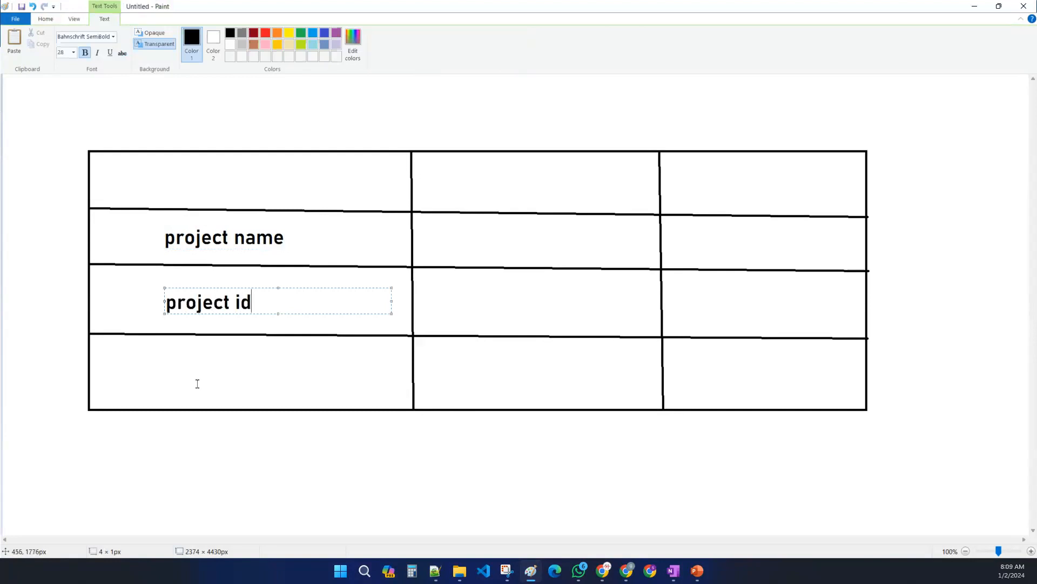
- Add the text "project number" in the first column of the fourth row
{"action": "left_click", "coordinate": [164, 377]}
{"action": "left_click", "coordinate": [165, 372]}
{"action": "type", "text": "project n"}
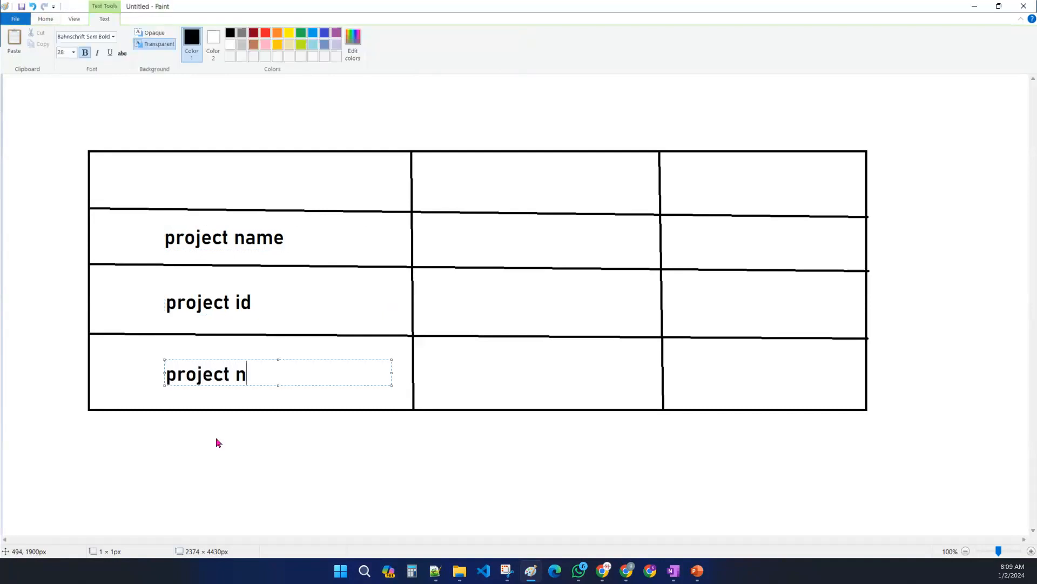
{"action": "type", "text": "umber"}
{"action": "left_click", "coordinate": [183, 463]}
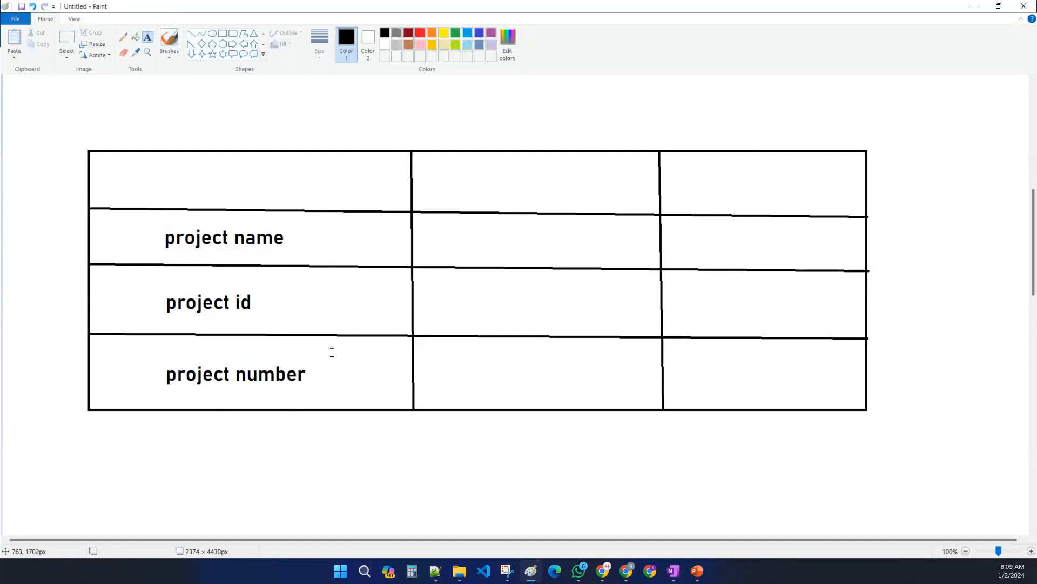
- Add the heading "who" in the second column of the table's first row
{"action": "left_click", "coordinate": [465, 182]}
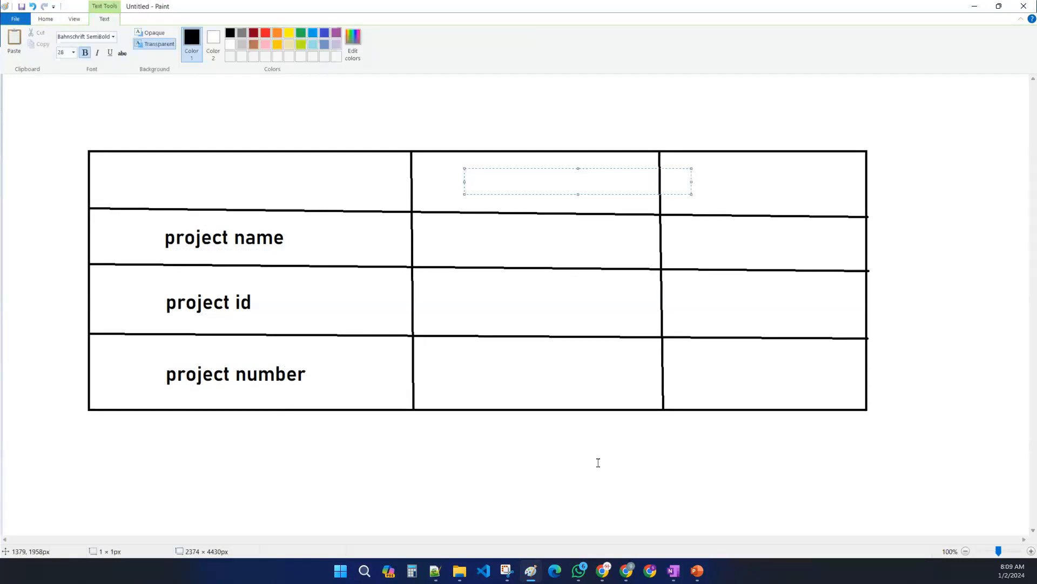
{"action": "left_click", "coordinate": [598, 462]}
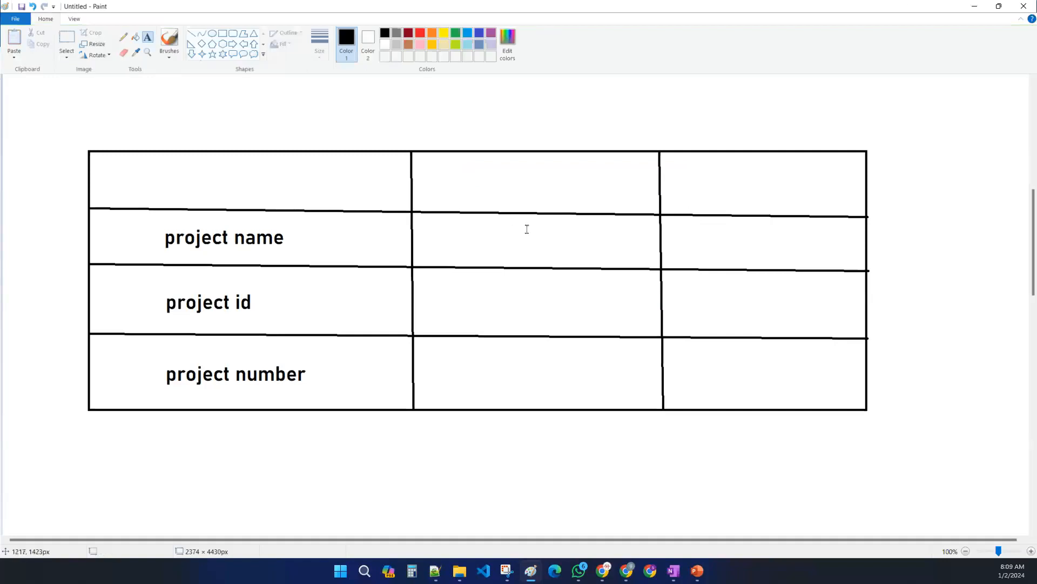
{"action": "left_click", "coordinate": [471, 178]}
{"action": "type", "text": "who"}
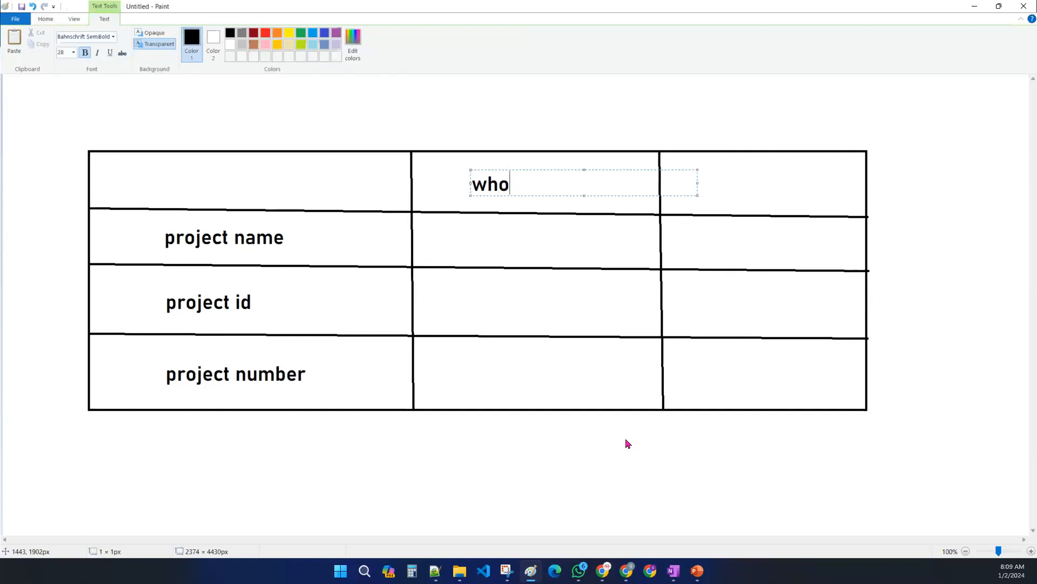
{"action": "left_click_drag", "start_coordinate": [468, 180], "coordinate": [493, 179]}
{"action": "left_click", "coordinate": [763, 175]}
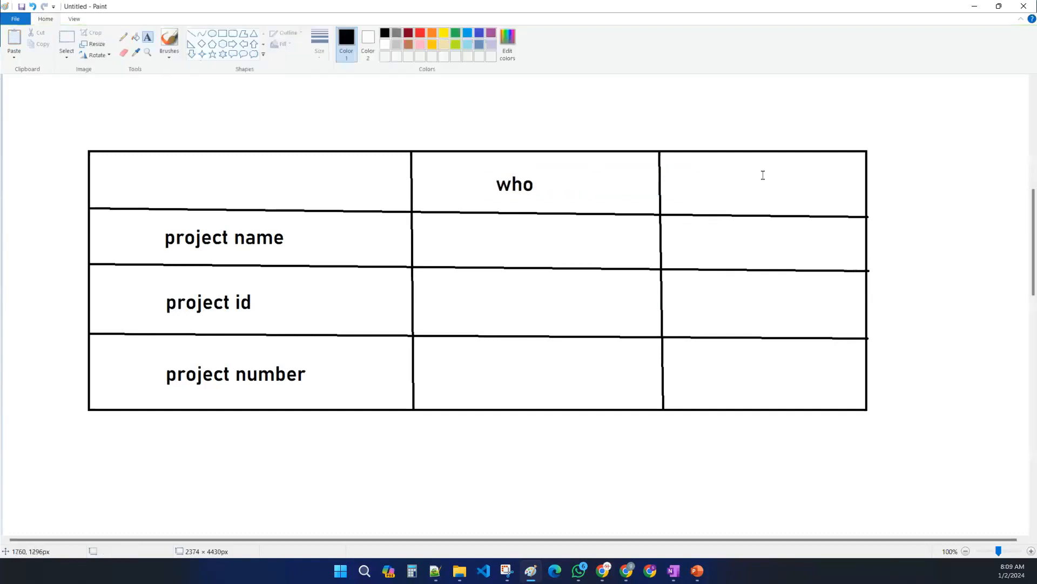
- Add the heading "mutable" in the third column of the table's first row
{"action": "left_click", "coordinate": [712, 174]}
{"action": "type", "text": "mutable"}
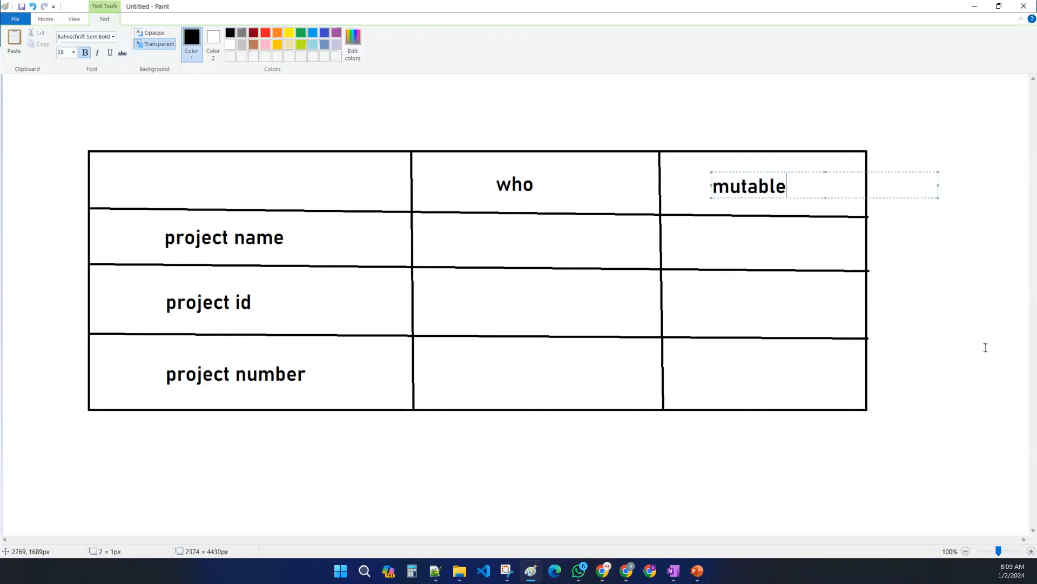
{"action": "left_click", "coordinate": [910, 334]}
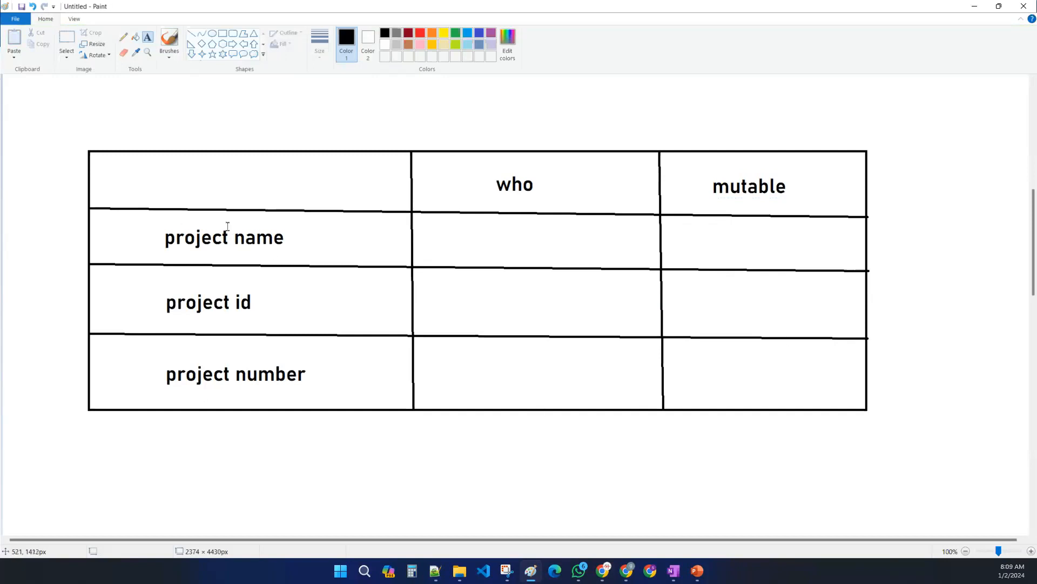
- Fill the "who" cell of the project name row with green
{"action": "left_click", "coordinate": [455, 33]}
{"action": "left_click", "coordinate": [136, 36]}
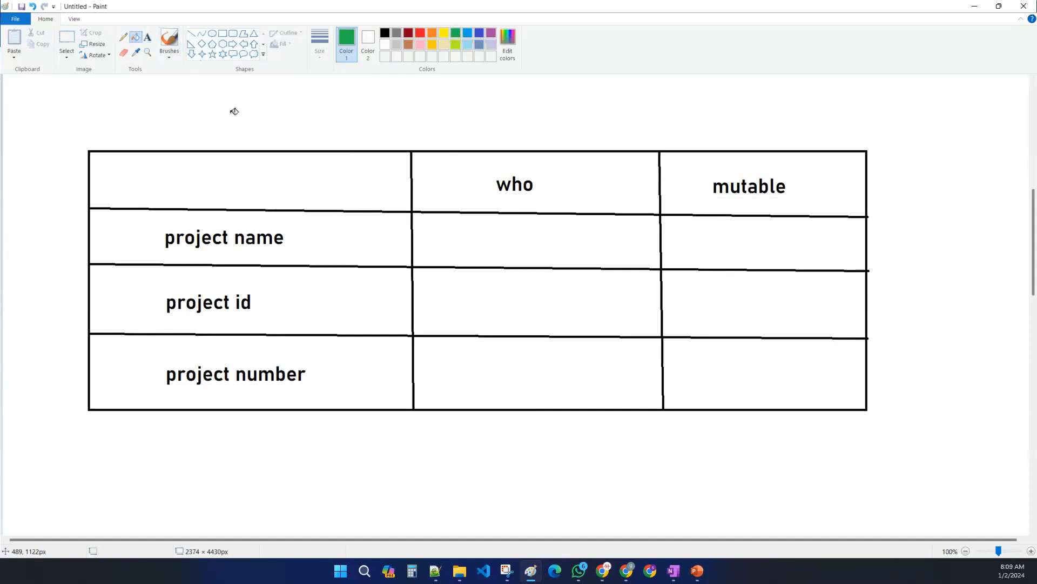
{"action": "left_click", "coordinate": [511, 237]}
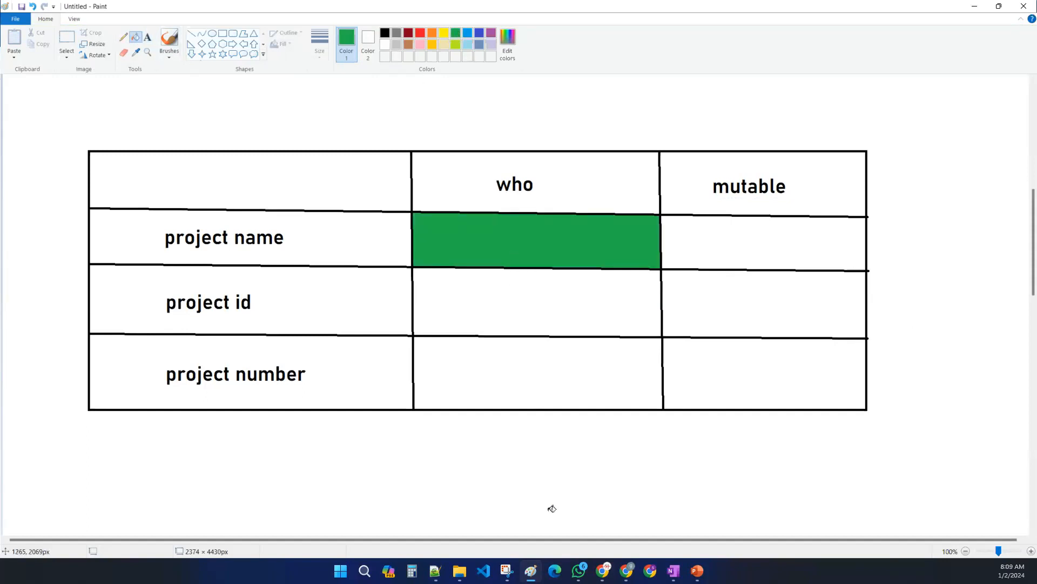
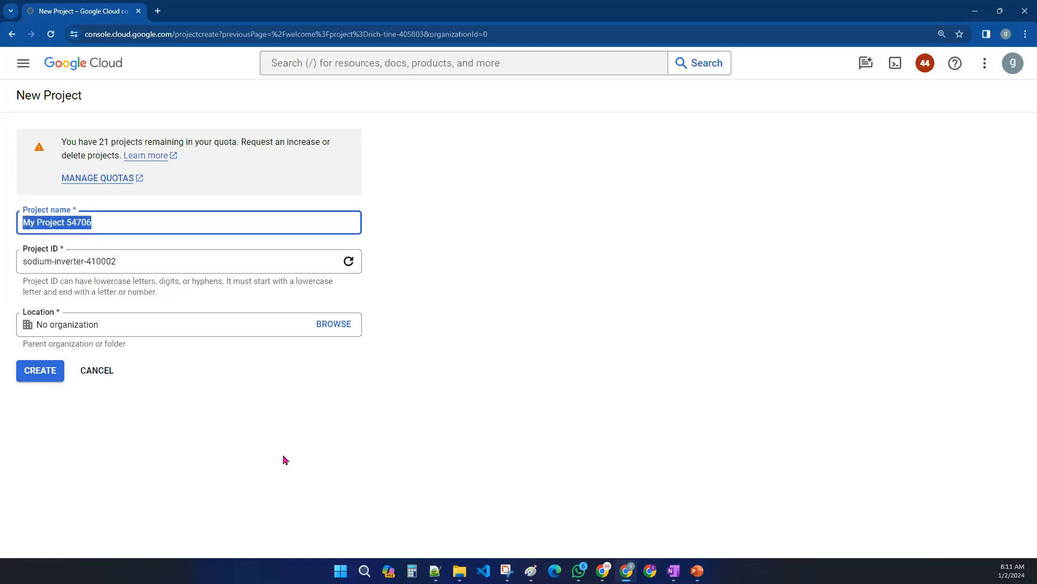
- Enter morning-batch-gcp as the new project's name
{"action": "type", "text": "morni"}
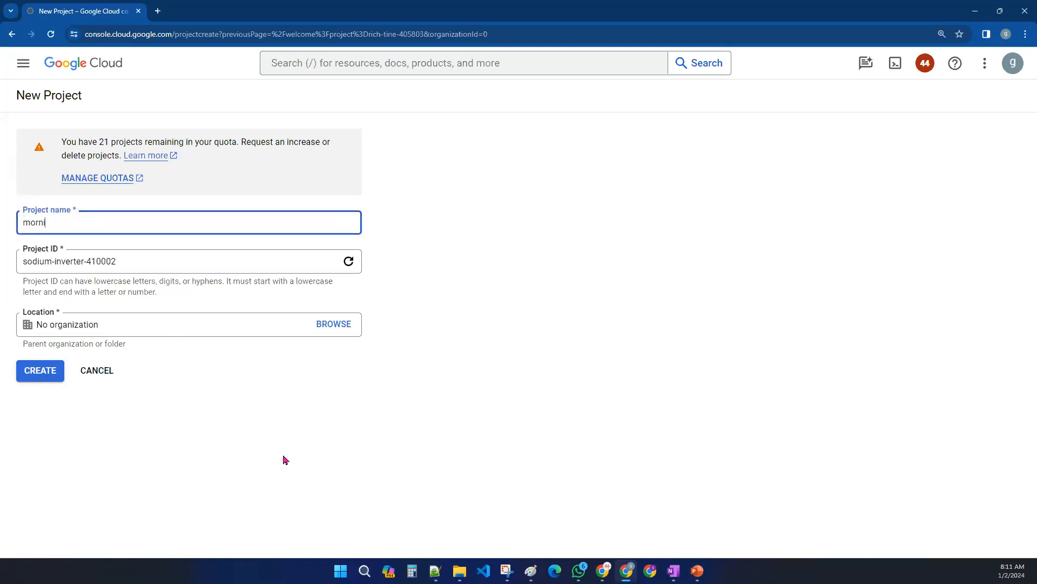
{"action": "type", "text": "ng-batch-gcp"}
{"action": "left_click", "coordinate": [285, 460]}
- Set the project ID to morning-batch-gcp-0666 by pasting the name and appending -0666
{"action": "left_click_drag", "start_coordinate": [130, 222], "coordinate": [9, 227]}
{"action": "left_click", "coordinate": [186, 447]}
{"action": "left_click_drag", "start_coordinate": [114, 261], "coordinate": [16, 261]}
{"action": "left_click_drag", "start_coordinate": [119, 223], "coordinate": [19, 226]}
{"action": "key", "text": "ctrl+c"}
{"action": "left_click_drag", "start_coordinate": [122, 261], "coordinate": [8, 255]}
{"action": "key", "text": "ctrl+v"}
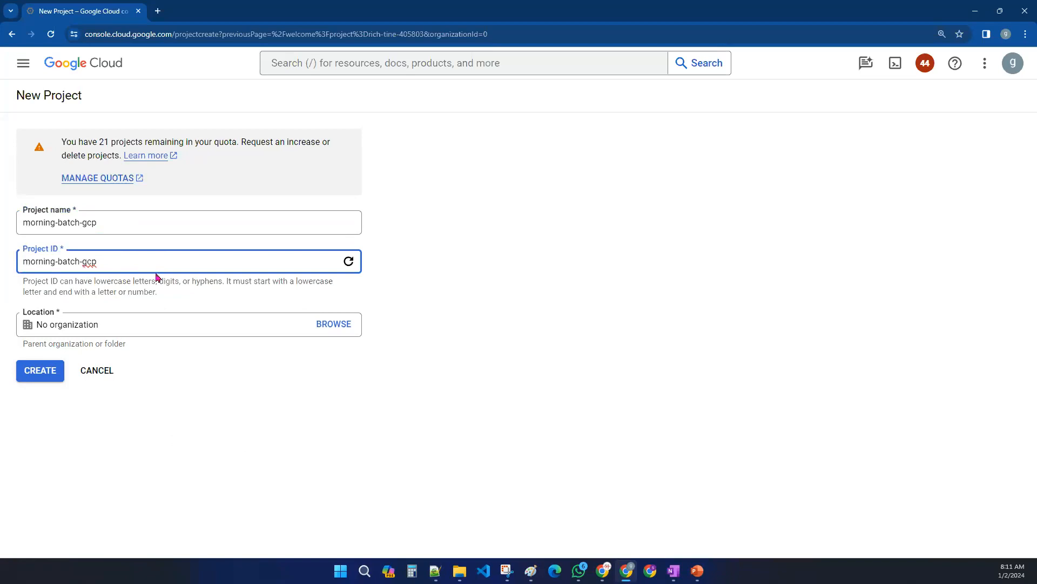
{"action": "type", "text": "-0666"}
{"action": "left_click", "coordinate": [281, 447]}
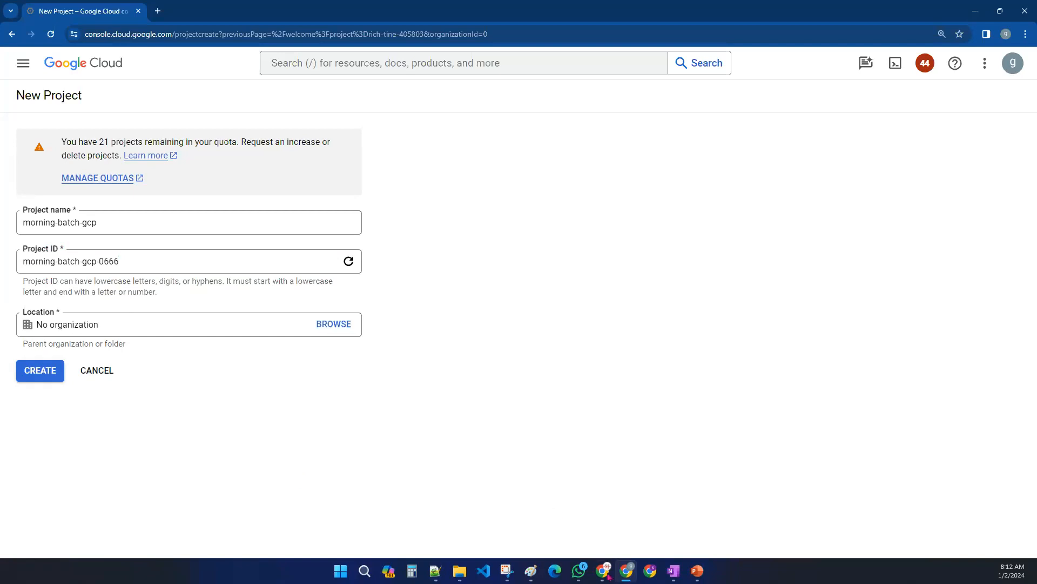
- Glance at the Paint comparison table, then create the project and close the notifications panel
{"action": "left_click", "coordinate": [530, 571]}
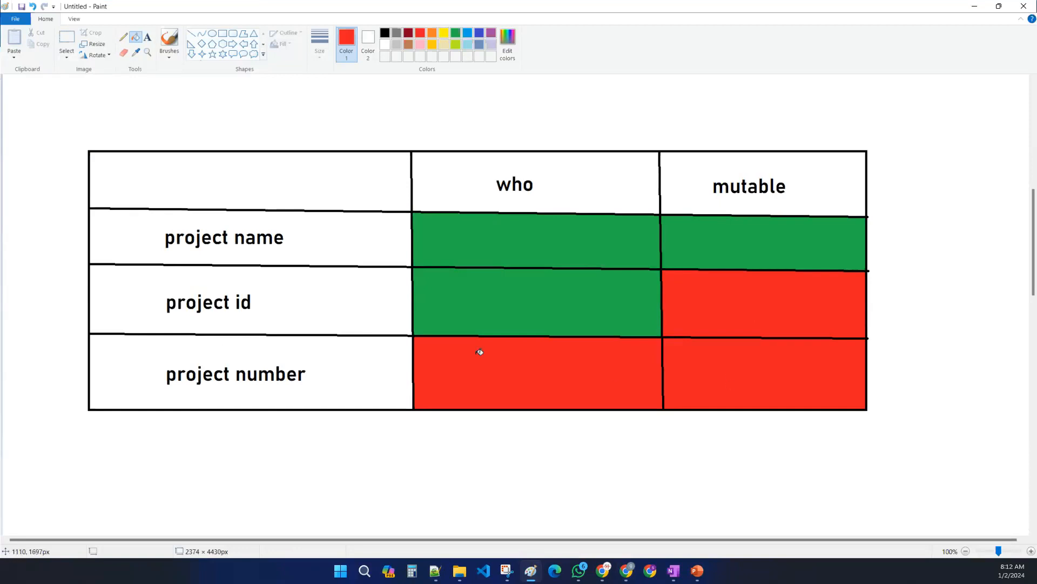
{"action": "left_click", "coordinate": [976, 6]}
{"action": "left_click", "coordinate": [37, 375]}
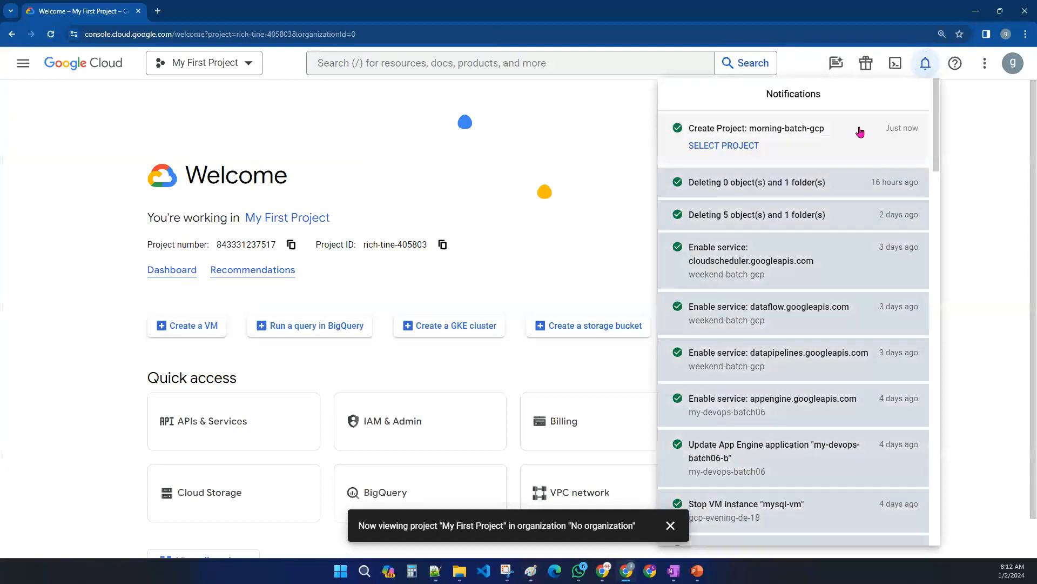
{"action": "left_click", "coordinate": [562, 135]}
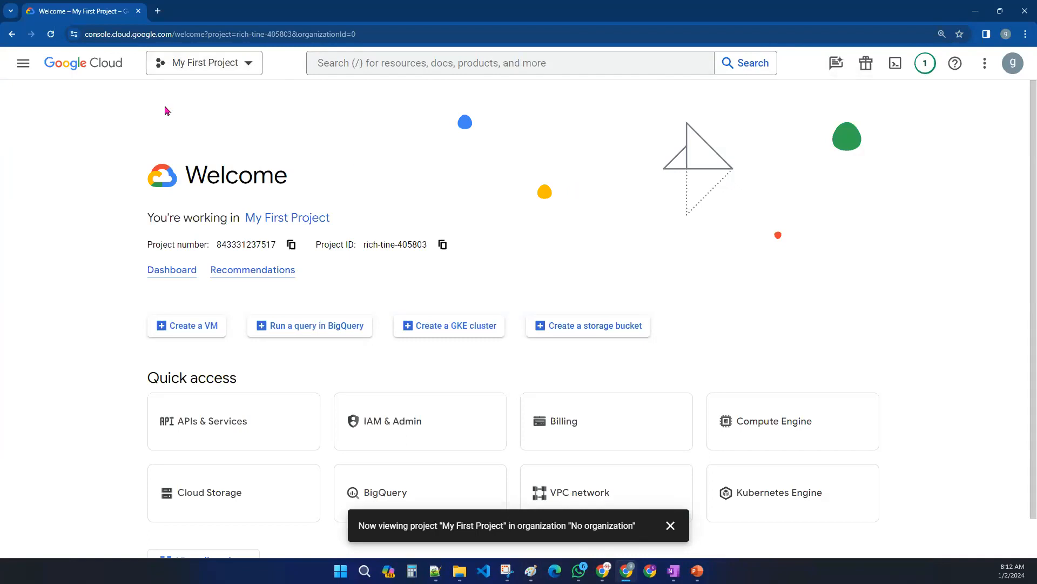
- Copy the new project's ID in the project picker and switch to the morning-batch-gcp project
{"action": "left_click", "coordinate": [207, 63]}
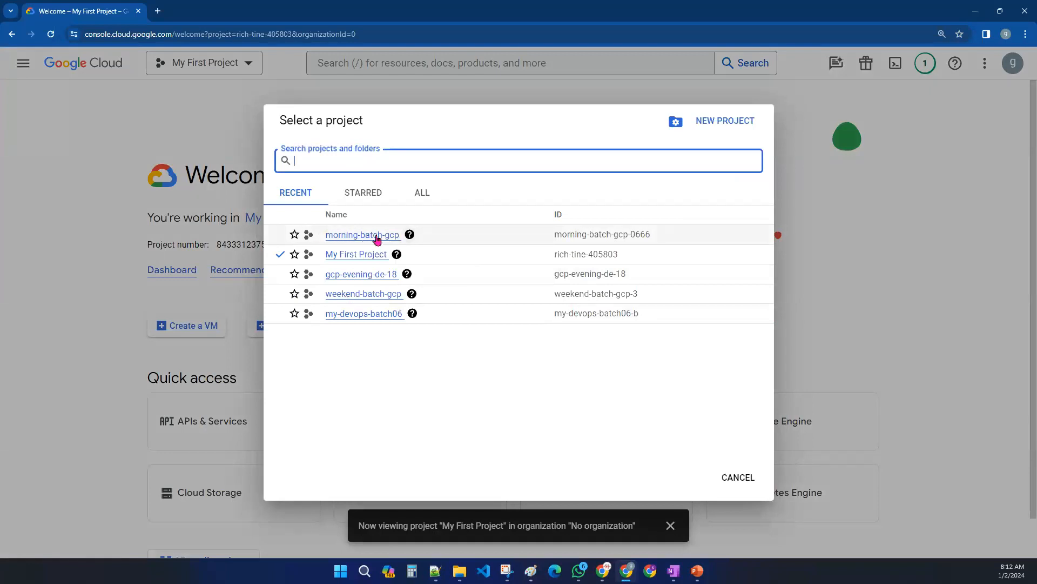
{"action": "left_click_drag", "start_coordinate": [324, 238], "coordinate": [398, 245]}
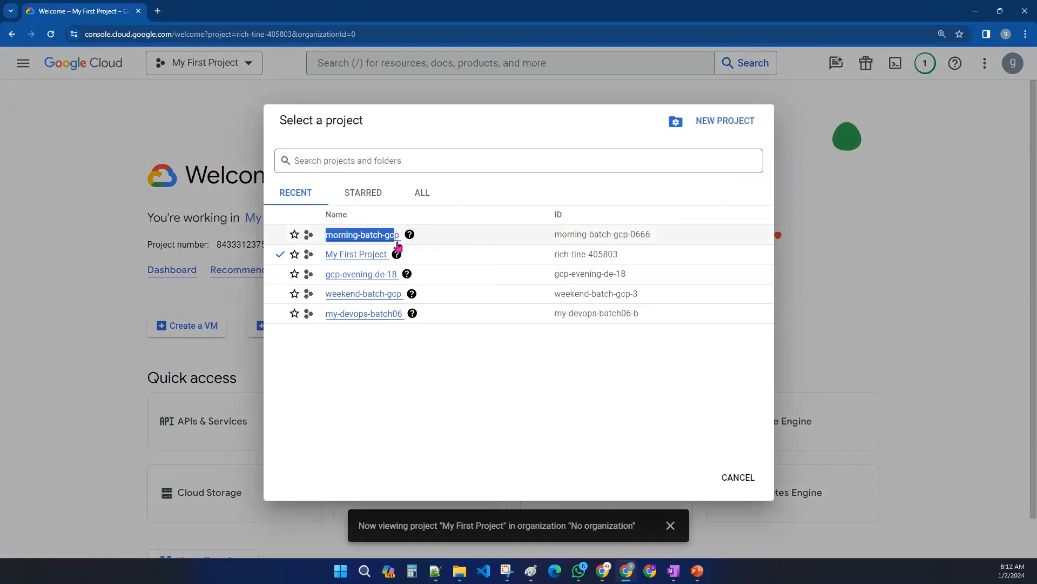
{"action": "left_click_drag", "start_coordinate": [549, 243], "coordinate": [670, 246]}
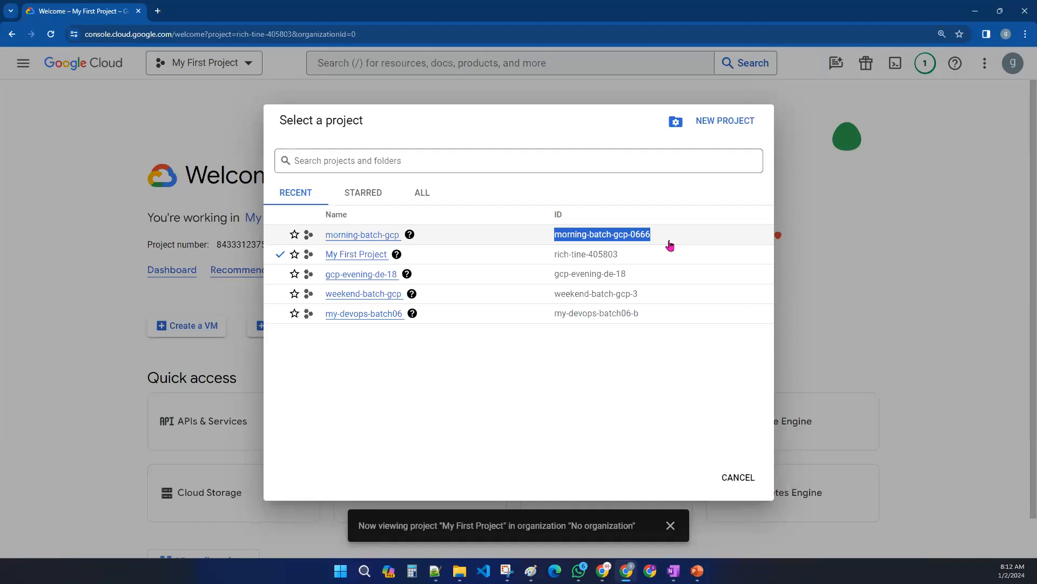
{"action": "key", "text": "ctrl+c"}
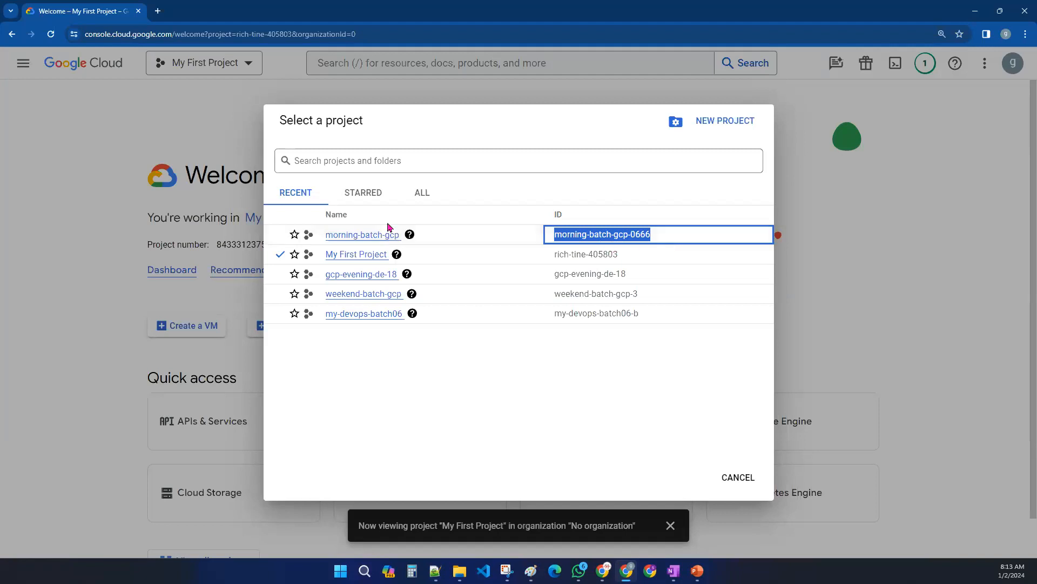
{"action": "left_click", "coordinate": [361, 236]}
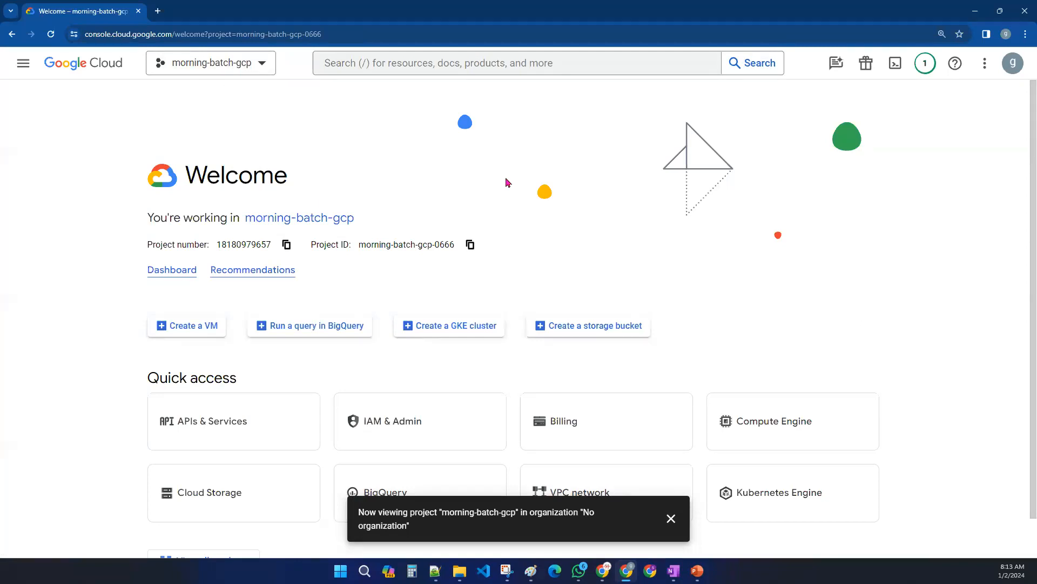
{"action": "left_click", "coordinate": [670, 519]}
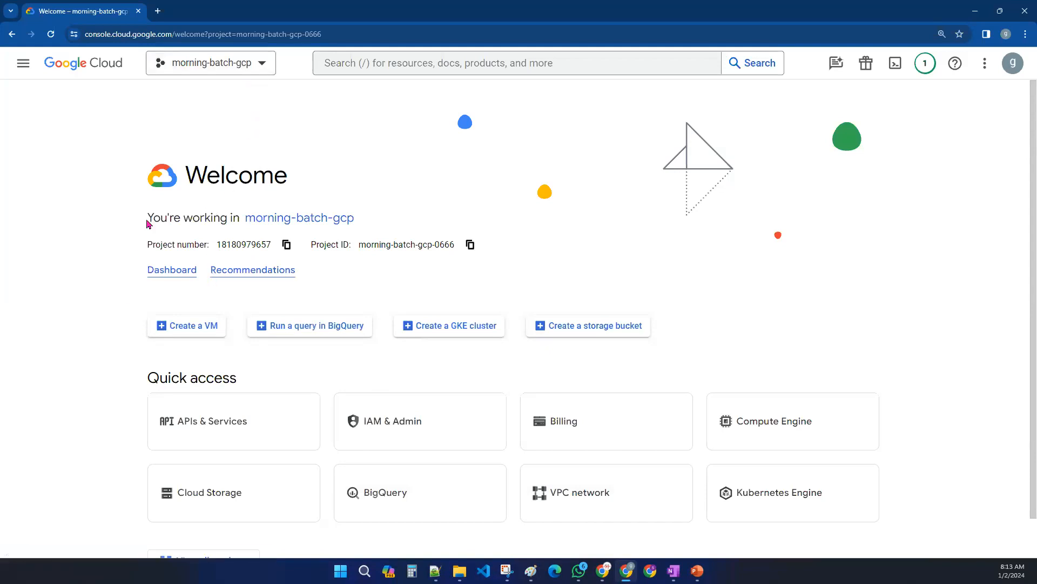
- Highlight the new project's number on the welcome page
{"action": "left_click", "coordinate": [195, 64]}
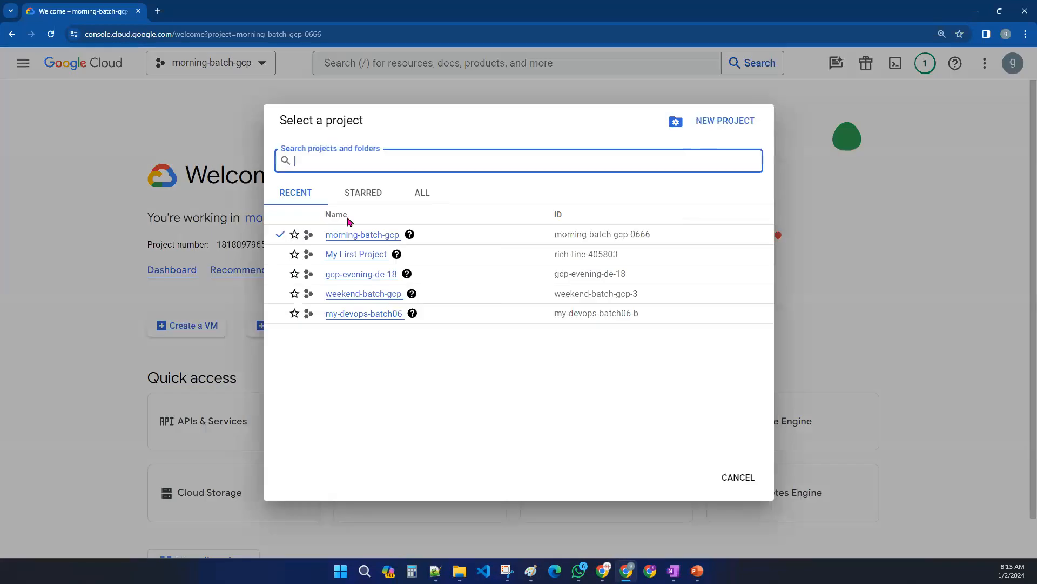
{"action": "left_click", "coordinate": [75, 165]}
{"action": "left_click_drag", "start_coordinate": [216, 243], "coordinate": [274, 244]}
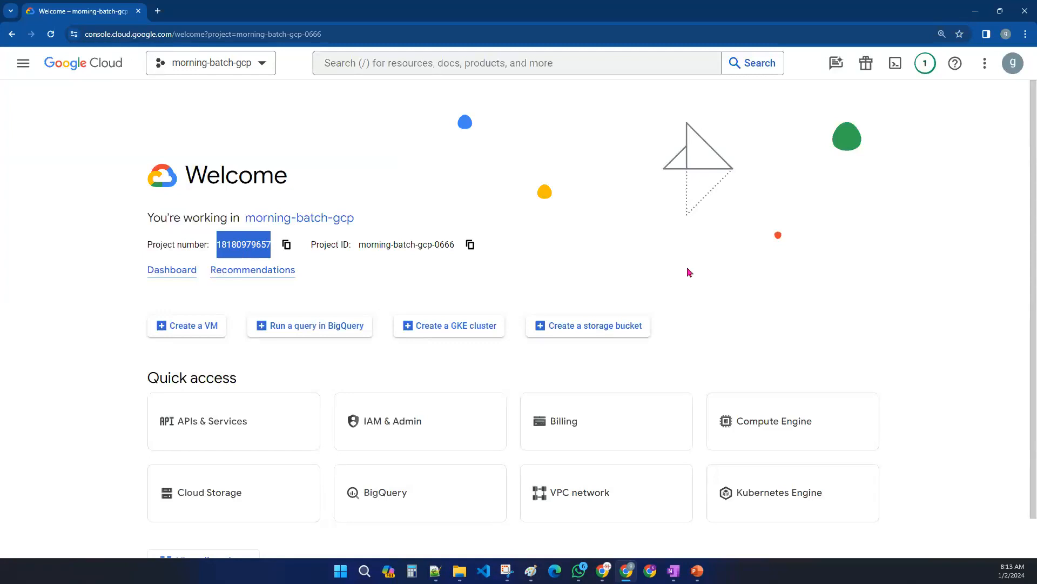
{"action": "left_click", "coordinate": [413, 150]}
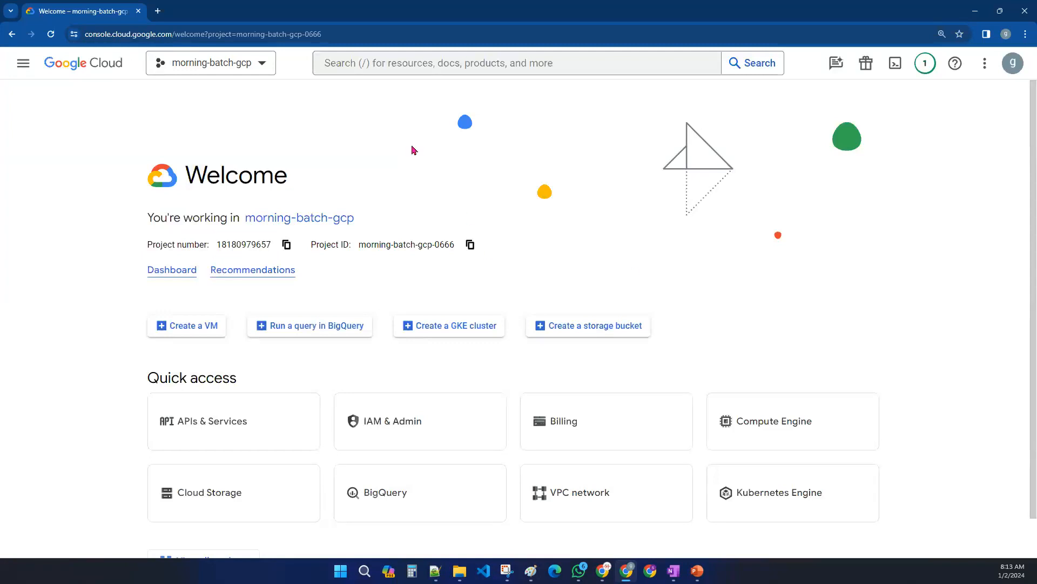
- Open the Manage Resources page listing all projects from the project picker
{"action": "left_click", "coordinate": [241, 62]}
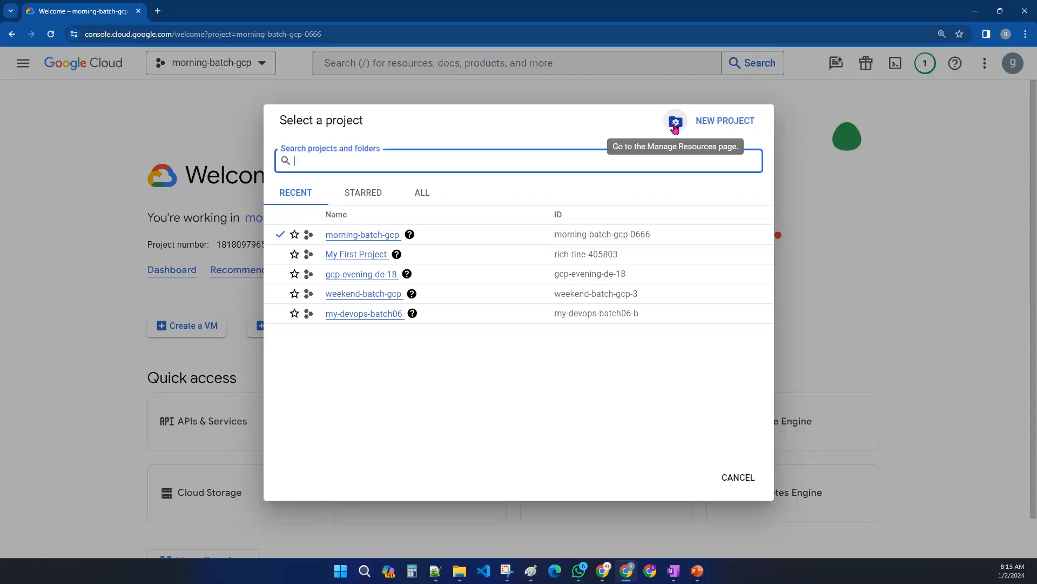
{"action": "left_click", "coordinate": [675, 123]}
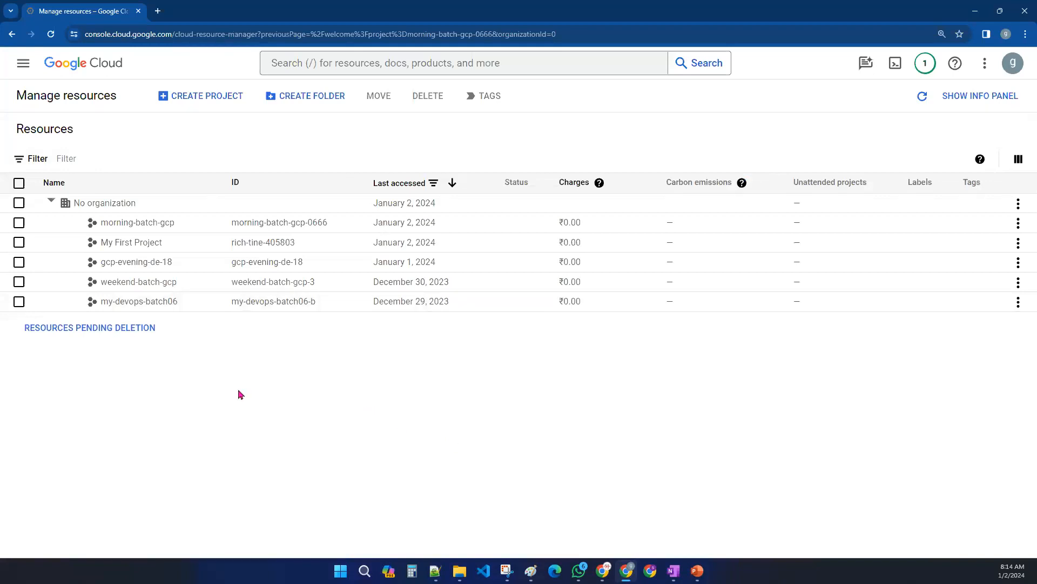
{"action": "left_click", "coordinate": [21, 302]}
{"action": "left_click", "coordinate": [19, 302]}
{"action": "left_click", "coordinate": [21, 66]}
{"action": "mouse_move", "coordinate": [95, 270]}
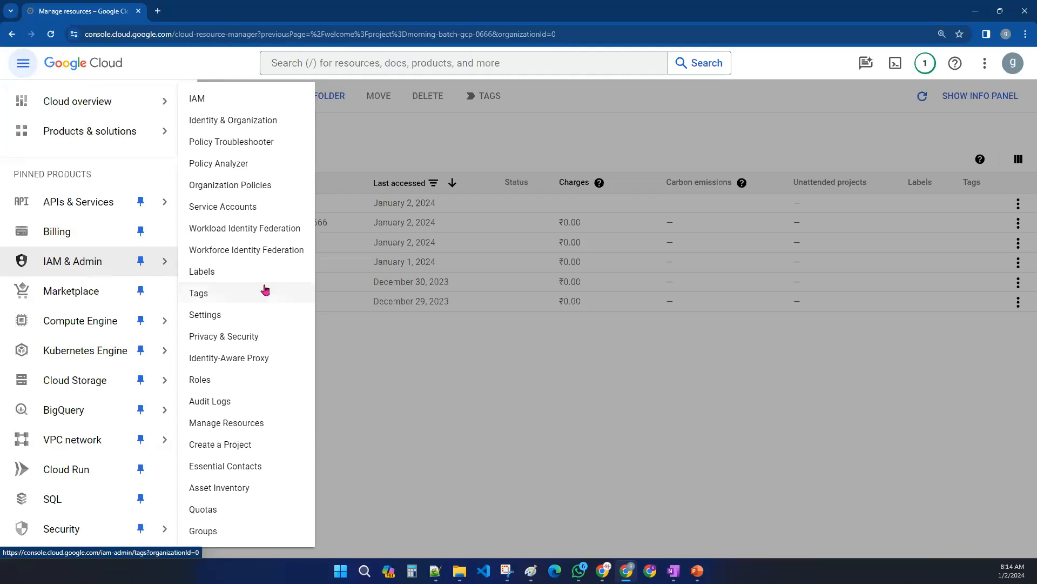
{"action": "left_click", "coordinate": [262, 445]}
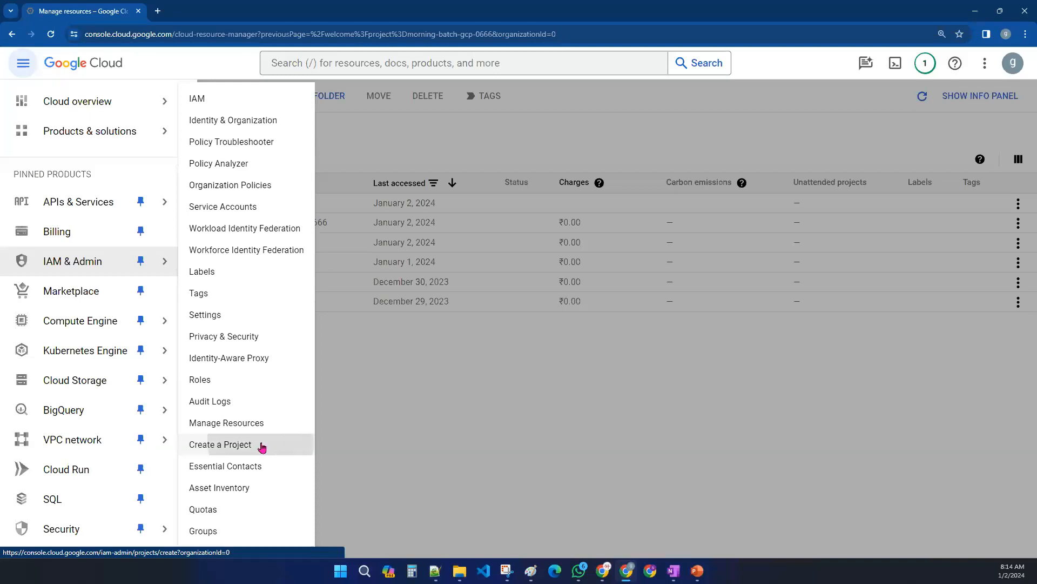
{"action": "left_click", "coordinate": [108, 327]}
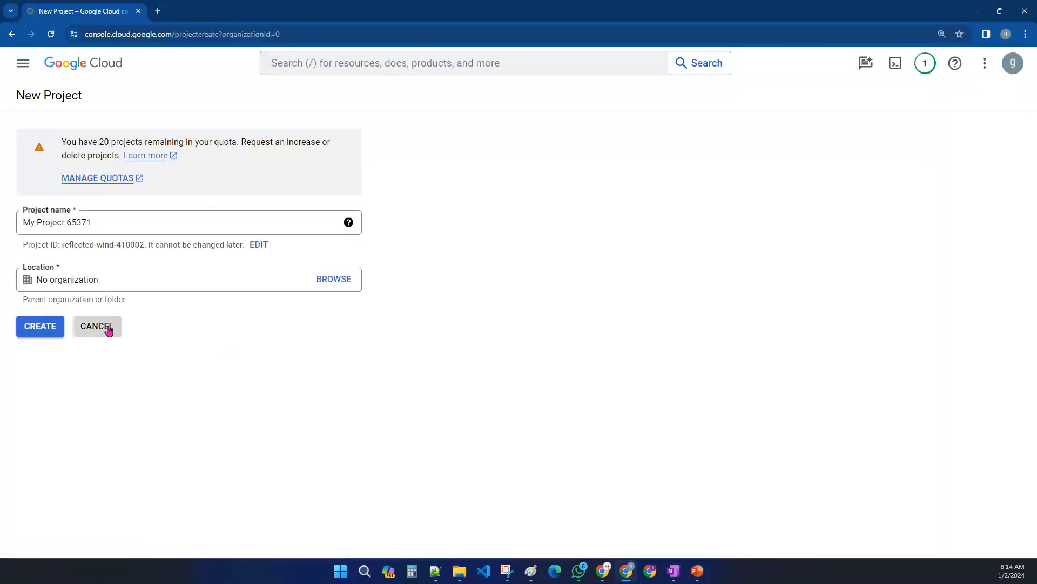
- Return to the Manage Resources page and reload the project list
{"action": "left_click", "coordinate": [175, 72]}
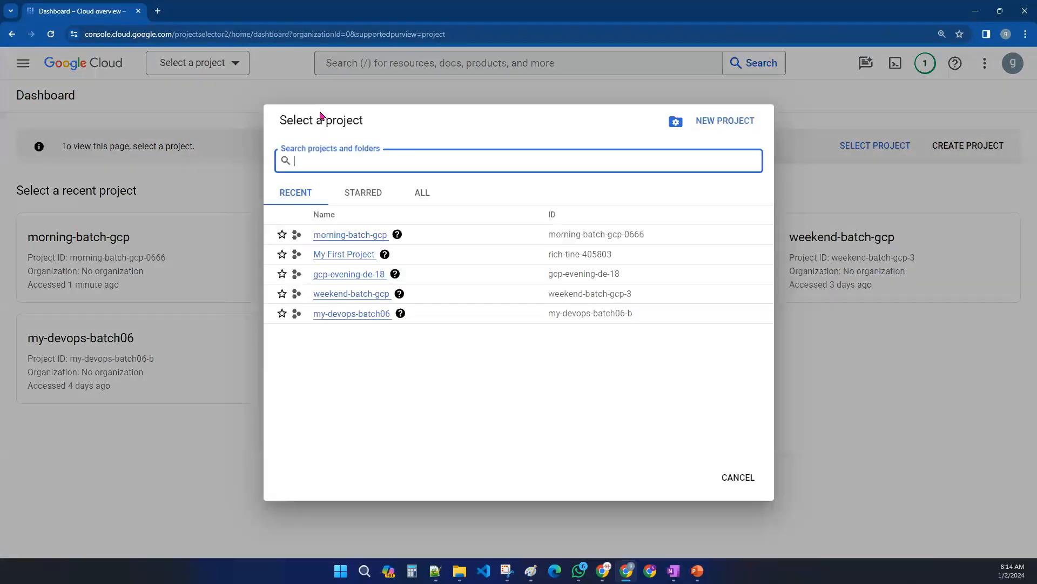
{"action": "left_click", "coordinate": [677, 127]}
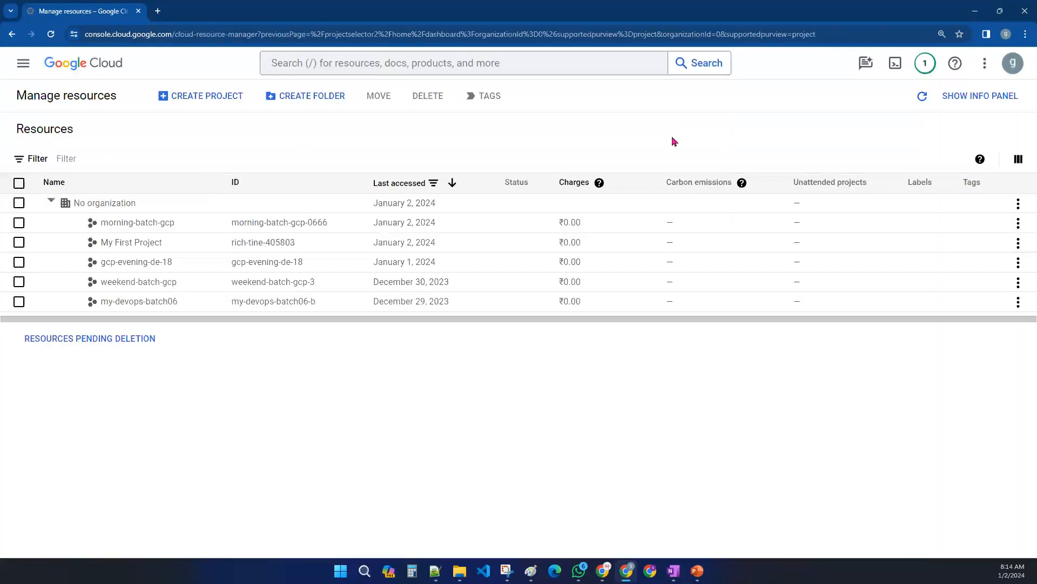
{"action": "left_click", "coordinate": [922, 97]}
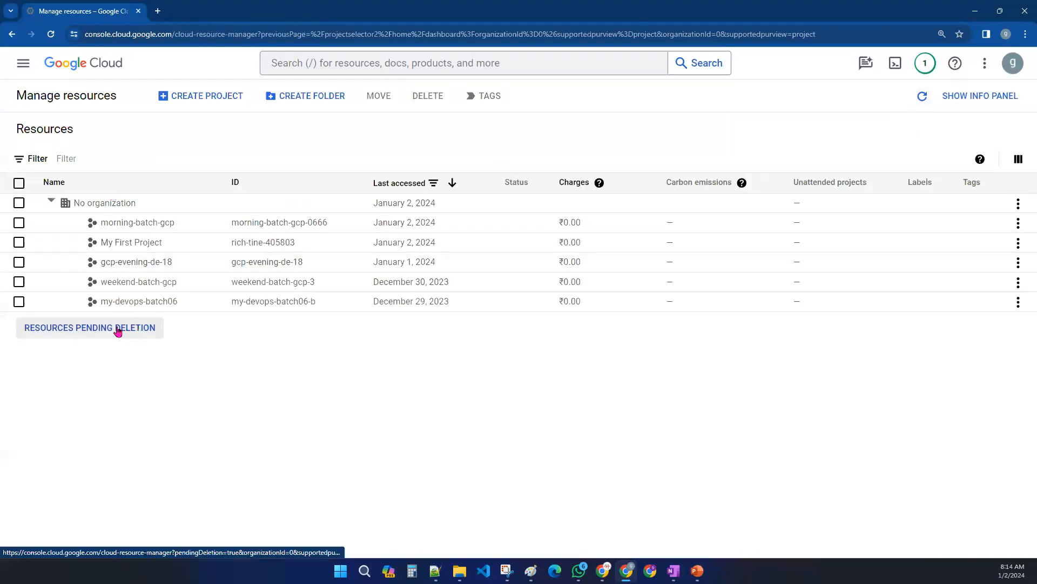
{"action": "left_click", "coordinate": [22, 63]}
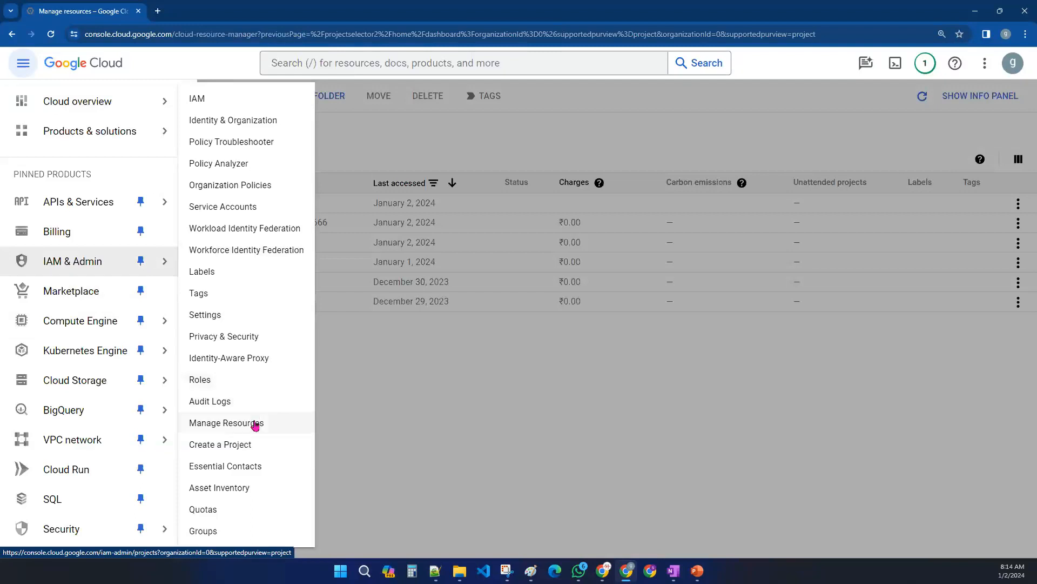
{"action": "left_click", "coordinate": [255, 423]}
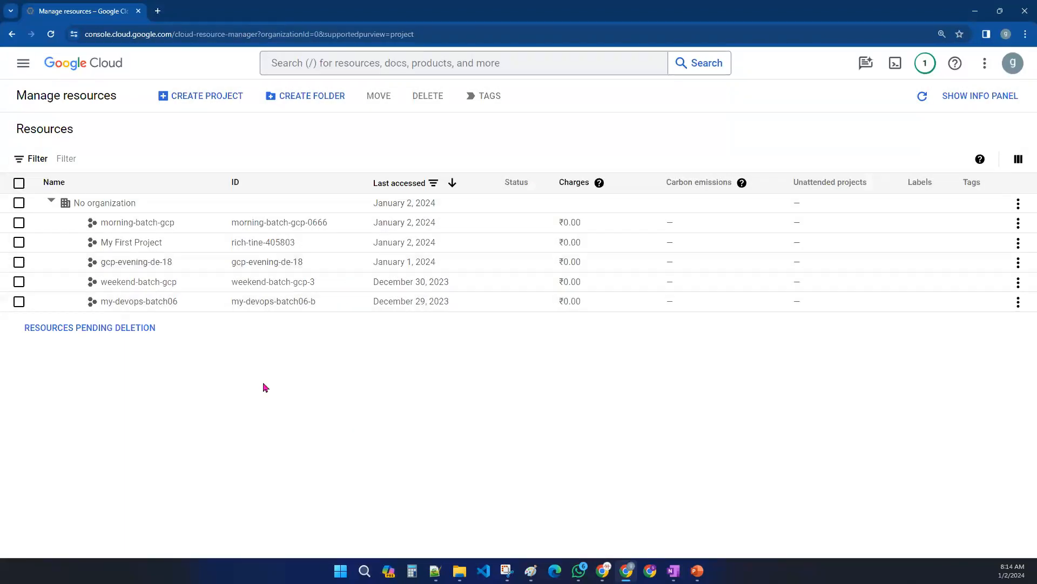
- Open the IAM permissions page for the morning-batch-gcp project
{"action": "left_click", "coordinate": [23, 63]}
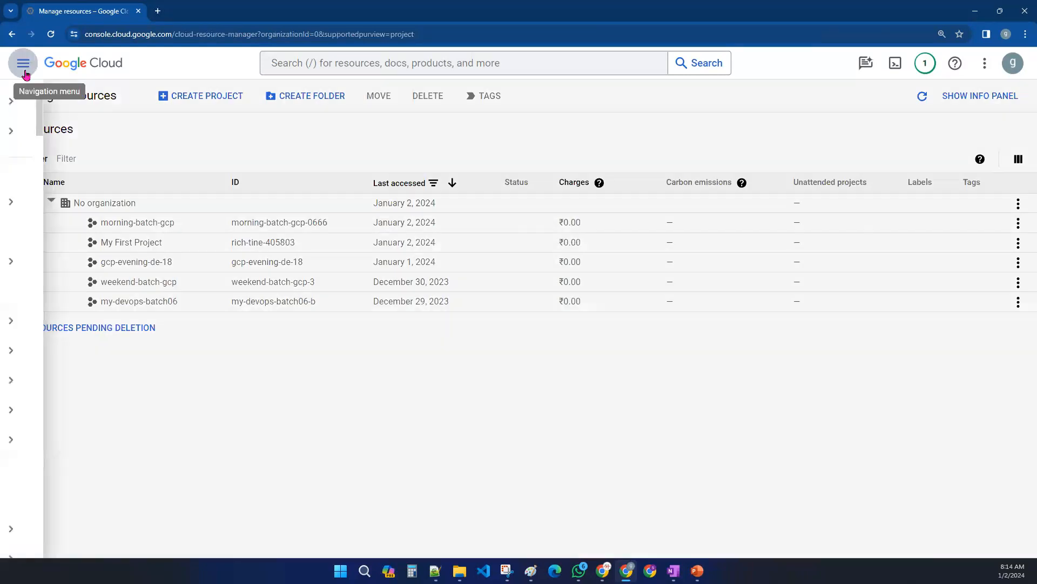
{"action": "left_click", "coordinate": [100, 265]}
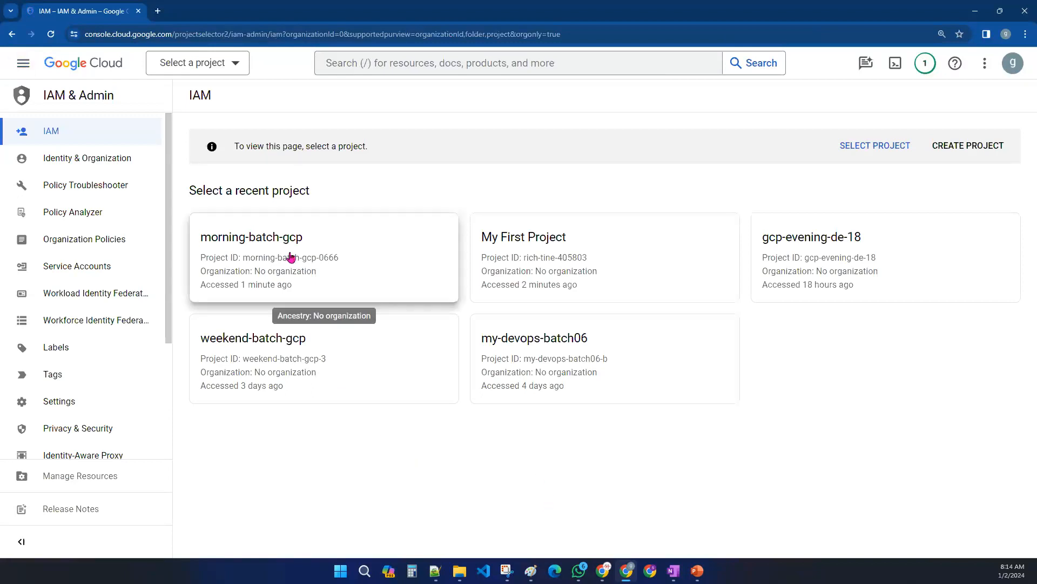
{"action": "left_click", "coordinate": [362, 258]}
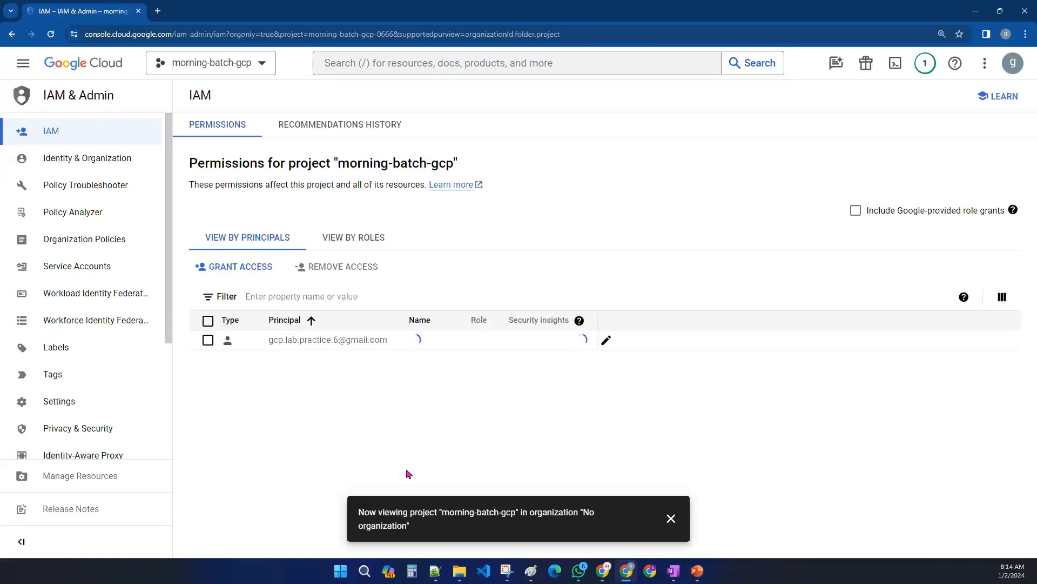
{"action": "left_click", "coordinate": [671, 518]}
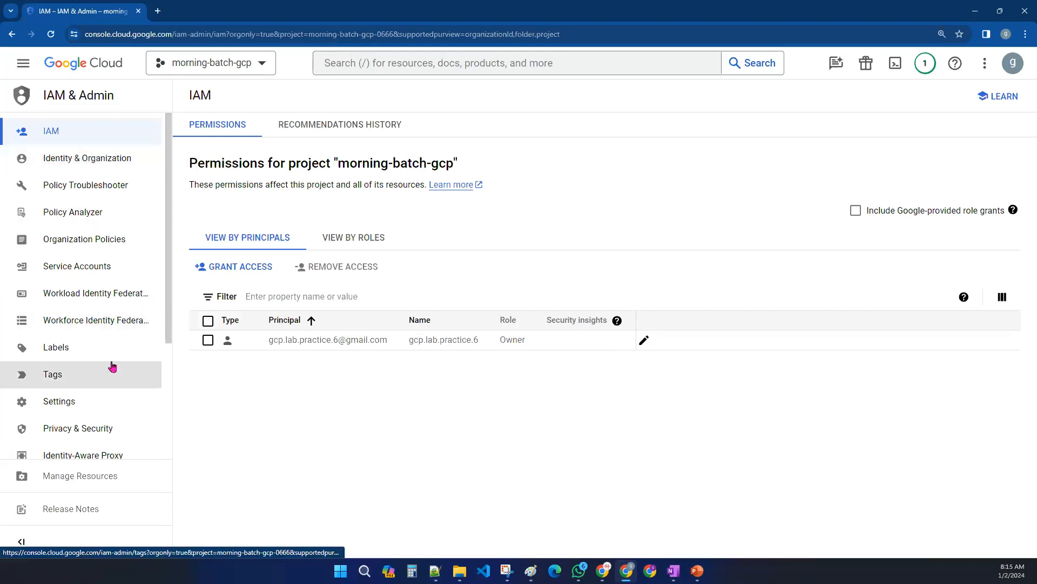
- Open the project's IAM & Admin Settings page
{"action": "scroll", "coordinate": [86, 346], "scroll_direction": "down", "scroll_amount": 2}
{"action": "left_click", "coordinate": [82, 295]}
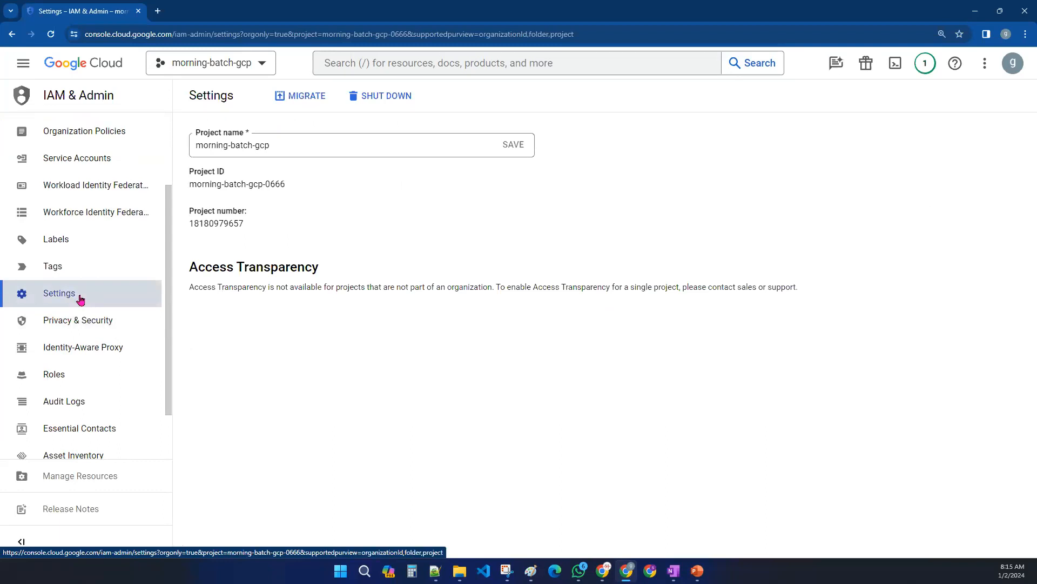
- Revisit the IAM page, return to Settings, and highlight the editable project name field
{"action": "left_click", "coordinate": [25, 65]}
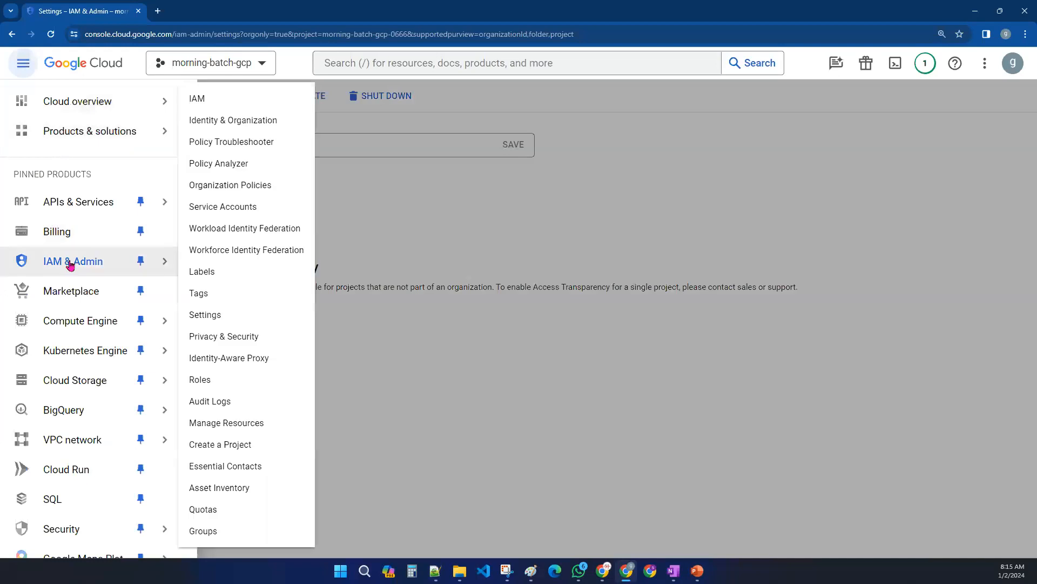
{"action": "left_click", "coordinate": [70, 264]}
{"action": "left_click", "coordinate": [23, 63]}
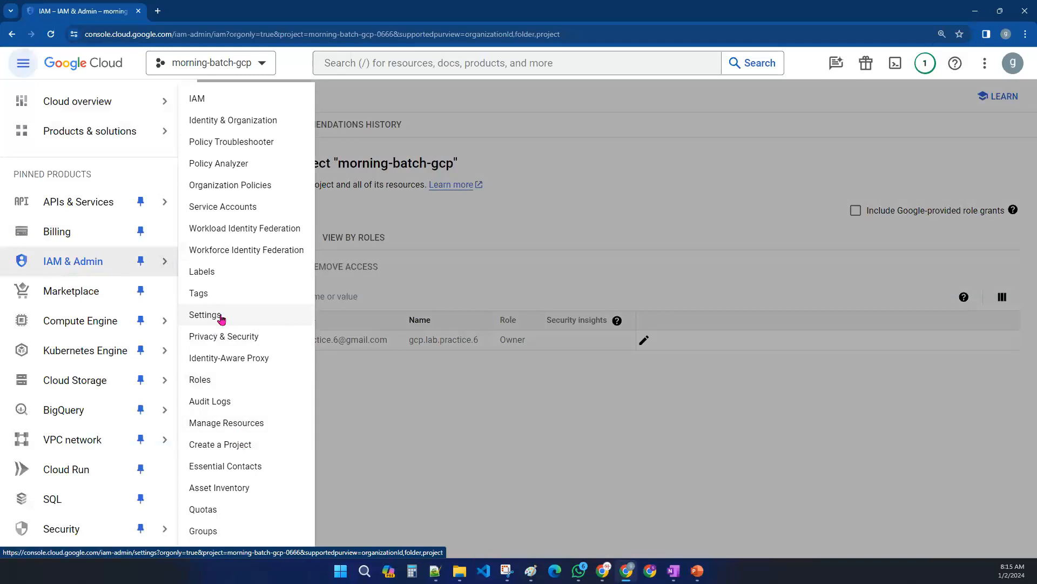
{"action": "left_click", "coordinate": [251, 319]}
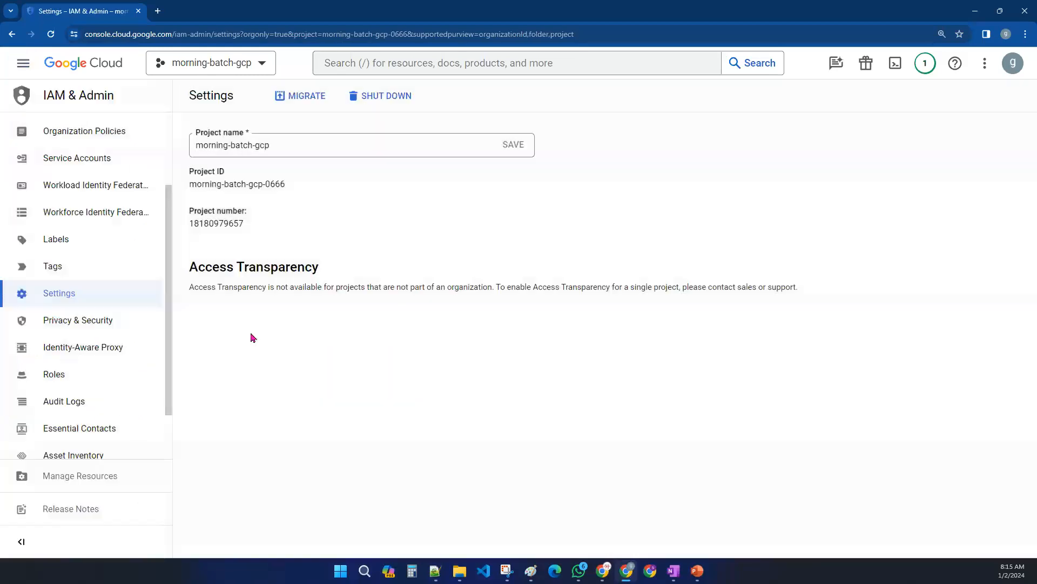
{"action": "left_click_drag", "start_coordinate": [289, 146], "coordinate": [193, 147]}
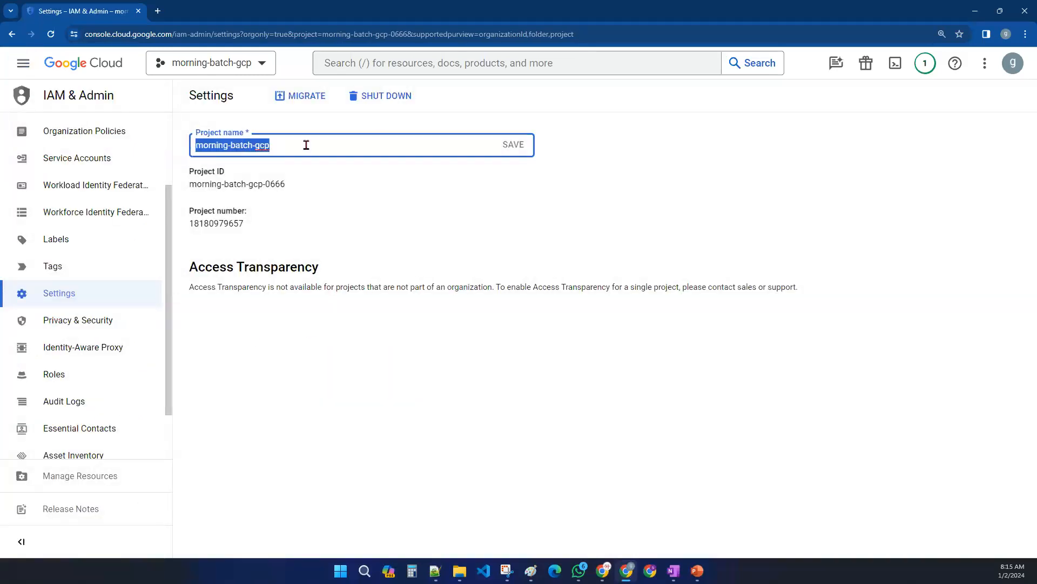
- Rename the project to gcp-morning-batch and save the new name
{"action": "left_click", "coordinate": [338, 143]}
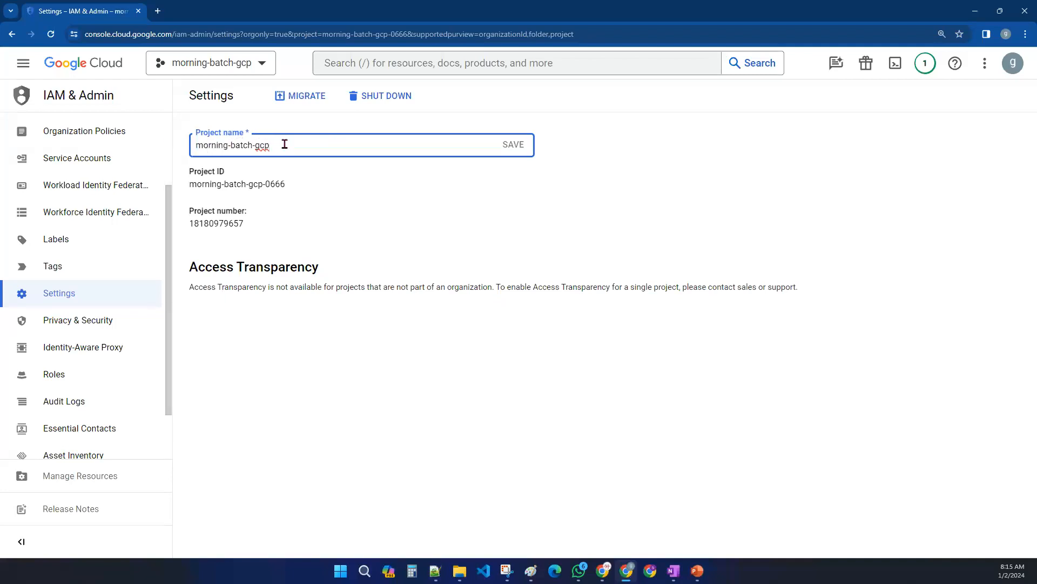
{"action": "left_click_drag", "start_coordinate": [286, 144], "coordinate": [198, 146]}
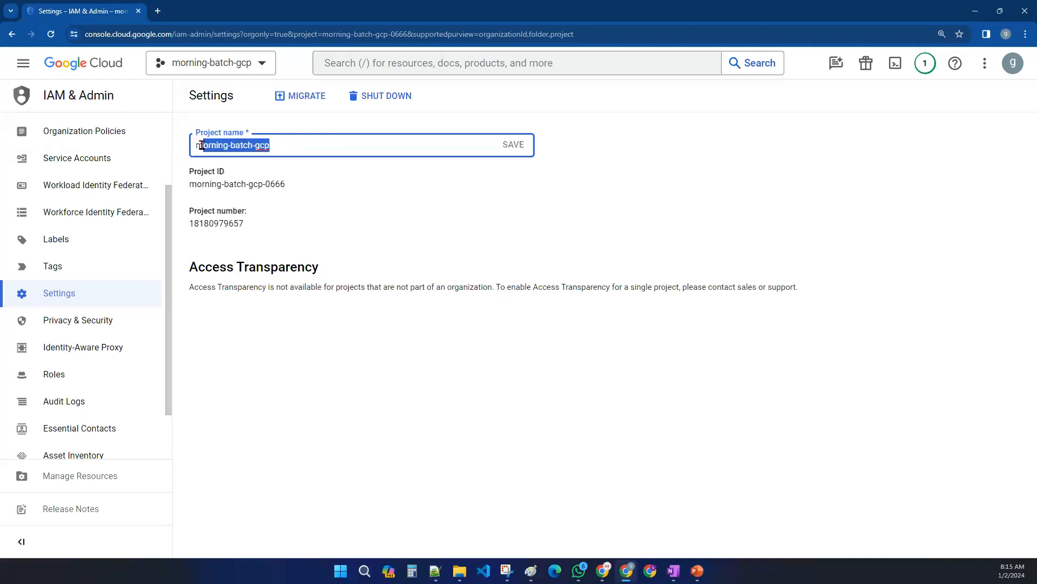
{"action": "left_click", "coordinate": [293, 141]}
{"action": "left_click_drag", "start_coordinate": [294, 143], "coordinate": [255, 146]}
{"action": "key", "text": "BackSpace"}
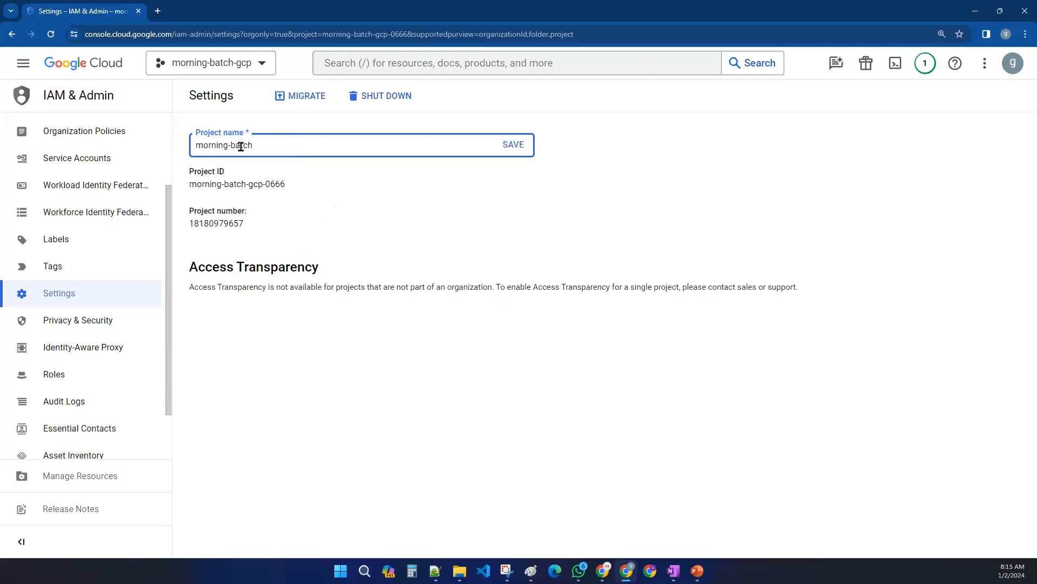
{"action": "type", "text": "gcp-"}
{"action": "left_click", "coordinate": [365, 189]}
{"action": "left_click", "coordinate": [513, 147]}
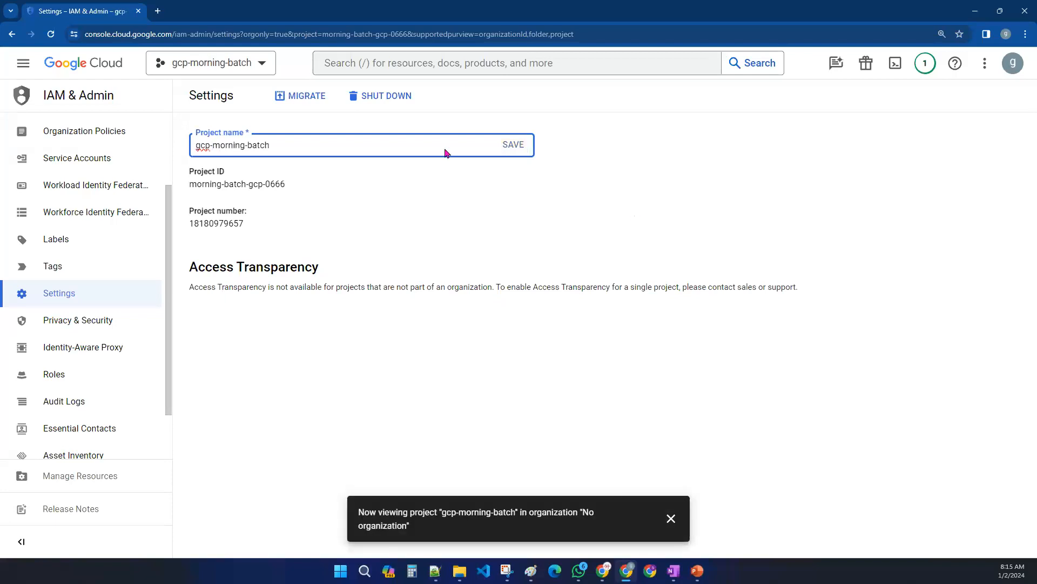
- Review the renamed project in the project selector, its name, ID and number fields, and the console Welcome page
{"action": "left_click", "coordinate": [227, 63]}
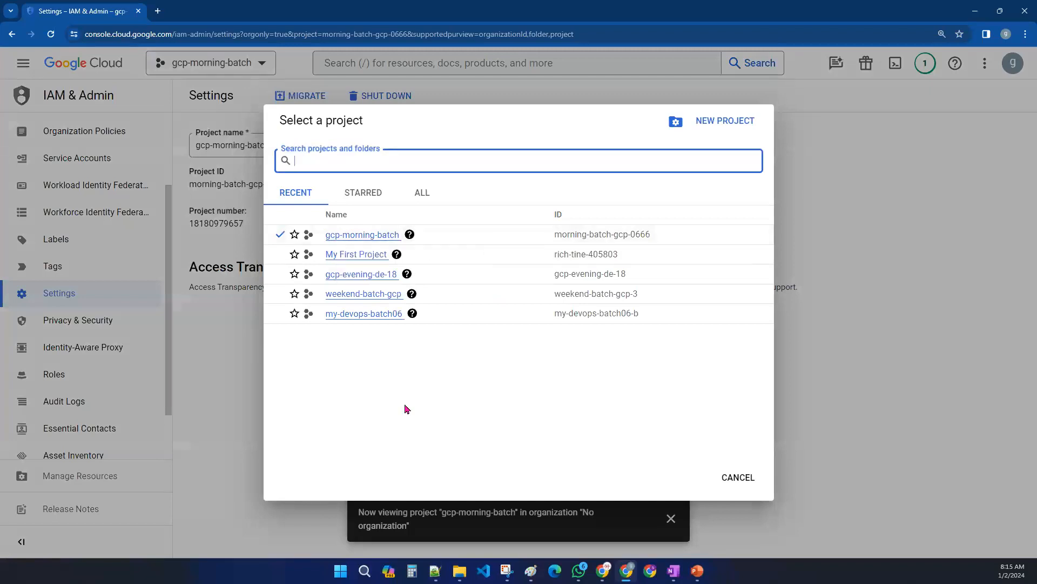
{"action": "left_click", "coordinate": [725, 479]}
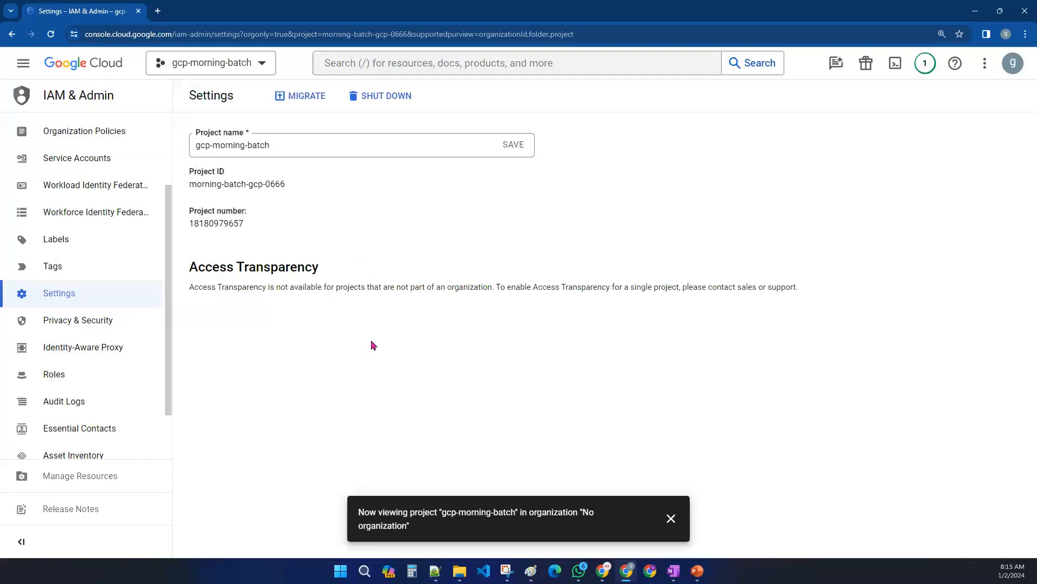
{"action": "left_click_drag", "start_coordinate": [277, 142], "coordinate": [196, 144]}
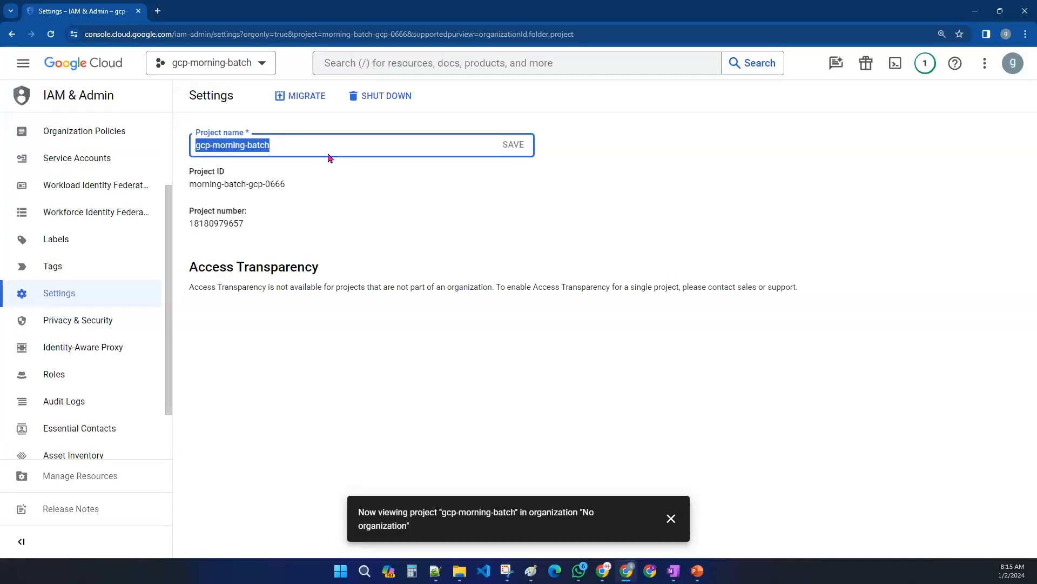
{"action": "left_click_drag", "start_coordinate": [303, 181], "coordinate": [164, 183]}
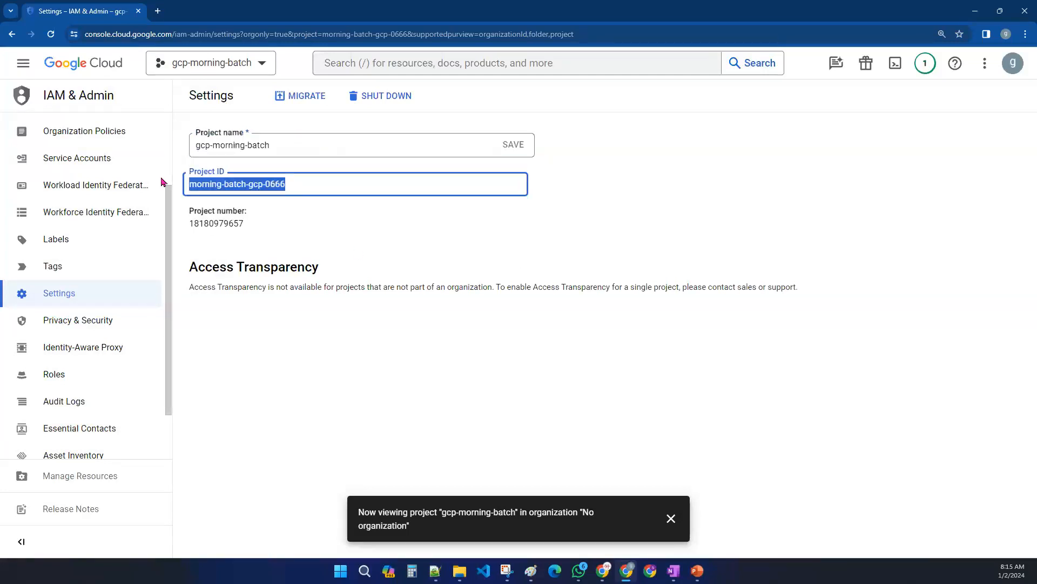
{"action": "left_click_drag", "start_coordinate": [261, 225], "coordinate": [174, 226]}
{"action": "left_click", "coordinate": [261, 237]}
{"action": "left_click", "coordinate": [259, 223]}
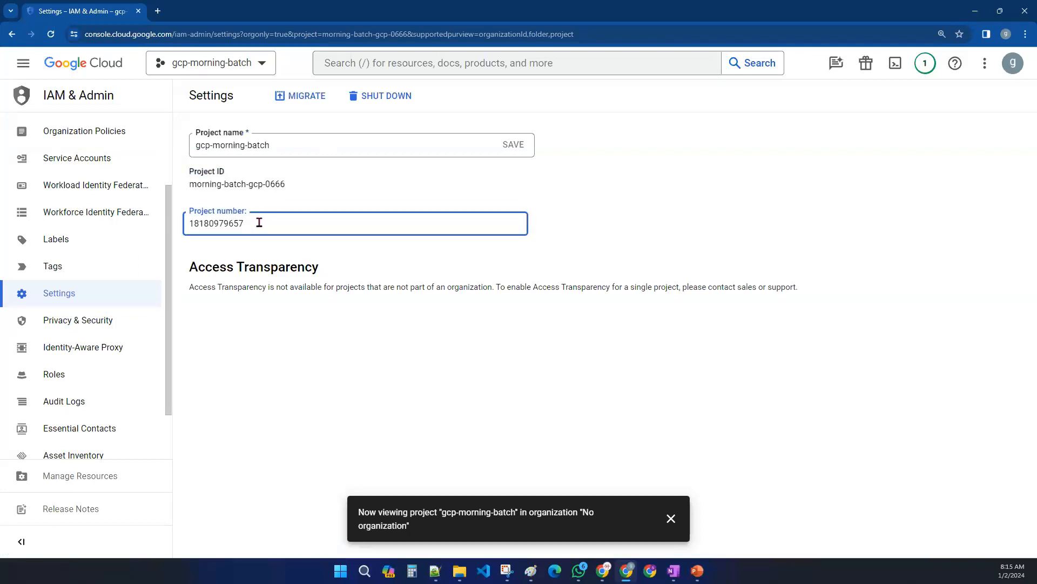
{"action": "double_click", "coordinate": [291, 181]}
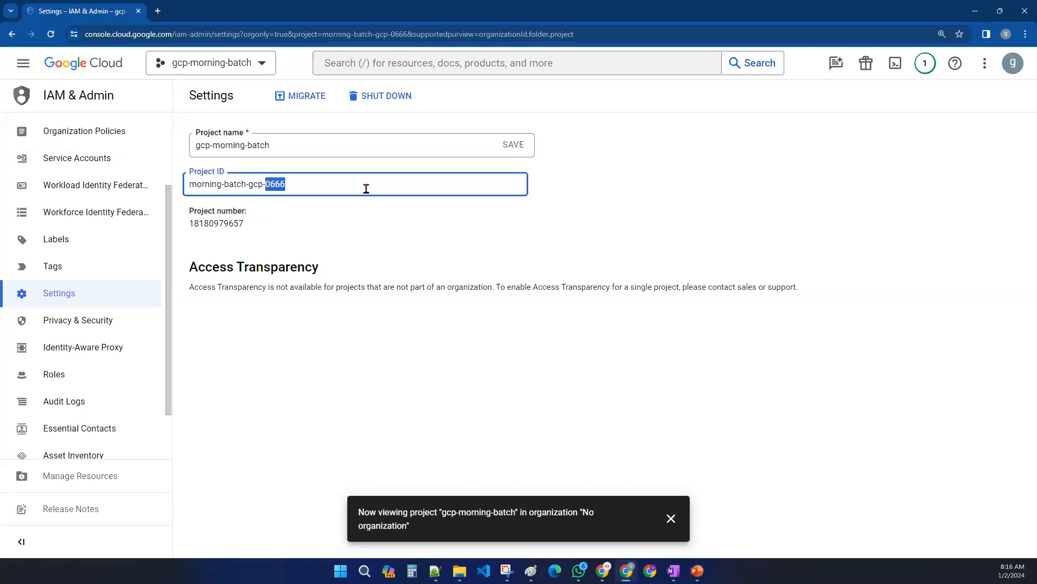
{"action": "left_click", "coordinate": [326, 223]}
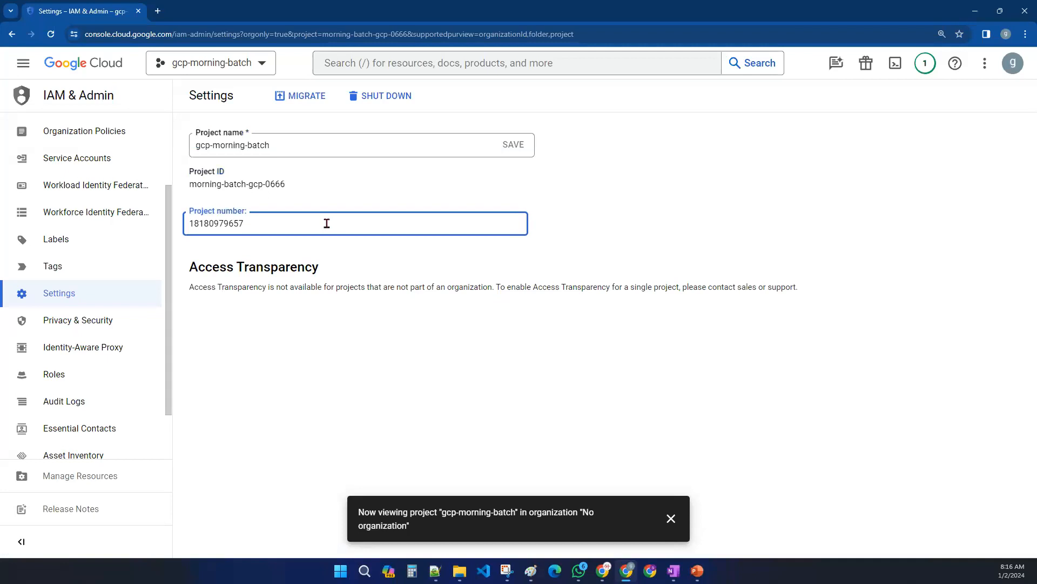
{"action": "left_click", "coordinate": [602, 223]}
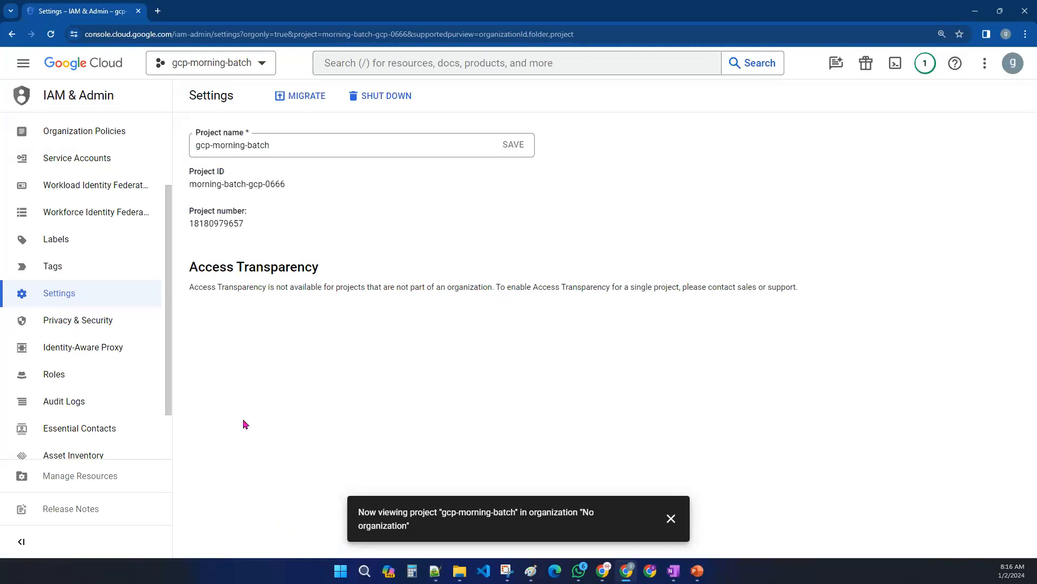
{"action": "left_click", "coordinate": [63, 62]}
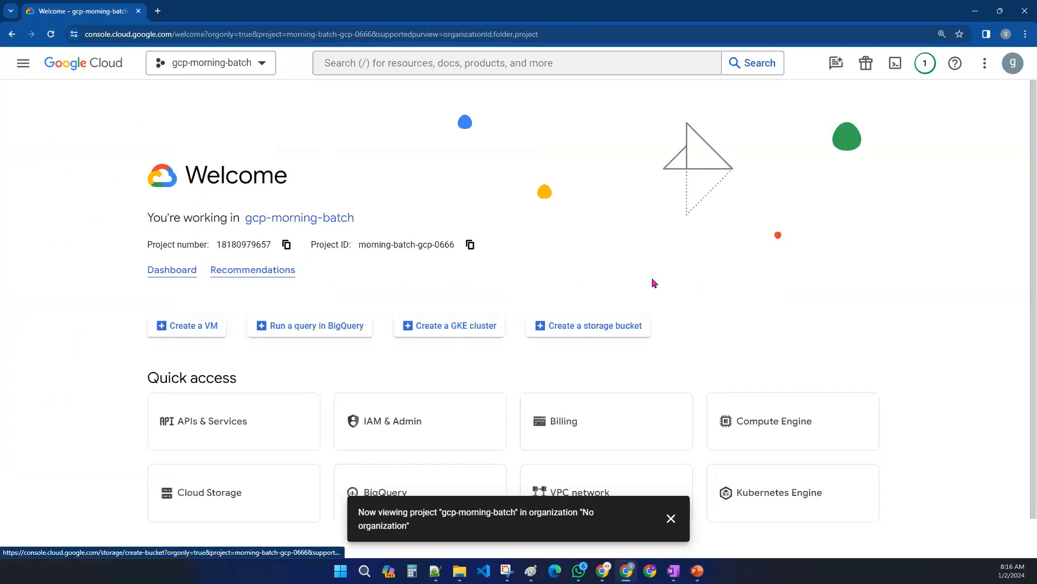
- Switch to Paint and tick off items 1 and 2 of the topic list with red check marks
{"action": "key", "text": "alt+Tab"}
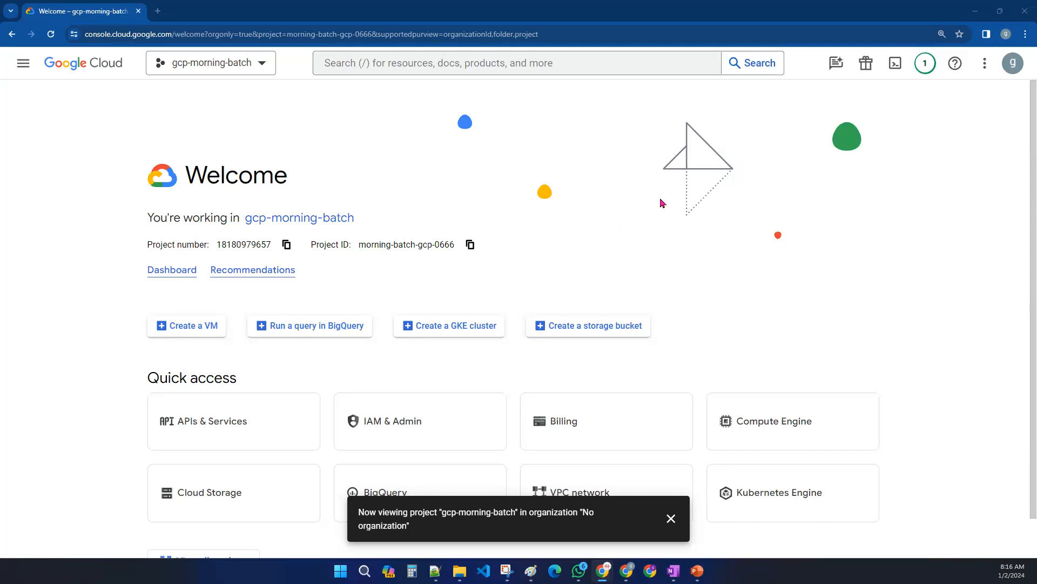
{"action": "left_click", "coordinate": [531, 571]}
{"action": "scroll", "coordinate": [292, 293], "scroll_direction": "up", "scroll_amount": 10}
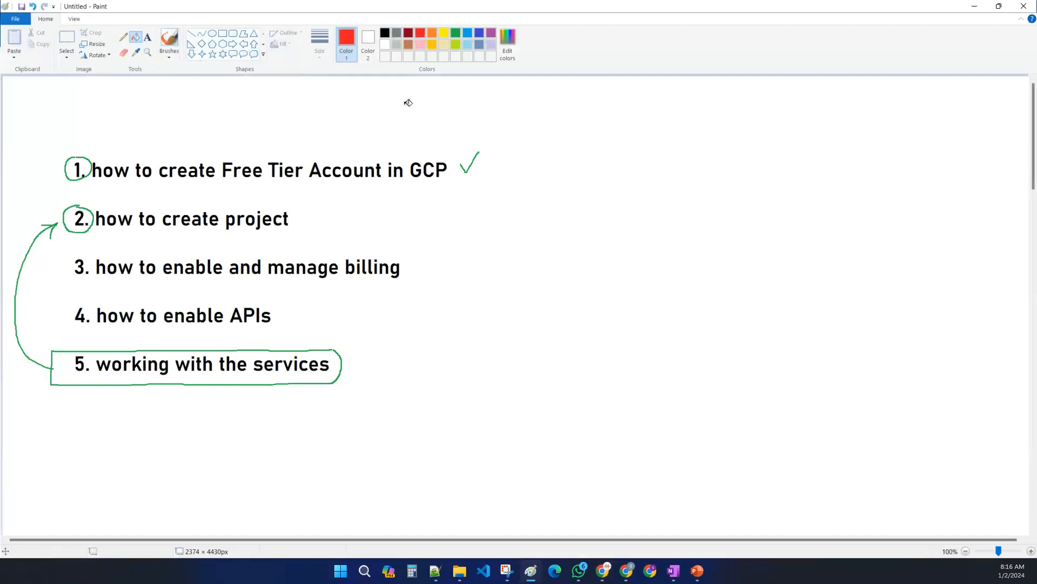
{"action": "left_click", "coordinate": [123, 36]}
{"action": "left_click_drag", "start_coordinate": [297, 213], "coordinate": [321, 197]}
{"action": "left_click_drag", "start_coordinate": [458, 161], "coordinate": [496, 142]}
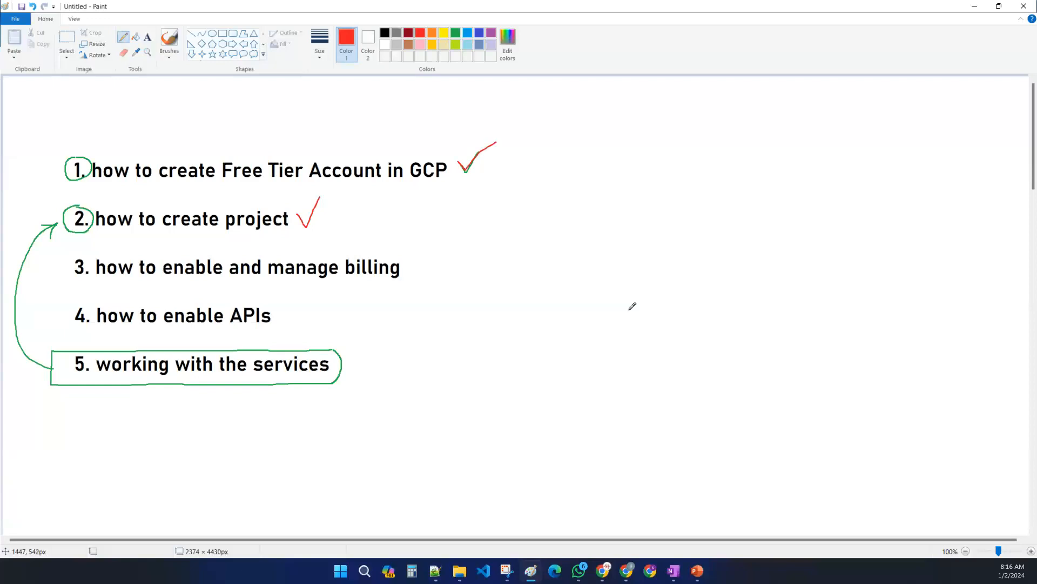
{"action": "left_click_drag", "start_coordinate": [54, 284], "coordinate": [405, 277]}
{"action": "key", "text": "ctrl+z"}
{"action": "left_click", "coordinate": [974, 8]}
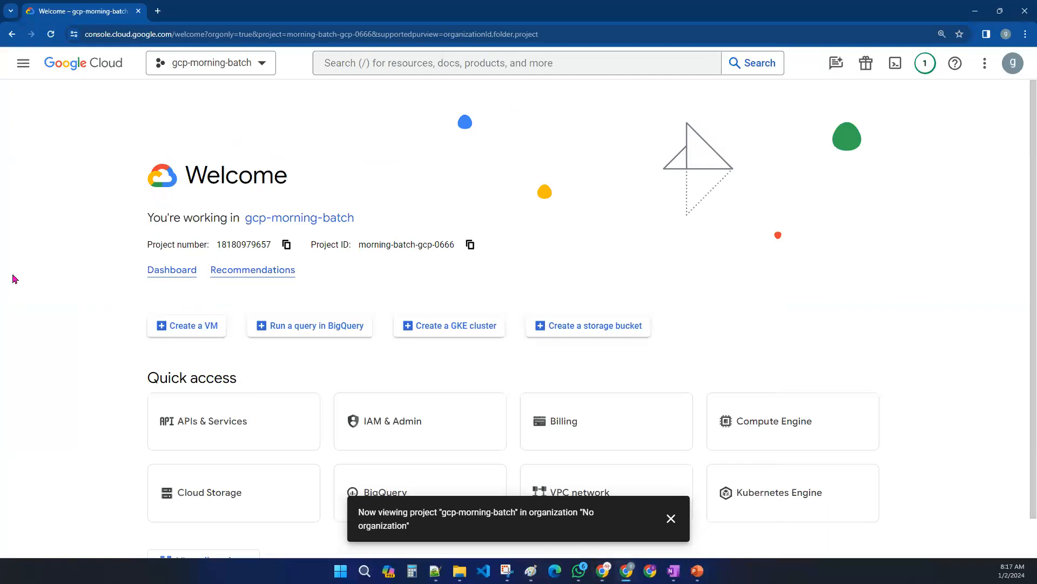
- Open Billing from the navigation menu and review the billing account overview's costs and trial credit
{"action": "left_click", "coordinate": [23, 65]}
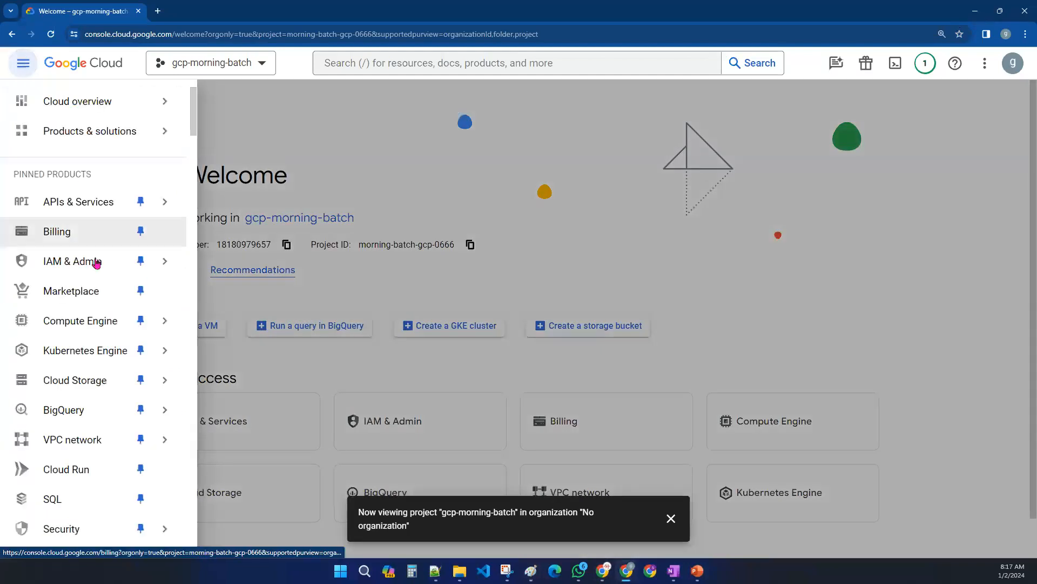
{"action": "mouse_move", "coordinate": [89, 397]}
{"action": "left_click", "coordinate": [53, 233]}
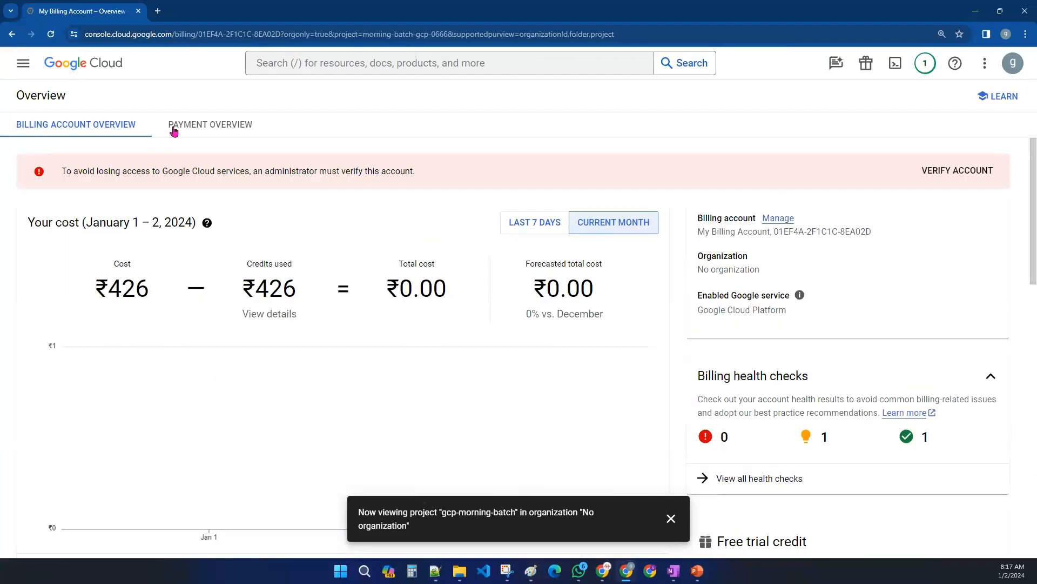
{"action": "scroll", "coordinate": [405, 436], "scroll_direction": "down", "scroll_amount": 6}
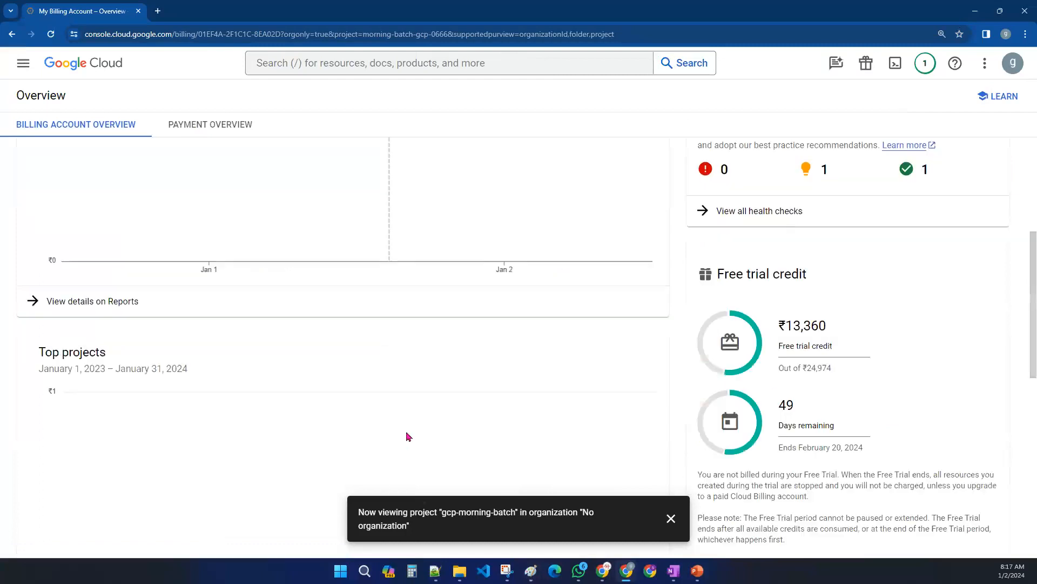
{"action": "scroll", "coordinate": [424, 444], "scroll_direction": "up", "scroll_amount": 6}
{"action": "left_click", "coordinate": [23, 62]}
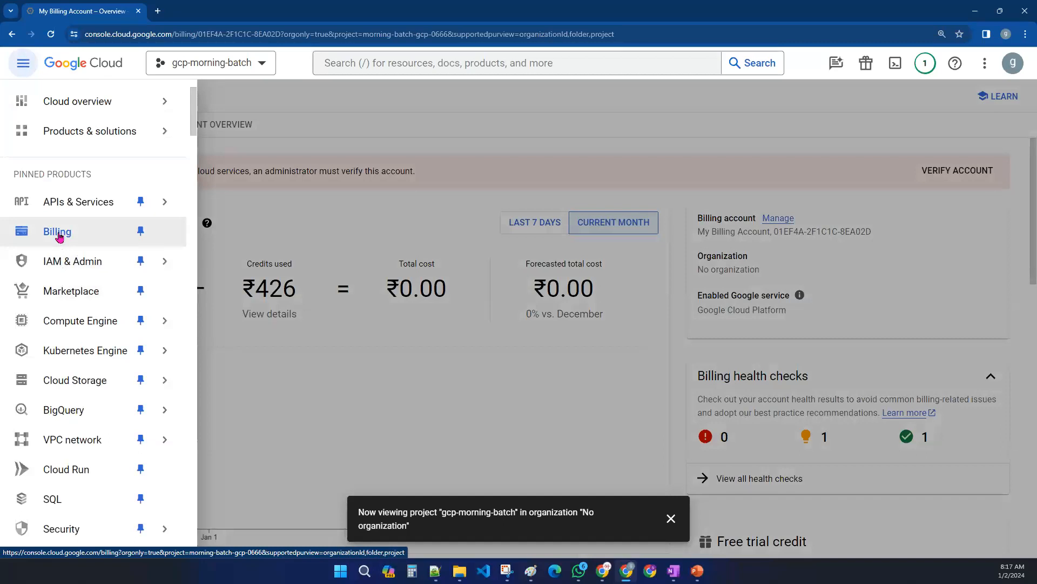
{"action": "left_click", "coordinate": [79, 63]}
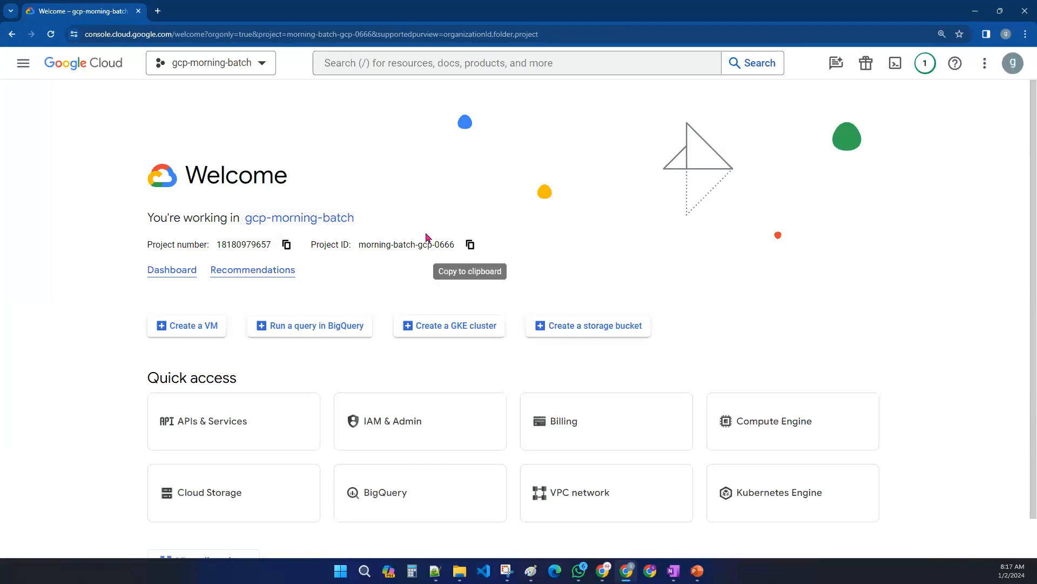
{"action": "left_click", "coordinate": [33, 69]}
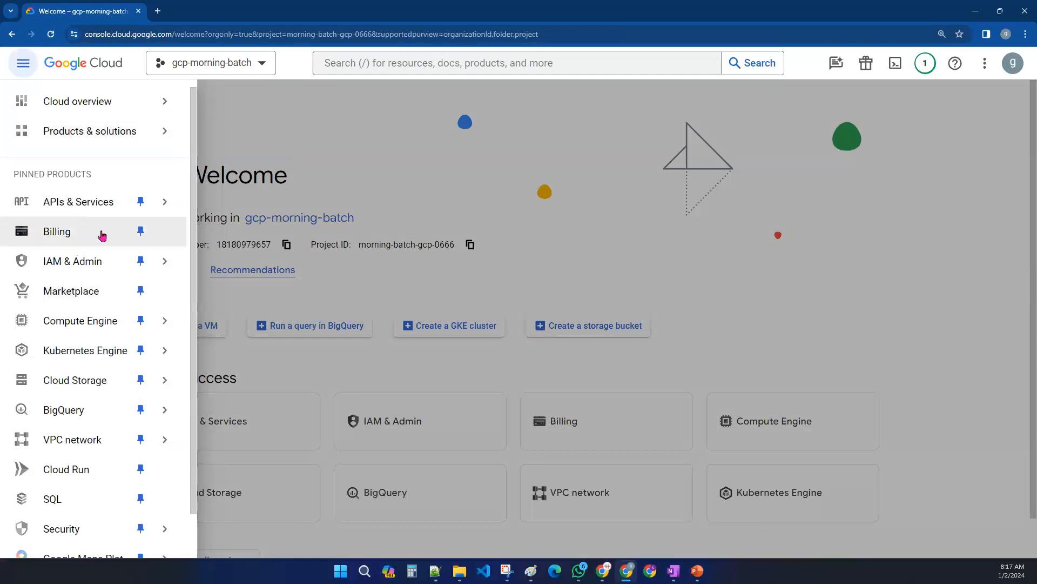
{"action": "left_click", "coordinate": [79, 238]}
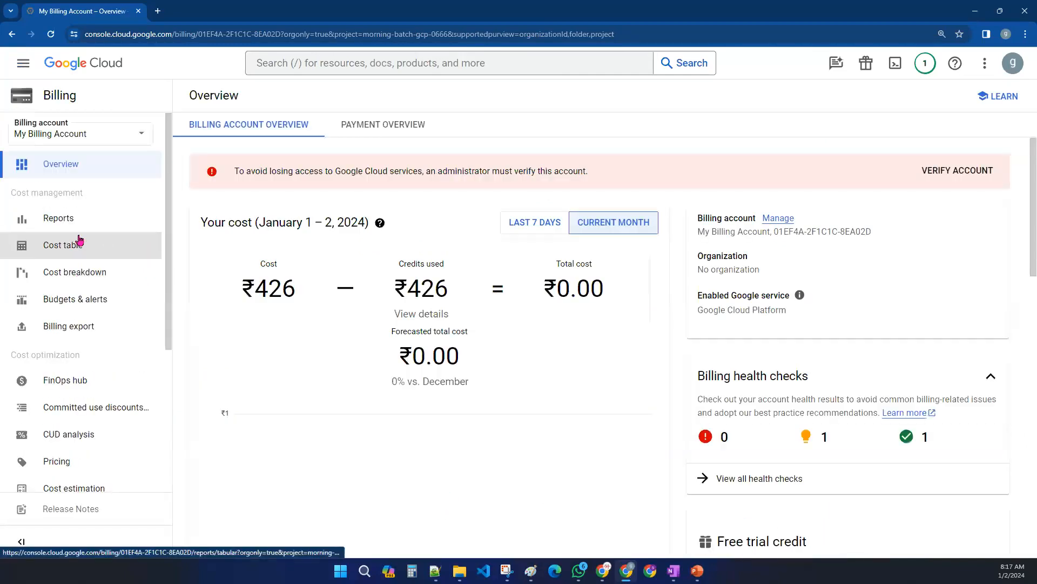
{"action": "scroll", "coordinate": [100, 436], "scroll_direction": "down", "scroll_amount": 1}
{"action": "scroll", "coordinate": [100, 435], "scroll_direction": "down", "scroll_amount": 4}
{"action": "scroll", "coordinate": [104, 462], "scroll_direction": "up", "scroll_amount": 5}
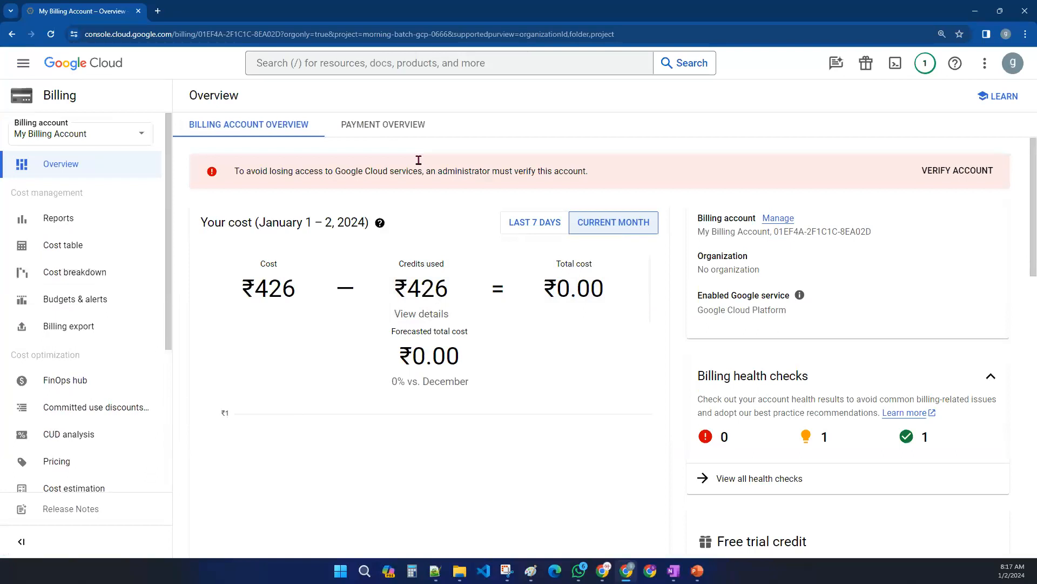
{"action": "scroll", "coordinate": [871, 382], "scroll_direction": "down", "scroll_amount": 1}
{"action": "scroll", "coordinate": [871, 383], "scroll_direction": "down", "scroll_amount": 8}
{"action": "scroll", "coordinate": [913, 335], "scroll_direction": "up", "scroll_amount": 8}
{"action": "left_click_drag", "start_coordinate": [17, 125], "coordinate": [68, 130]}
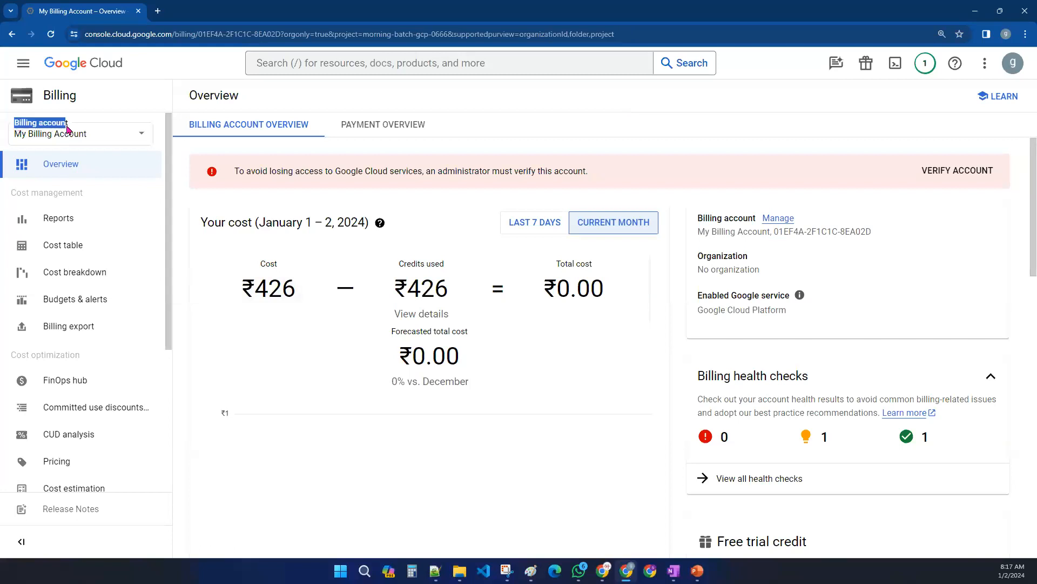
- Open Manage billing accounts and switch to the My Projects list of billing-linked projects
{"action": "left_click", "coordinate": [73, 141]}
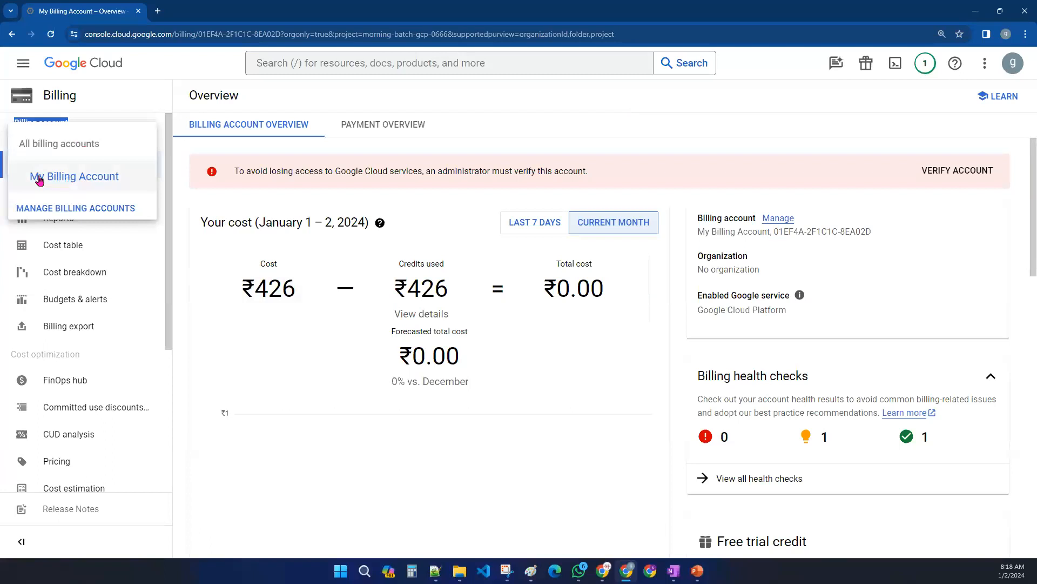
{"action": "left_click", "coordinate": [105, 209]}
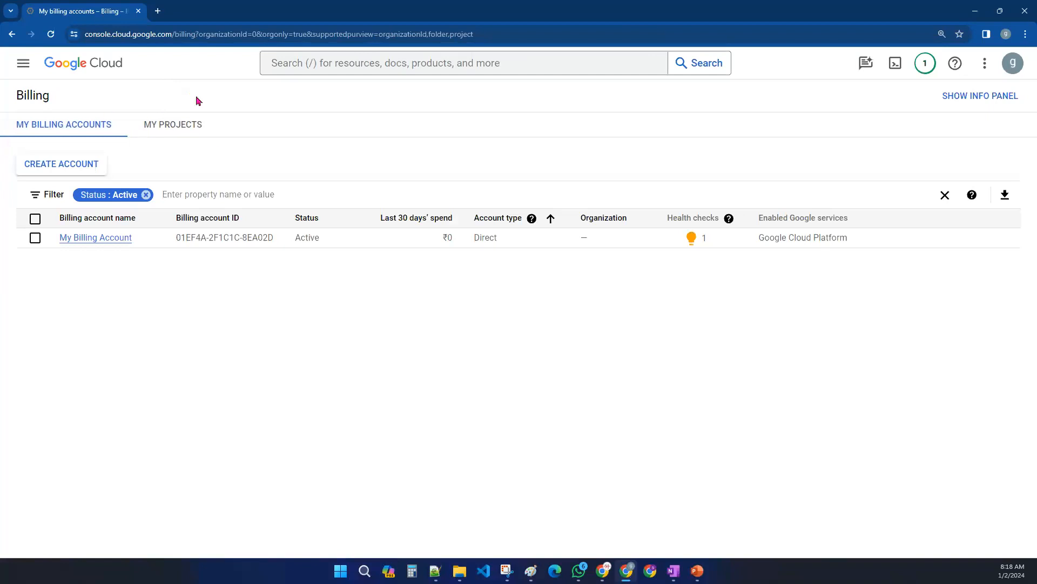
{"action": "left_click", "coordinate": [175, 130]}
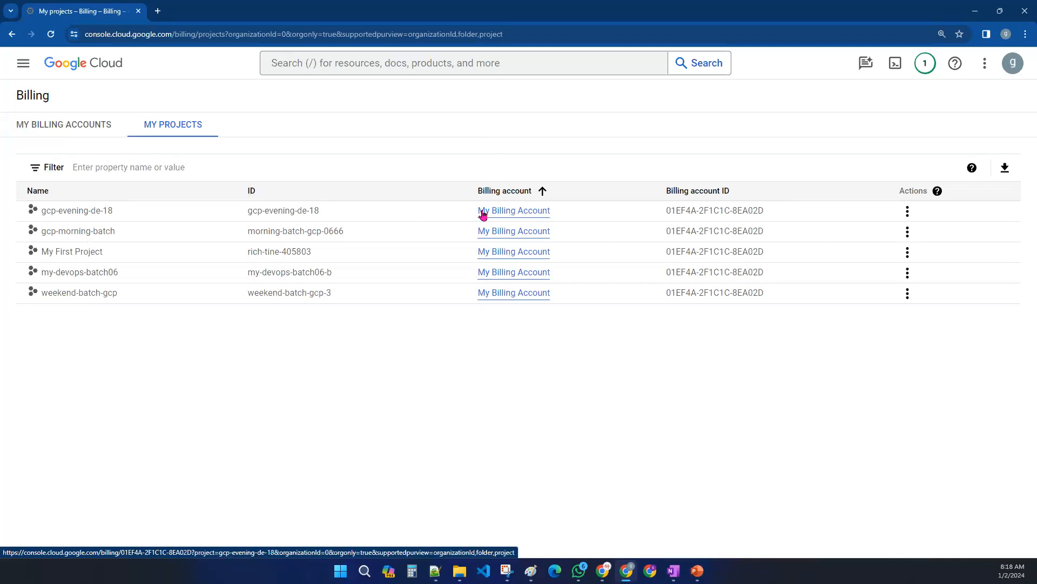
- Sort the project list by billing account and examine the actions available for the gcp-morning-batch project
{"action": "left_click_drag", "start_coordinate": [477, 192], "coordinate": [542, 196]}
{"action": "left_click", "coordinate": [542, 193]}
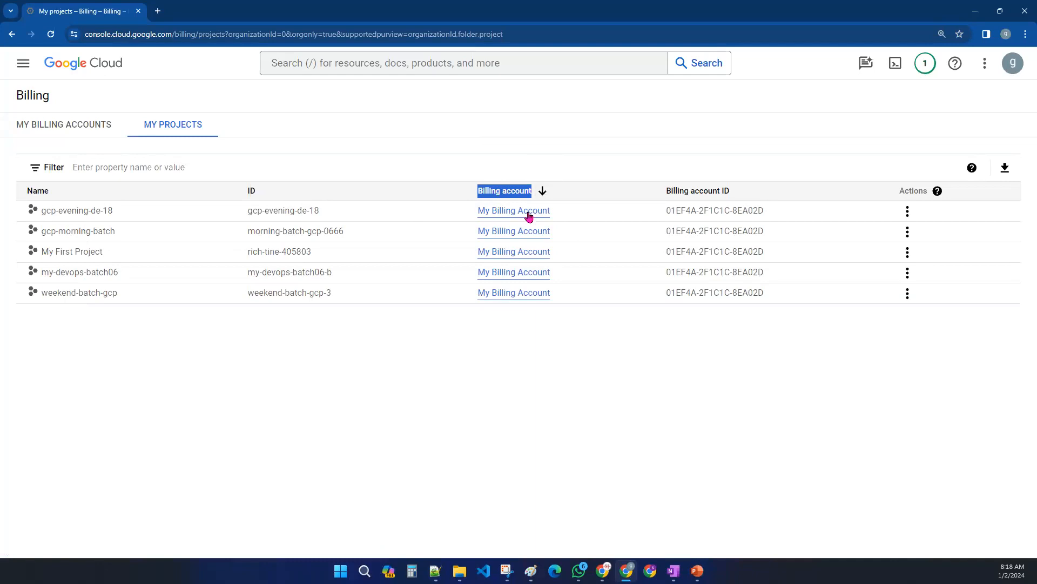
{"action": "left_click", "coordinate": [507, 414]}
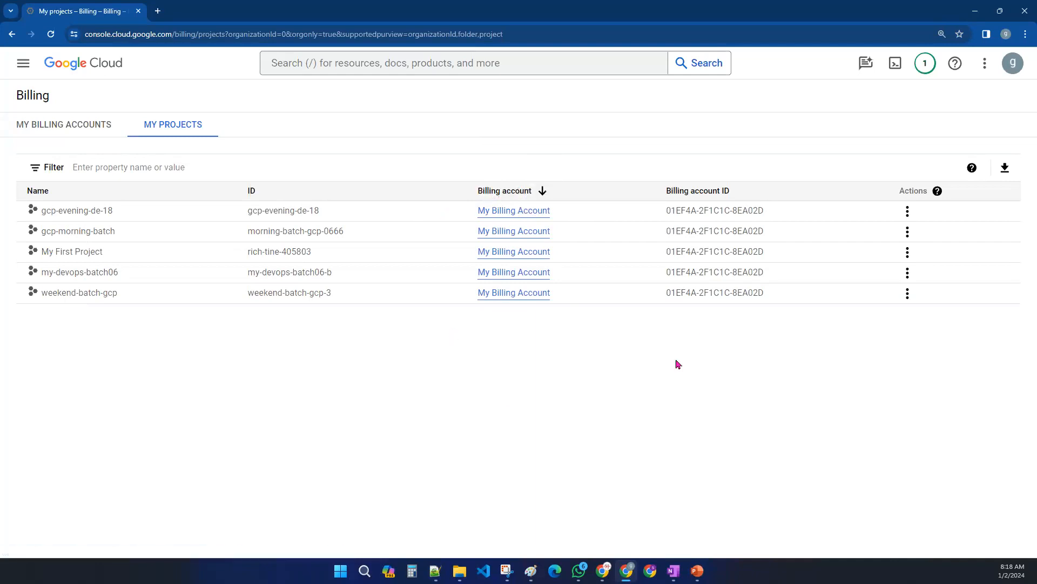
{"action": "left_click", "coordinate": [908, 233]}
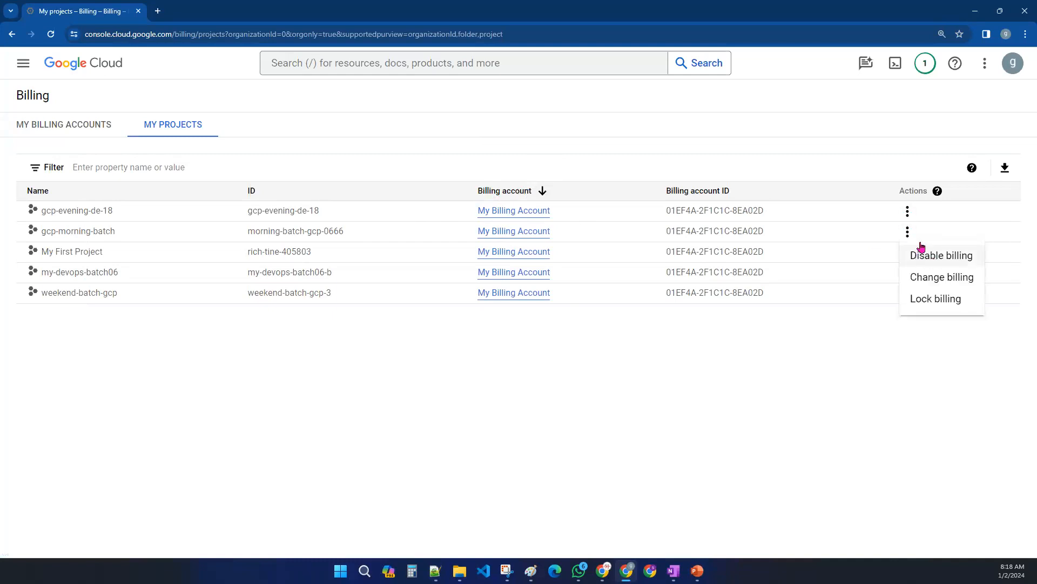
{"action": "left_click", "coordinate": [774, 394]}
- Disable billing for the gcp-morning-batch project
{"action": "left_click_drag", "start_coordinate": [44, 233], "coordinate": [902, 238]}
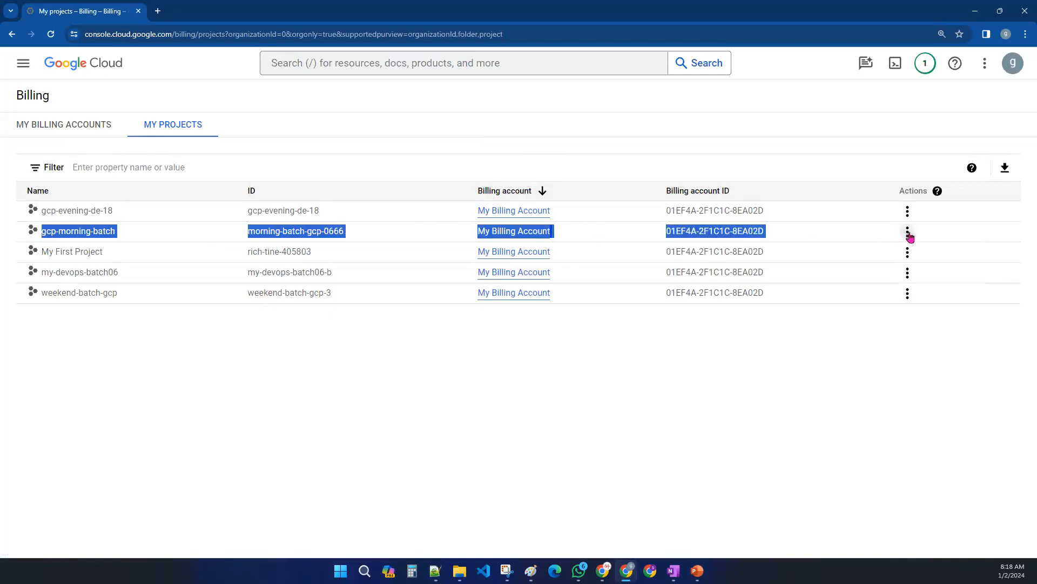
{"action": "left_click", "coordinate": [908, 232]}
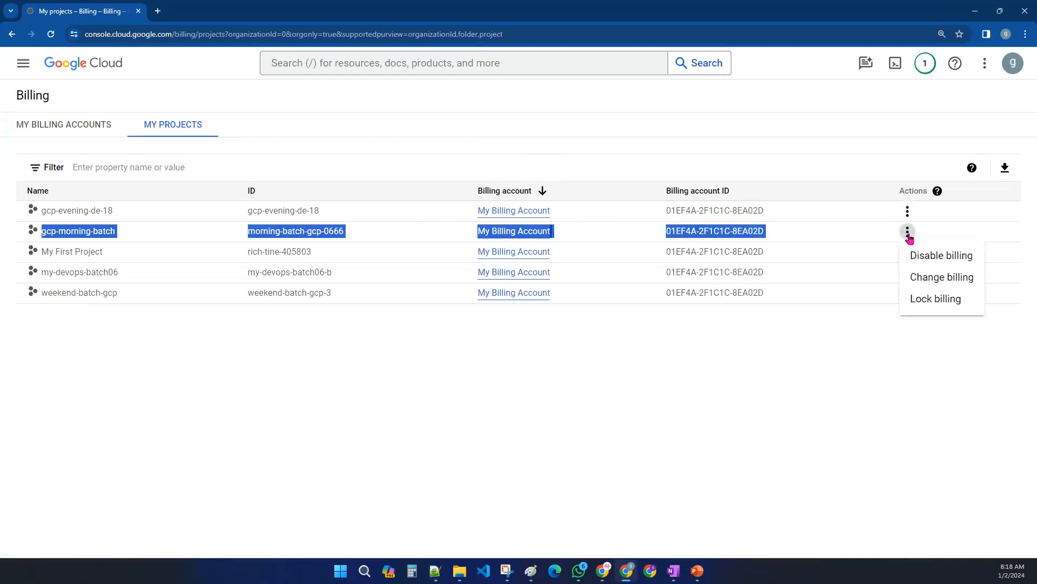
{"action": "left_click", "coordinate": [922, 258]}
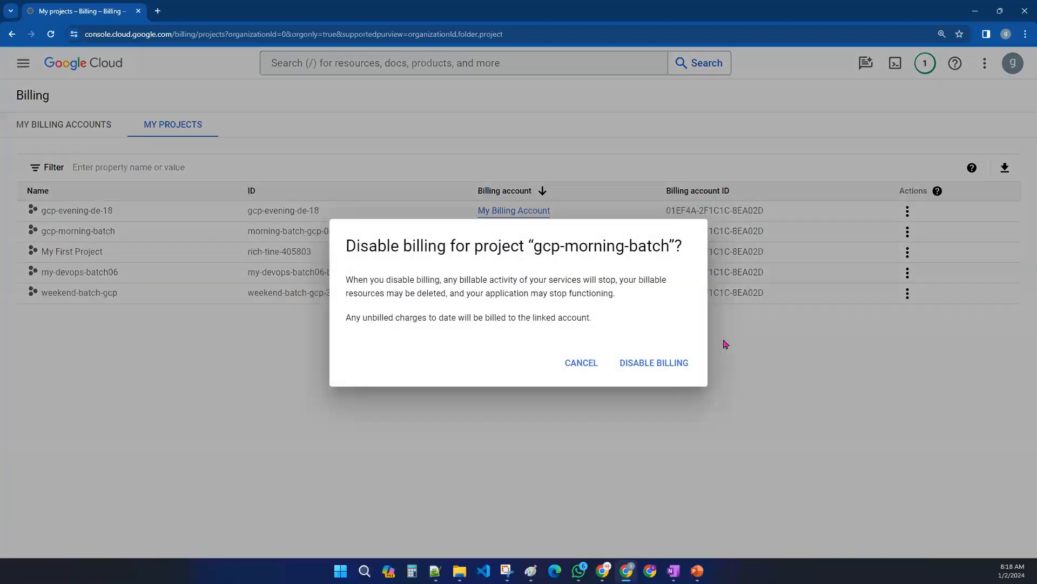
{"action": "left_click", "coordinate": [661, 363]}
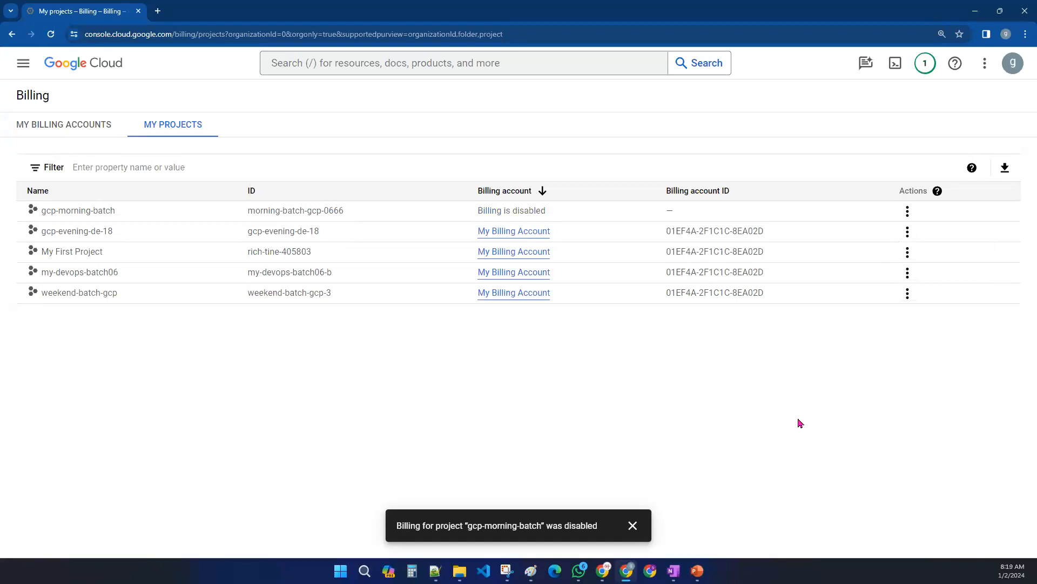
- Open the console in a new tab, search for Cloud Storage, and examine its Buckets page for gcp-morning-batch
{"action": "left_click_drag", "start_coordinate": [116, 212], "coordinate": [46, 213]}
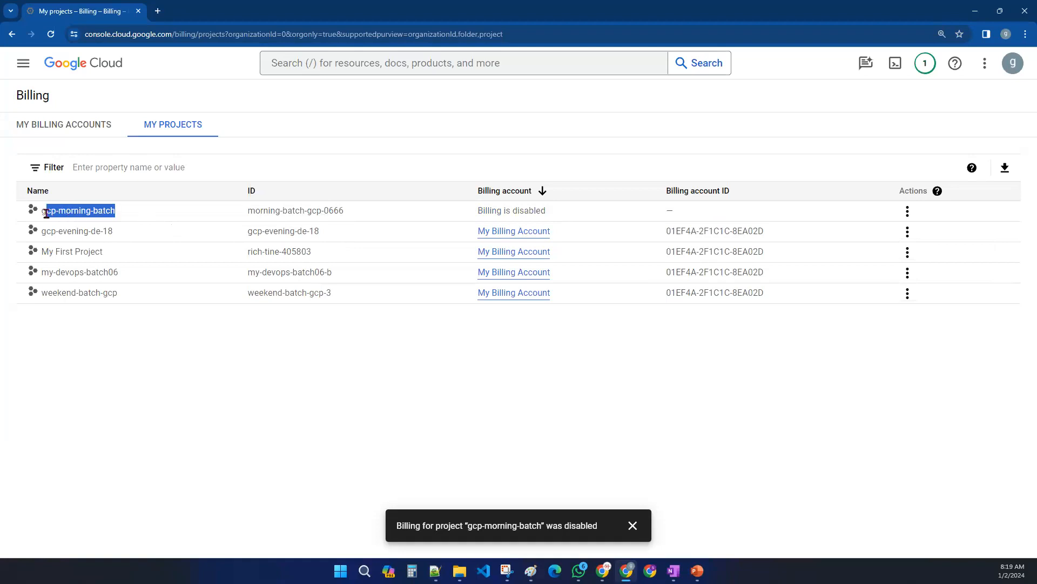
{"action": "left_click", "coordinate": [578, 233]}
{"action": "middle_click", "coordinate": [92, 72]}
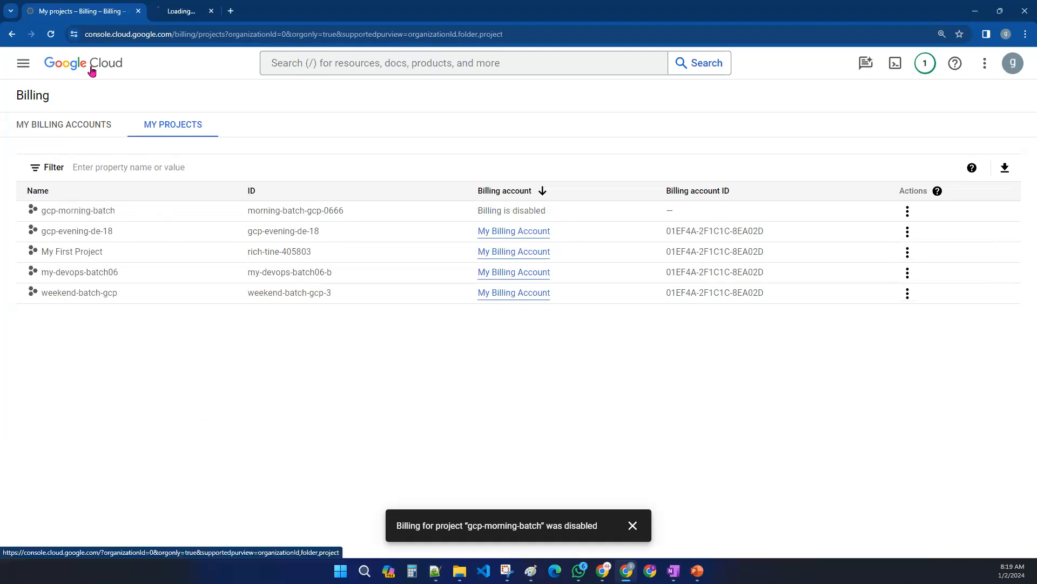
{"action": "left_click", "coordinate": [207, 20]}
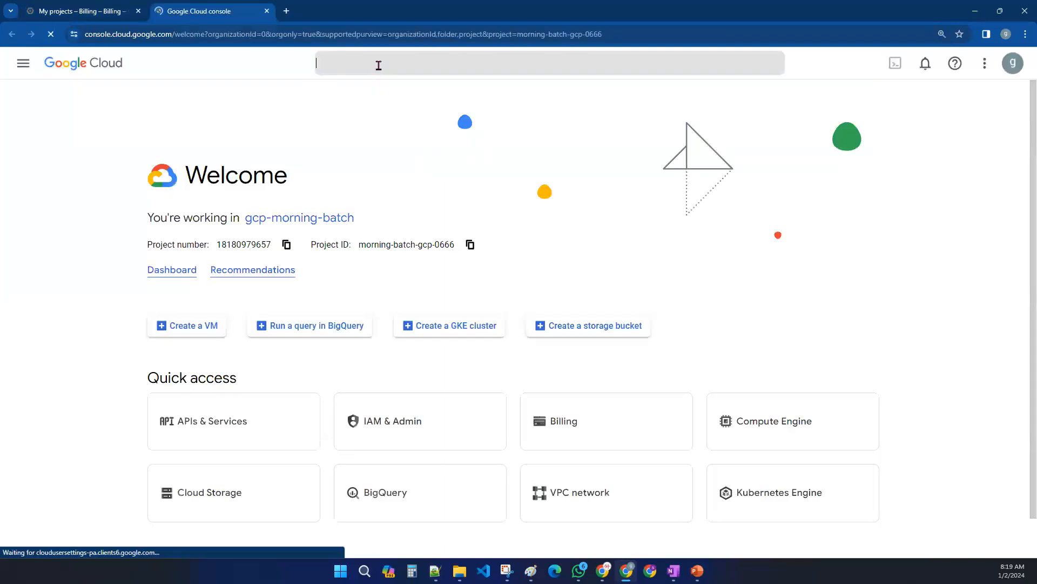
{"action": "left_click", "coordinate": [379, 65]}
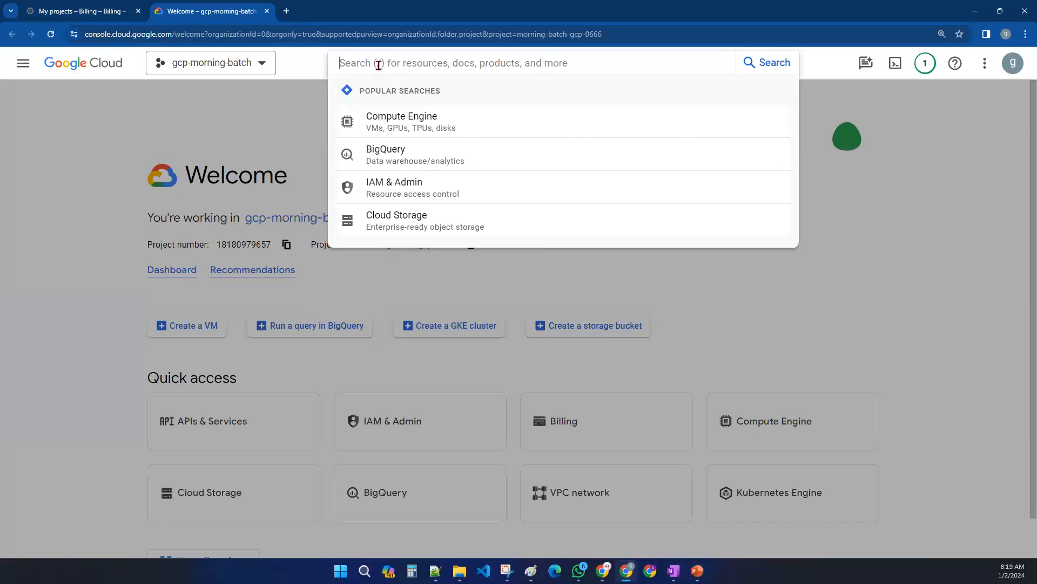
{"action": "type", "text": "cloud torage"}
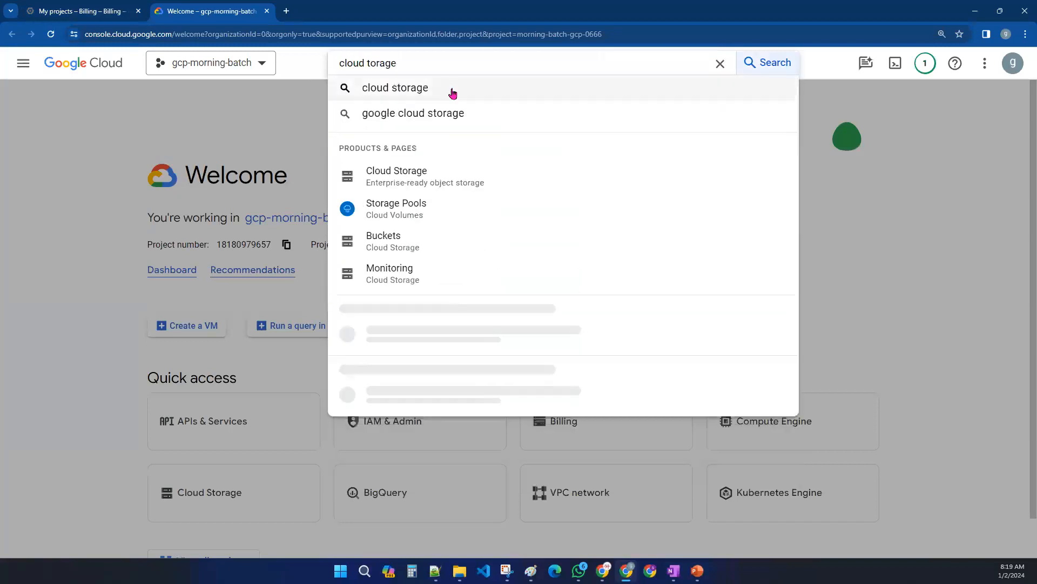
{"action": "left_click", "coordinate": [409, 167]}
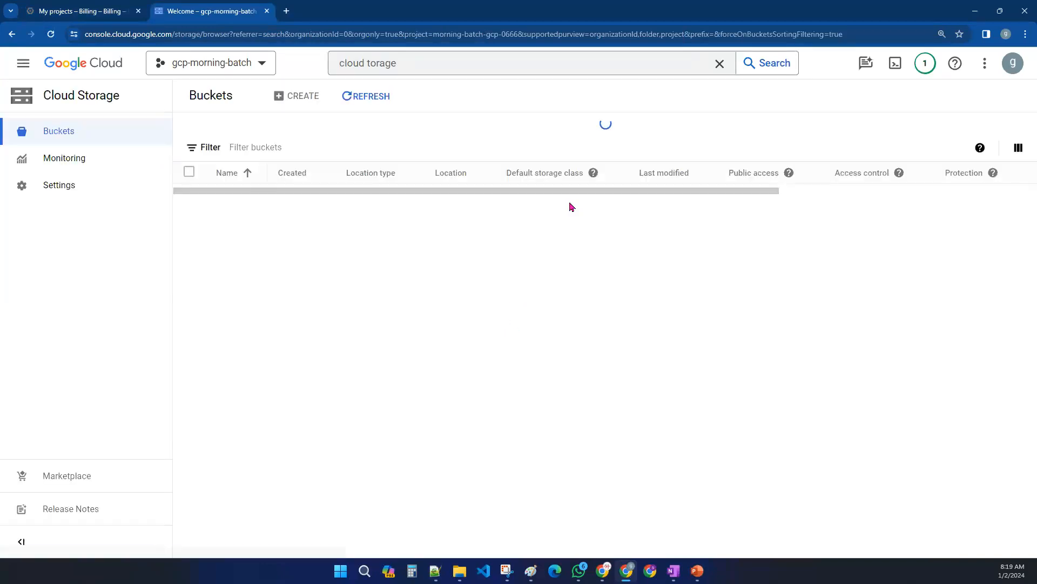
{"action": "left_click_drag", "start_coordinate": [217, 282], "coordinate": [423, 286]}
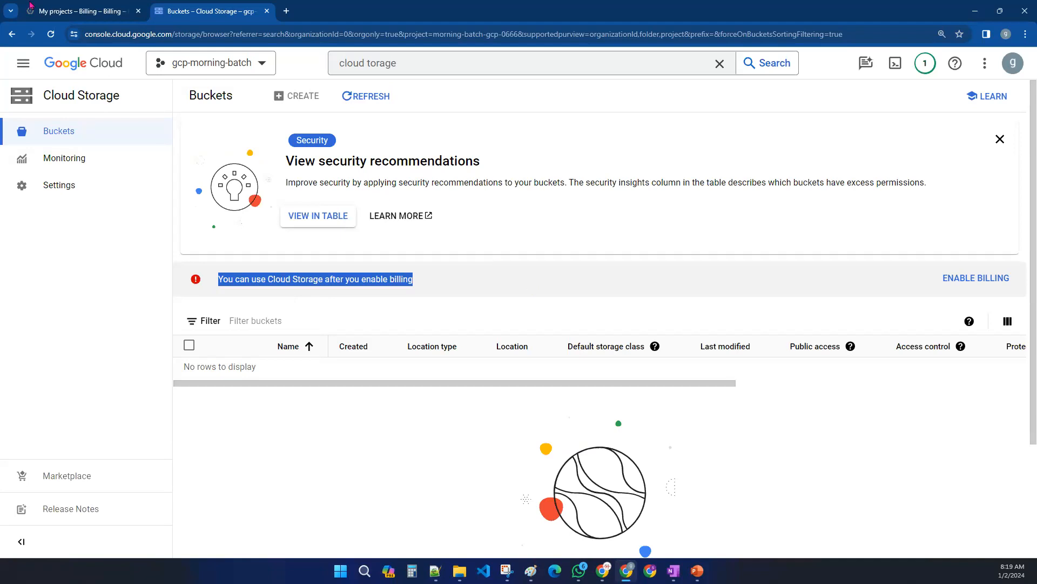
- Link the gcp-morning-batch project back to My Billing Account
{"action": "left_click", "coordinate": [82, 11]}
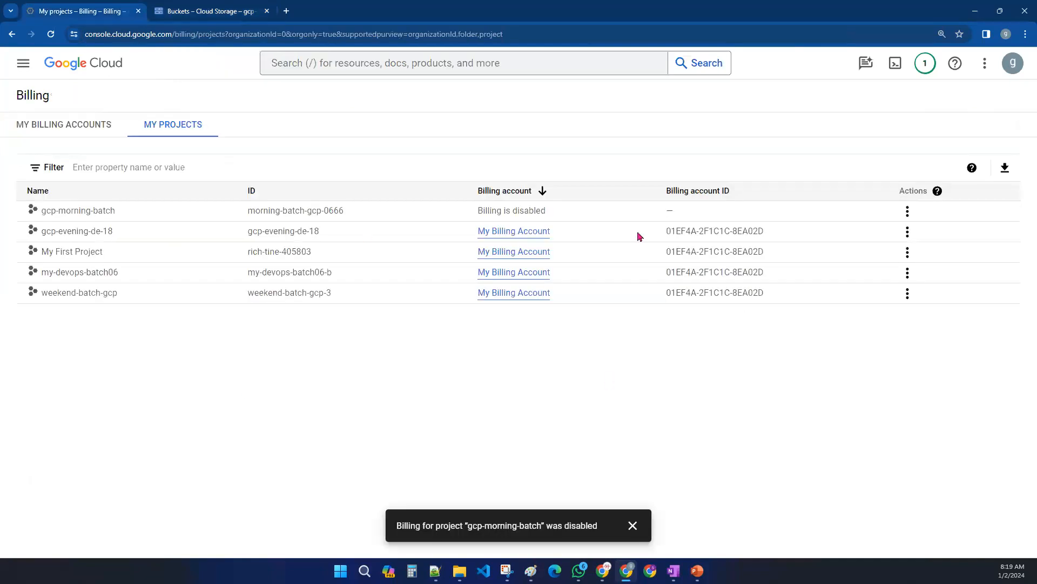
{"action": "left_click_drag", "start_coordinate": [479, 210], "coordinate": [575, 213]}
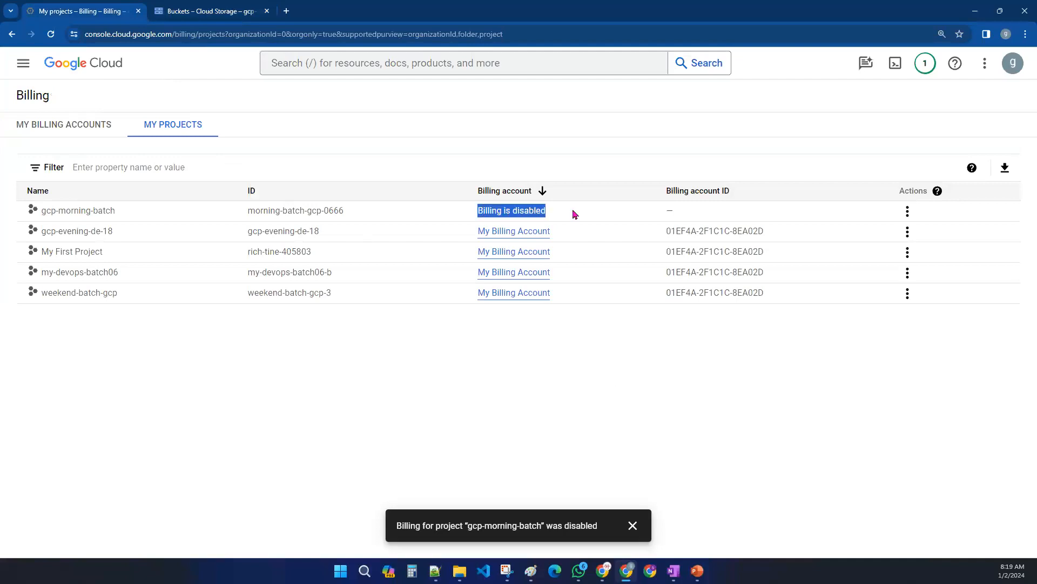
{"action": "left_click", "coordinate": [906, 212]}
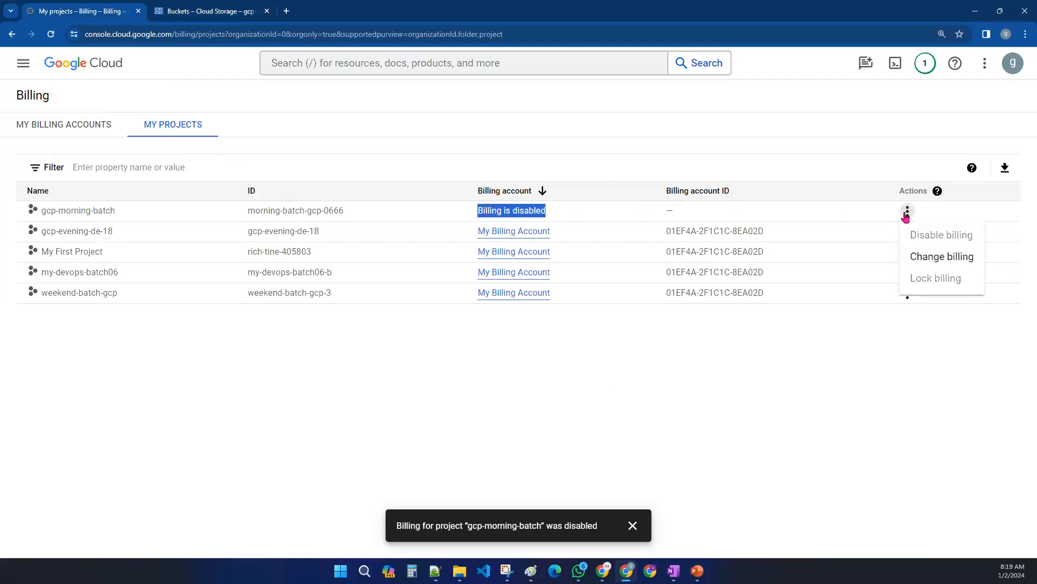
{"action": "left_click", "coordinate": [926, 263]}
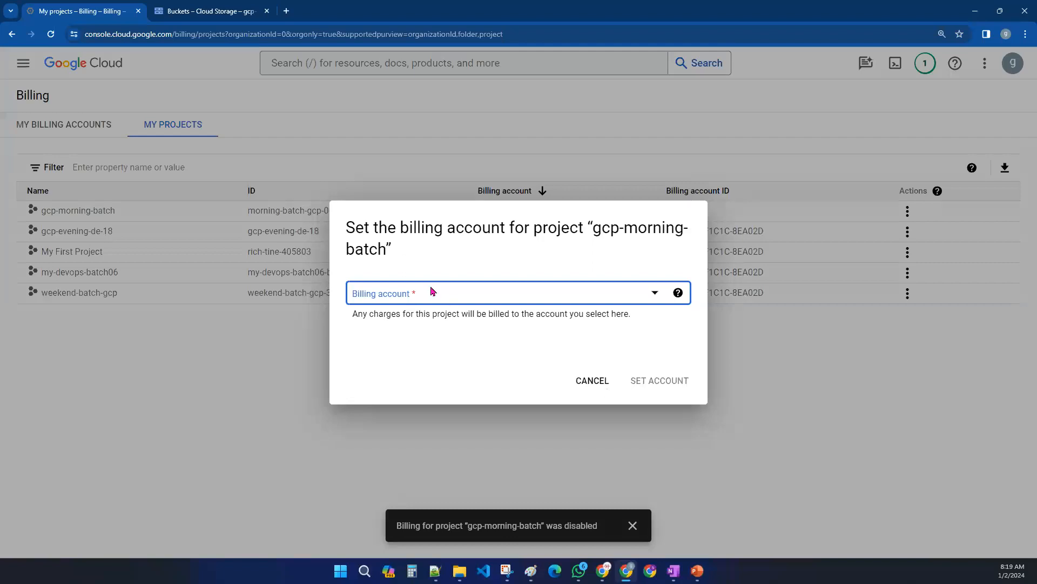
{"action": "left_click", "coordinate": [431, 291]}
{"action": "left_click", "coordinate": [438, 368]}
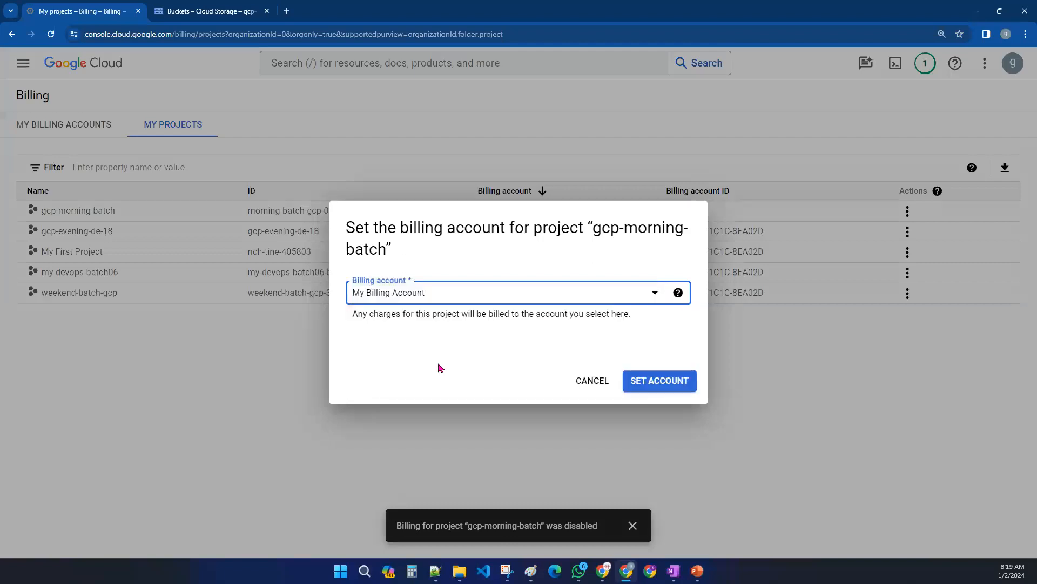
{"action": "left_click", "coordinate": [676, 386]}
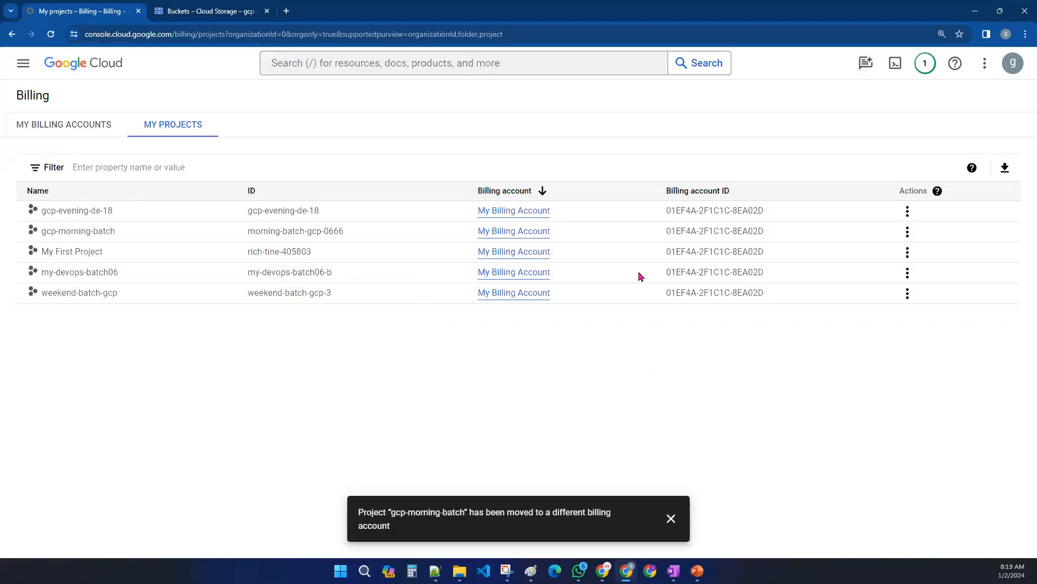
- Reload the Cloud Storage Buckets page in the second tab to recheck its billing status
{"action": "left_click", "coordinate": [246, 5]}
{"action": "left_click", "coordinate": [50, 34]}
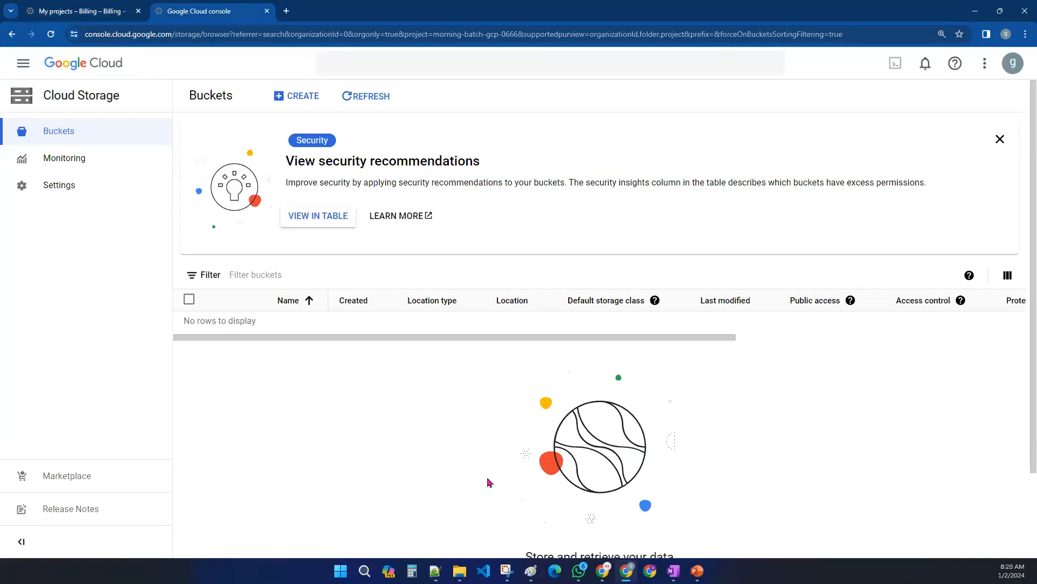
{"action": "left_click", "coordinate": [50, 6]}
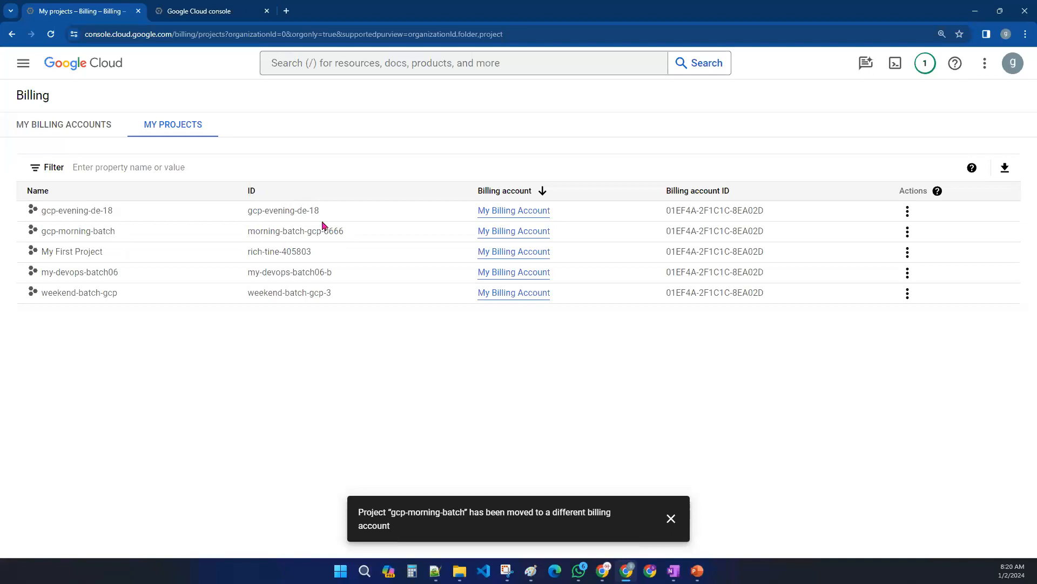
{"action": "left_click", "coordinate": [76, 66]}
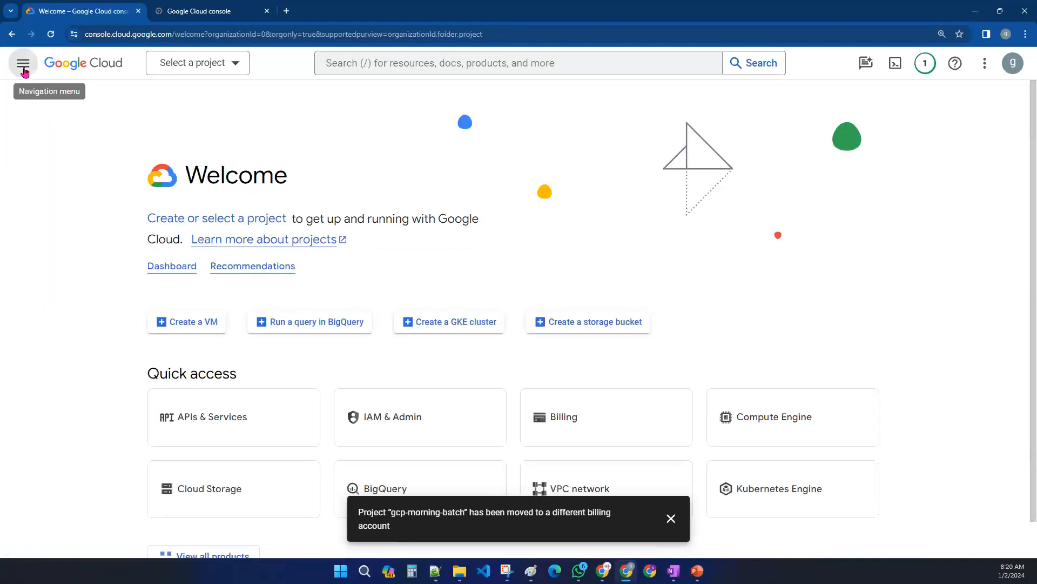
{"action": "left_click", "coordinate": [23, 63]}
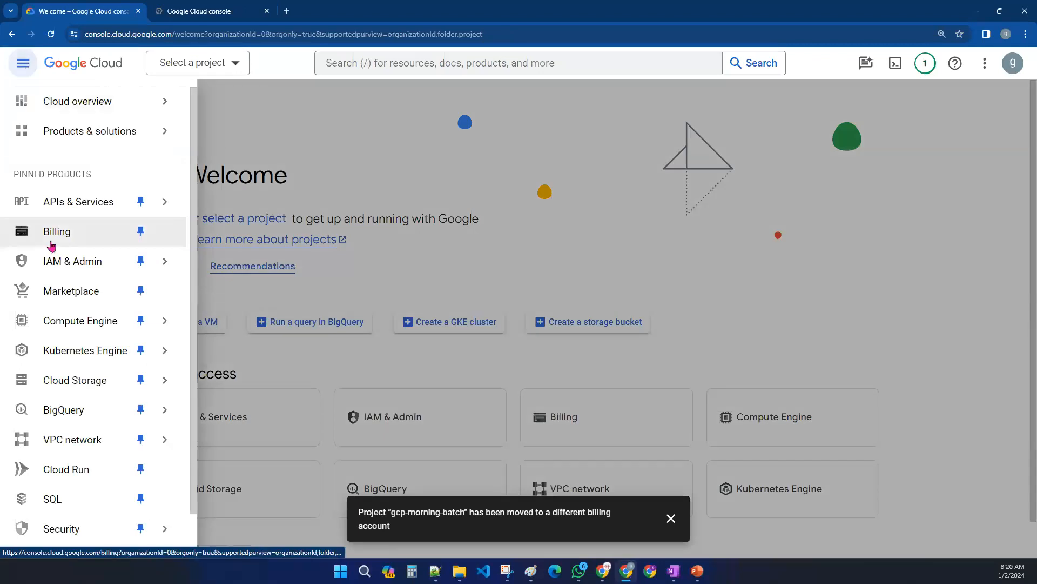
{"action": "left_click", "coordinate": [74, 238]}
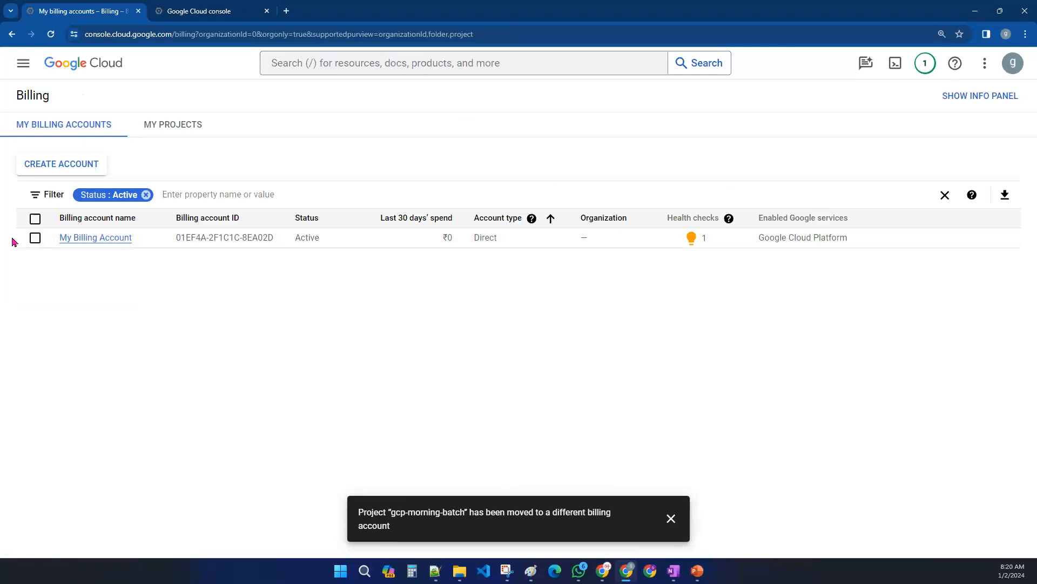
{"action": "left_click", "coordinate": [24, 66]}
{"action": "left_click", "coordinate": [75, 101]}
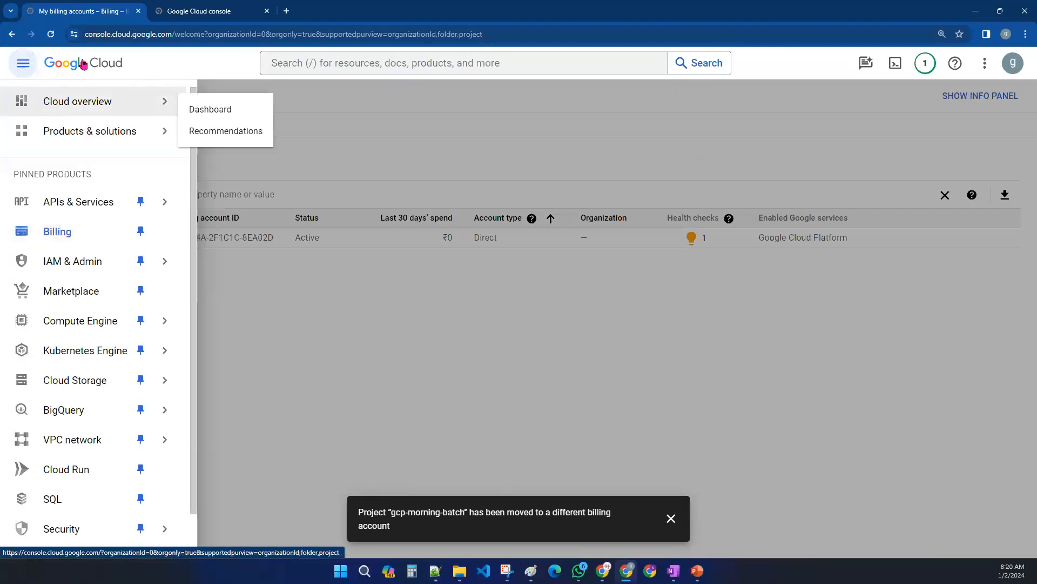
- Close the Cloud Storage tab and open Billing from the navigation menu
{"action": "left_click", "coordinate": [216, 8]}
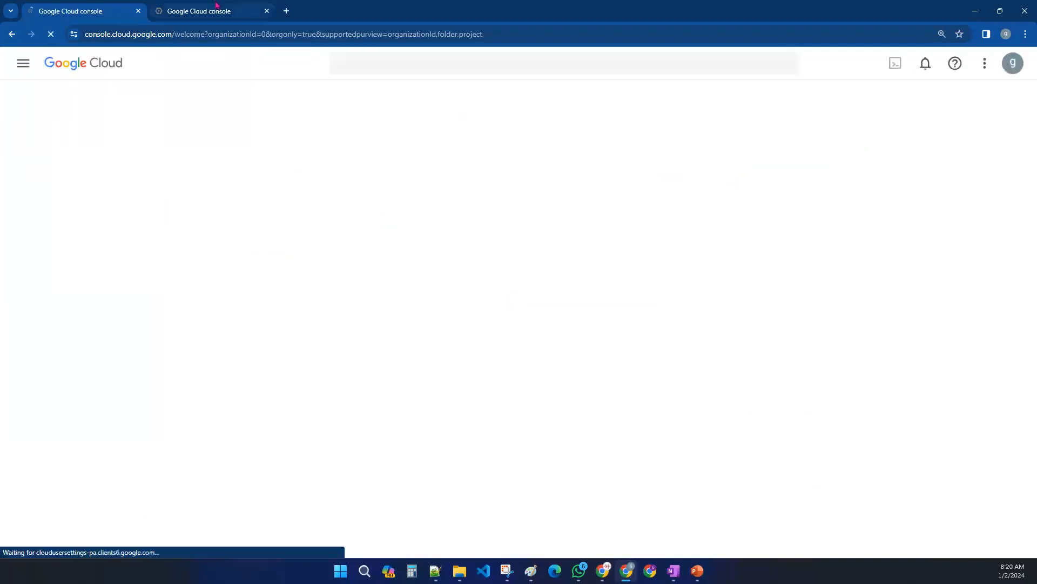
{"action": "middle_click", "coordinate": [216, 7]}
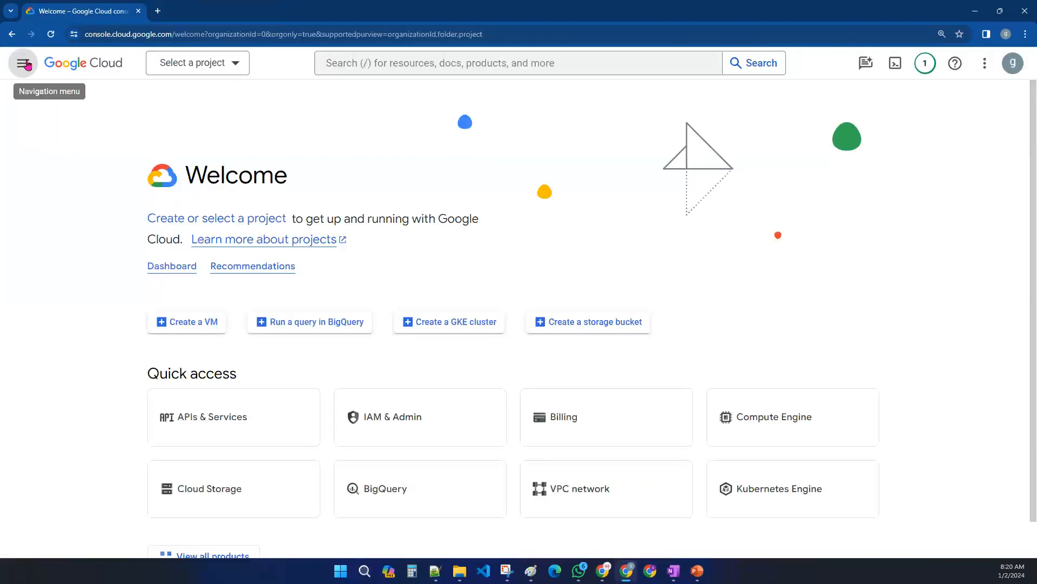
{"action": "left_click", "coordinate": [24, 64]}
{"action": "left_click", "coordinate": [77, 236]}
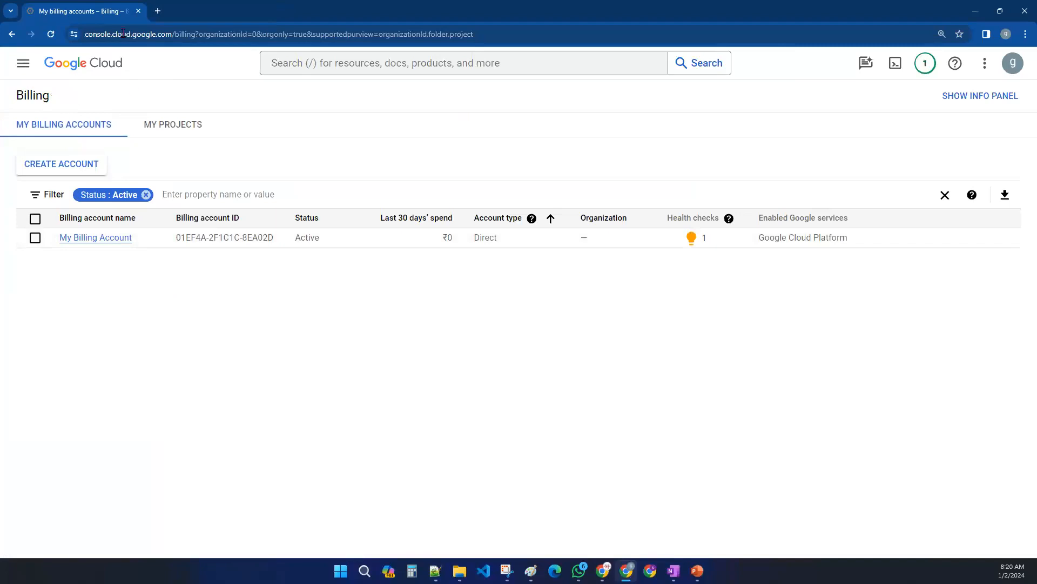
- Open a new tab, launch the Google Cloud console bookmark, and open the Billing account overview
{"action": "left_click", "coordinate": [158, 11]}
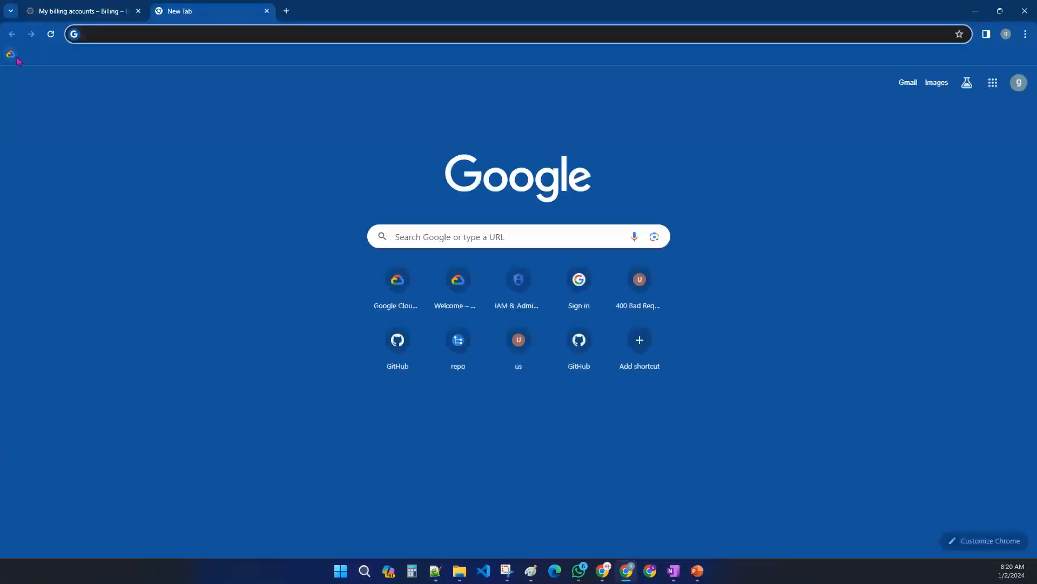
{"action": "left_click", "coordinate": [12, 51]}
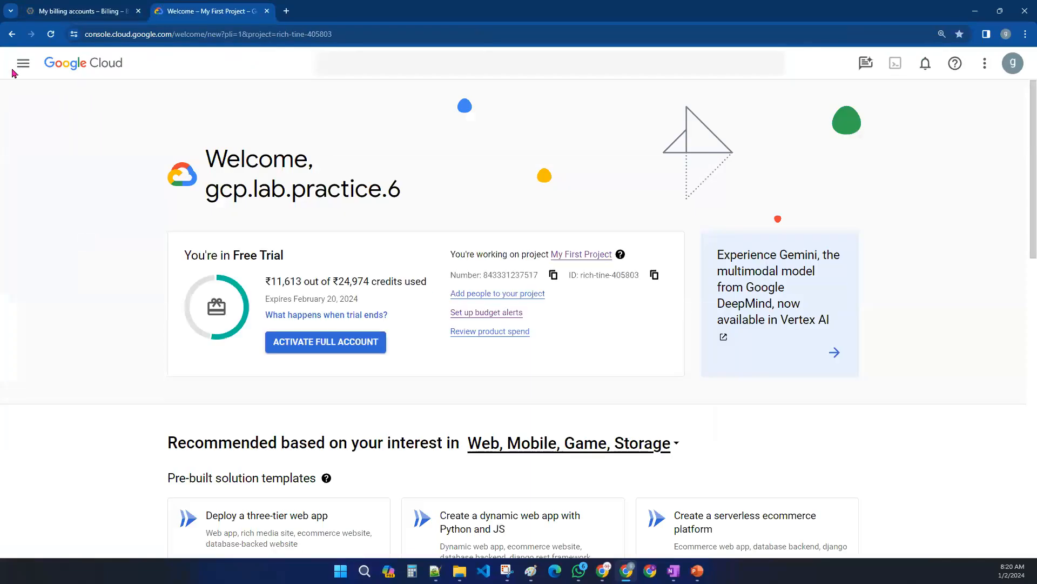
{"action": "left_click", "coordinate": [21, 64]}
{"action": "left_click", "coordinate": [65, 234]}
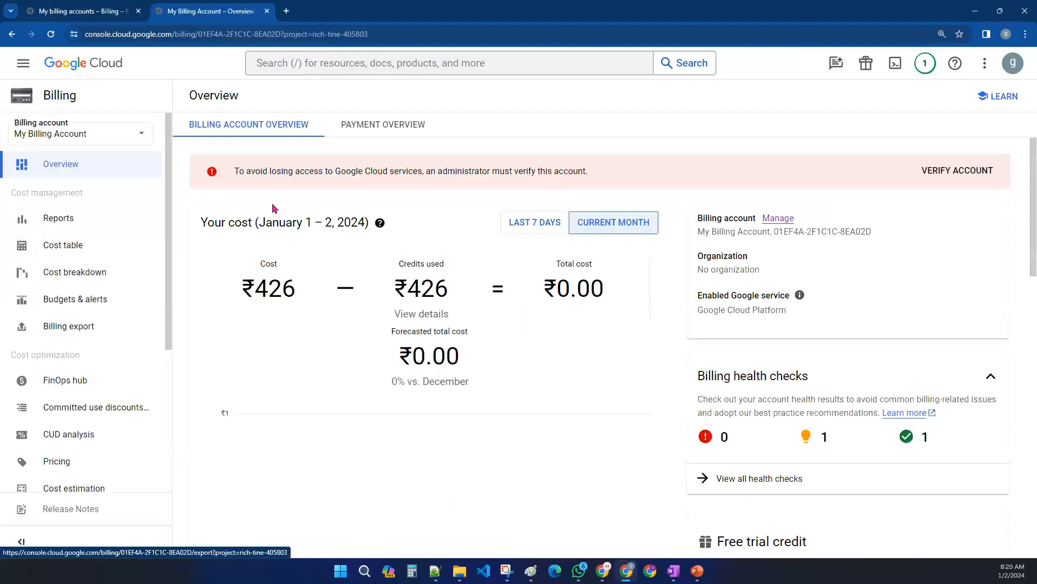
- Go to Manage billing accounts from the billing account selector and view the My Projects list
{"action": "left_click", "coordinate": [77, 135]}
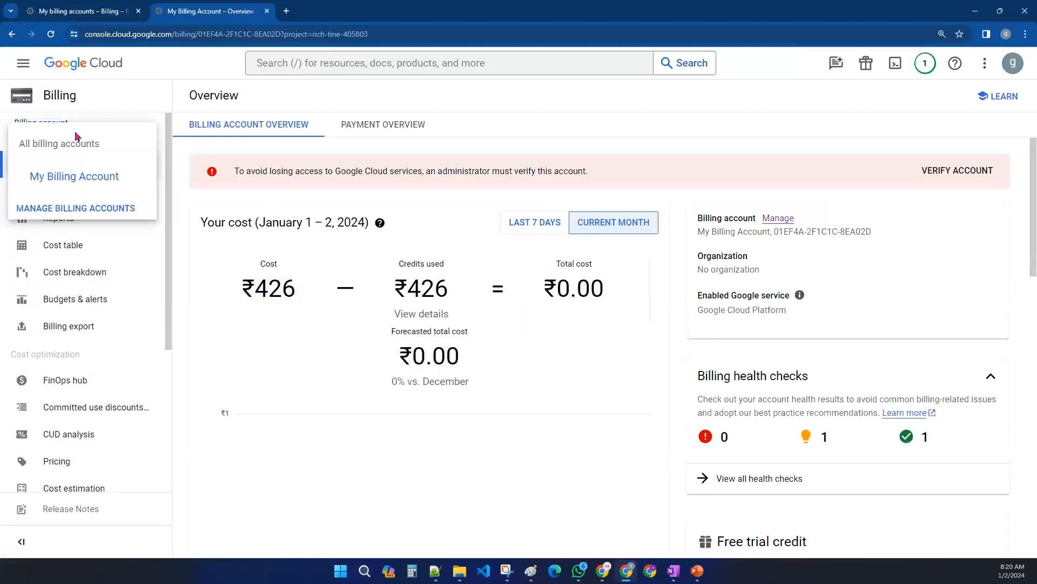
{"action": "left_click", "coordinate": [85, 210]}
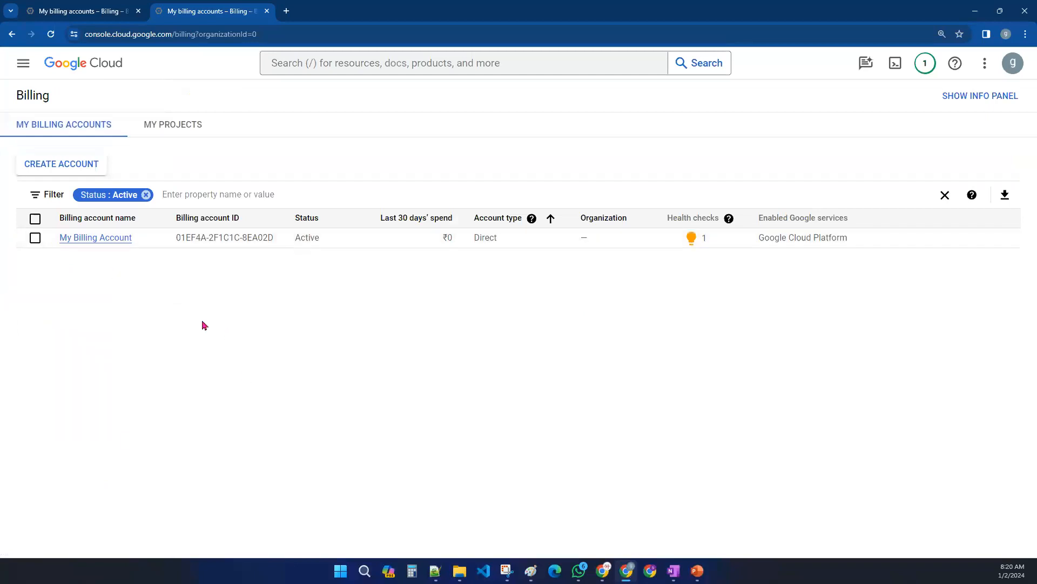
{"action": "left_click", "coordinate": [167, 123]}
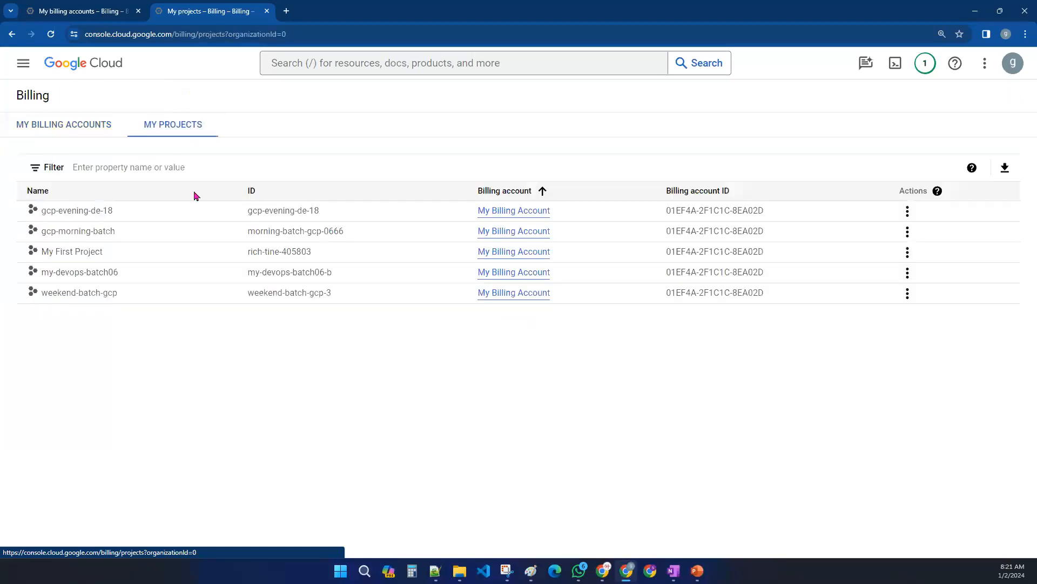
- Disable billing for the gcp-evening-de-18 project
{"action": "left_click", "coordinate": [907, 211]}
{"action": "left_click", "coordinate": [929, 242]}
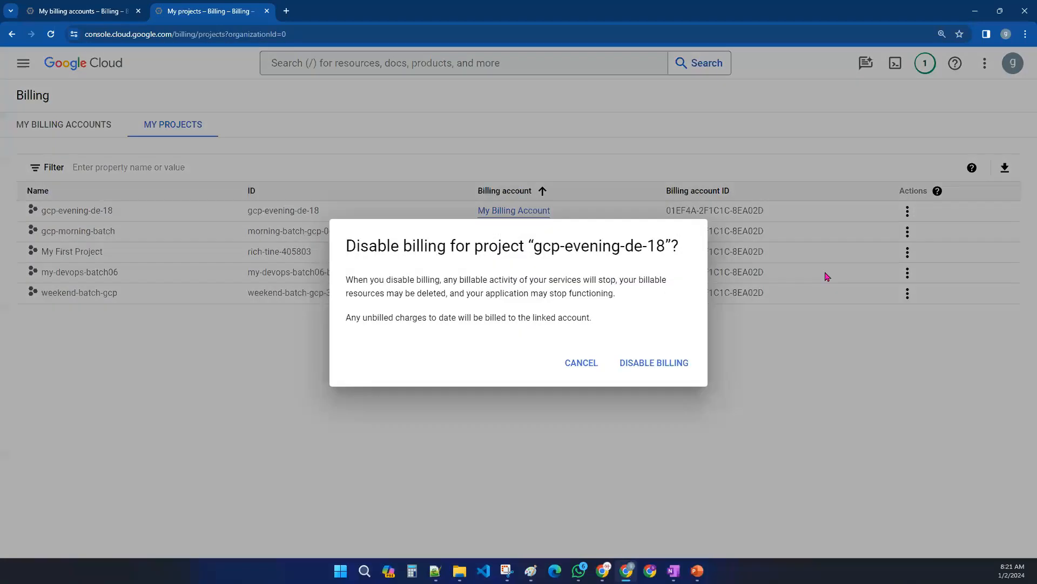
{"action": "left_click", "coordinate": [657, 369]}
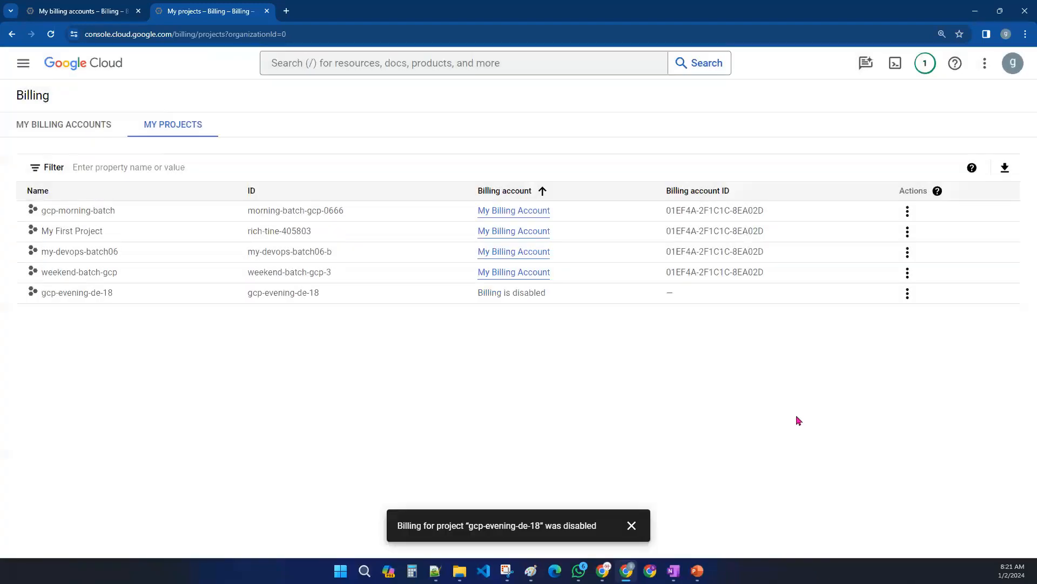
- Change billing for gcp-evening-de-18 to link it back to My Billing Account
{"action": "left_click", "coordinate": [908, 297]}
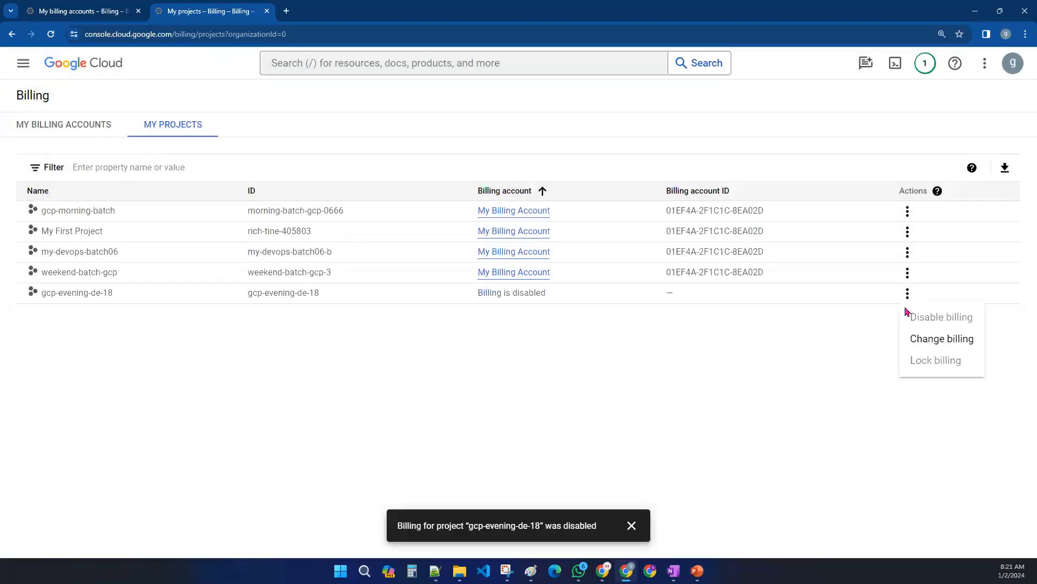
{"action": "left_click", "coordinate": [927, 340]}
{"action": "left_click", "coordinate": [546, 297]}
{"action": "left_click", "coordinate": [489, 359]}
{"action": "left_click", "coordinate": [627, 387]}
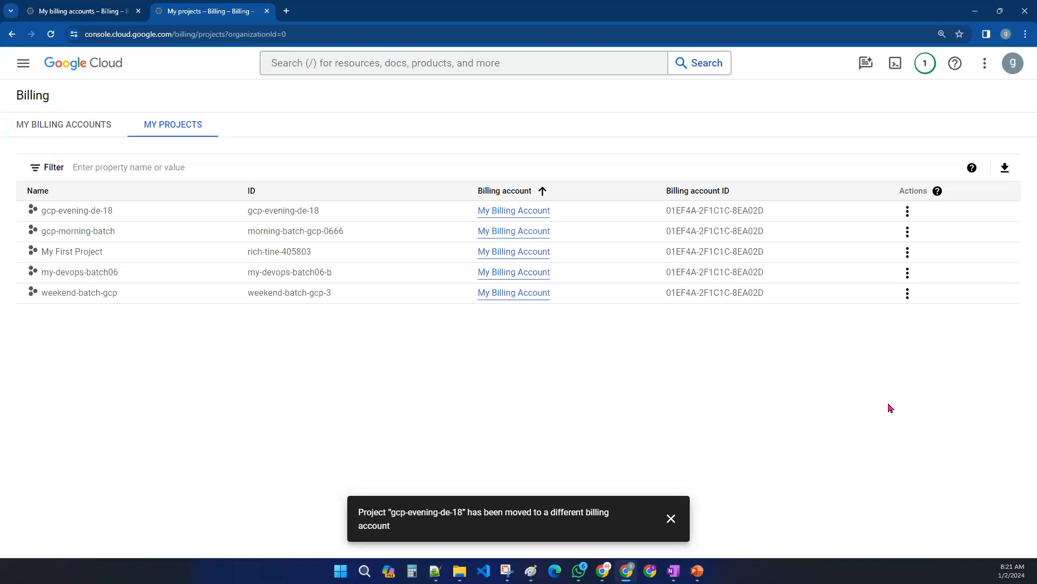
- Switch to Paint, tick off 'how to enable and manage billing' in the agenda, and minimize it
{"action": "left_click", "coordinate": [532, 572]}
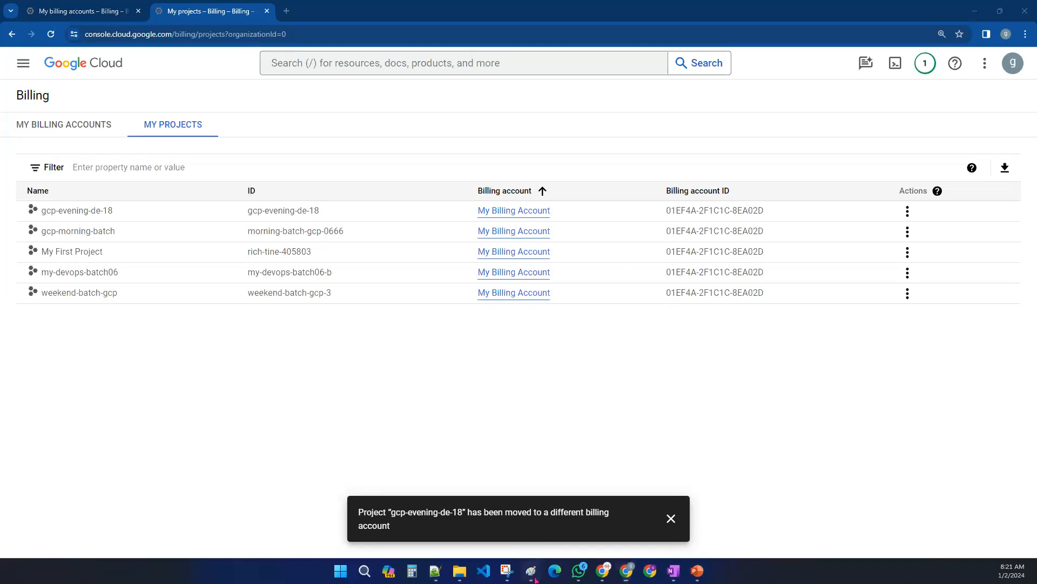
{"action": "mouse_move", "coordinate": [412, 261]}
{"action": "left_mouse_down"}
{"action": "mouse_move", "coordinate": [426, 270]}
{"action": "mouse_move", "coordinate": [449, 249]}
{"action": "left_mouse_up"}
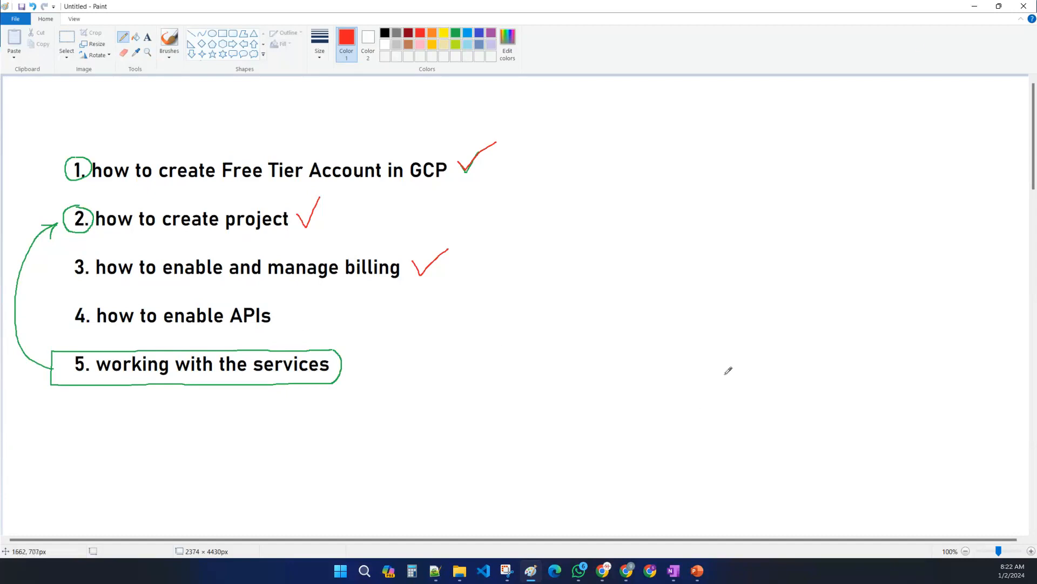
{"action": "left_click", "coordinate": [983, 9]}
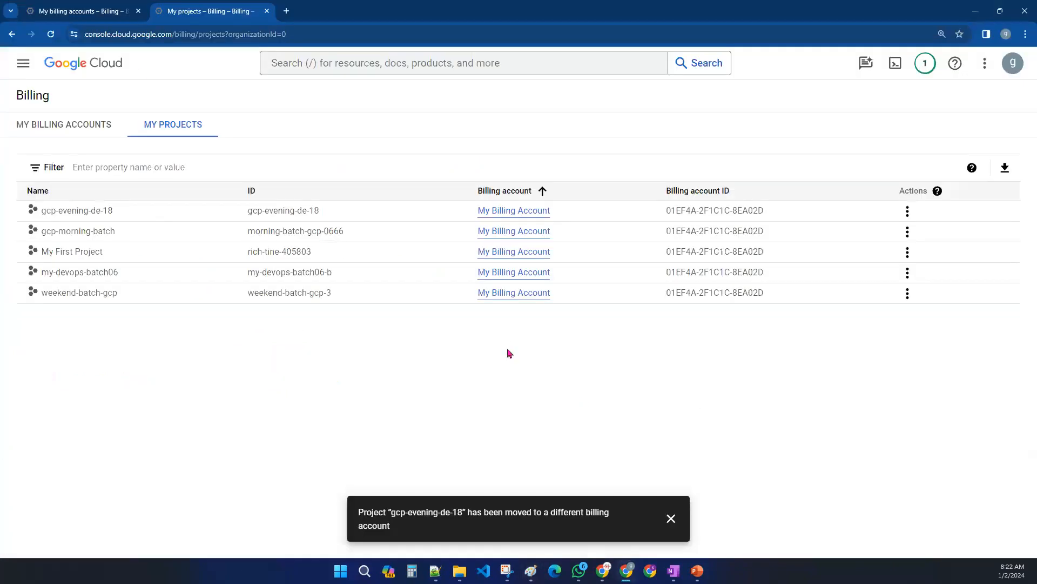
- Close the billing accounts tab, search for and open Dataproc, and select the gcp-morning-batch project
{"action": "left_click", "coordinate": [69, 6]}
{"action": "left_click", "coordinate": [138, 11]}
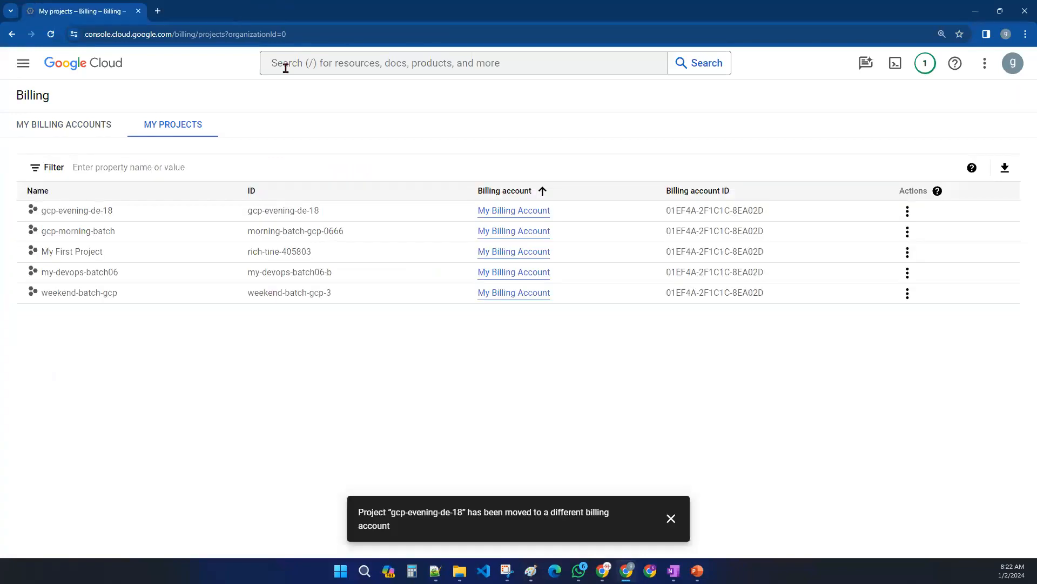
{"action": "left_click", "coordinate": [365, 75]}
{"action": "type", "text": "da"}
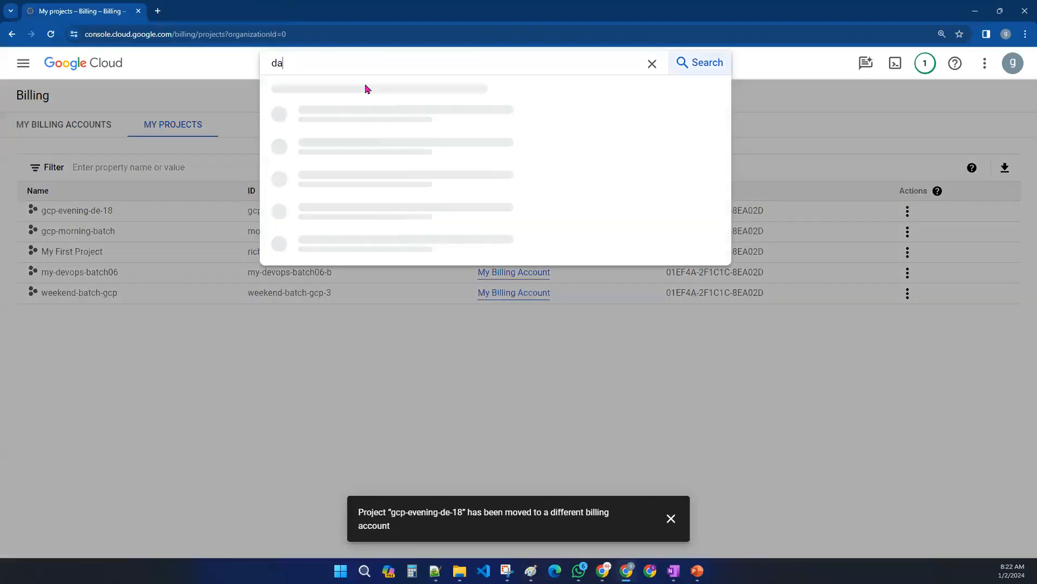
{"action": "type", "text": "taproc"}
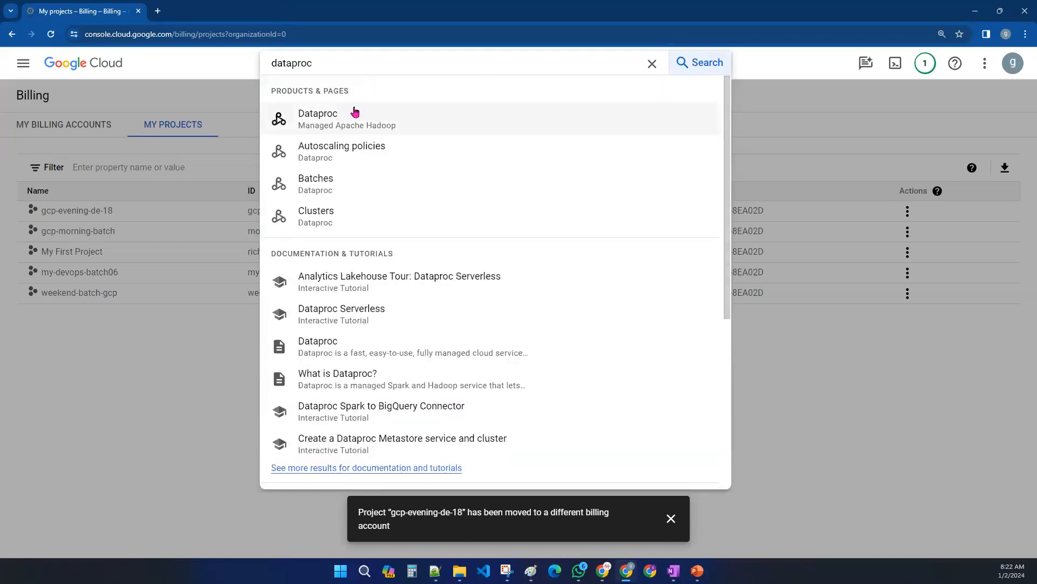
{"action": "left_click", "coordinate": [356, 114]}
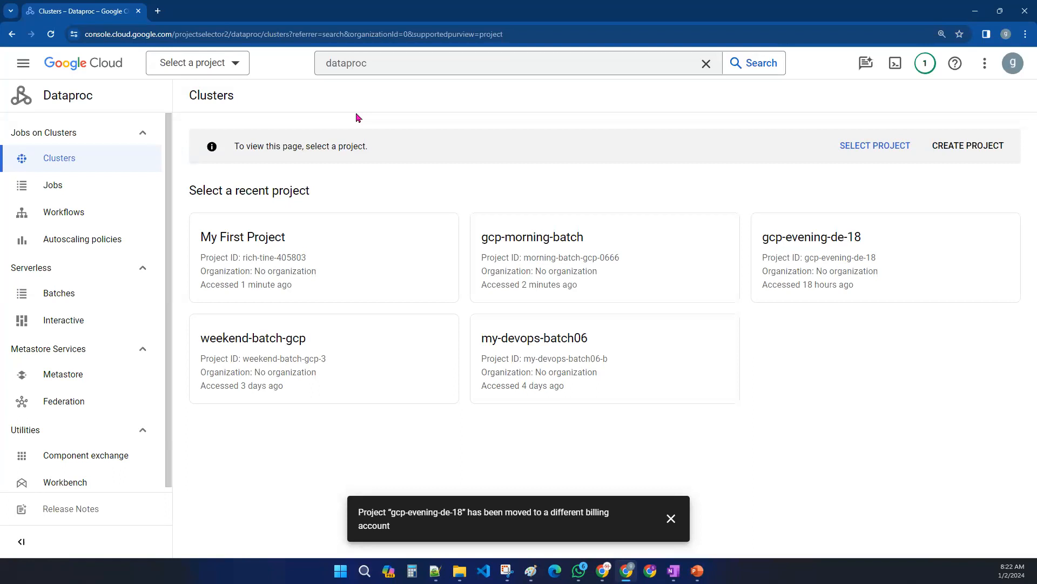
{"action": "left_click", "coordinate": [550, 256]}
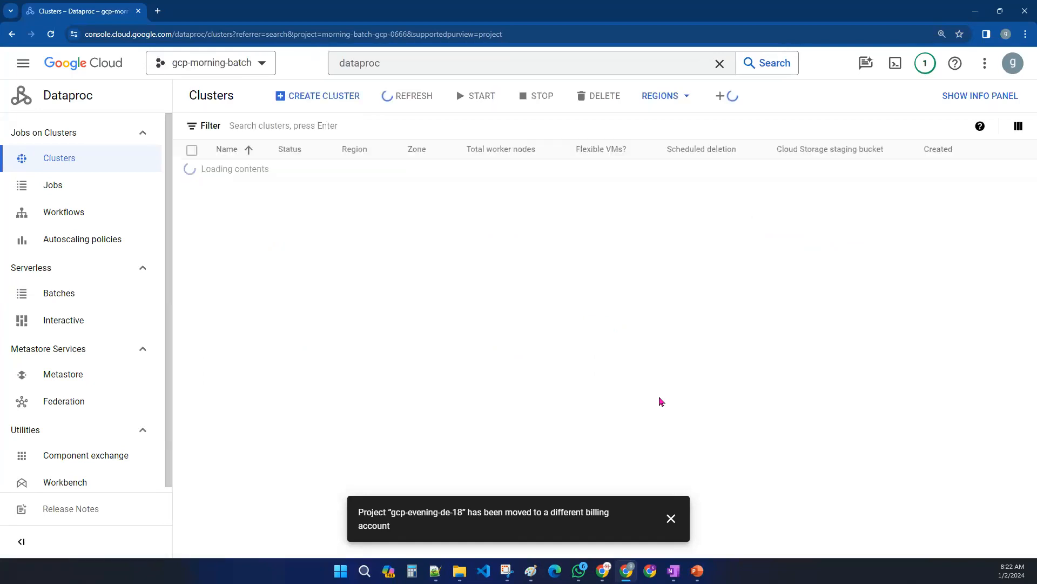
{"action": "left_click", "coordinate": [467, 337]}
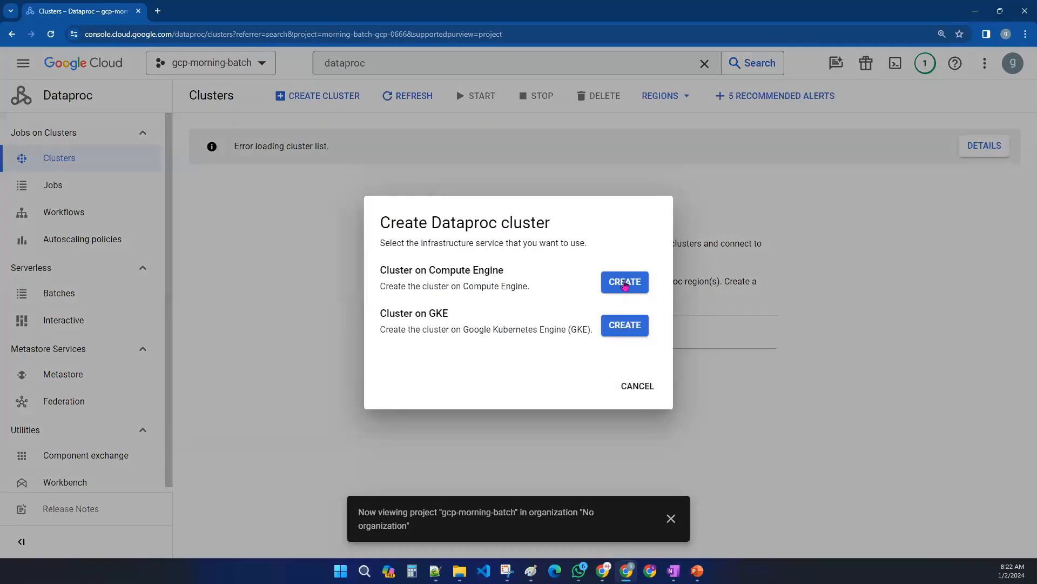
{"action": "left_click", "coordinate": [625, 283]}
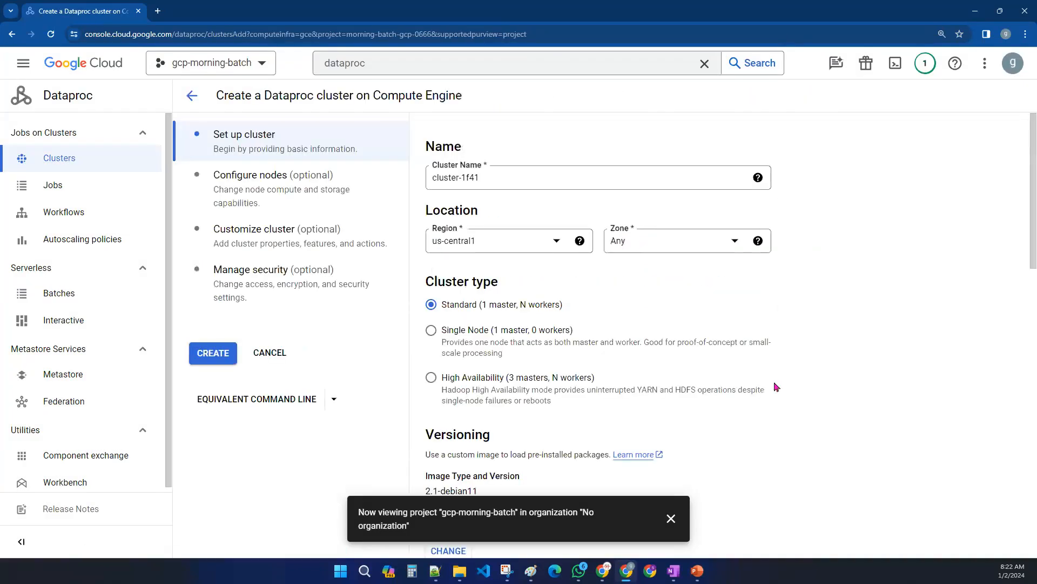
{"action": "left_click", "coordinate": [279, 357]}
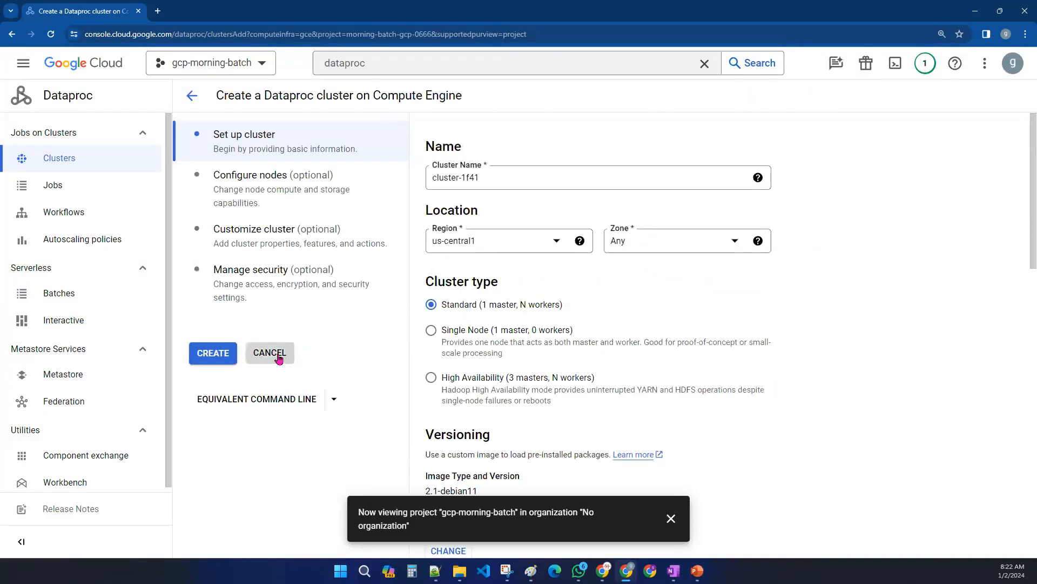
{"action": "left_click", "coordinate": [670, 518]}
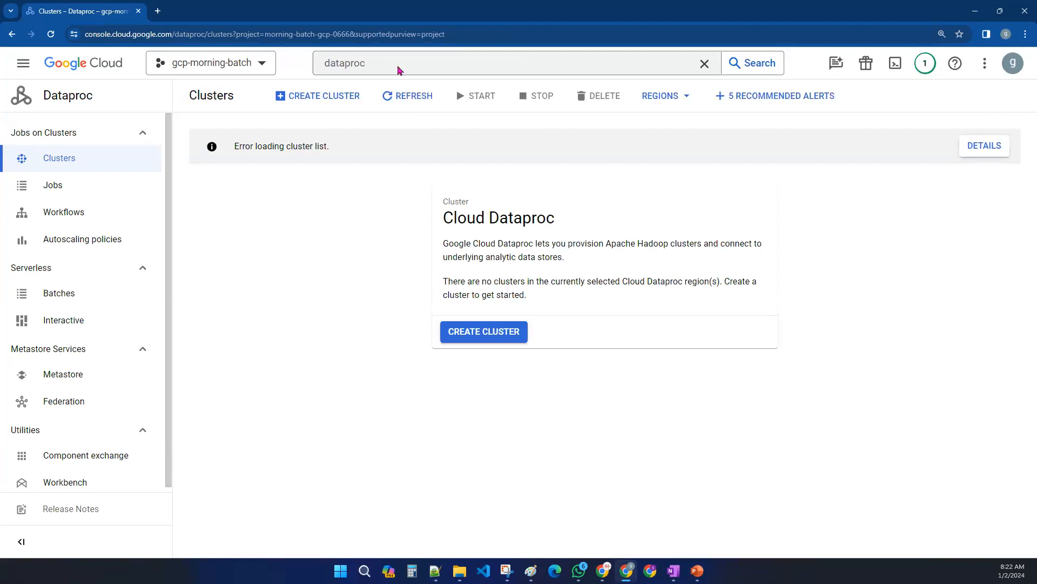
- Search the console for composer and open the Cloud Composer API page
{"action": "left_click", "coordinate": [398, 64]}
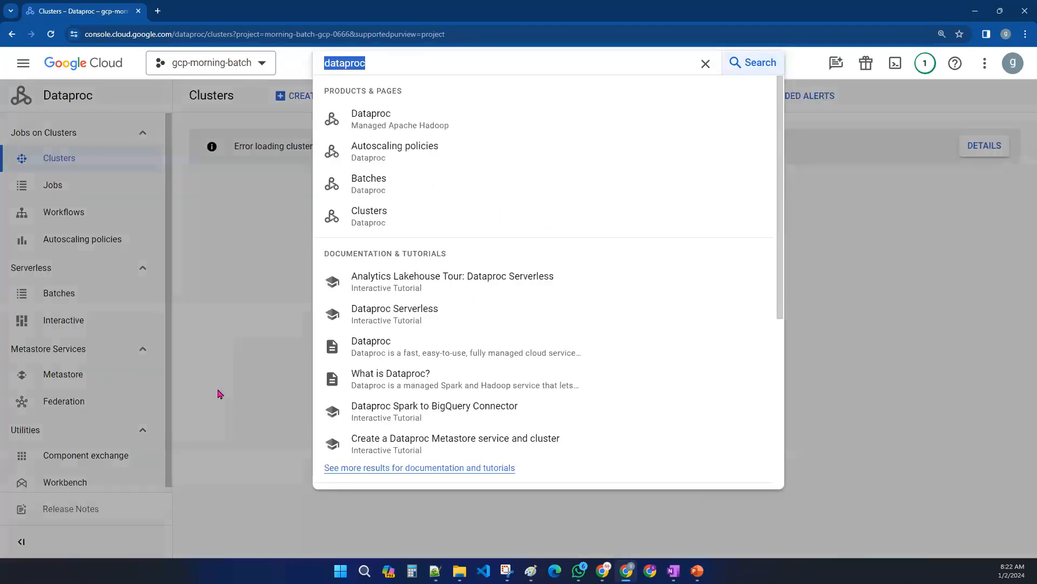
{"action": "type", "text": "composer"}
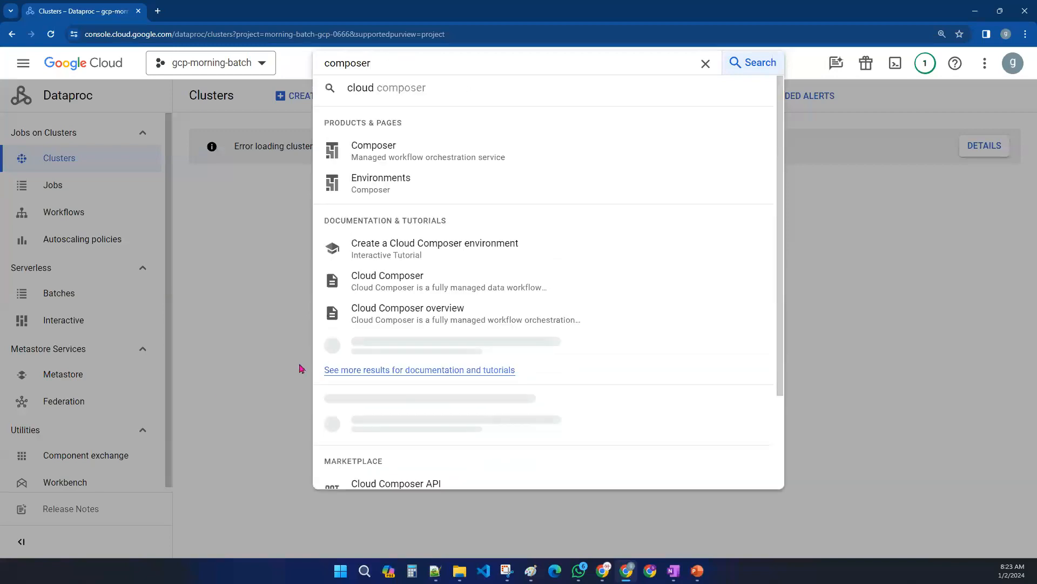
{"action": "left_click", "coordinate": [443, 159]}
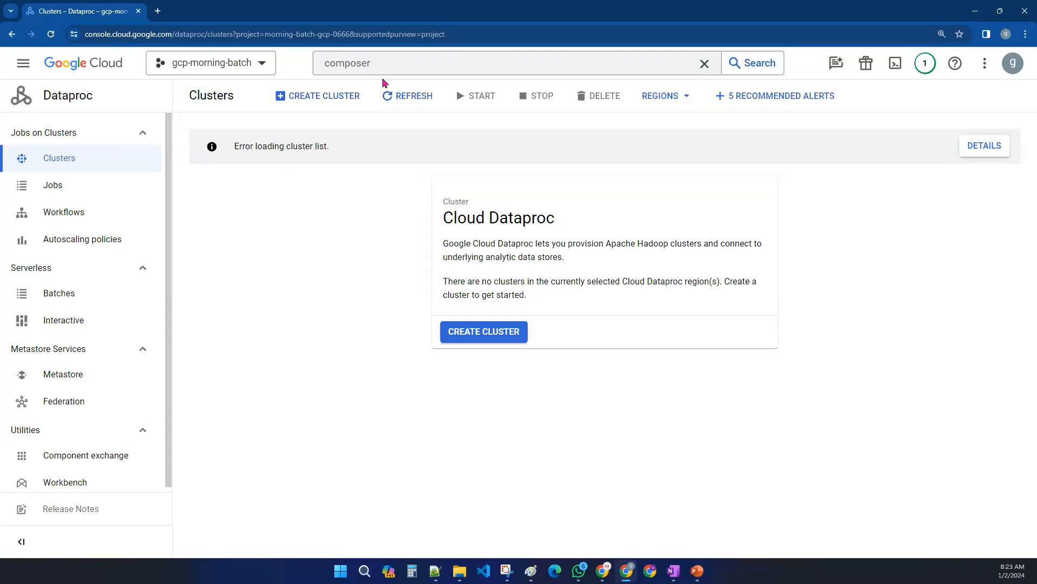
{"action": "left_click", "coordinate": [397, 57]}
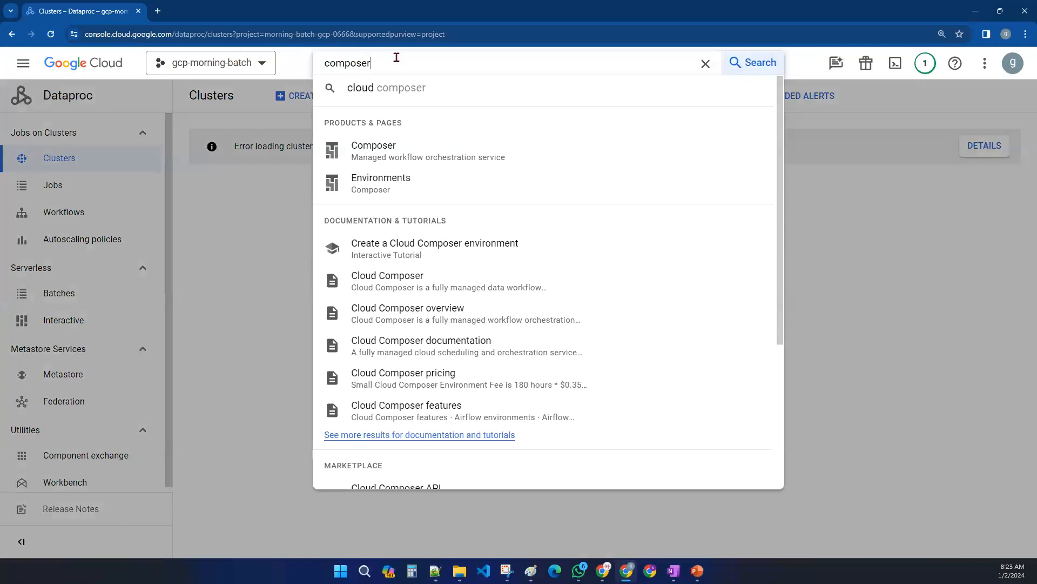
{"action": "left_click", "coordinate": [412, 150]}
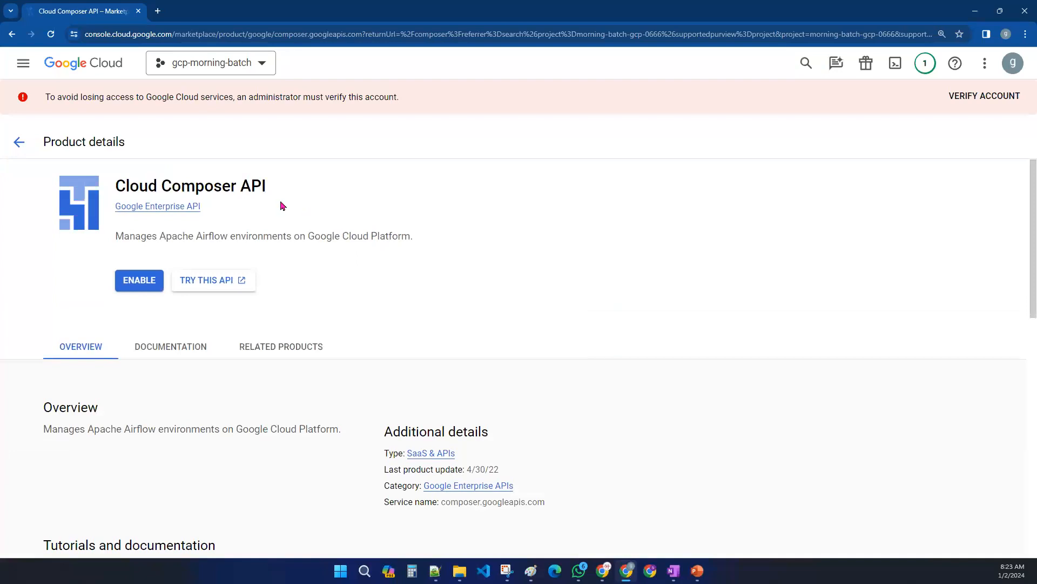
- Enable the Cloud Composer API
{"action": "left_click_drag", "start_coordinate": [273, 192], "coordinate": [117, 179]}
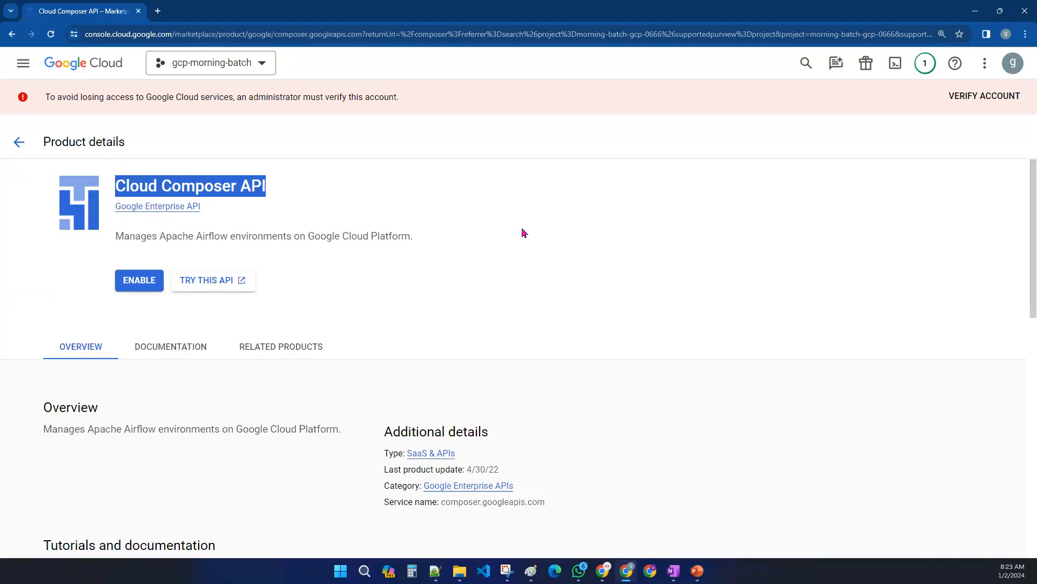
{"action": "left_click", "coordinate": [522, 232]}
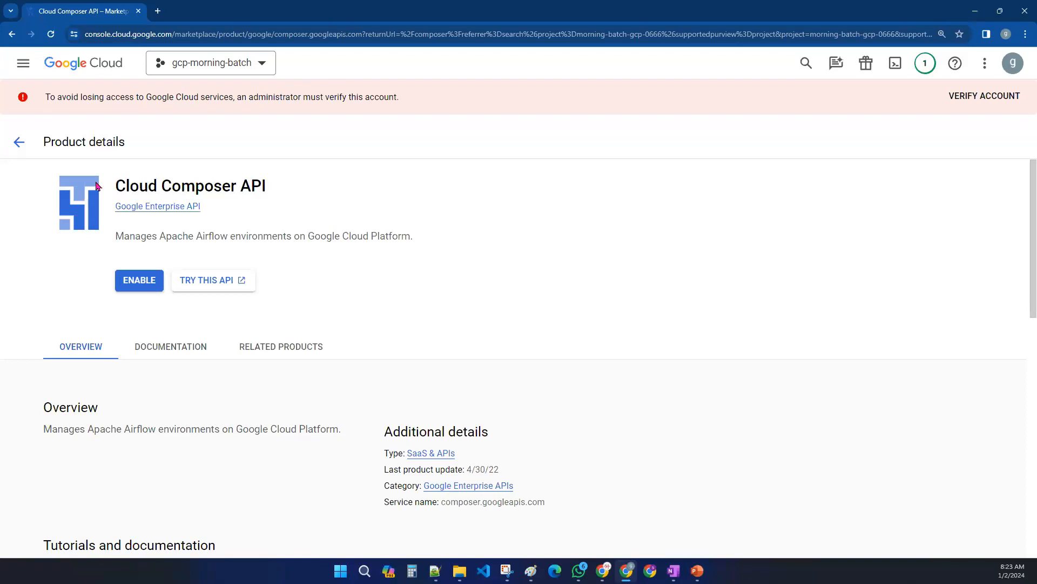
{"action": "left_click", "coordinate": [134, 285]}
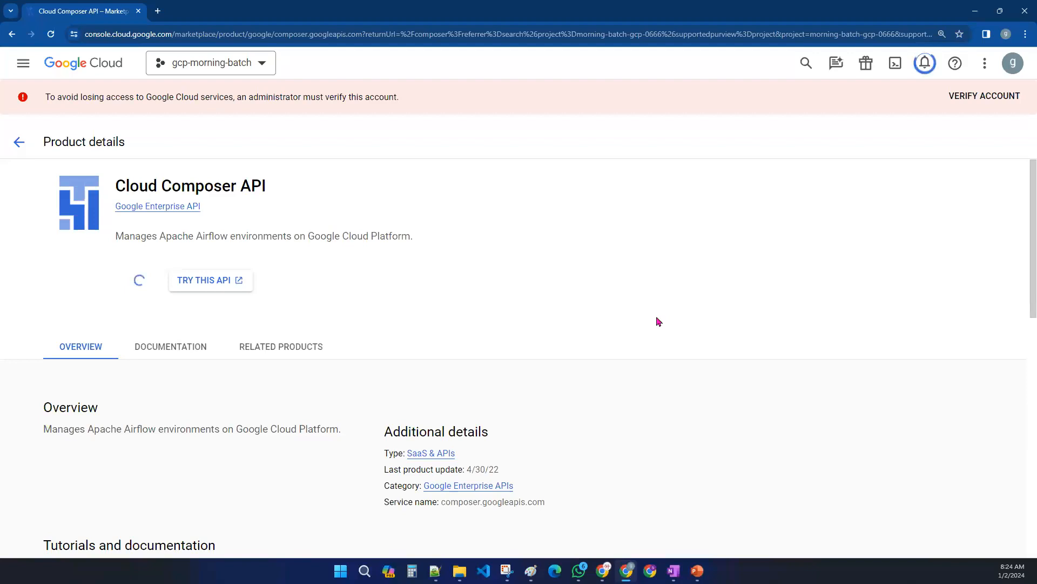
- Switch to Paint, tick off 'how to enable APIs' in the agenda, and minimize it
{"action": "left_click", "coordinate": [535, 570]}
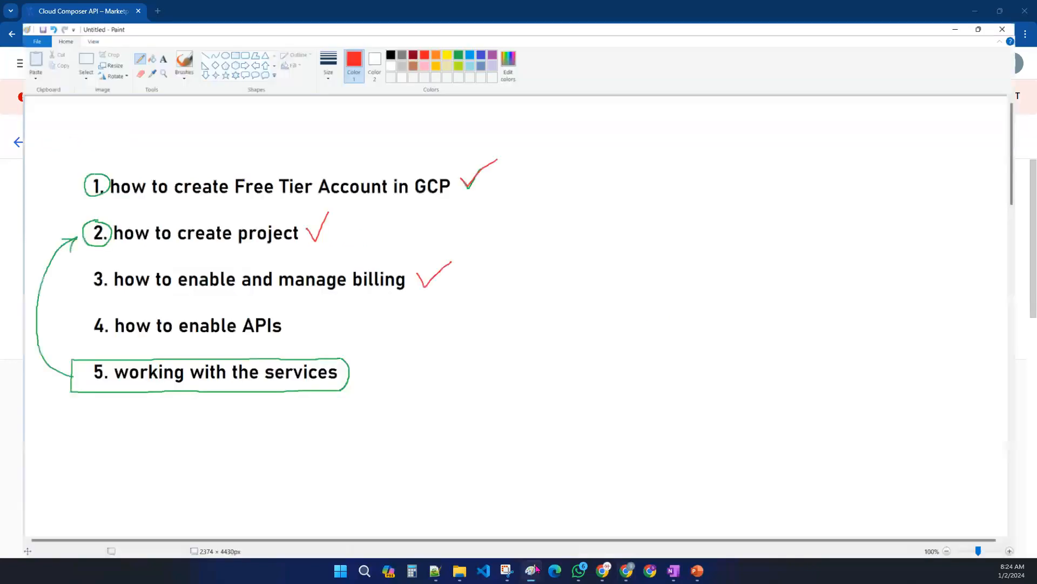
{"action": "mouse_move", "coordinate": [284, 311]}
{"action": "left_mouse_down"}
{"action": "mouse_move", "coordinate": [293, 322]}
{"action": "mouse_move", "coordinate": [329, 298]}
{"action": "left_mouse_up"}
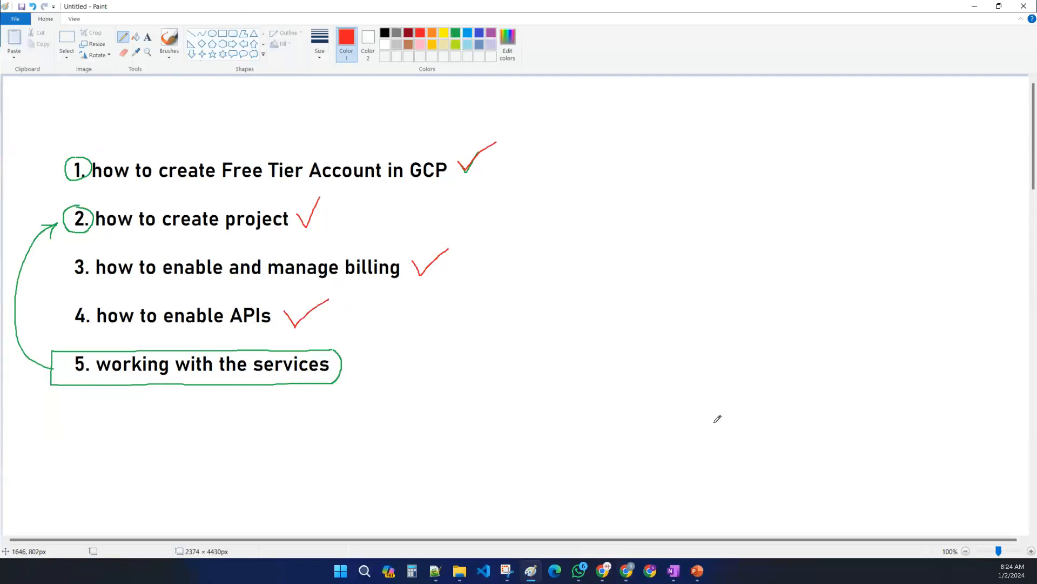
{"action": "left_click", "coordinate": [975, 6]}
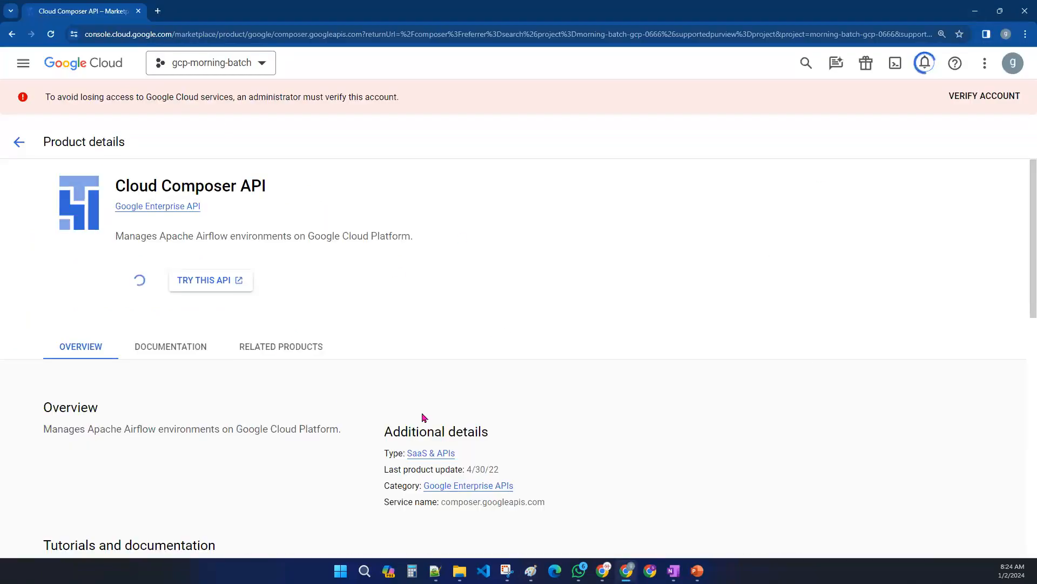
- Open the API Library from APIs & Services
{"action": "left_click", "coordinate": [23, 66]}
{"action": "mouse_move", "coordinate": [60, 210]}
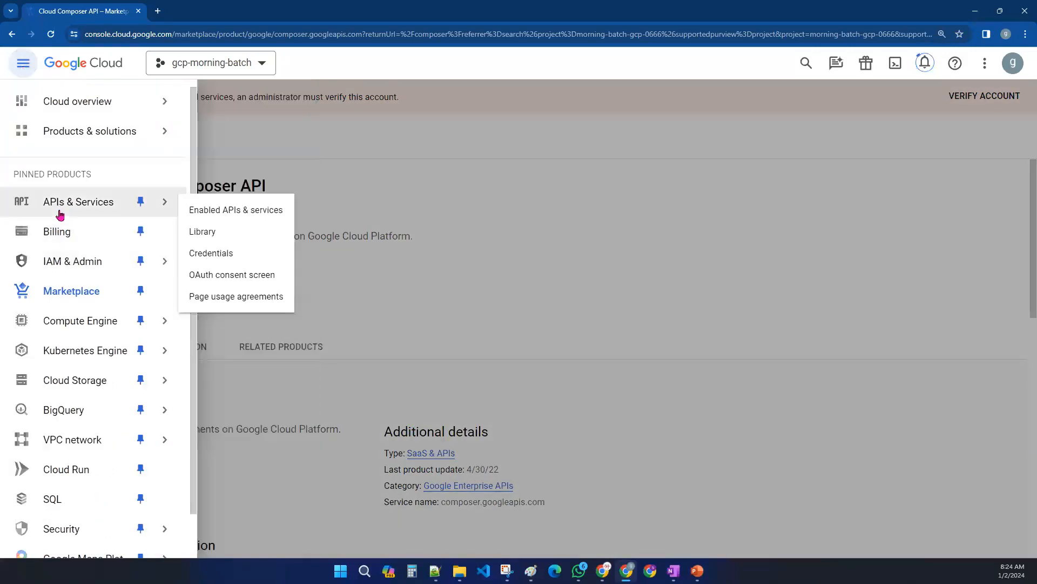
{"action": "left_click", "coordinate": [87, 207]}
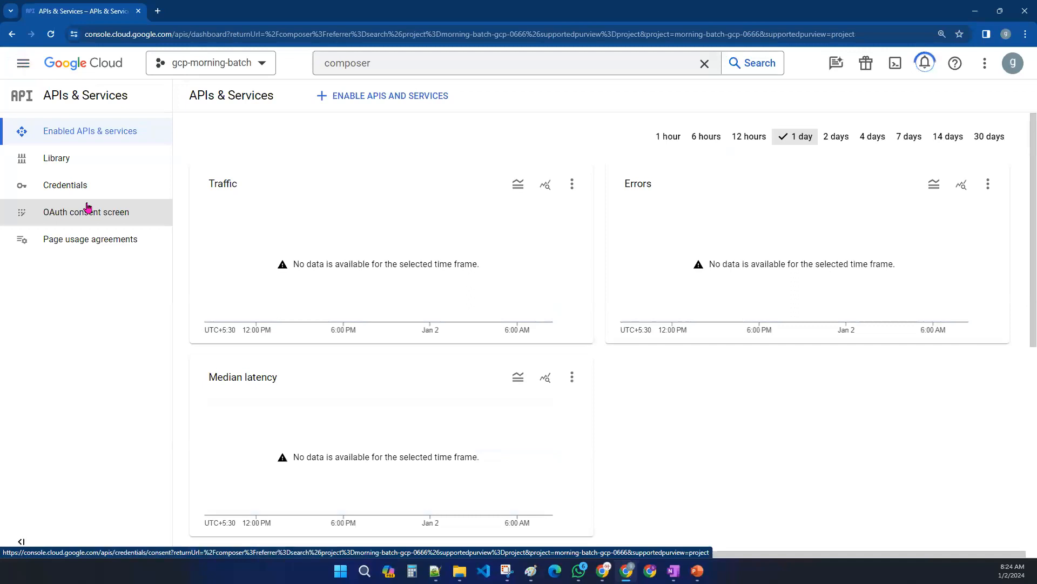
{"action": "left_click", "coordinate": [355, 102]}
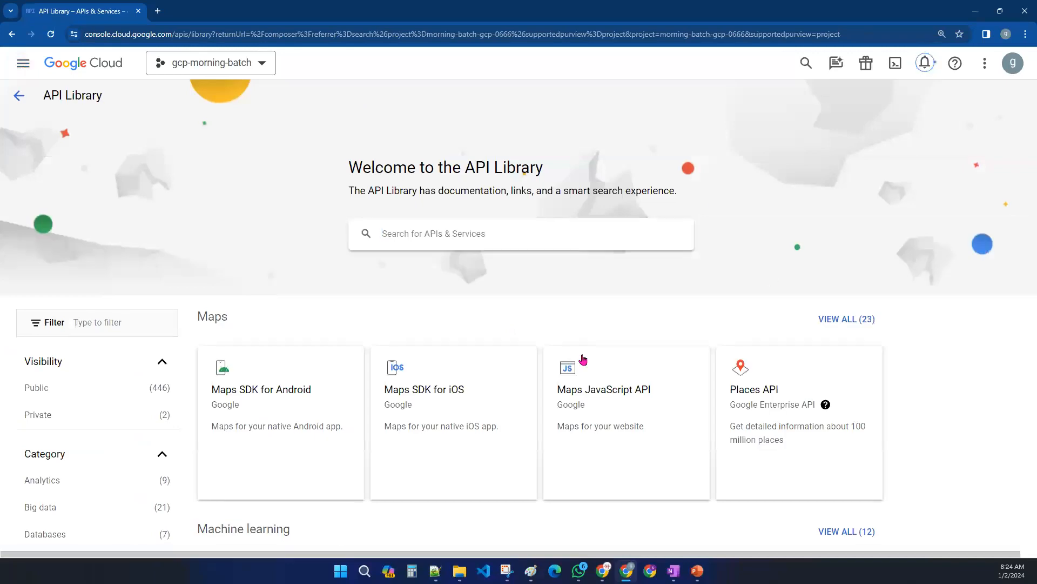
- Browse the API Library and view the Compute Engine API and Cloud Vision API detail pages
{"action": "scroll", "coordinate": [582, 358], "scroll_direction": "down", "scroll_amount": 6}
{"action": "scroll", "coordinate": [475, 416], "scroll_direction": "down", "scroll_amount": 10}
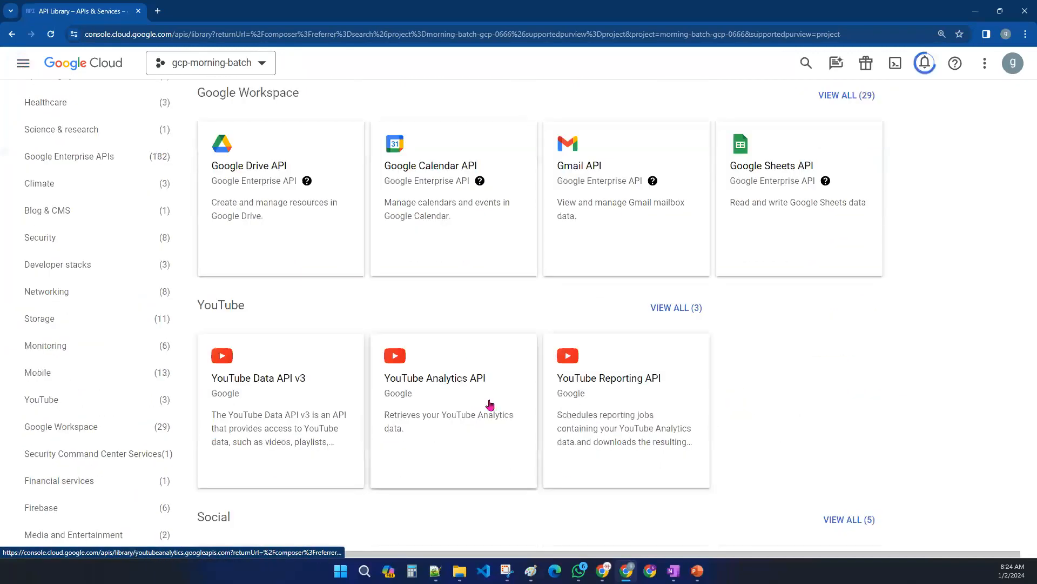
{"action": "scroll", "coordinate": [490, 405], "scroll_direction": "down", "scroll_amount": 7}
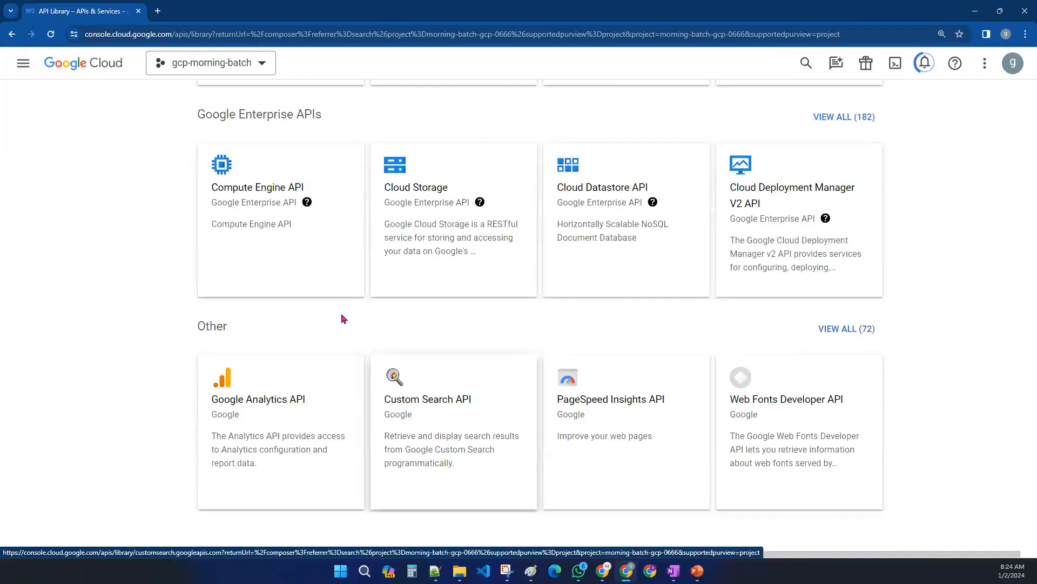
{"action": "left_click", "coordinate": [267, 239]}
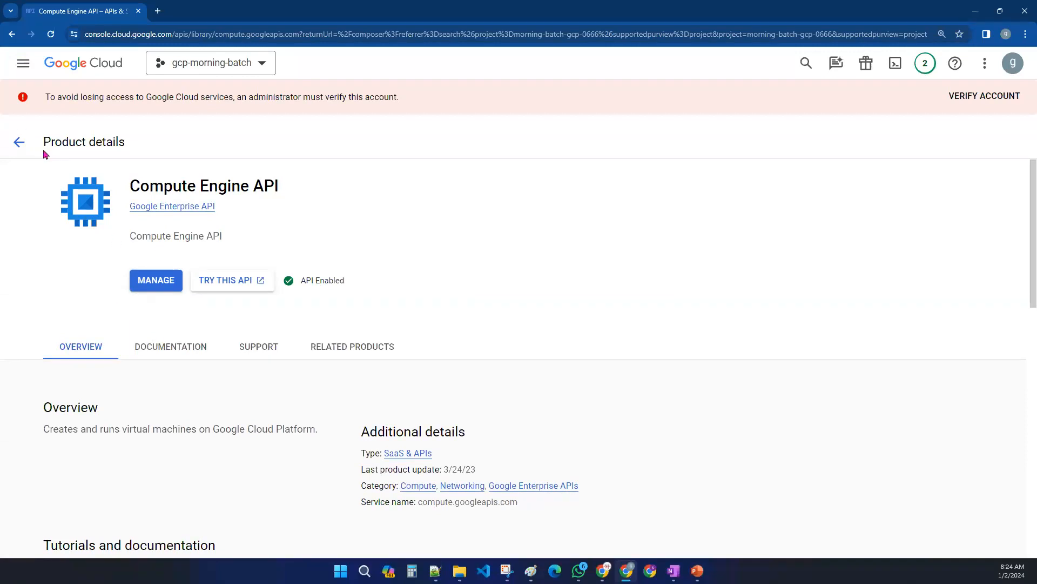
{"action": "left_click", "coordinate": [19, 142]}
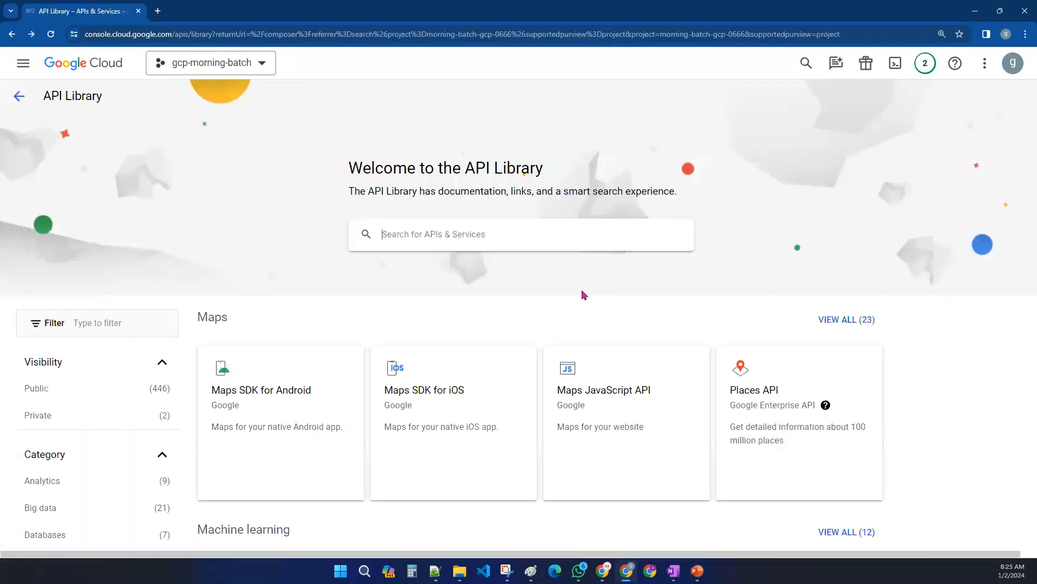
{"action": "scroll", "coordinate": [563, 324], "scroll_direction": "down", "scroll_amount": 7}
{"action": "left_click", "coordinate": [444, 277]}
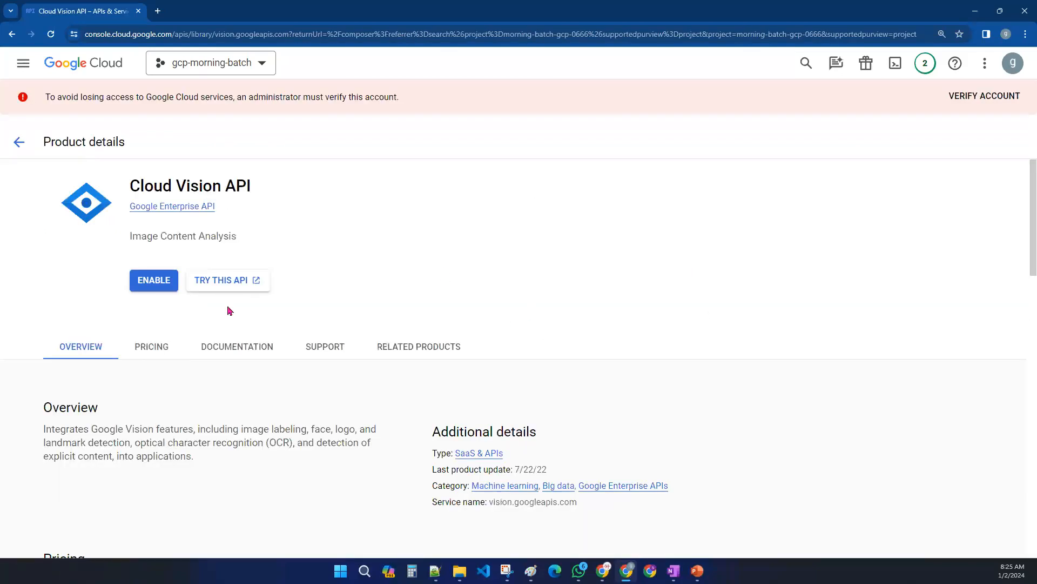
{"action": "left_click", "coordinate": [19, 142]}
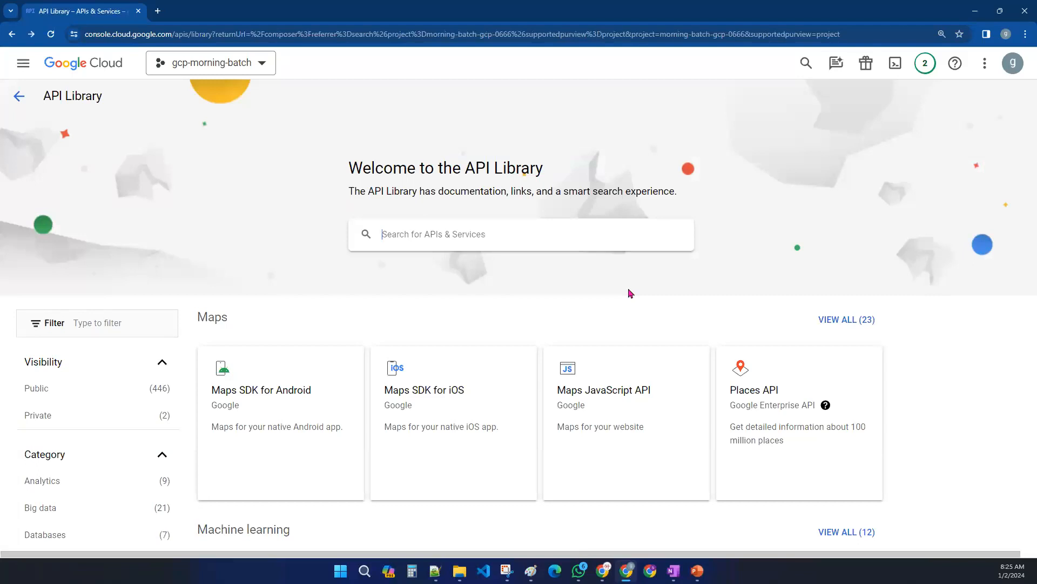
- Search the API Library for composer and open the Cloud Composer API details page
{"action": "left_click", "coordinate": [495, 238]}
{"action": "type", "text": "composer"}
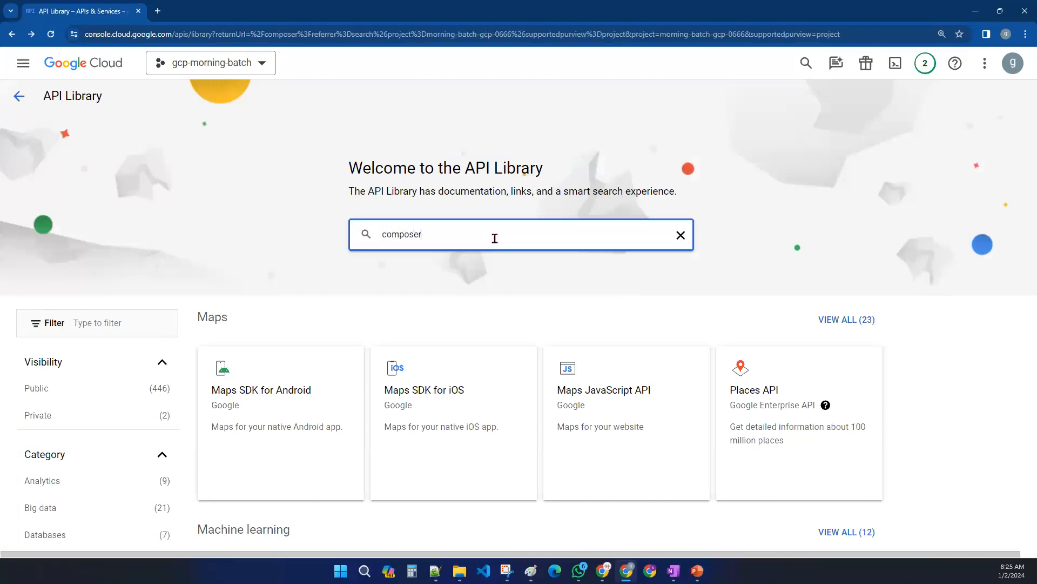
{"action": "key", "text": "Return"}
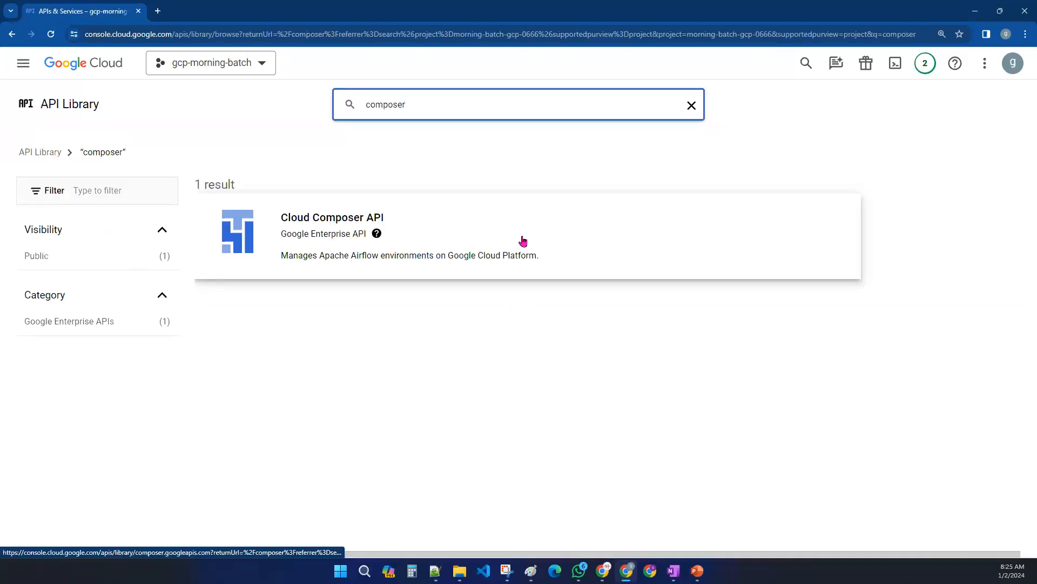
{"action": "left_click", "coordinate": [523, 241]}
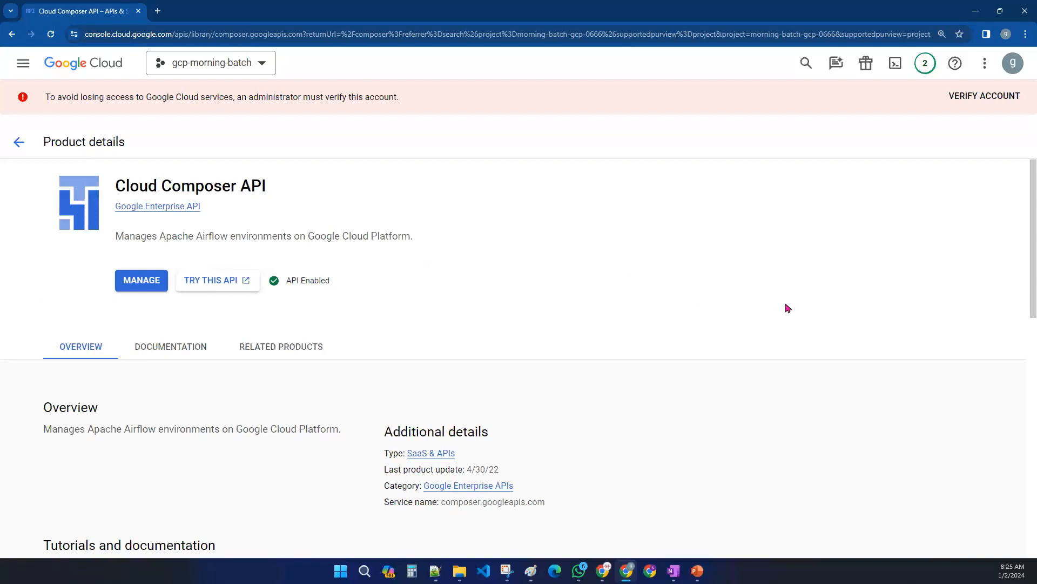
- Return to the console welcome page and browse the search suggestions and navigation menu
{"action": "left_click", "coordinate": [91, 64]}
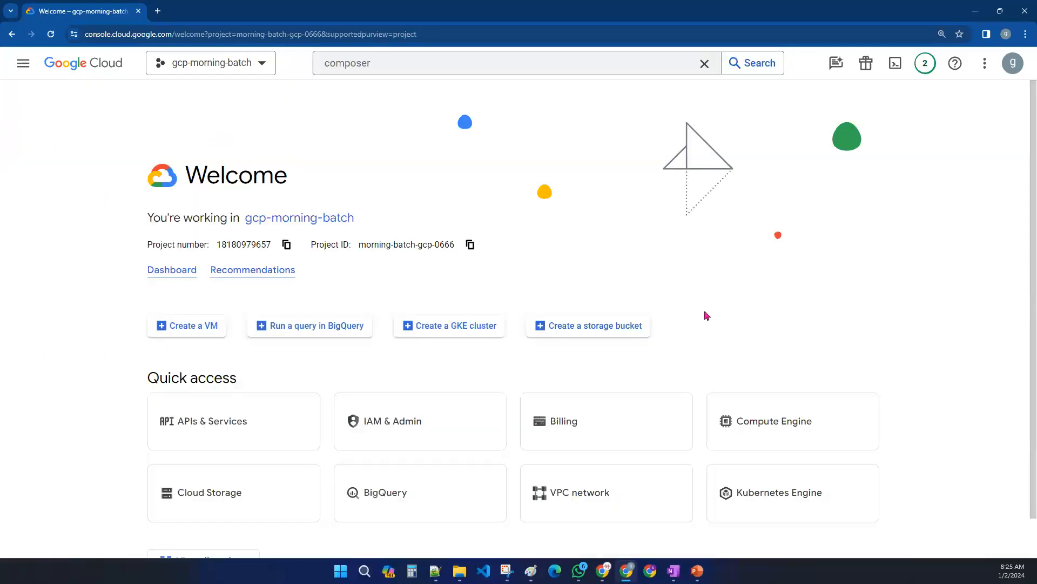
{"action": "left_click", "coordinate": [398, 66]}
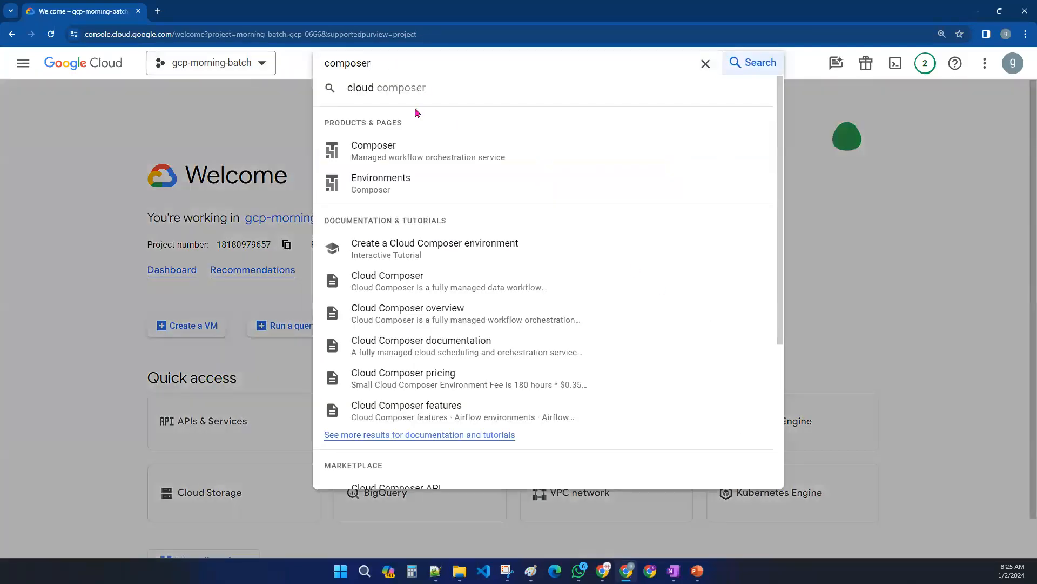
{"action": "left_click", "coordinate": [255, 149]}
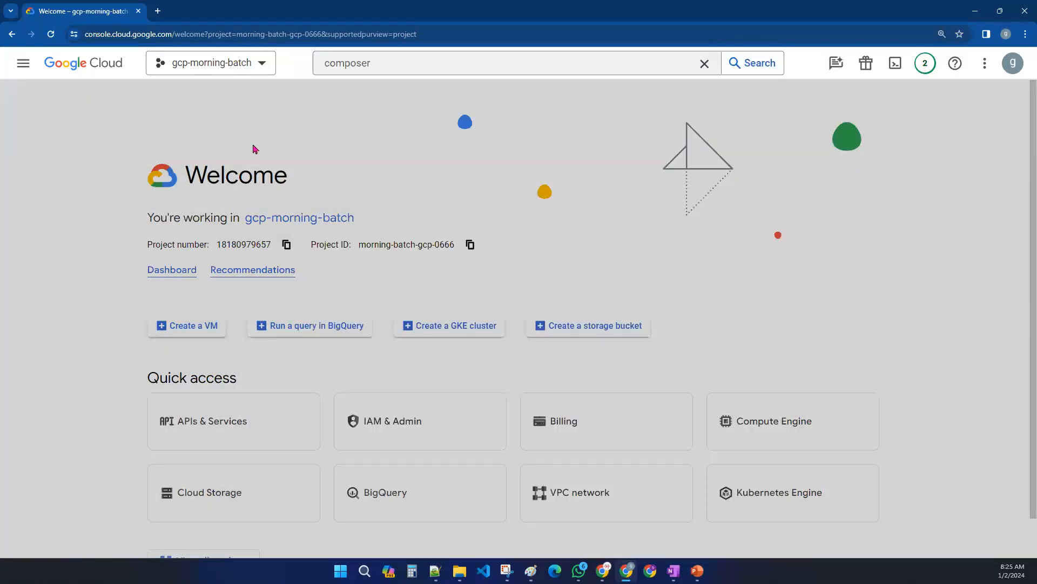
{"action": "left_click", "coordinate": [23, 63]}
{"action": "mouse_move", "coordinate": [109, 203]}
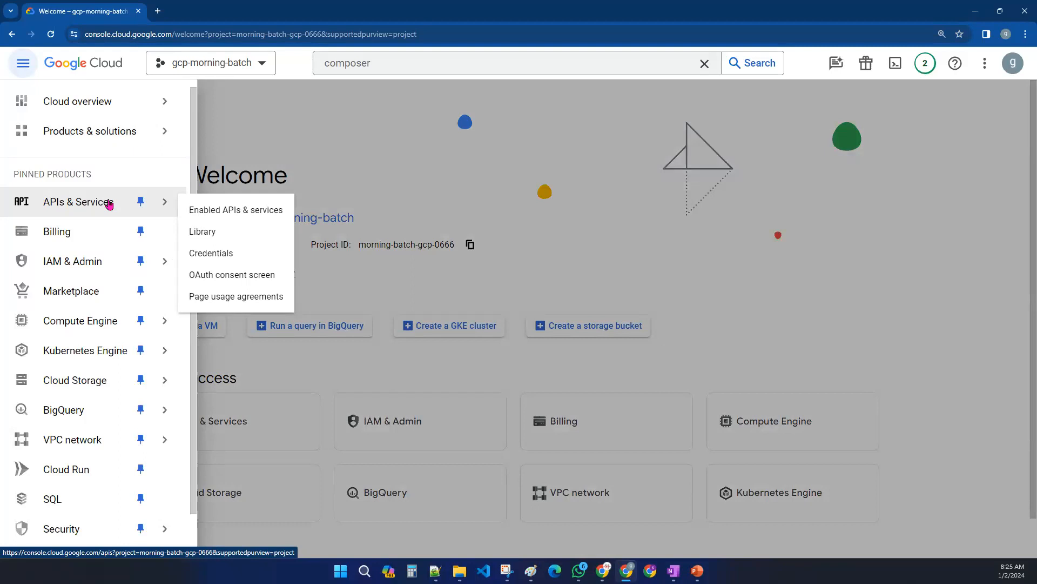
{"action": "left_click", "coordinate": [695, 131]}
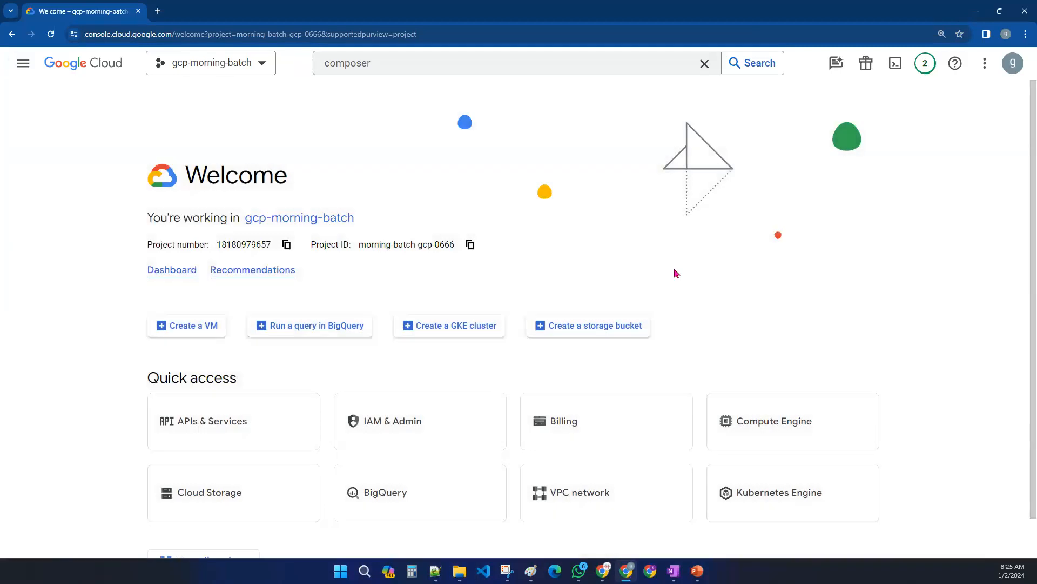
- Switch to Paint, tick off 'working with the services' in the agenda, and minimize it
{"action": "left_click", "coordinate": [531, 571]}
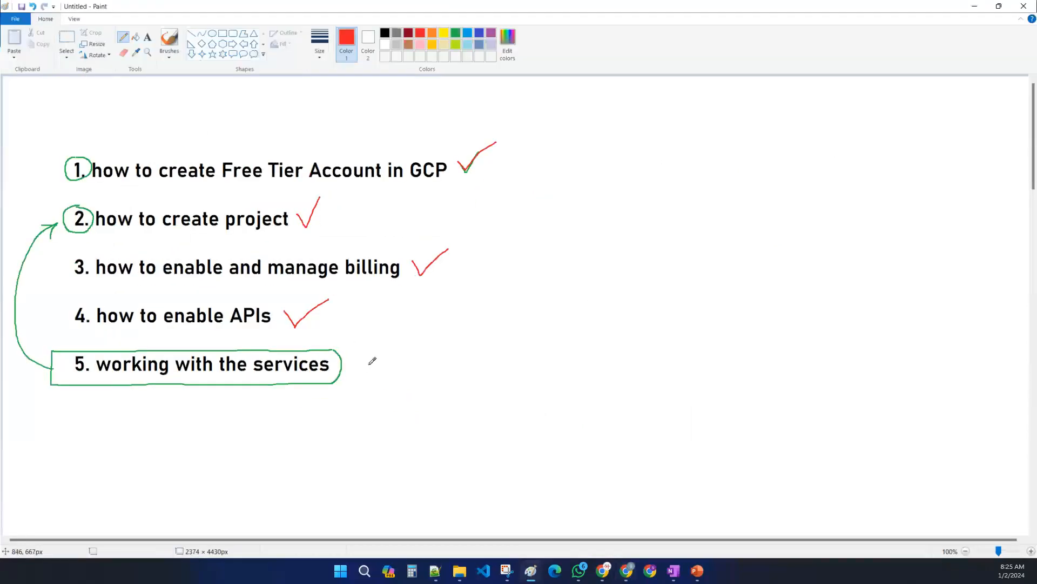
{"action": "left_click_drag", "start_coordinate": [368, 362], "coordinate": [398, 344]}
{"action": "left_click", "coordinate": [975, 7]}
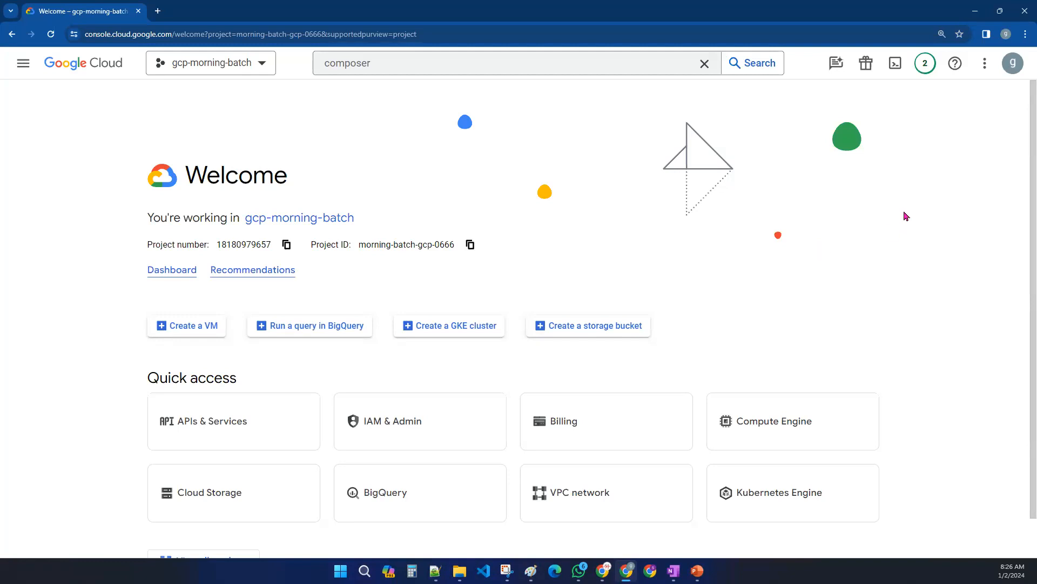
- Reopen Paint and add purple text 'console', 'shell', 'SDK' on separate lines below the agenda
{"action": "left_click", "coordinate": [531, 570]}
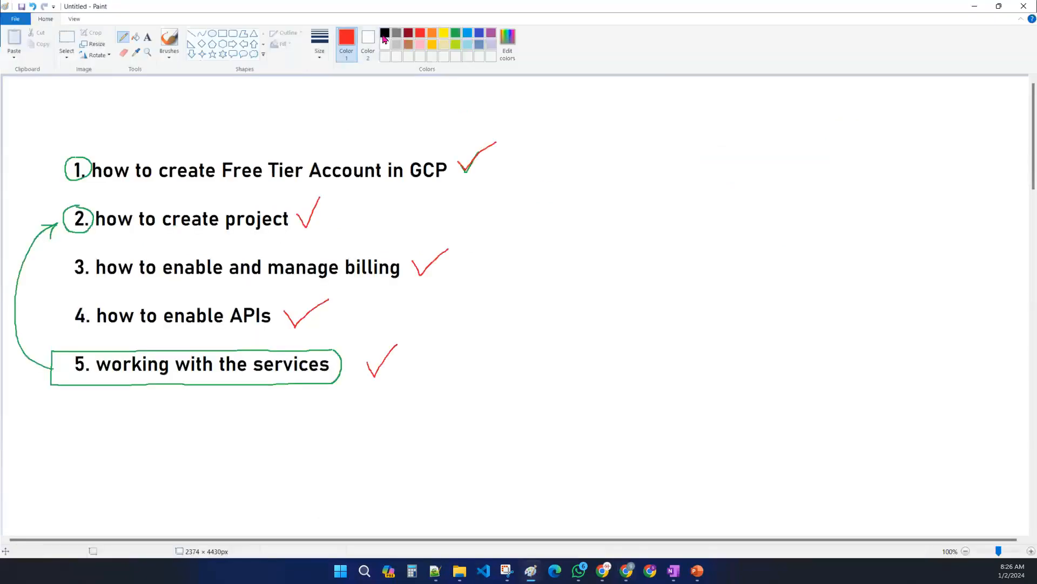
{"action": "left_click", "coordinate": [491, 33]}
{"action": "left_click", "coordinate": [147, 38]}
{"action": "left_click", "coordinate": [201, 409]}
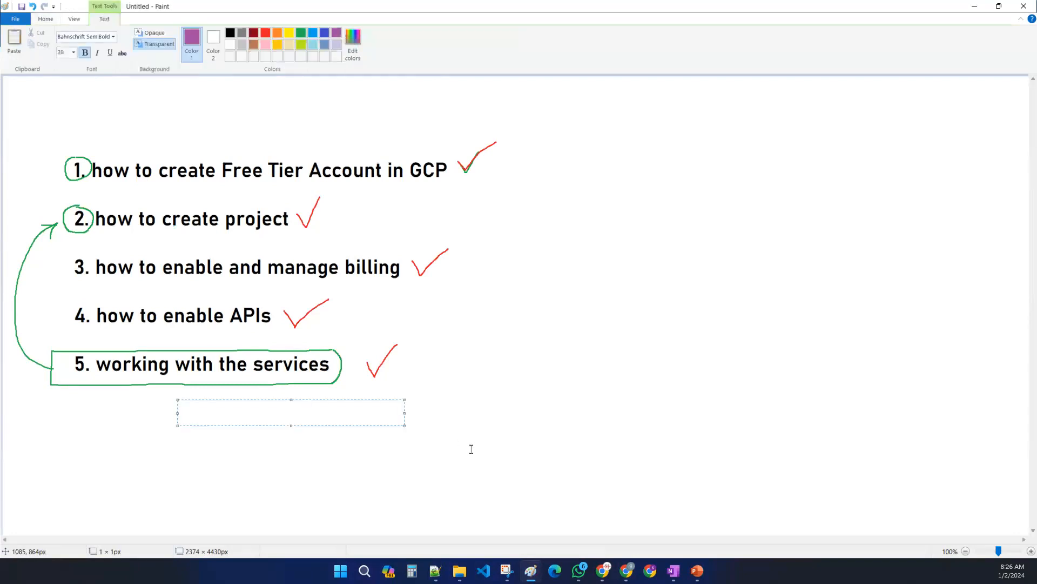
{"action": "type", "text": "console"}
{"action": "key", "text": "Return"}
{"action": "type", "text": "shell"}
{"action": "key", "text": "Return"}
{"action": "type", "text": "SDK"}
{"action": "left_click", "coordinate": [497, 422]}
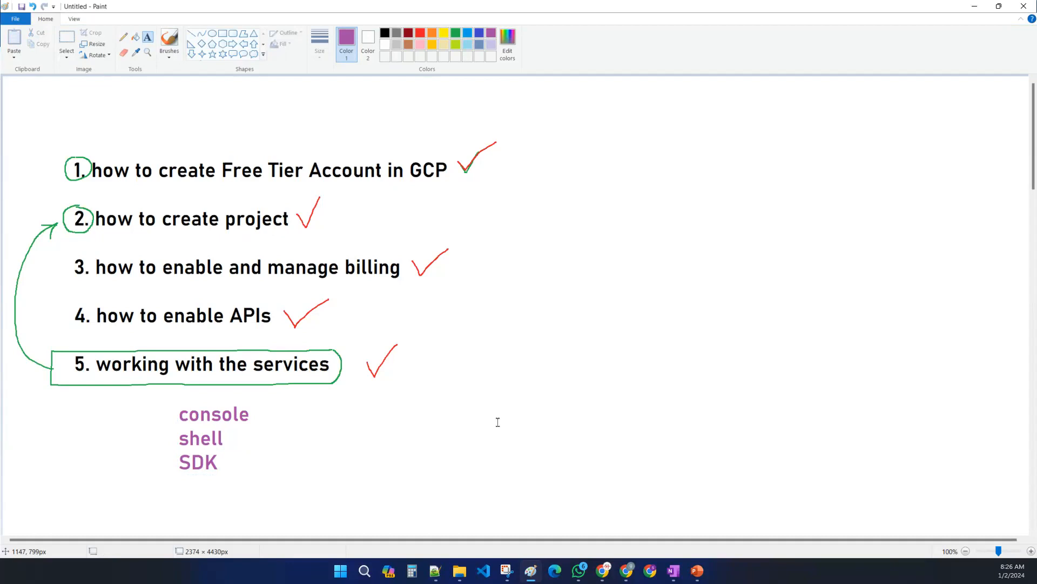
{"action": "key", "text": "alt+Tab"}
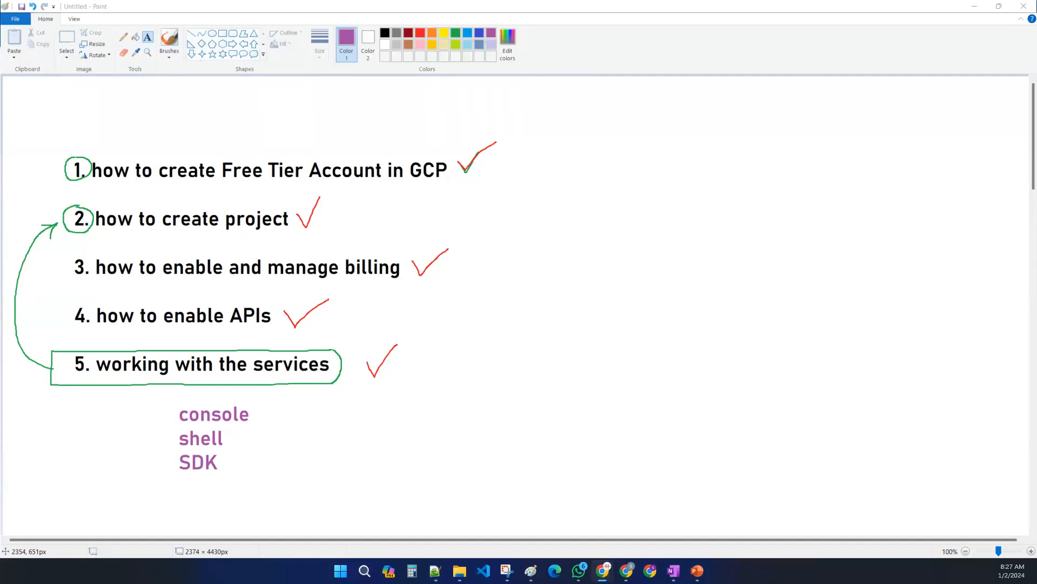
{"action": "left_click", "coordinate": [901, 276]}
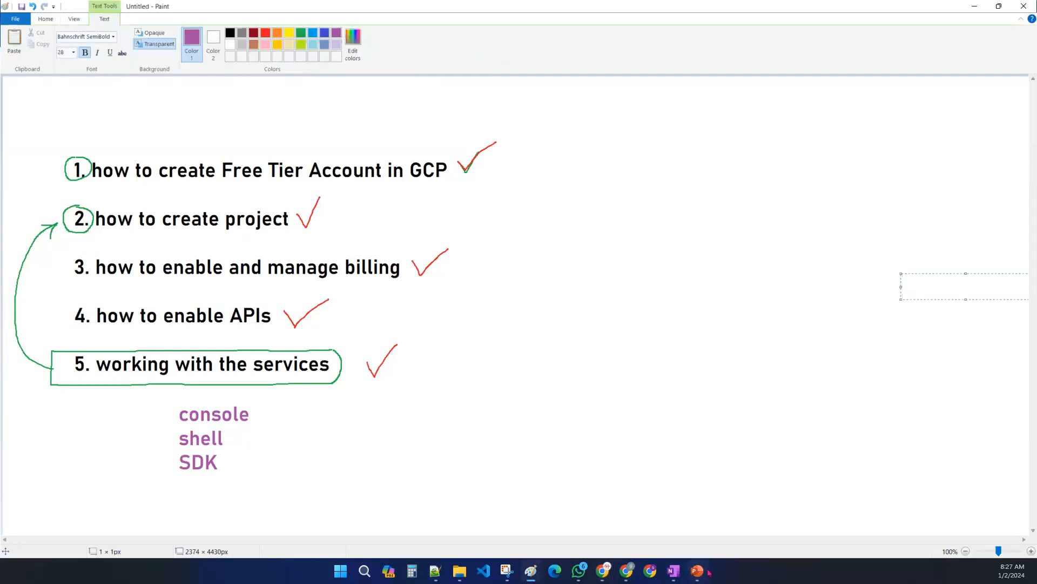
{"action": "left_click", "coordinate": [762, 331]}
- Switch to PowerPoint, start the slide show from the 'Console Walkthrough' slide, and advance to the GCP Locations slides
{"action": "left_click", "coordinate": [701, 571]}
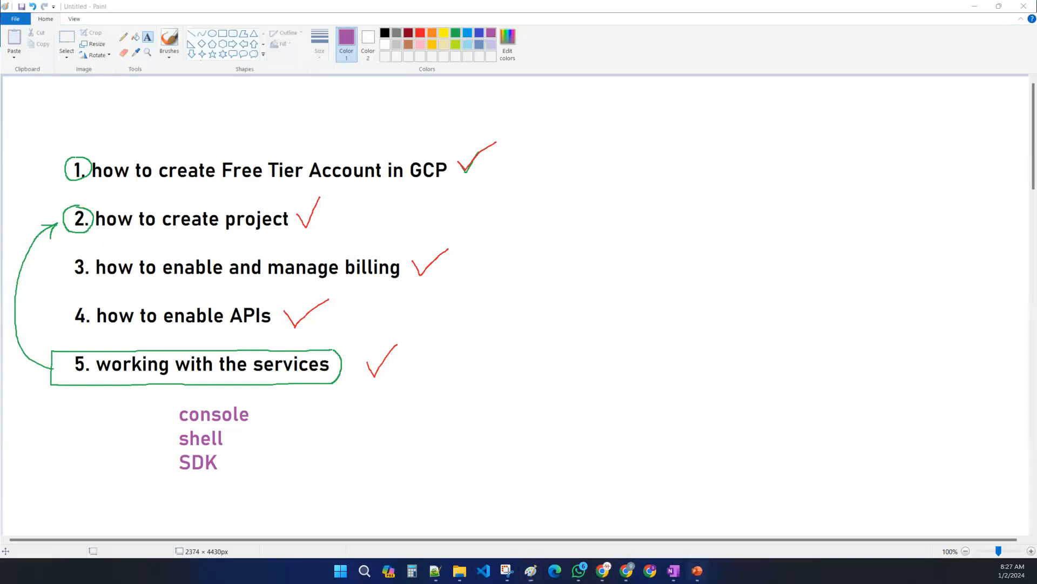
{"action": "scroll", "coordinate": [81, 351], "scroll_direction": "down", "scroll_amount": 1}
{"action": "left_click", "coordinate": [87, 265]}
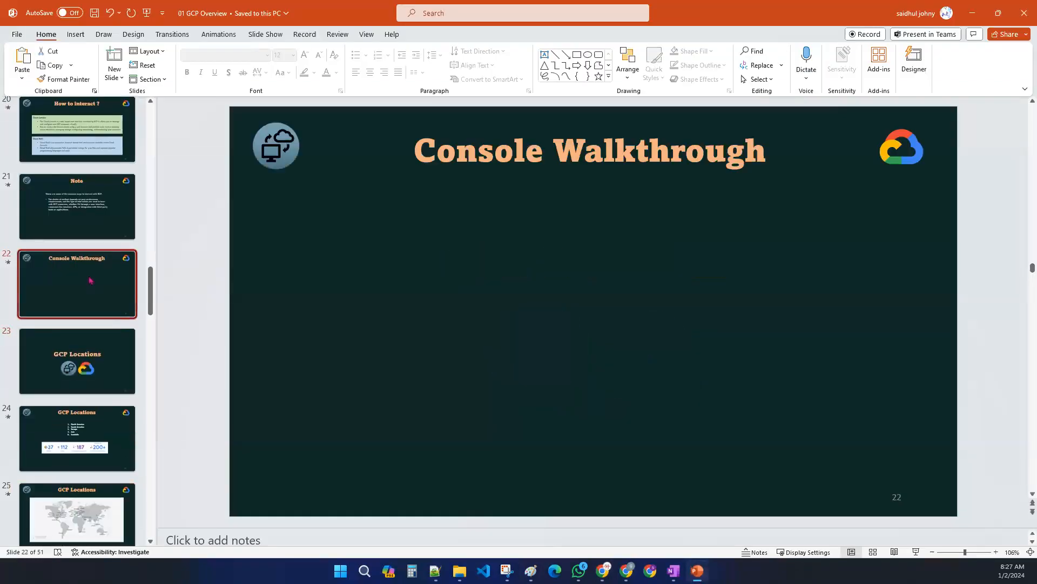
{"action": "left_click", "coordinate": [915, 553]}
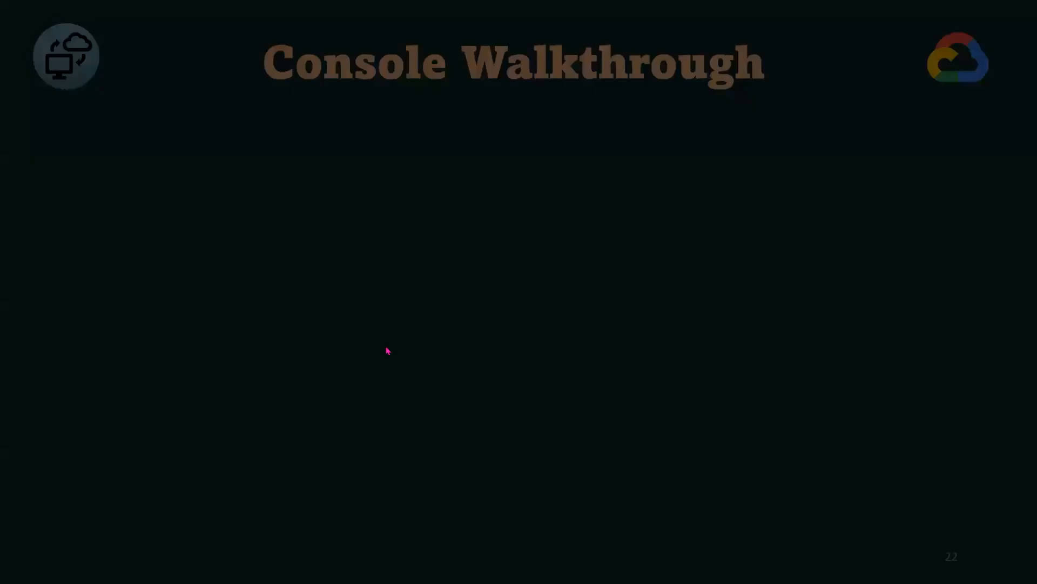
{"action": "left_click", "coordinate": [614, 395]}
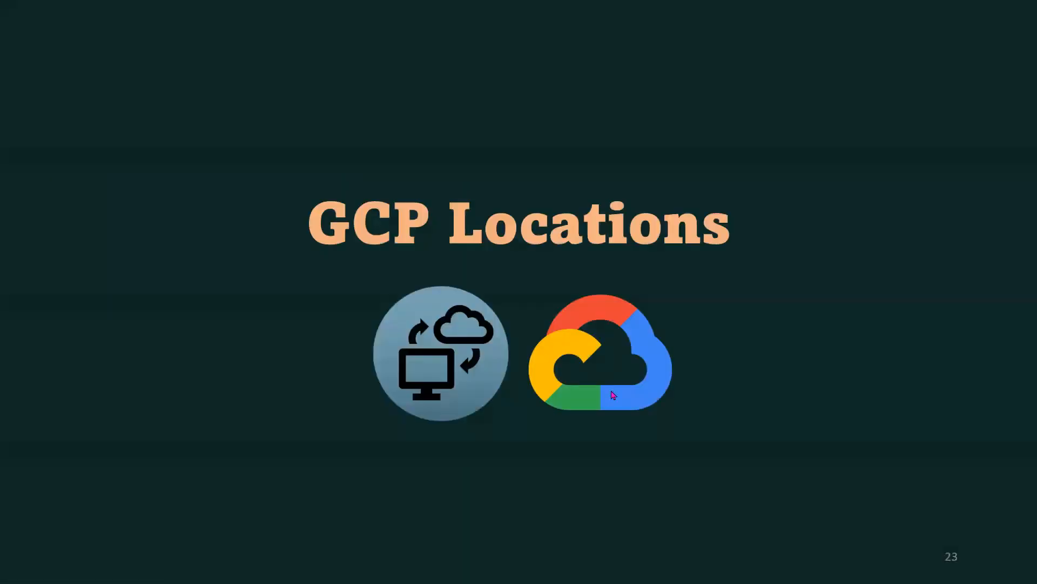
{"action": "left_click", "coordinate": [614, 395]}
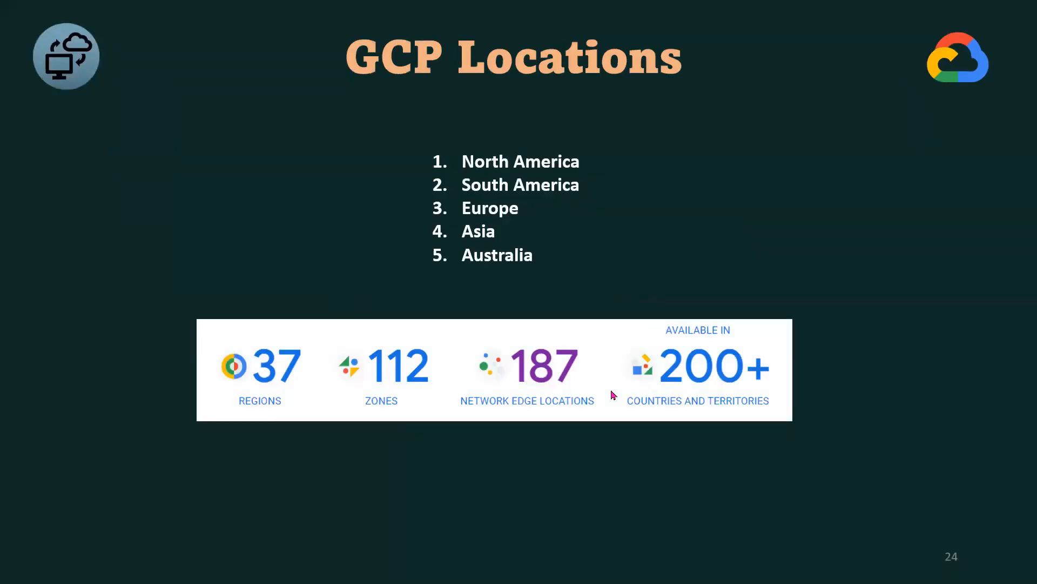
- Switch the slide show pointer to the pen option
{"action": "right_click", "coordinate": [717, 217]}
{"action": "mouse_move", "coordinate": [764, 350]}
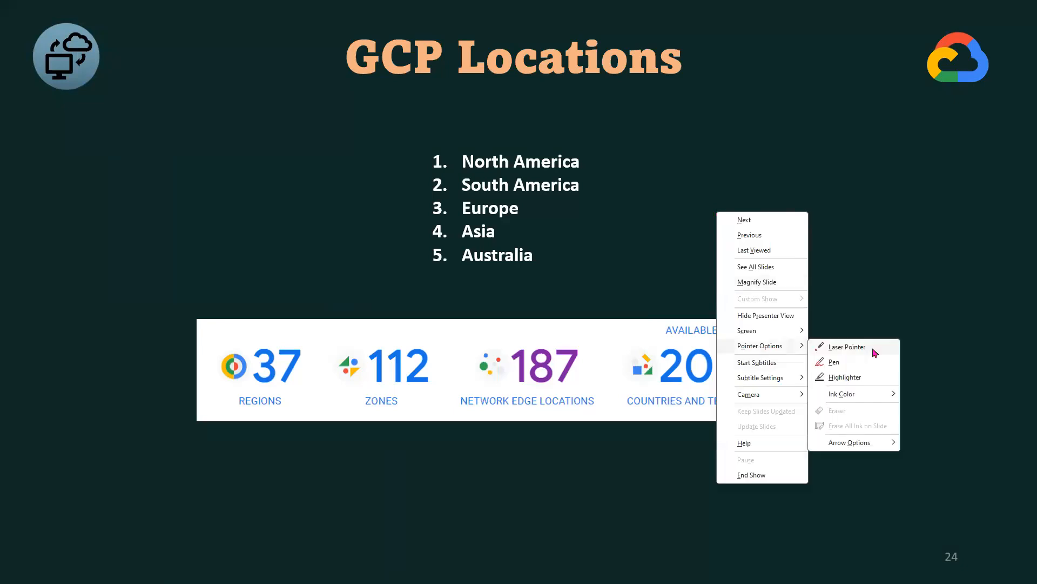
{"action": "left_click", "coordinate": [846, 369]}
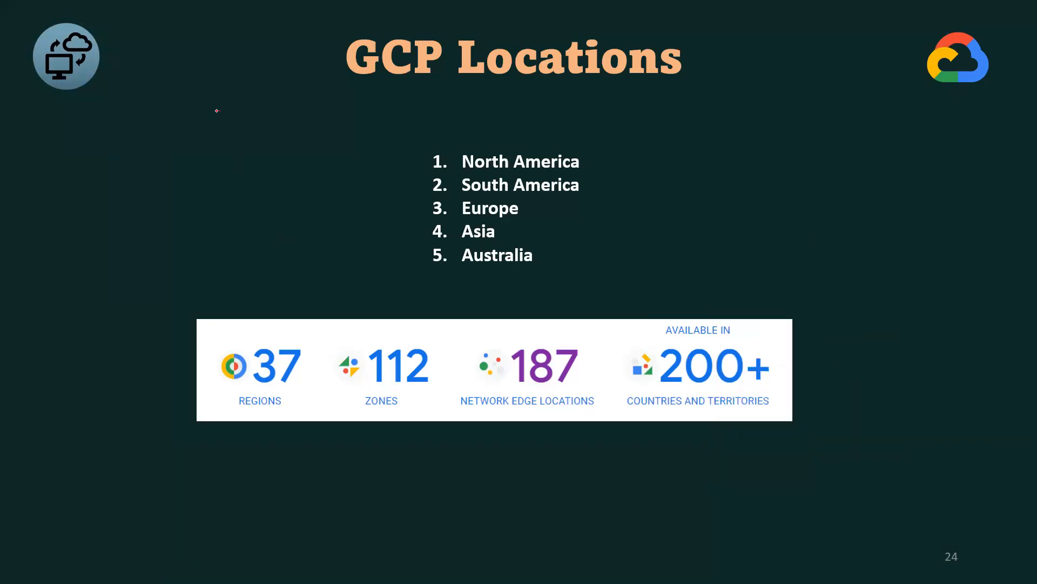